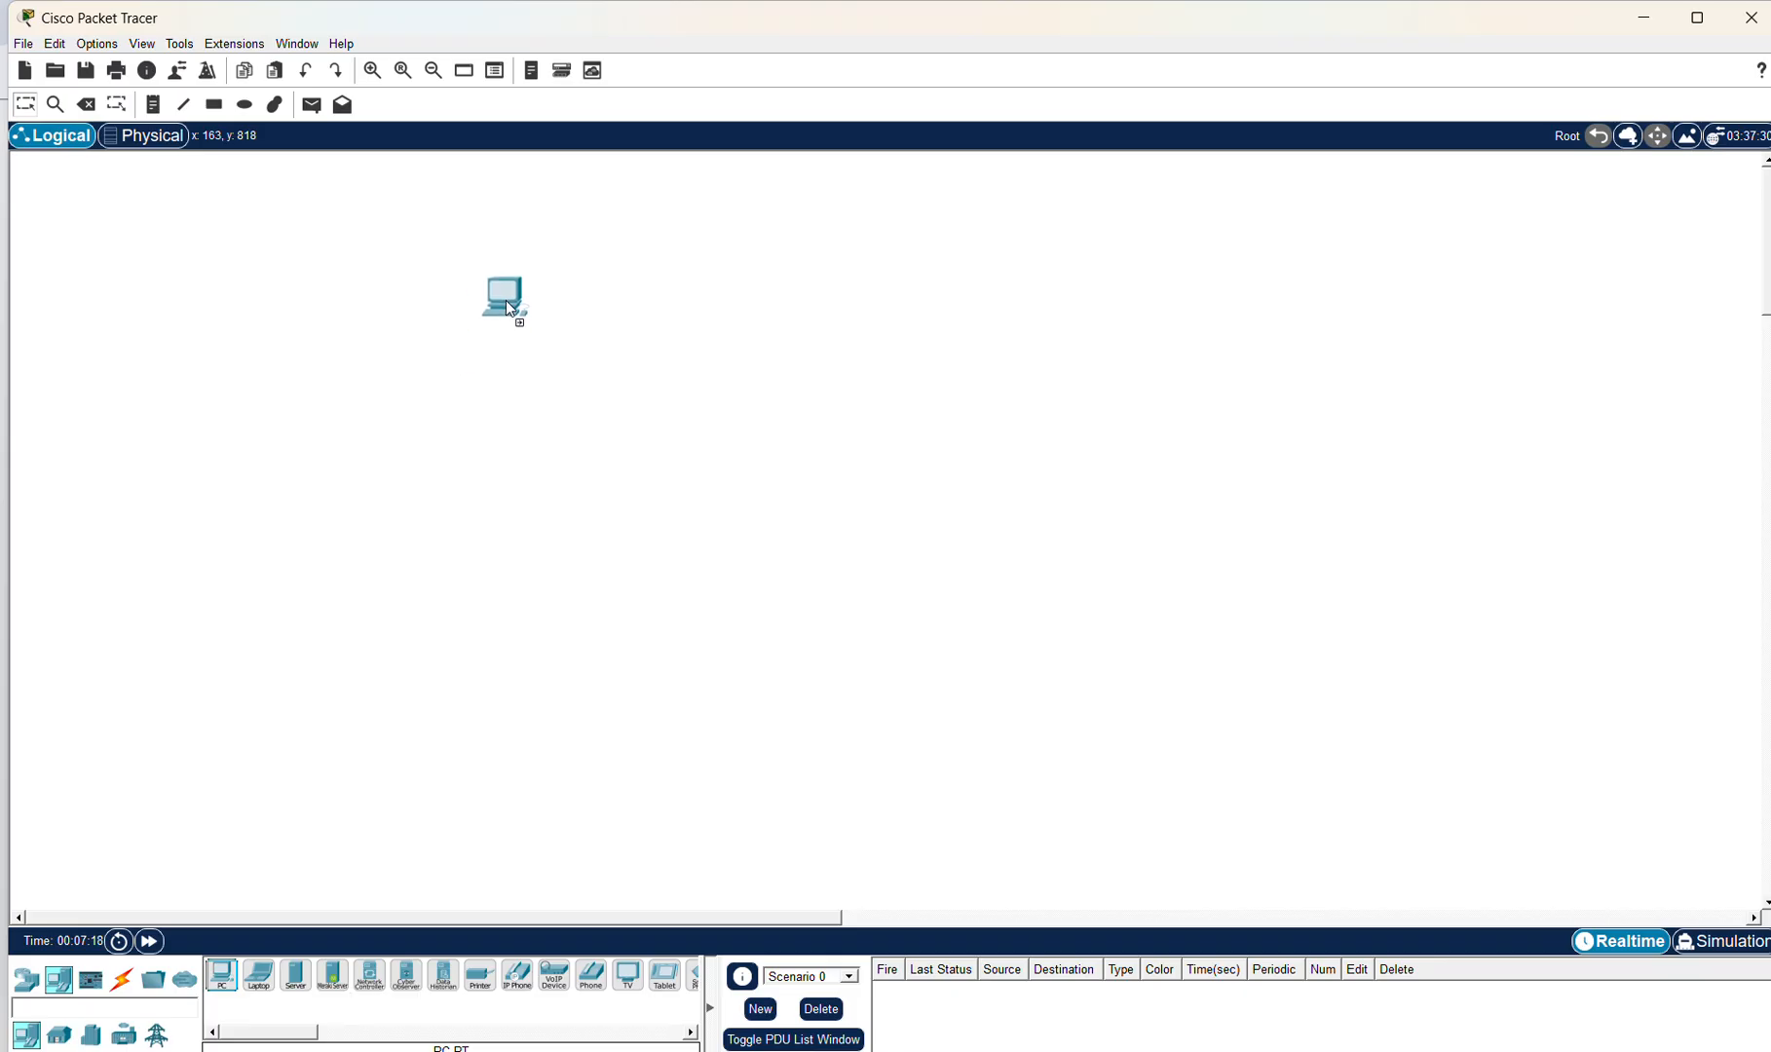
Step: Place six PCs in the workspace as three separate pairs: two upper left, two lower centre and two upper right
drag(232, 969, 257, 919)
drag(470, 552, 504, 403)
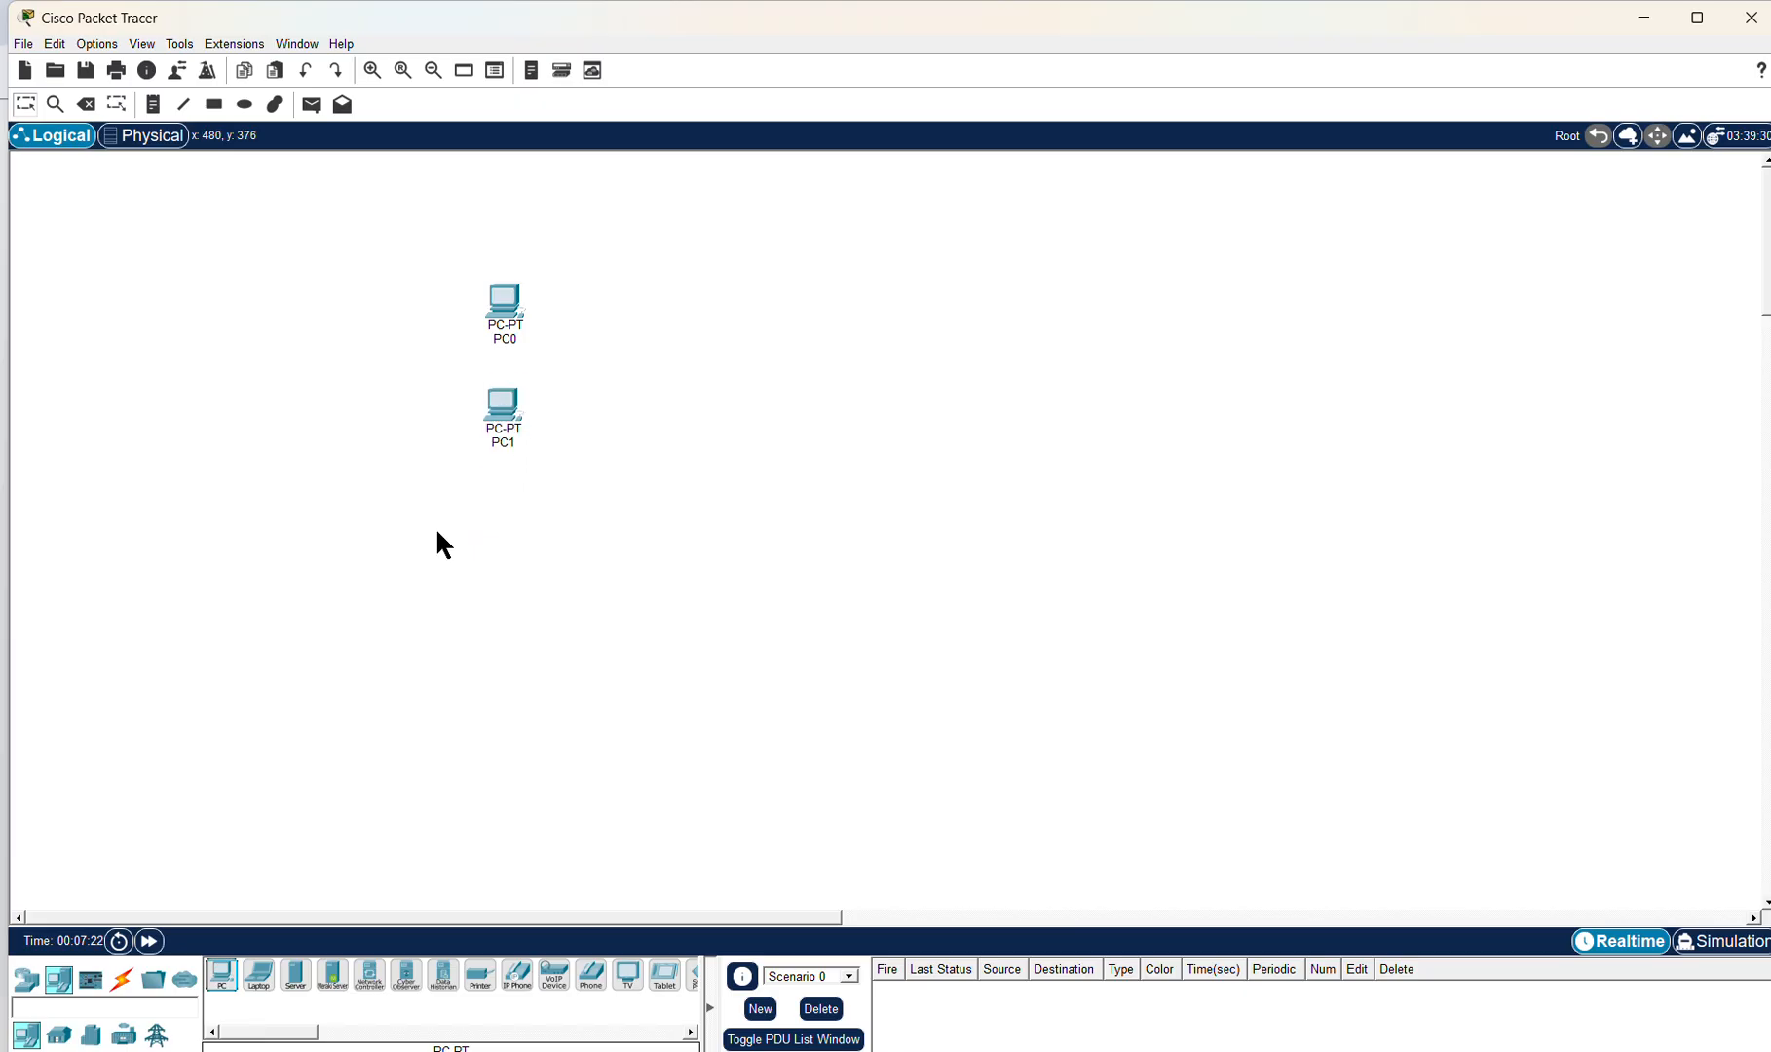
drag(223, 974, 318, 923)
drag(737, 721, 747, 711)
drag(213, 989, 877, 735)
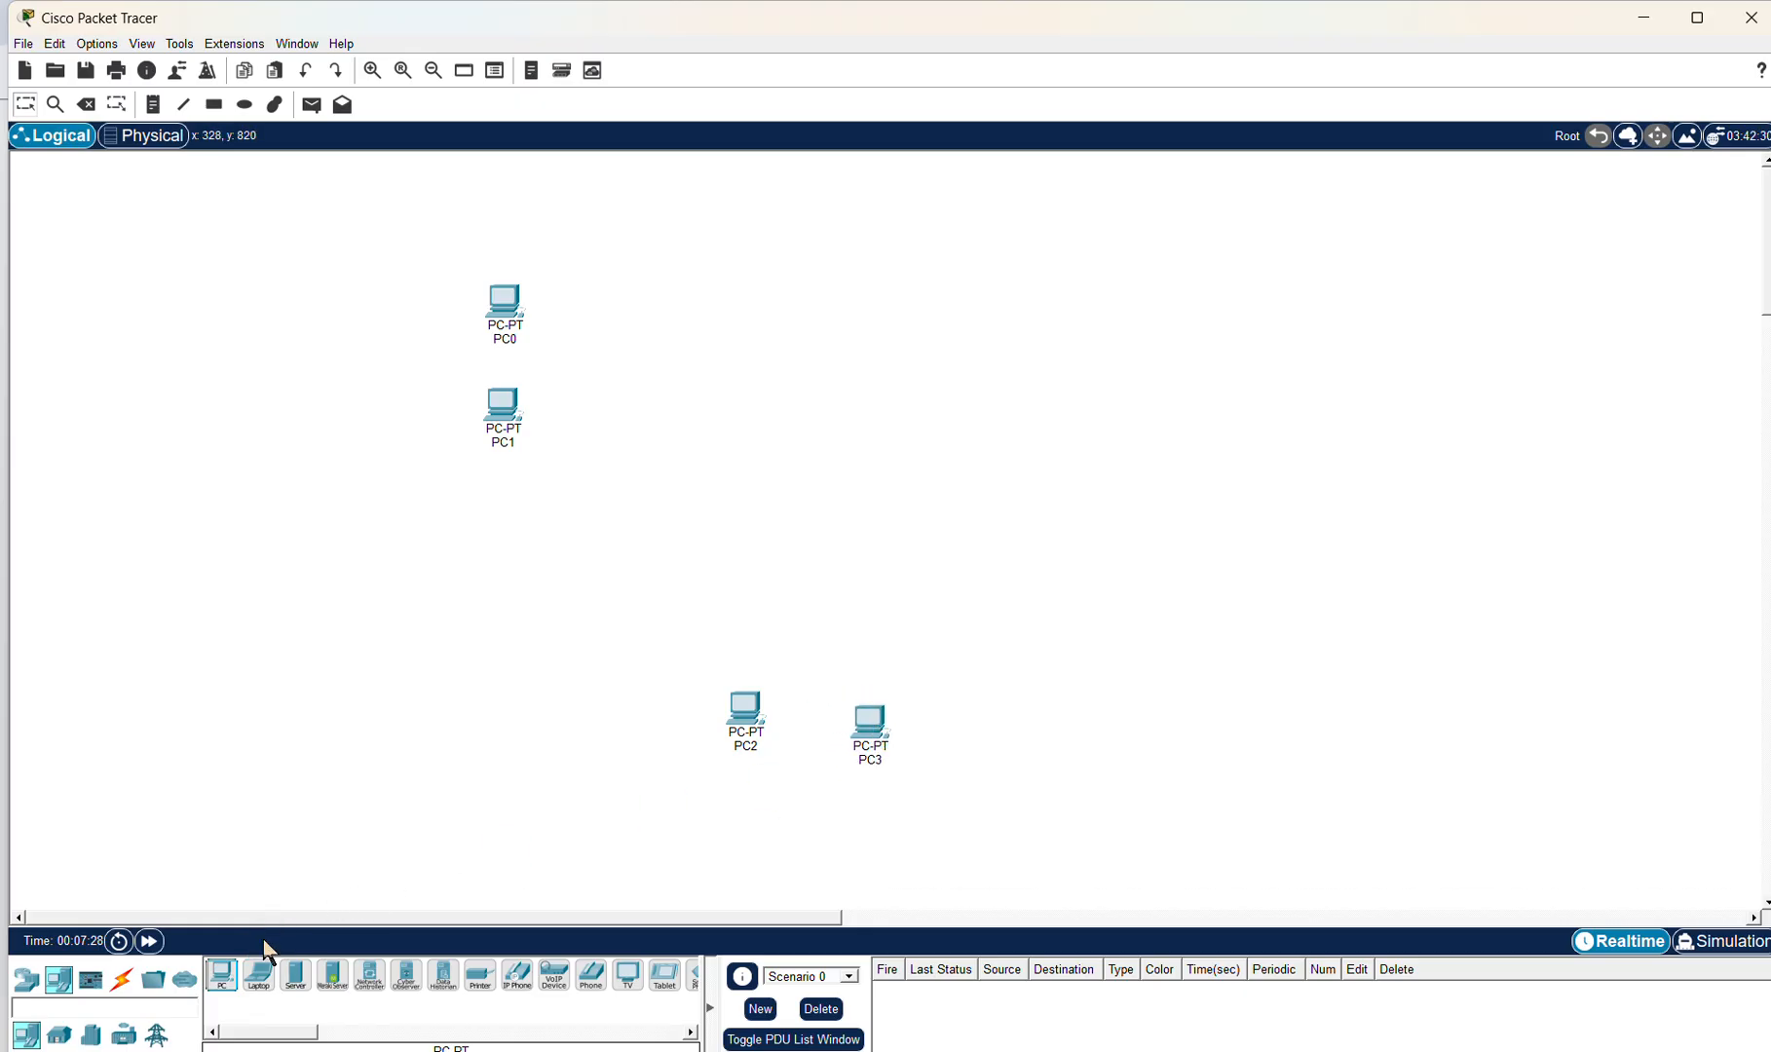
drag(221, 984, 1081, 484)
drag(1232, 280, 1222, 291)
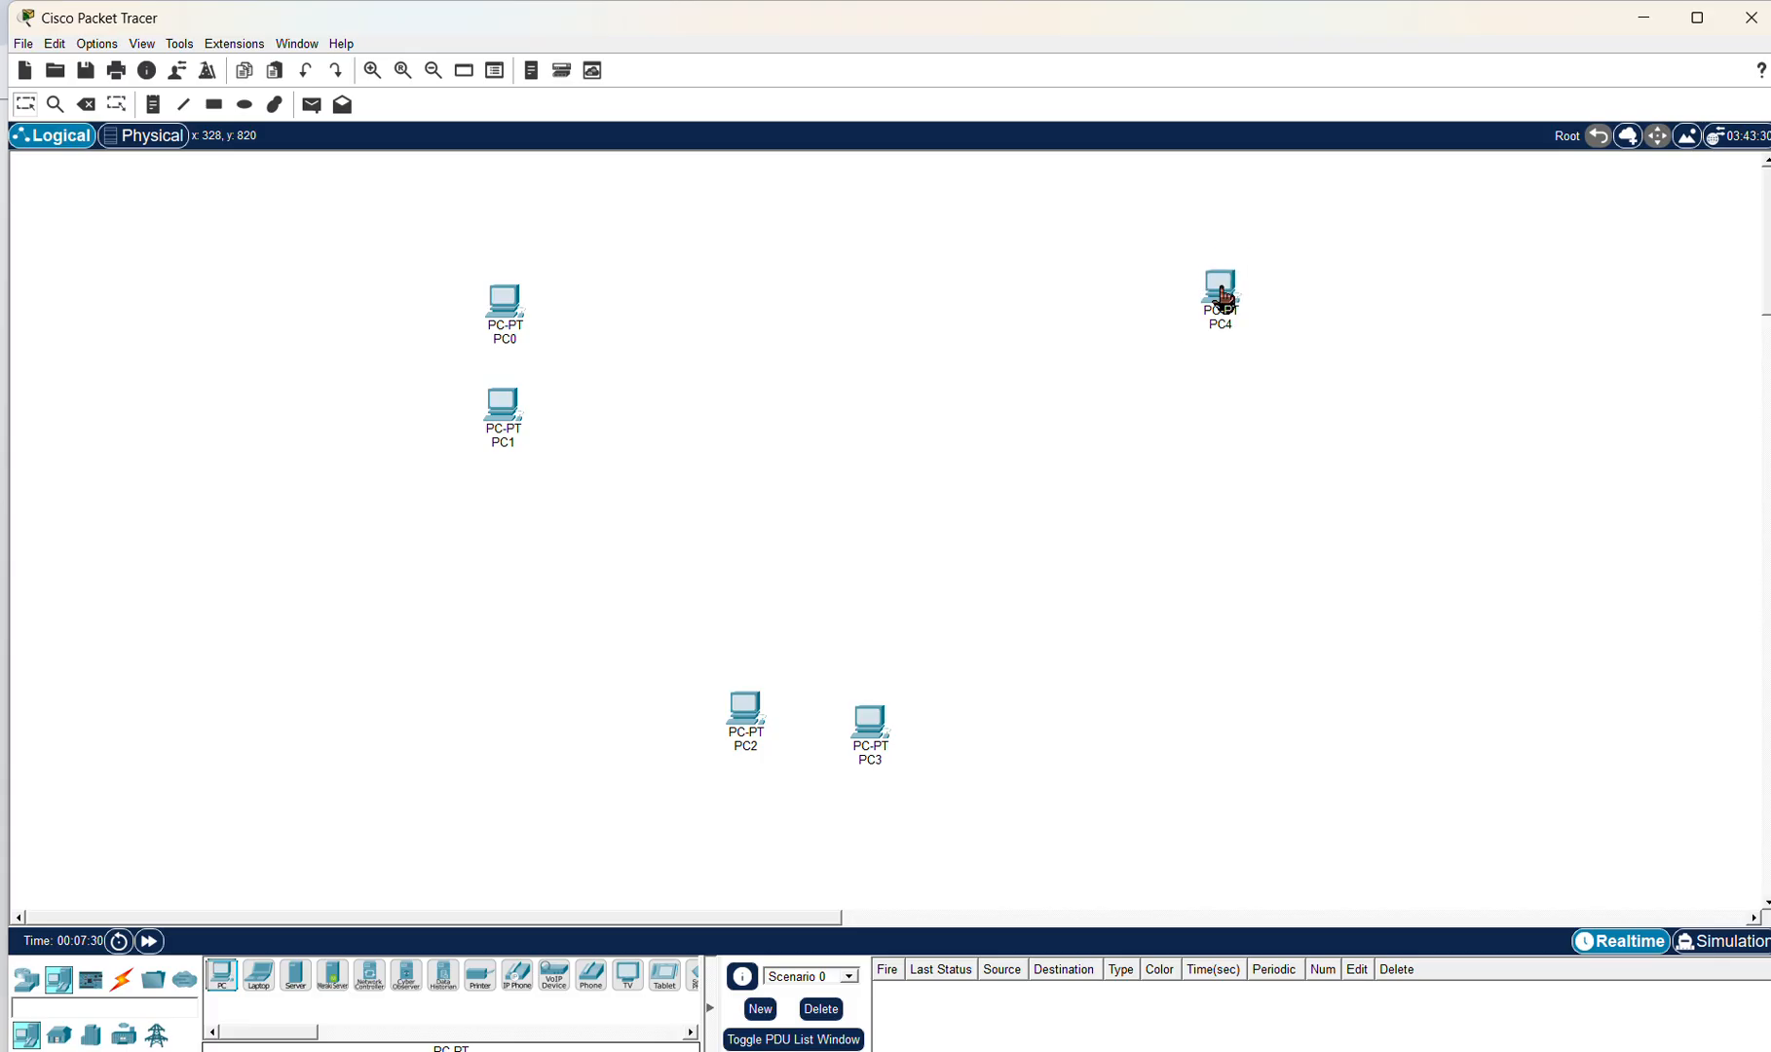
drag(234, 977, 1255, 505)
drag(1227, 407, 1228, 407)
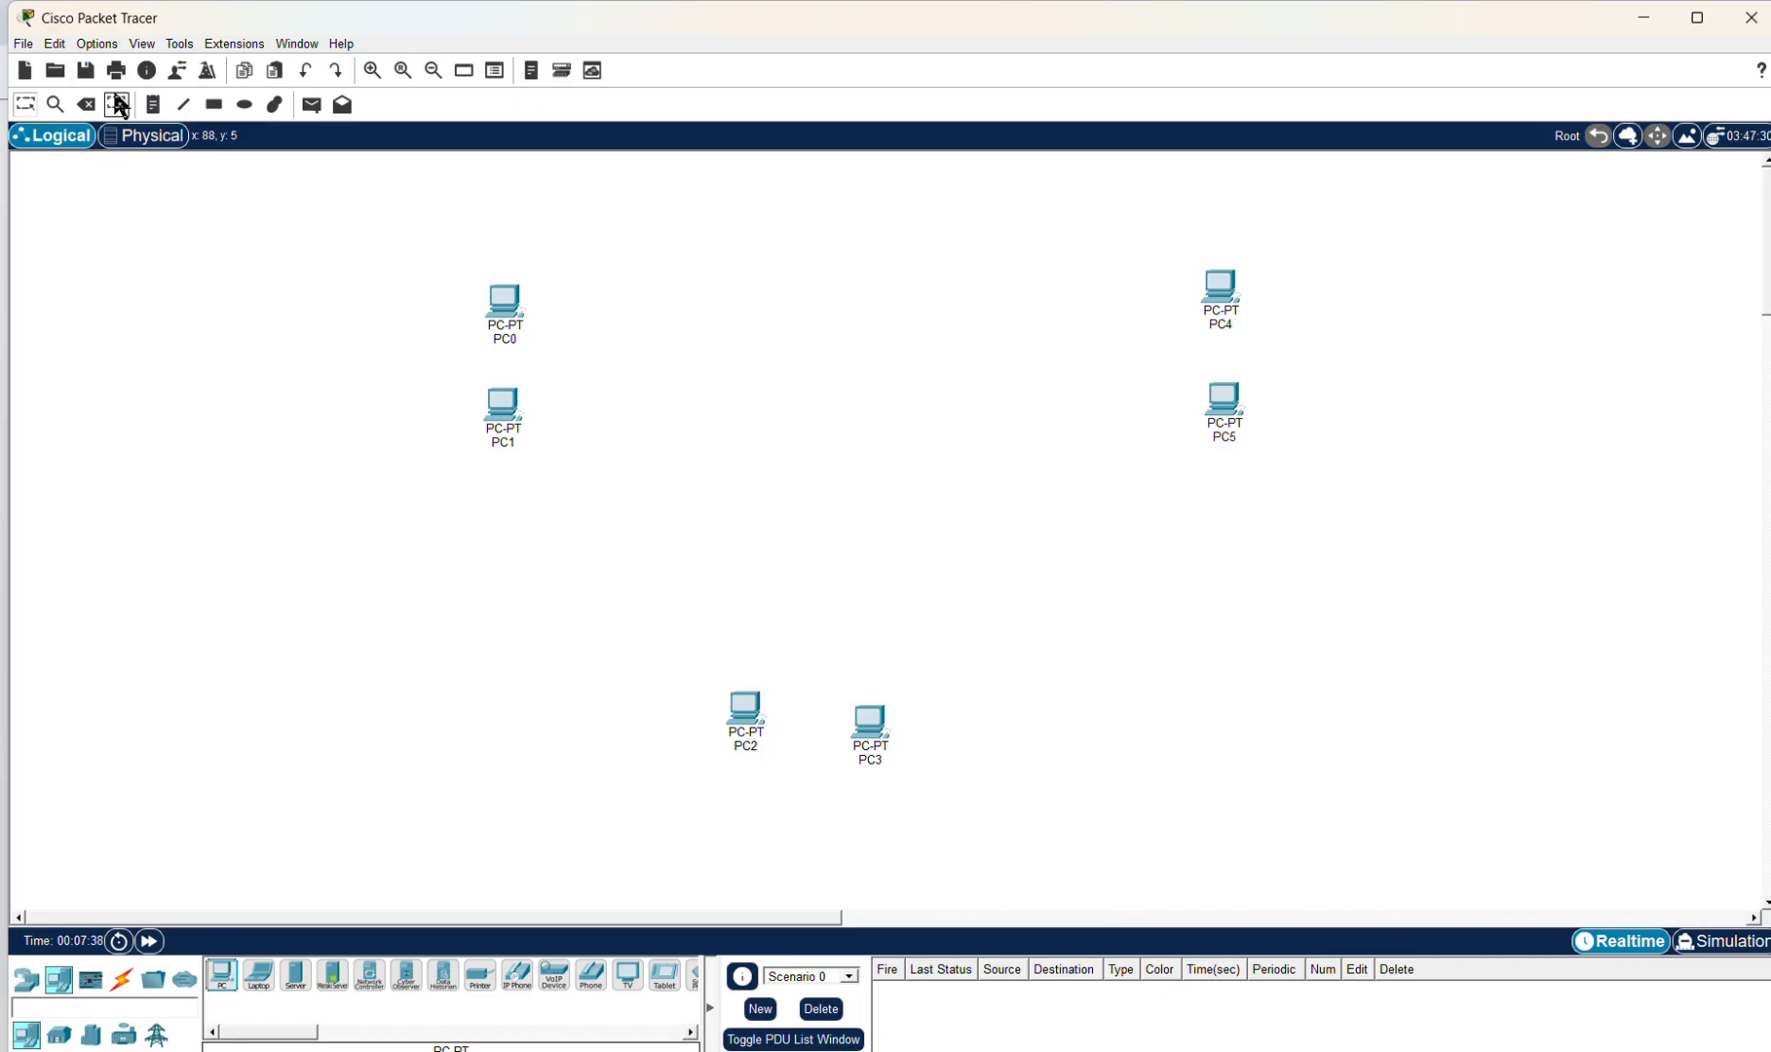
Step: Draw three unfilled outline rectangles, one each around PC0 and PC1, PC2 and PC3, and PC4 and PC5
click(214, 105)
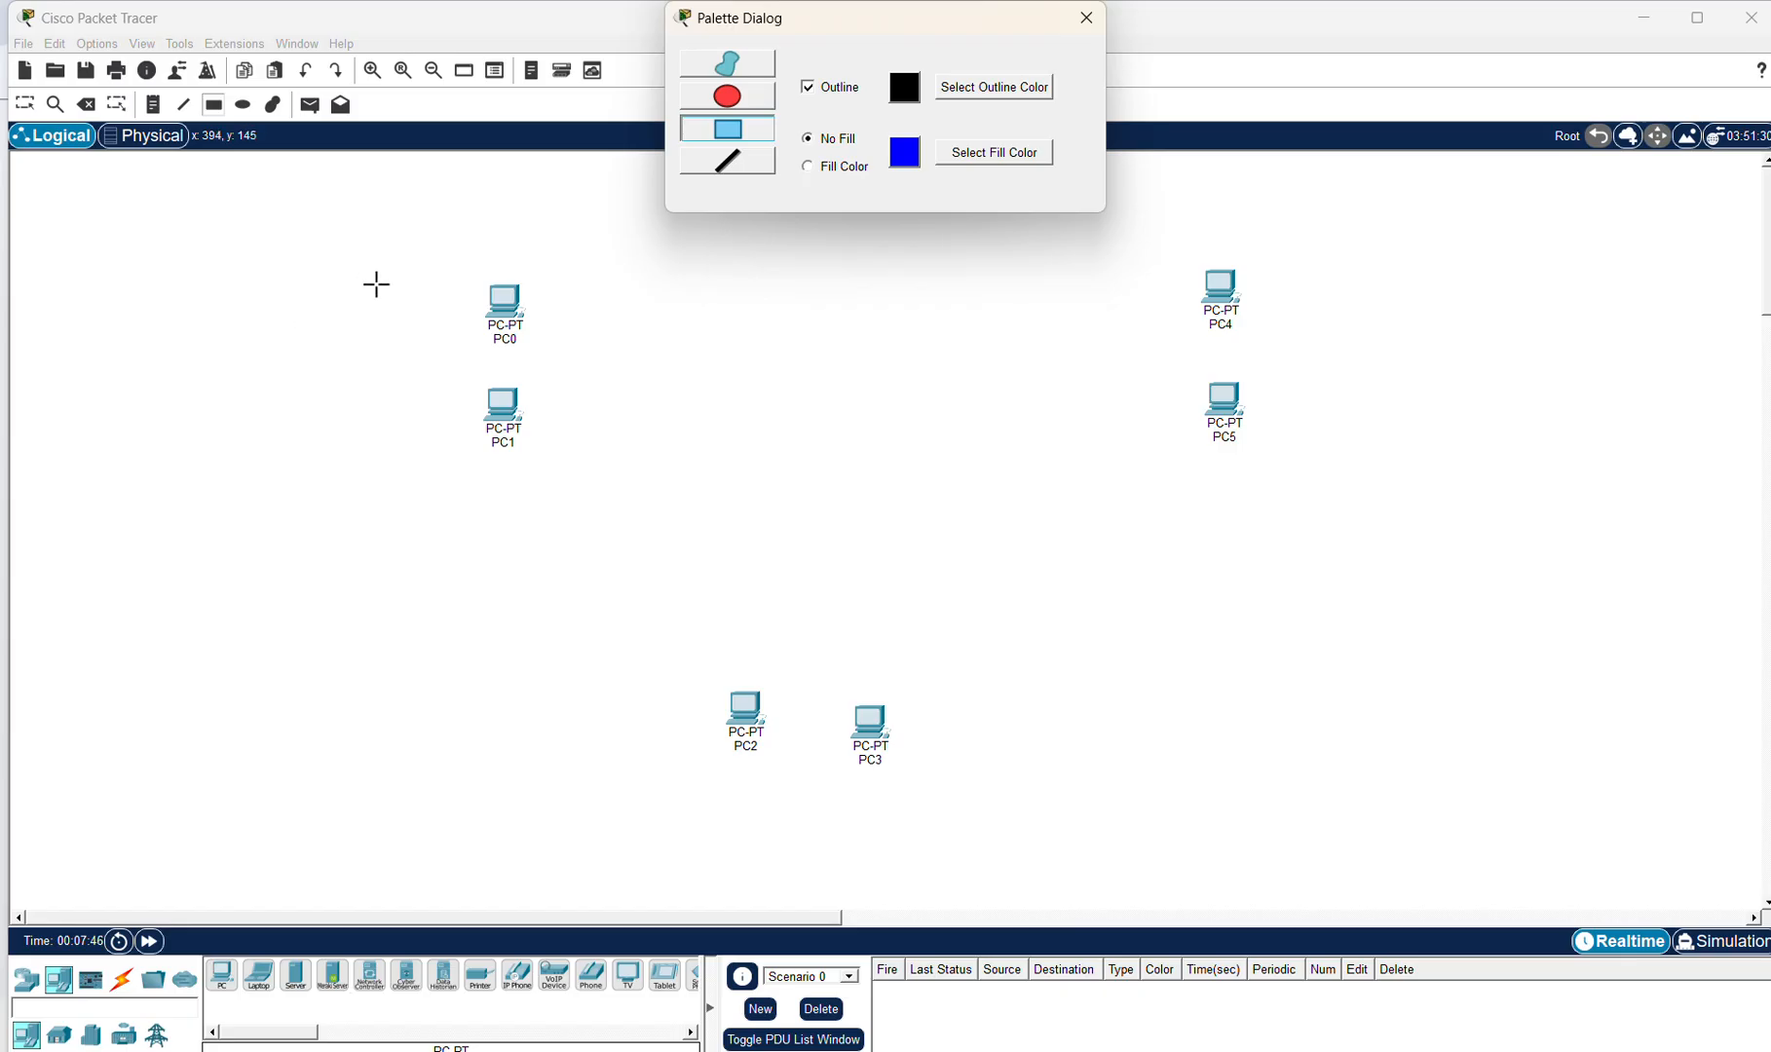
mouse_move(343, 265)
mouse_down()
mouse_move(447, 257)
mouse_move(628, 447)
mouse_move(675, 518)
mouse_move(659, 518)
mouse_up()
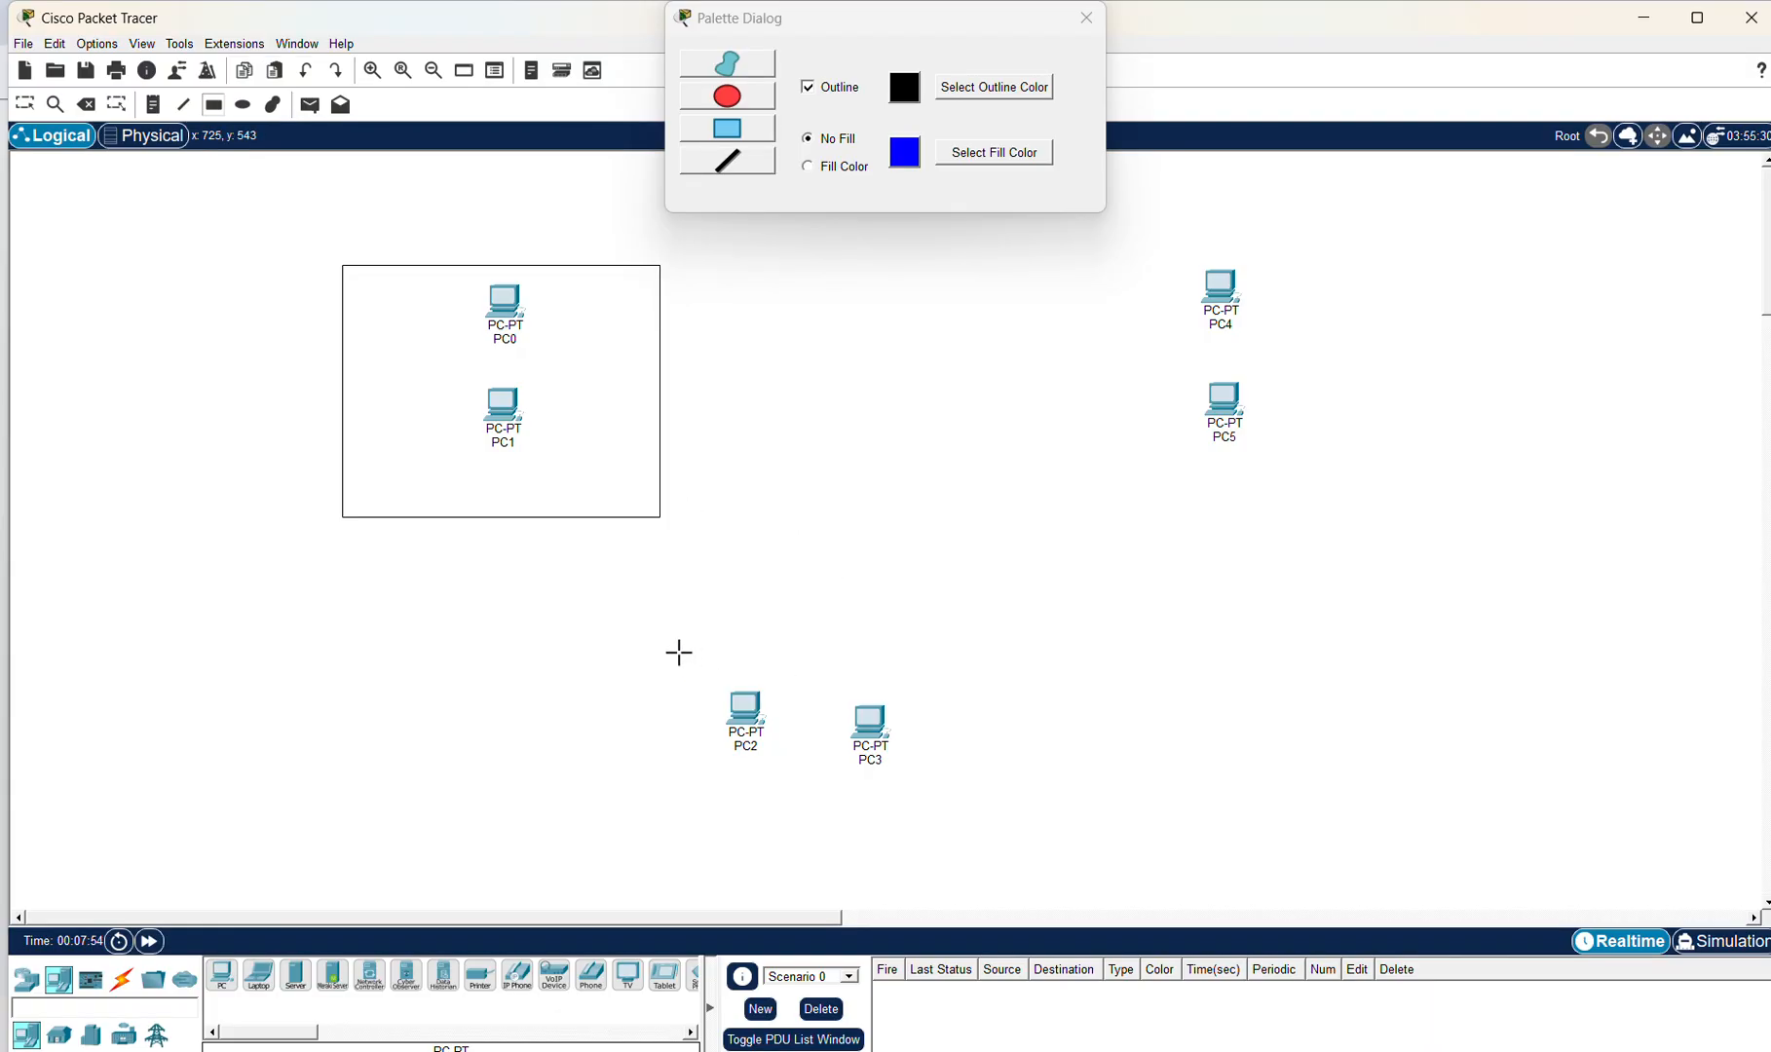
drag(679, 652, 1046, 859)
drag(1146, 221, 1449, 514)
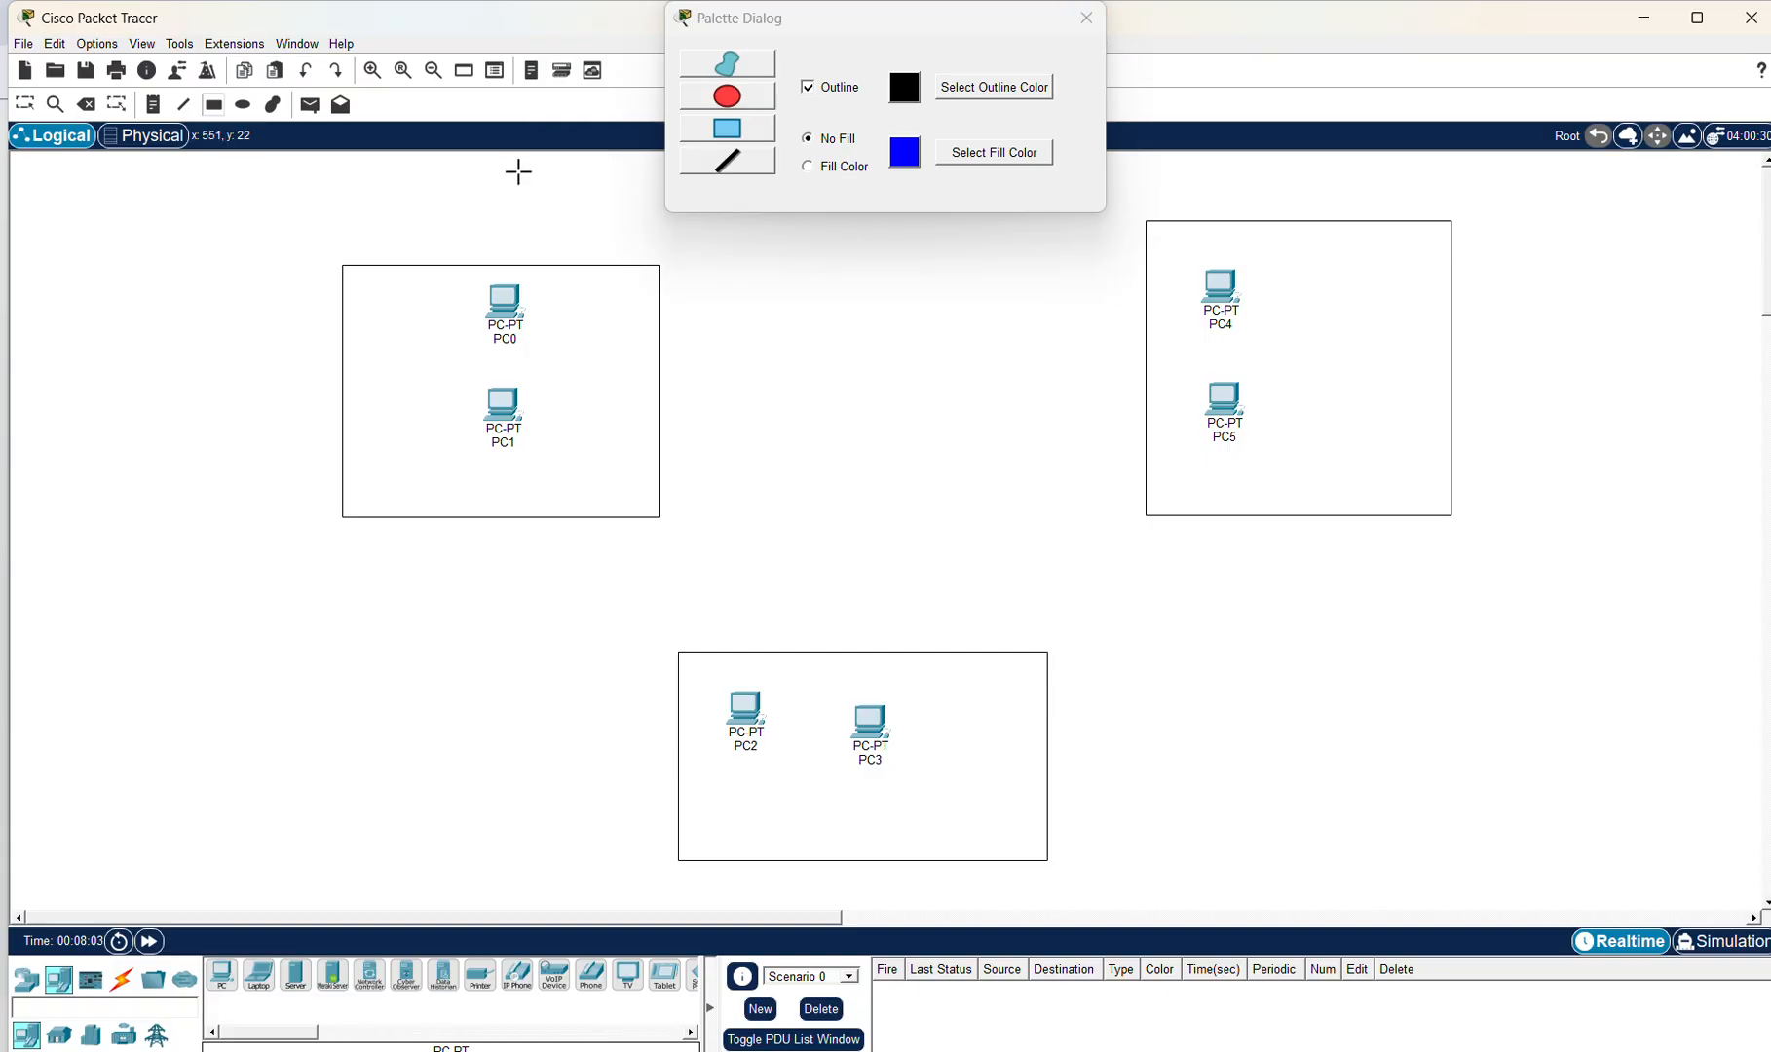
click(1086, 19)
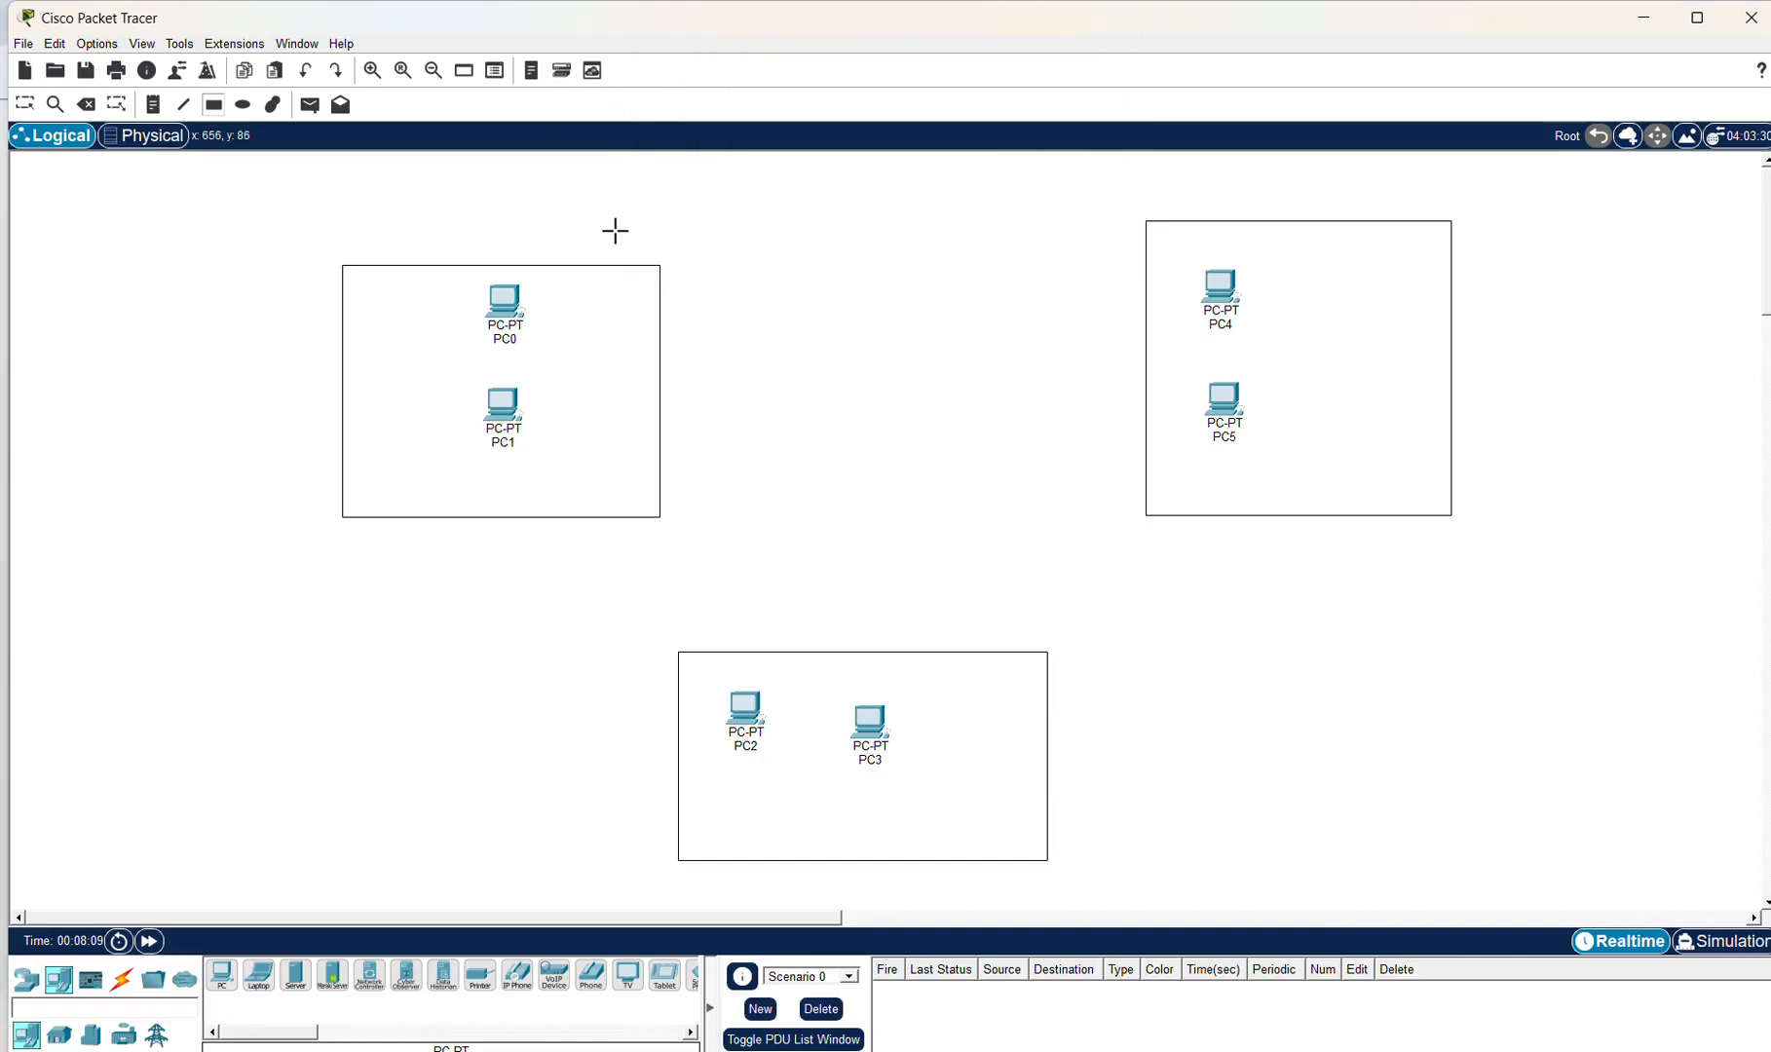
drag(615, 231, 526, 386)
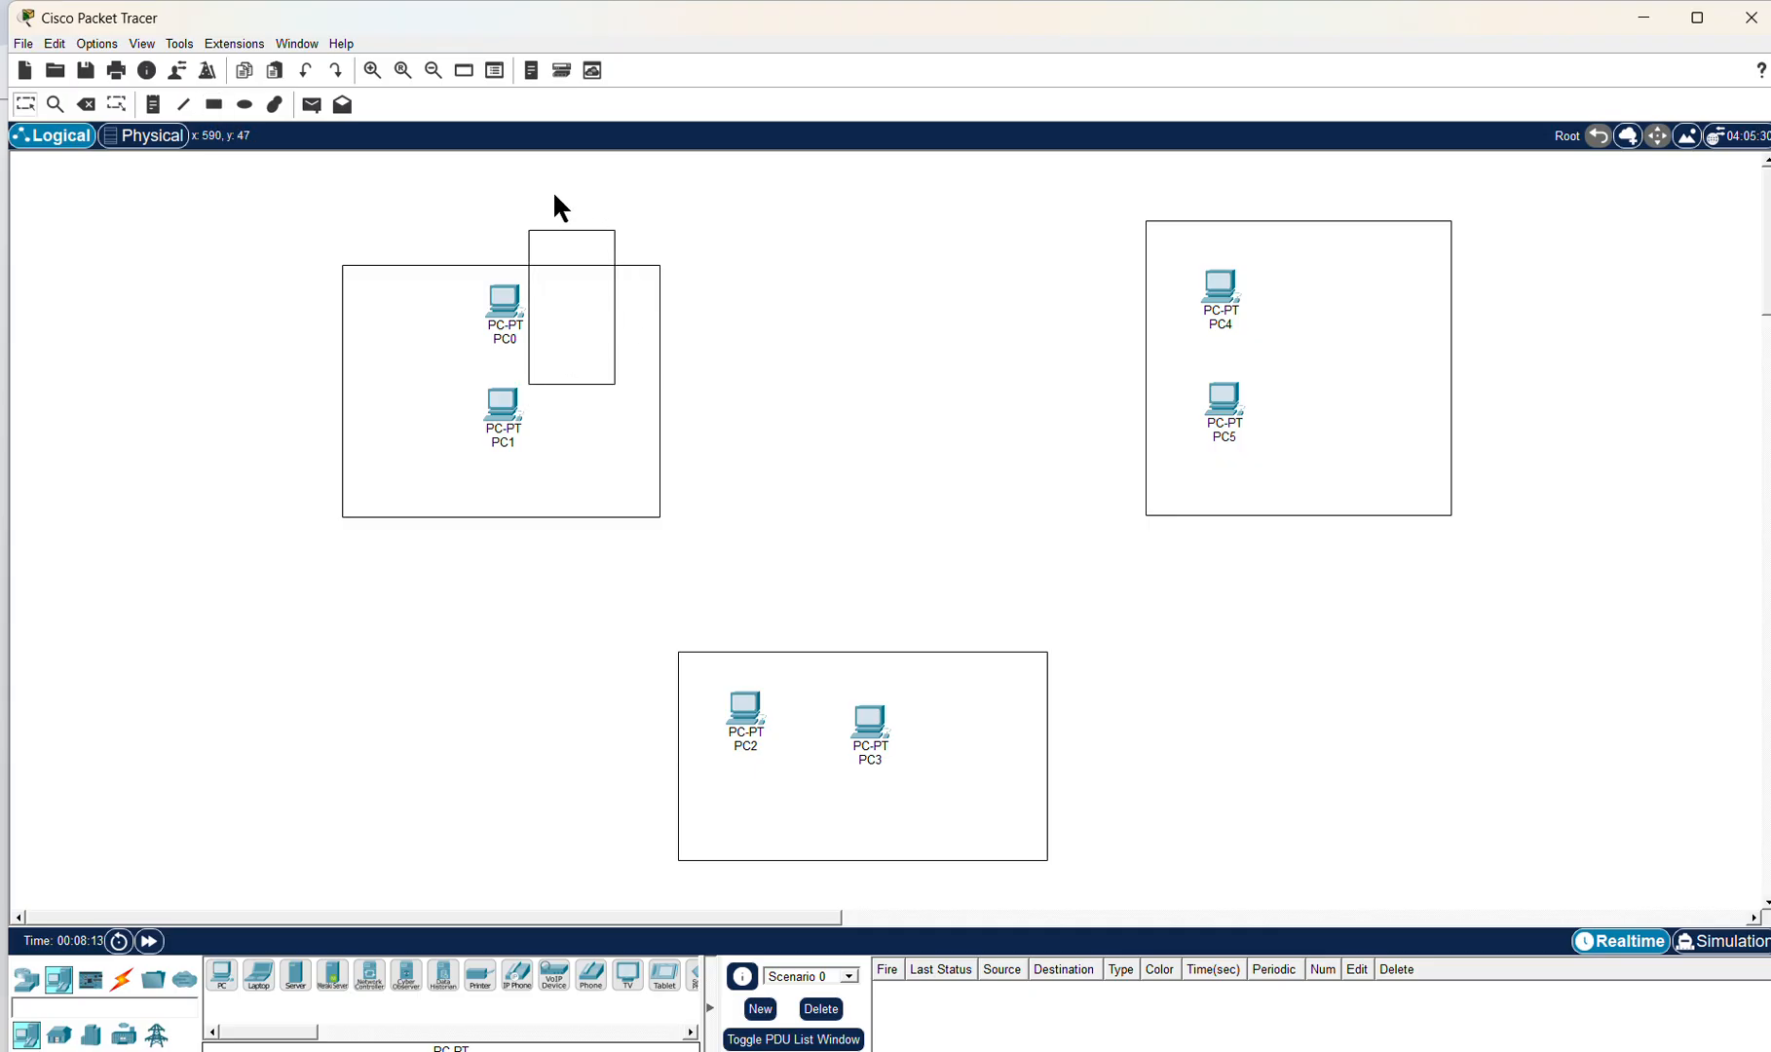
click(86, 104)
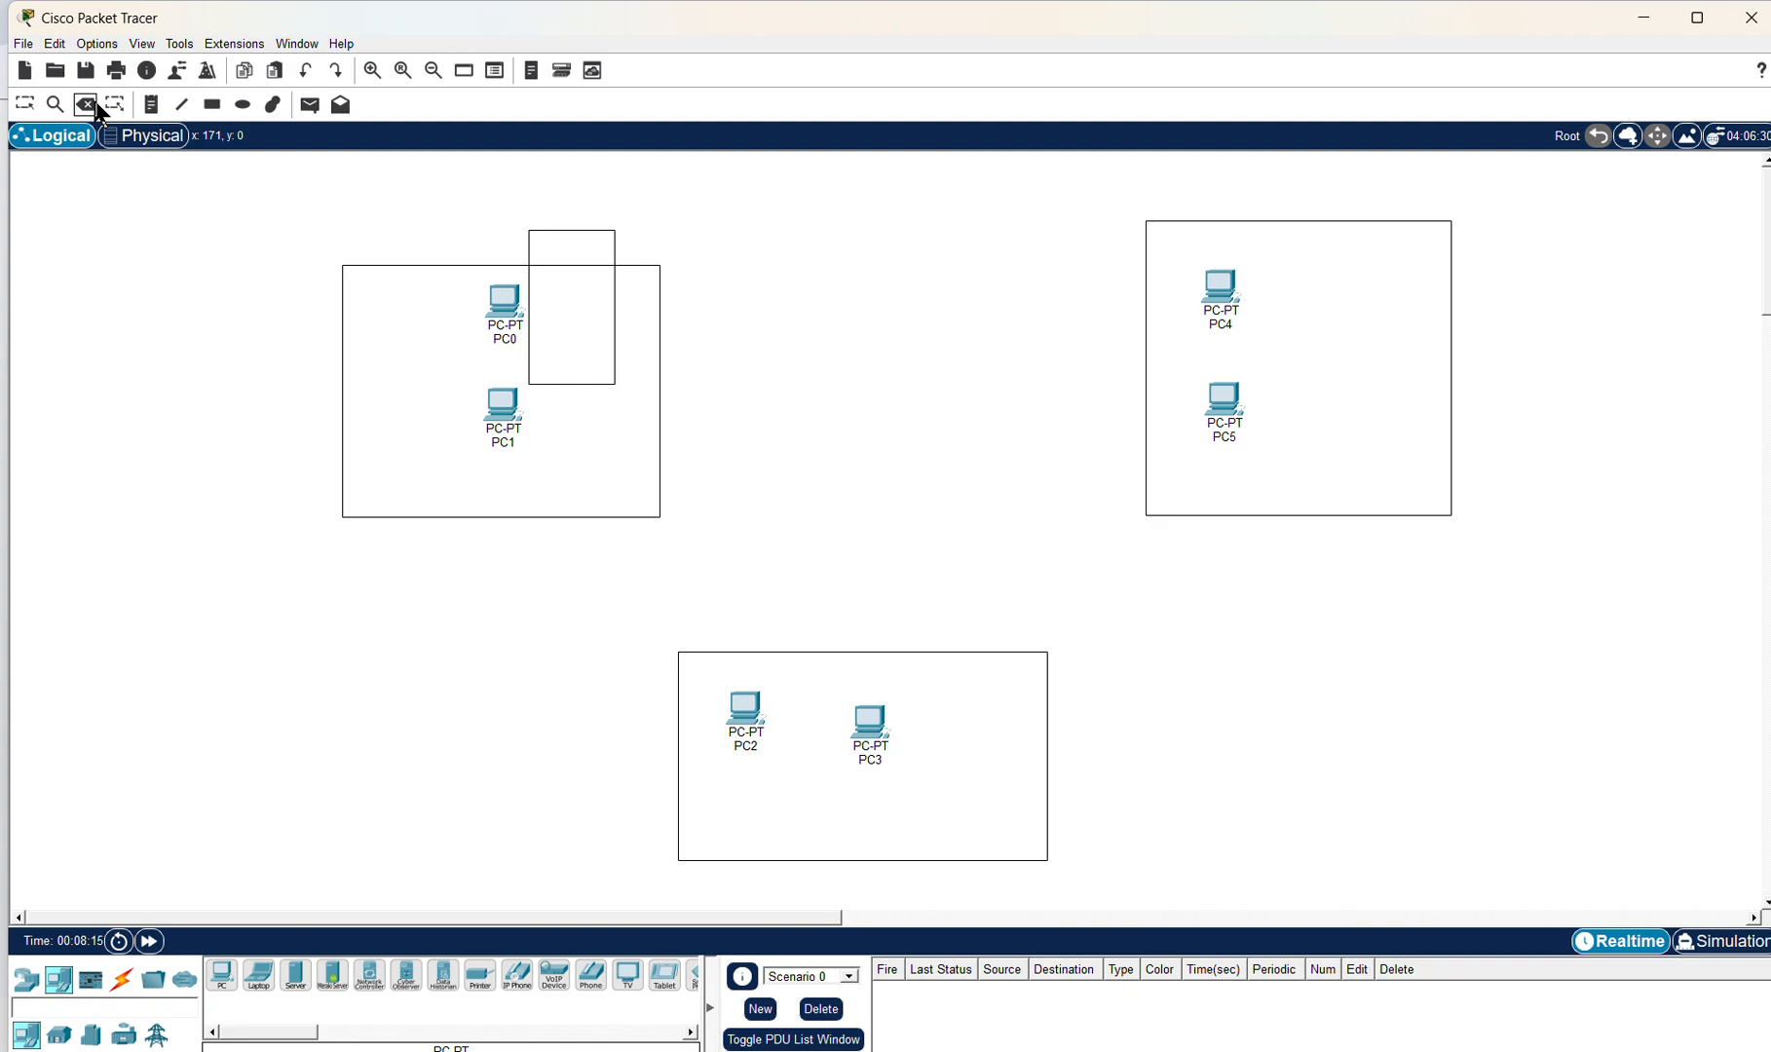
click(556, 230)
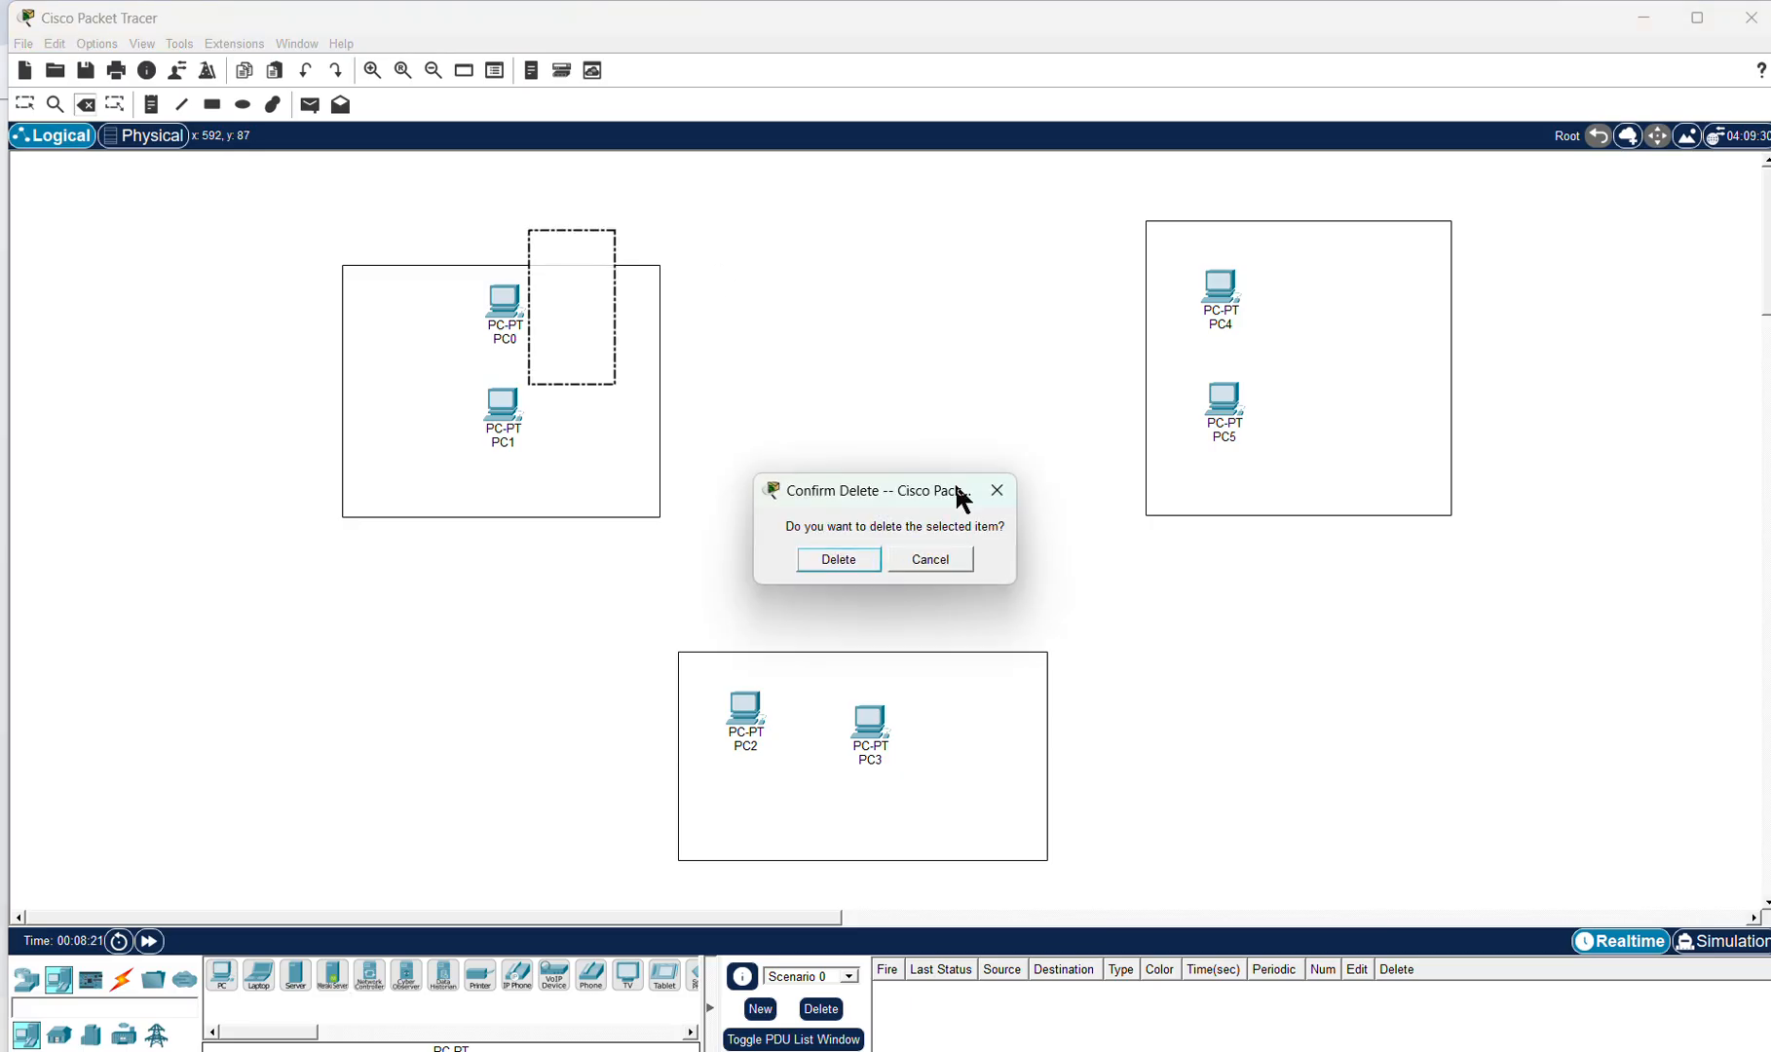
click(823, 557)
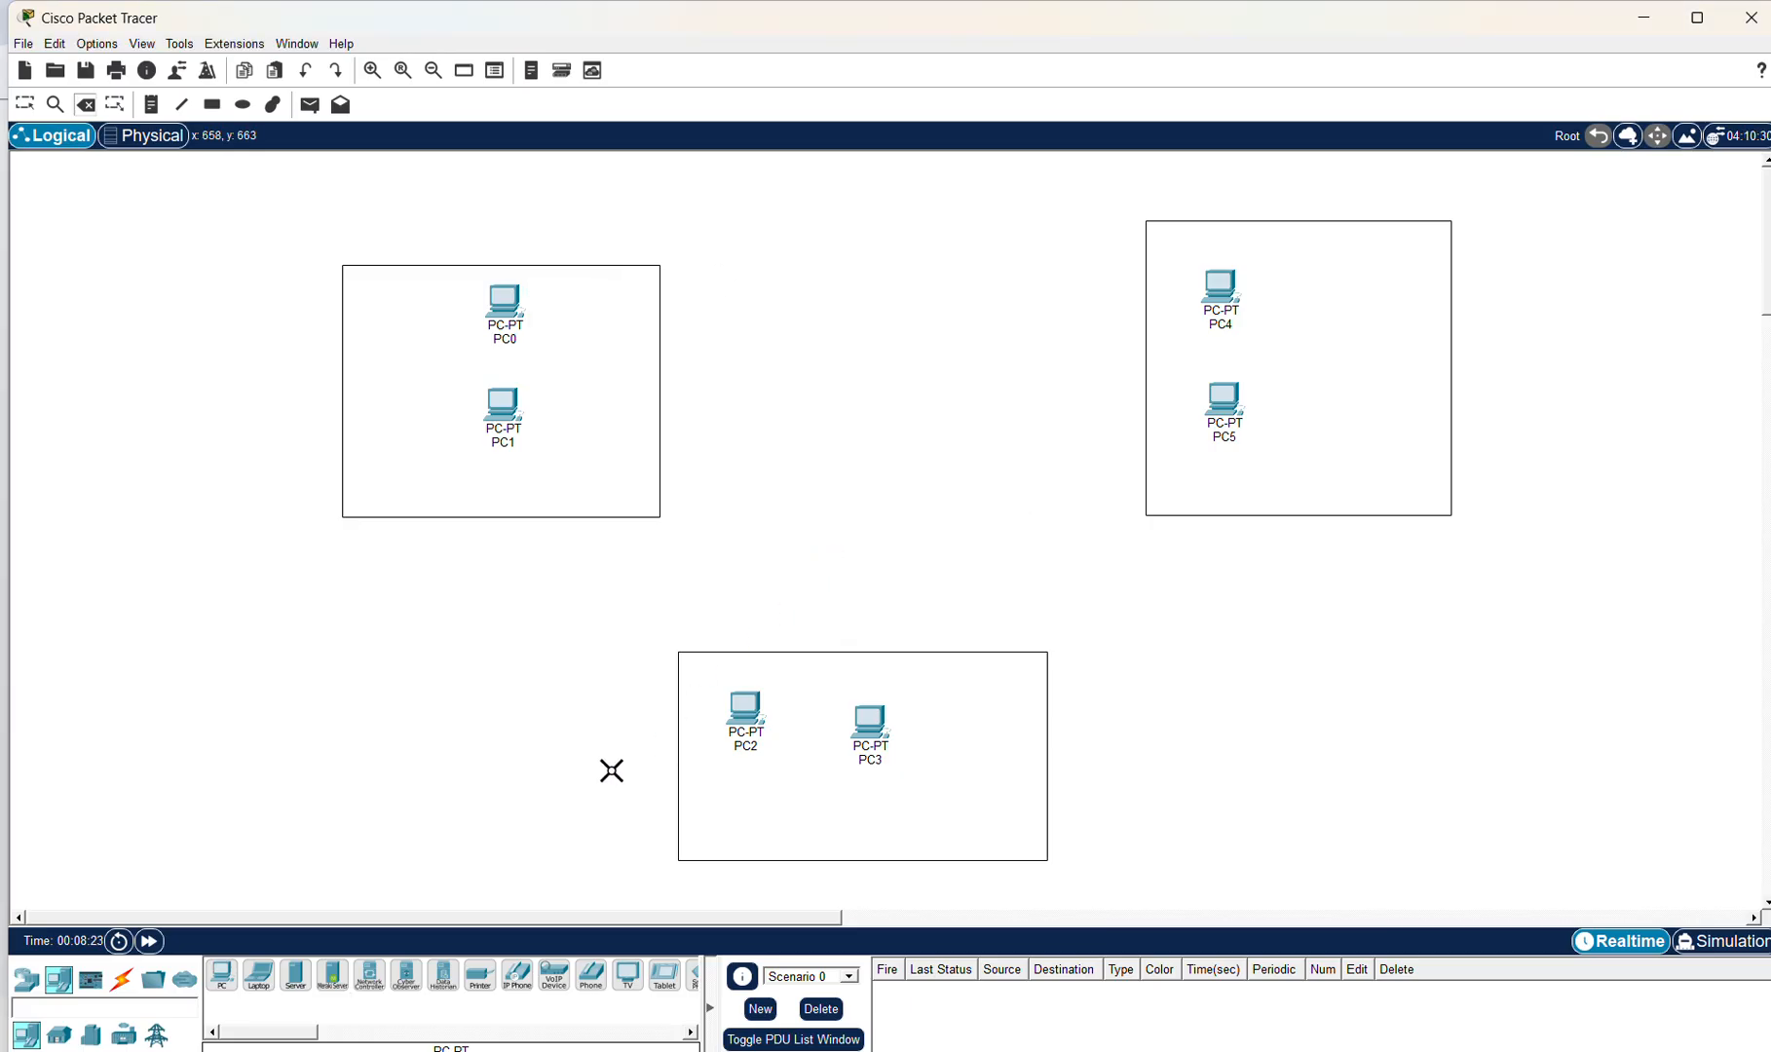
click(26, 105)
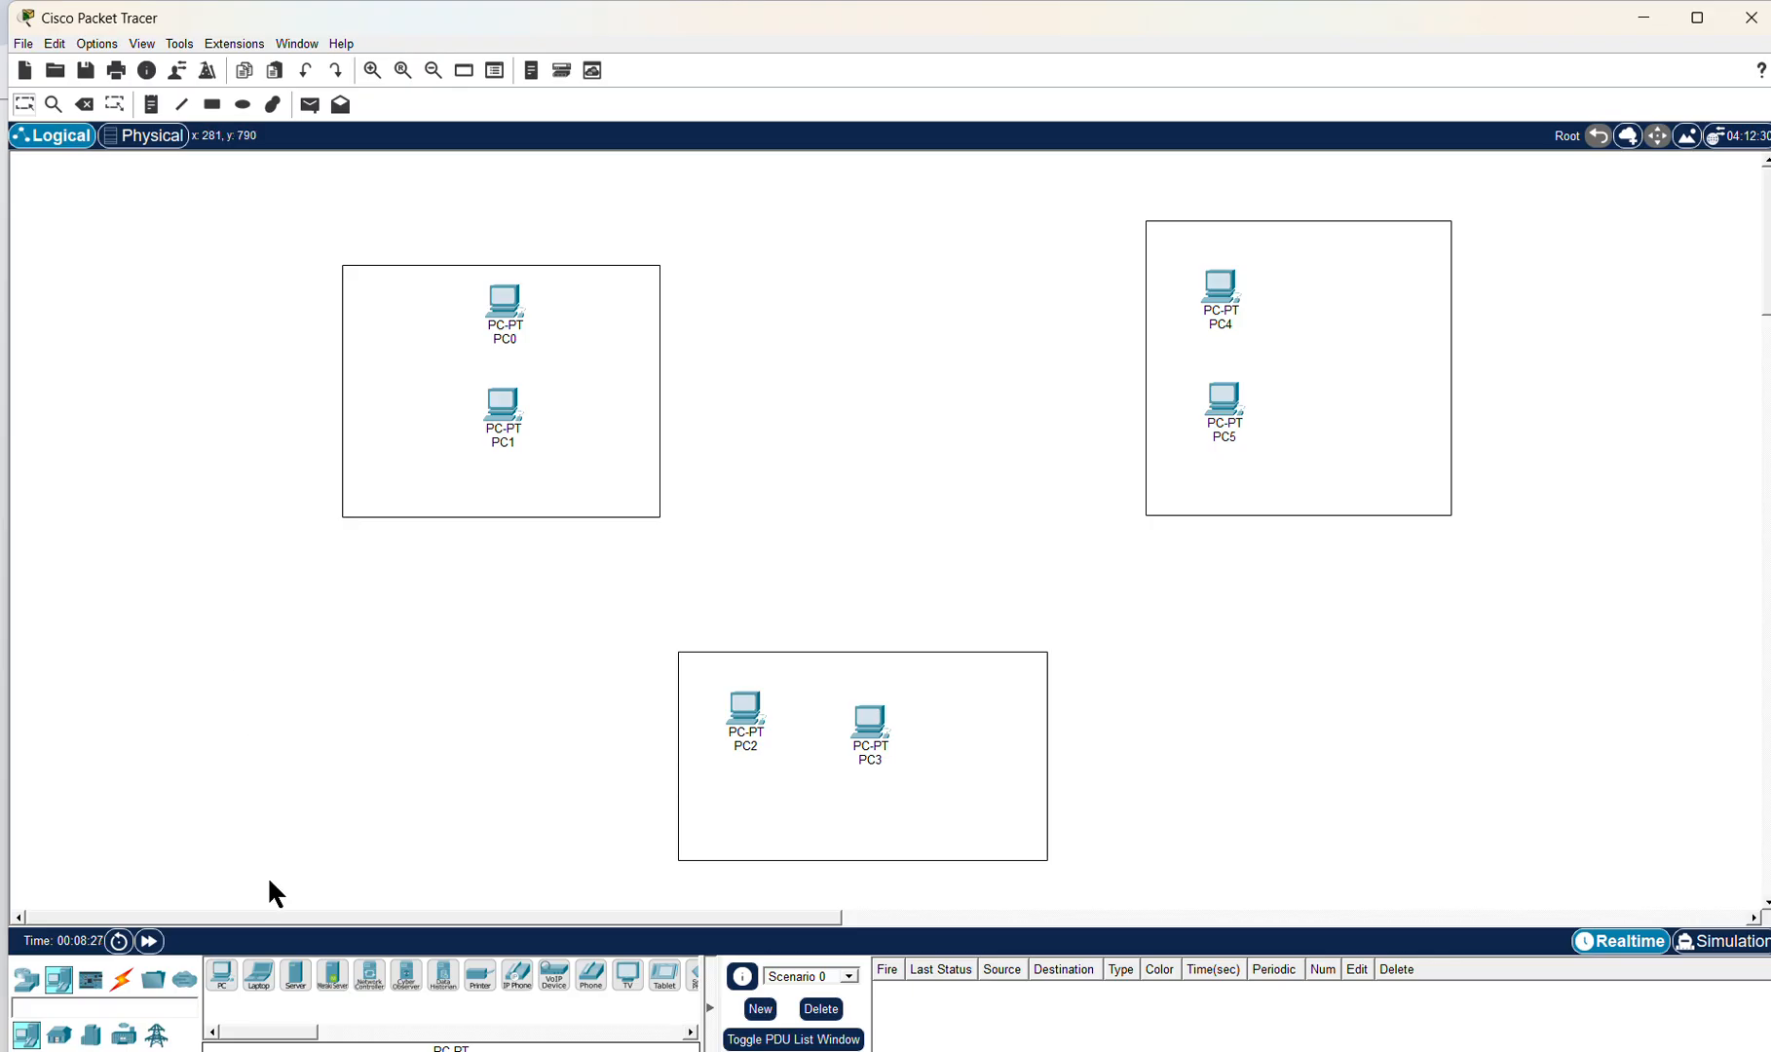
Step: Place a 2960 switch in the open space between the three PC groups
click(23, 980)
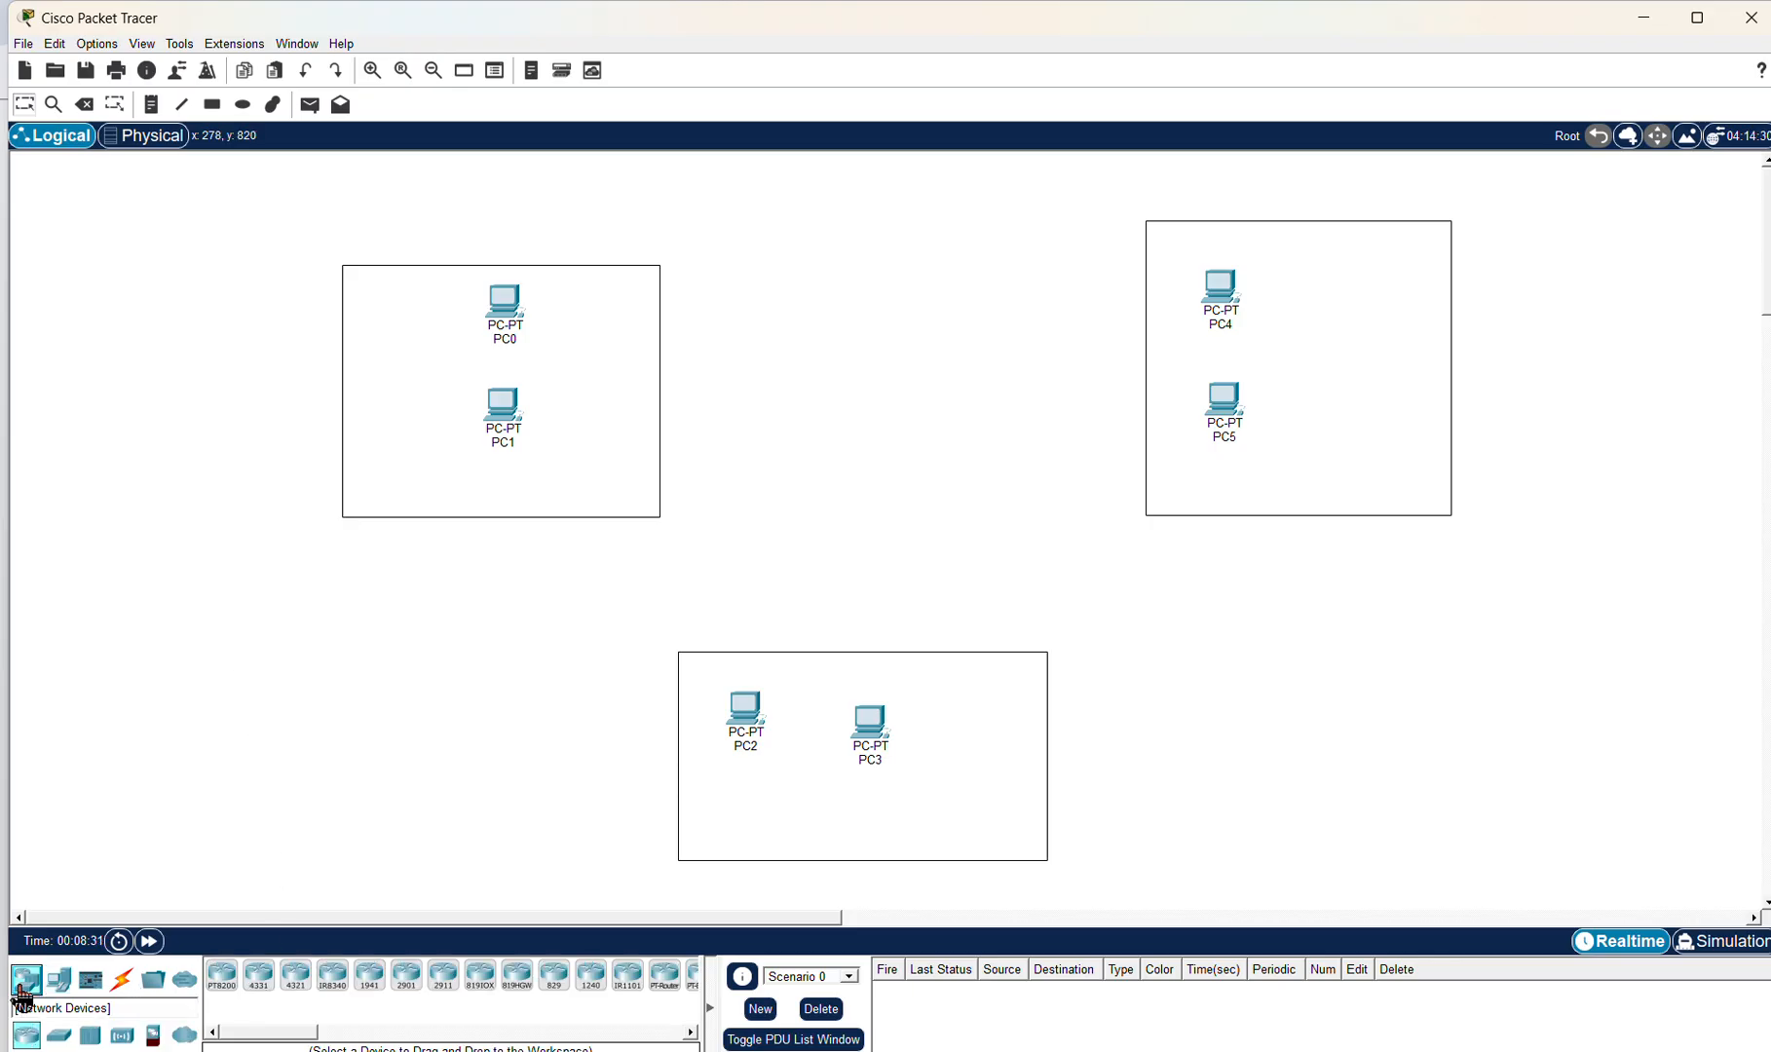
click(60, 1035)
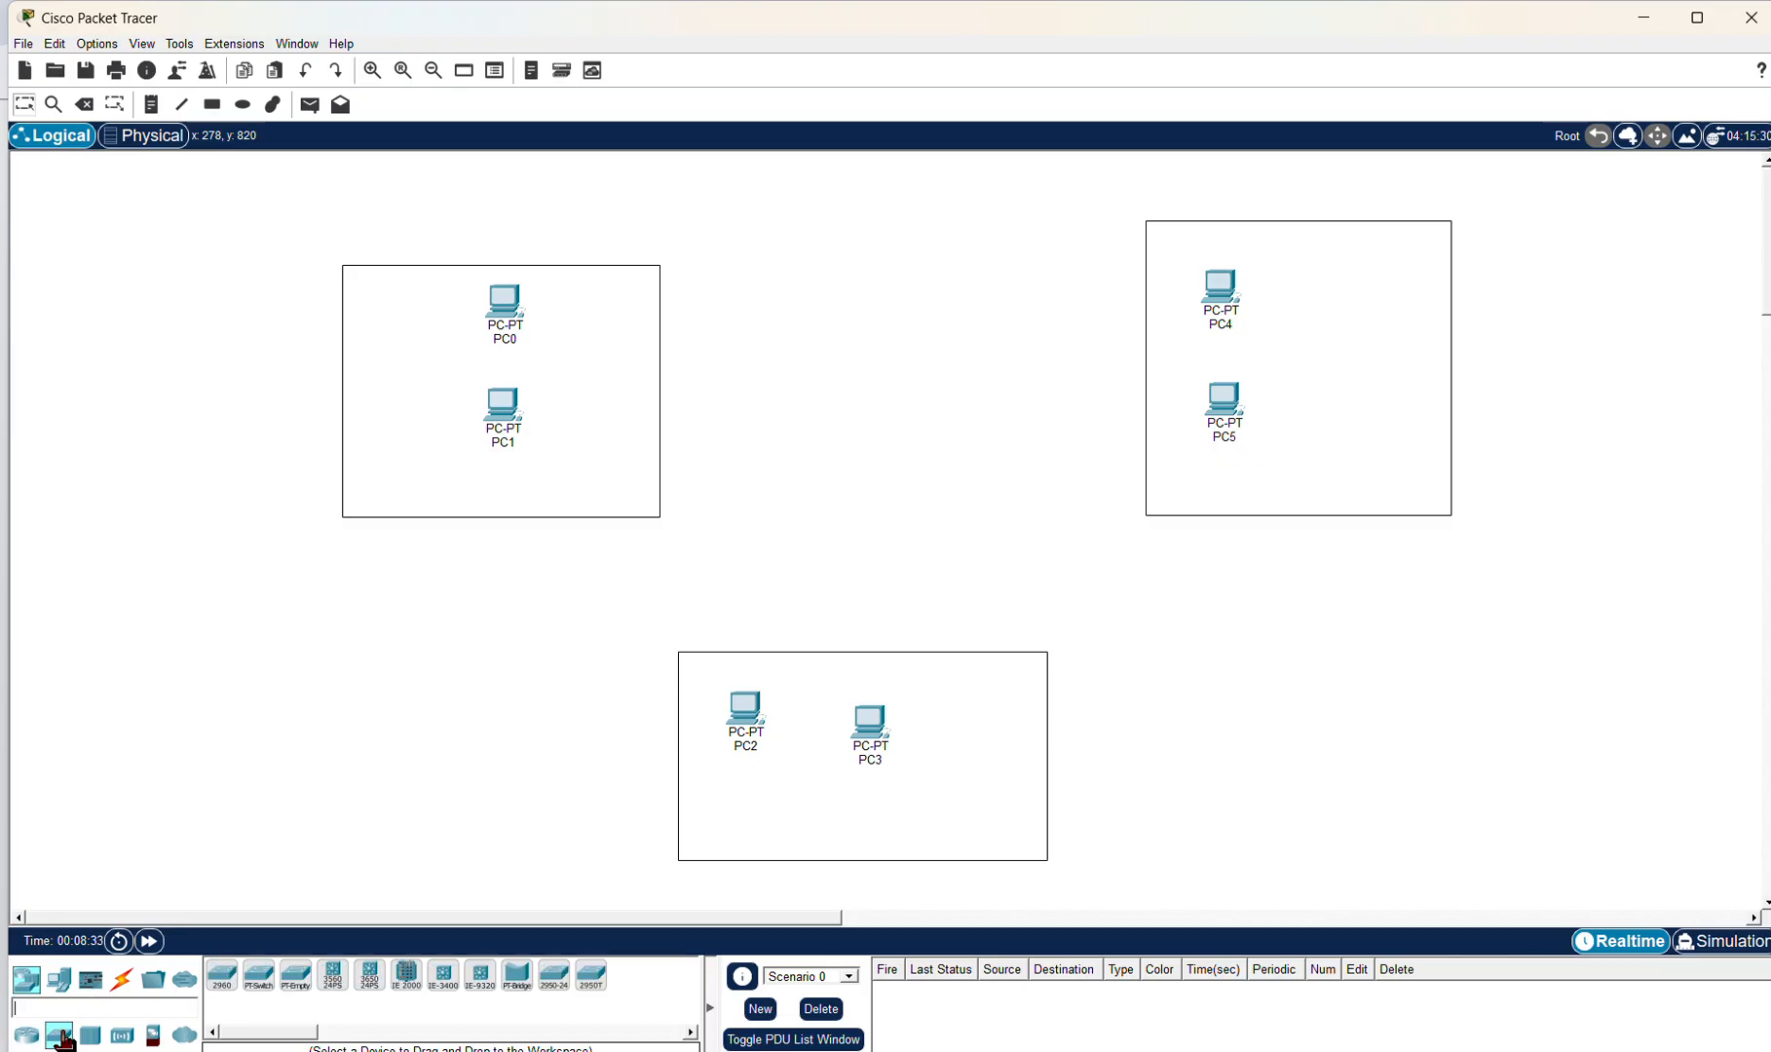
click(223, 986)
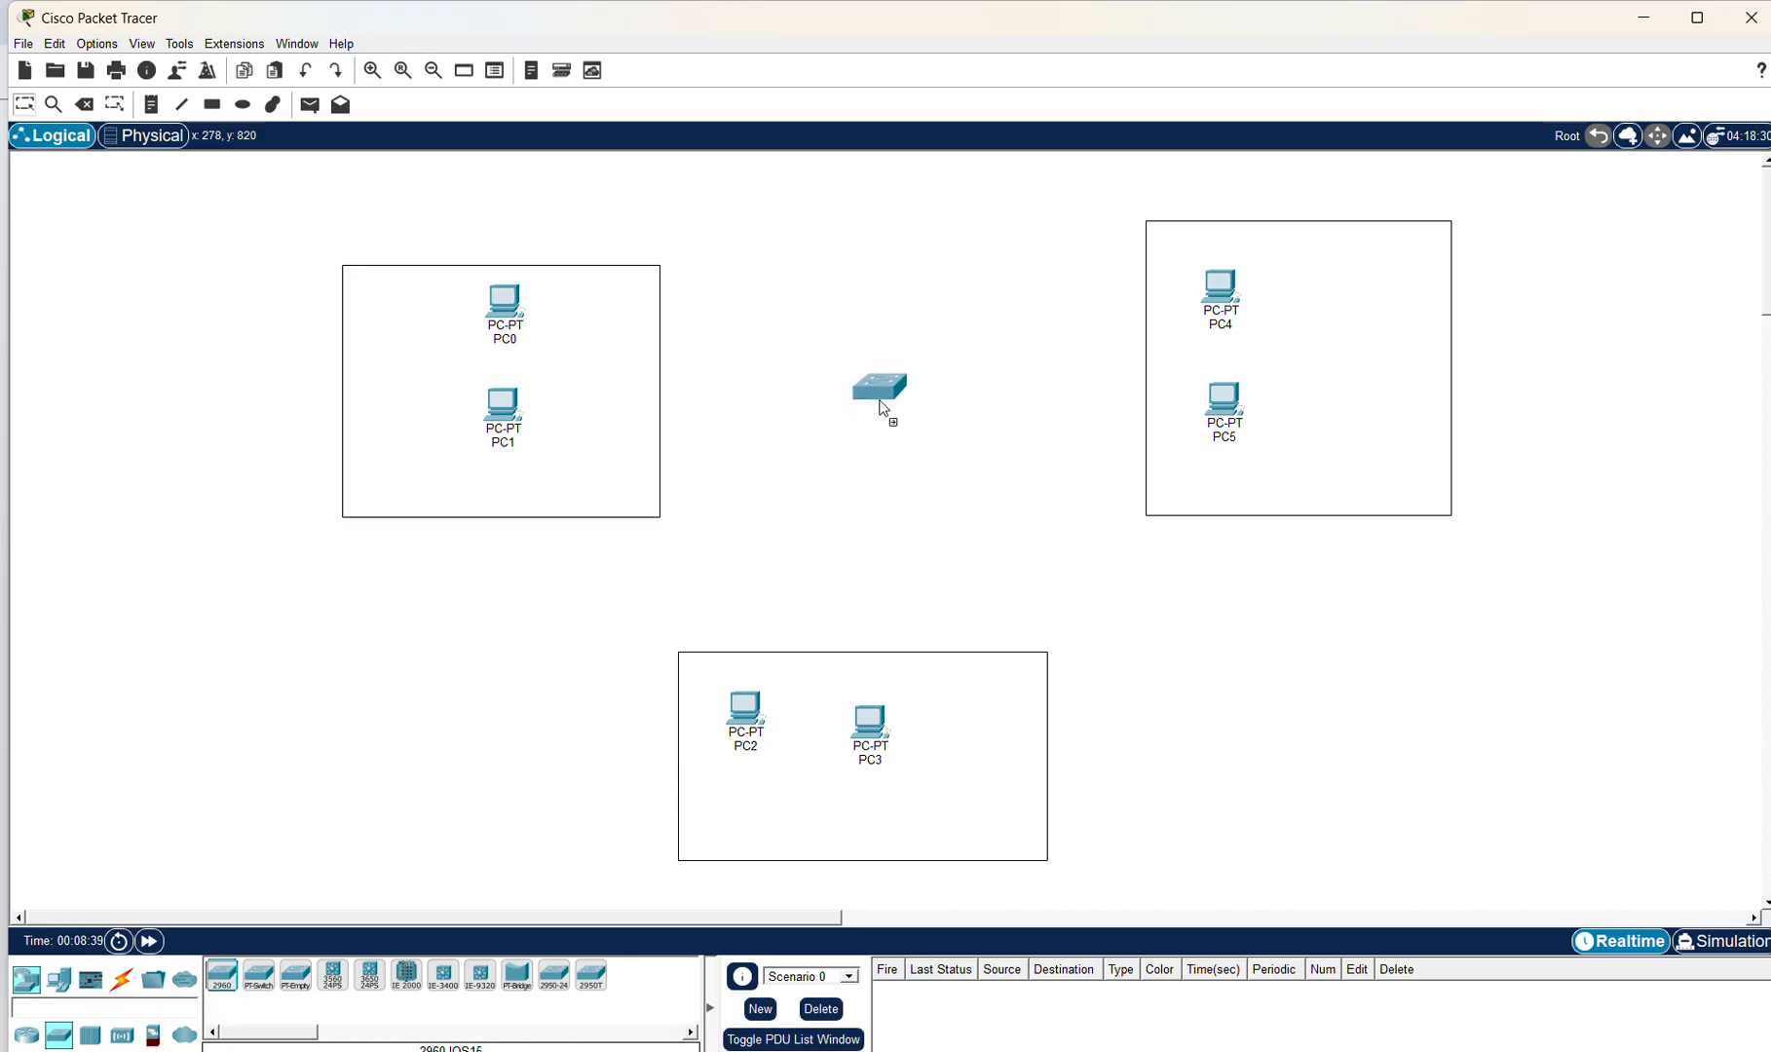
click(885, 411)
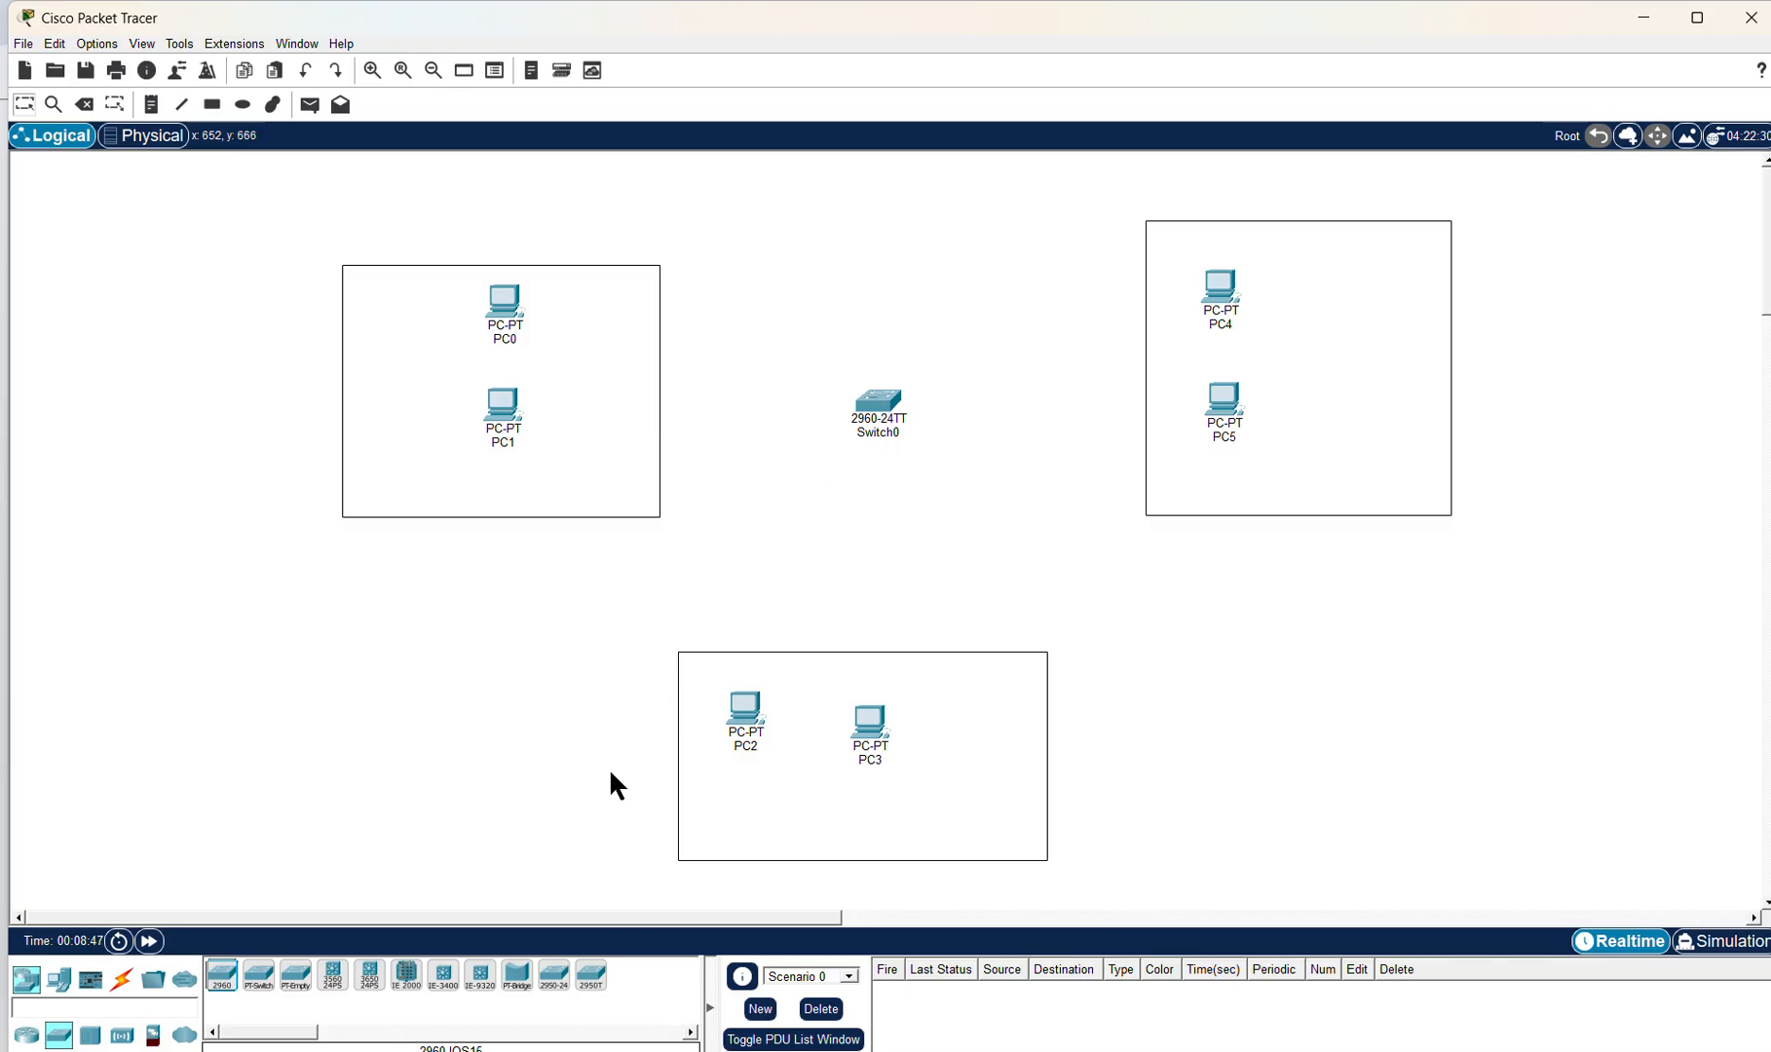
Step: Connect PC0 and PC1 to the switch with automatically chosen connection types
click(125, 984)
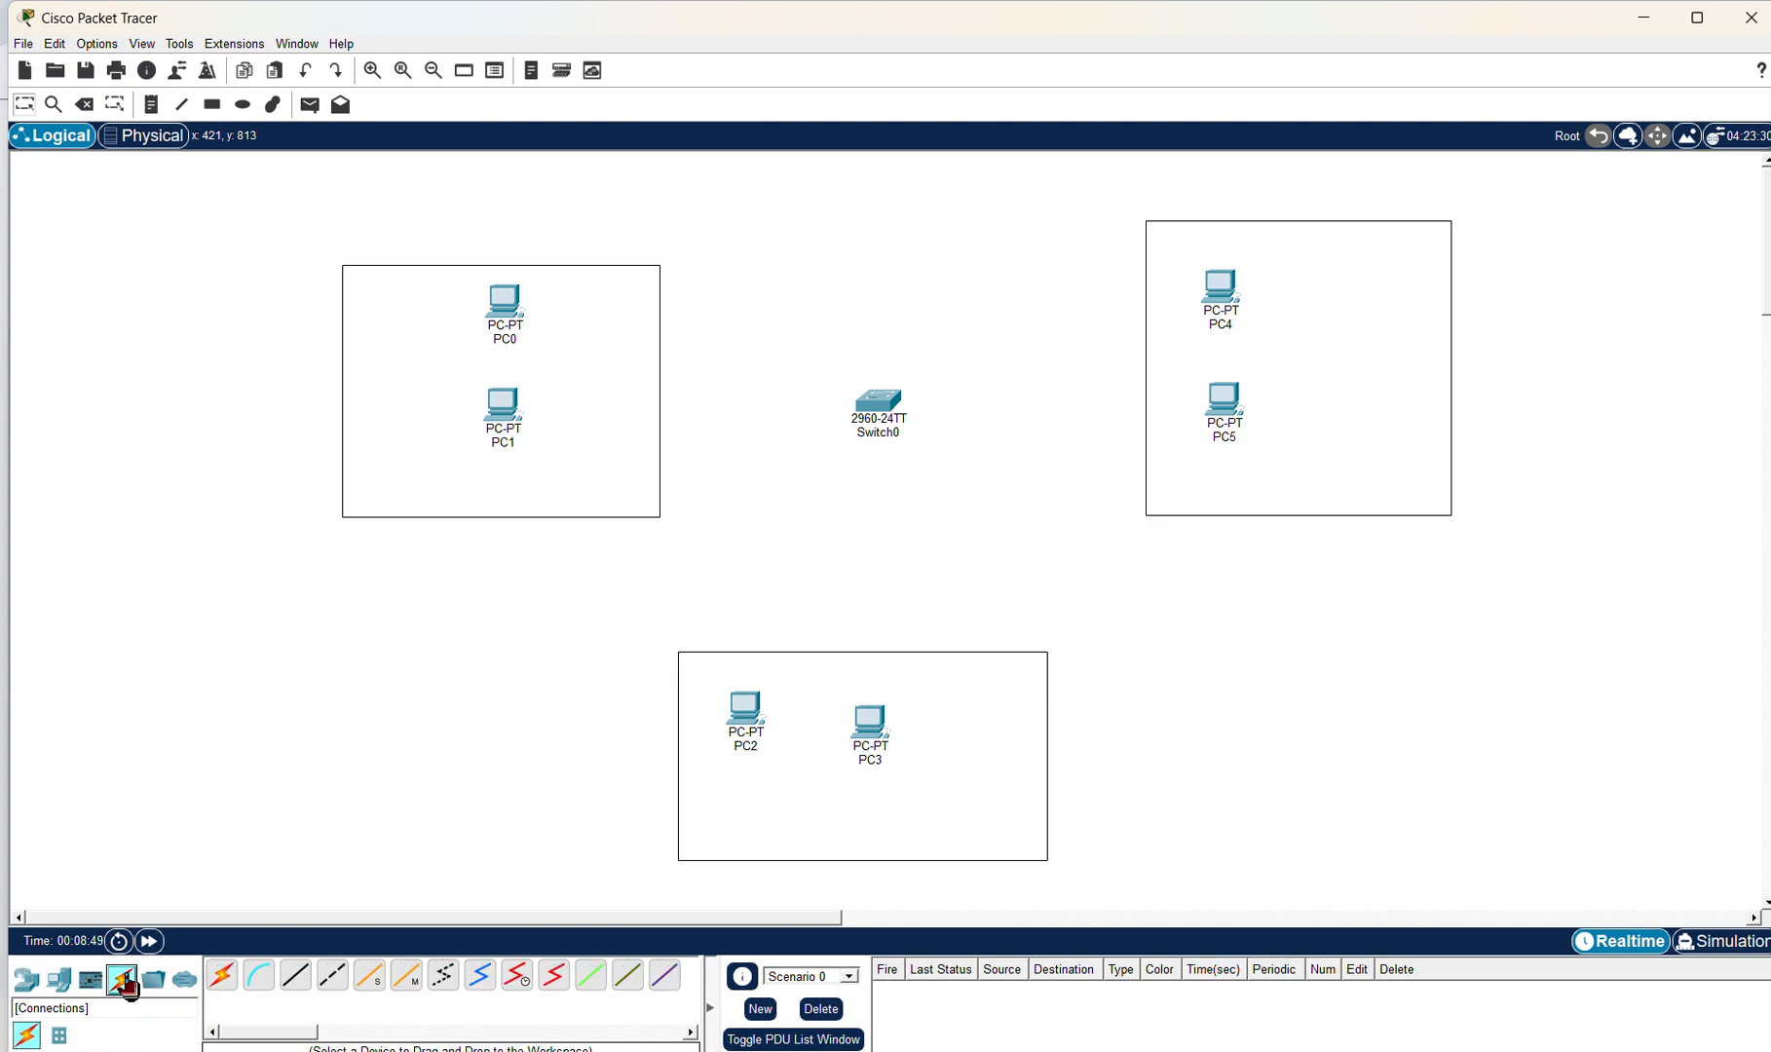
click(224, 980)
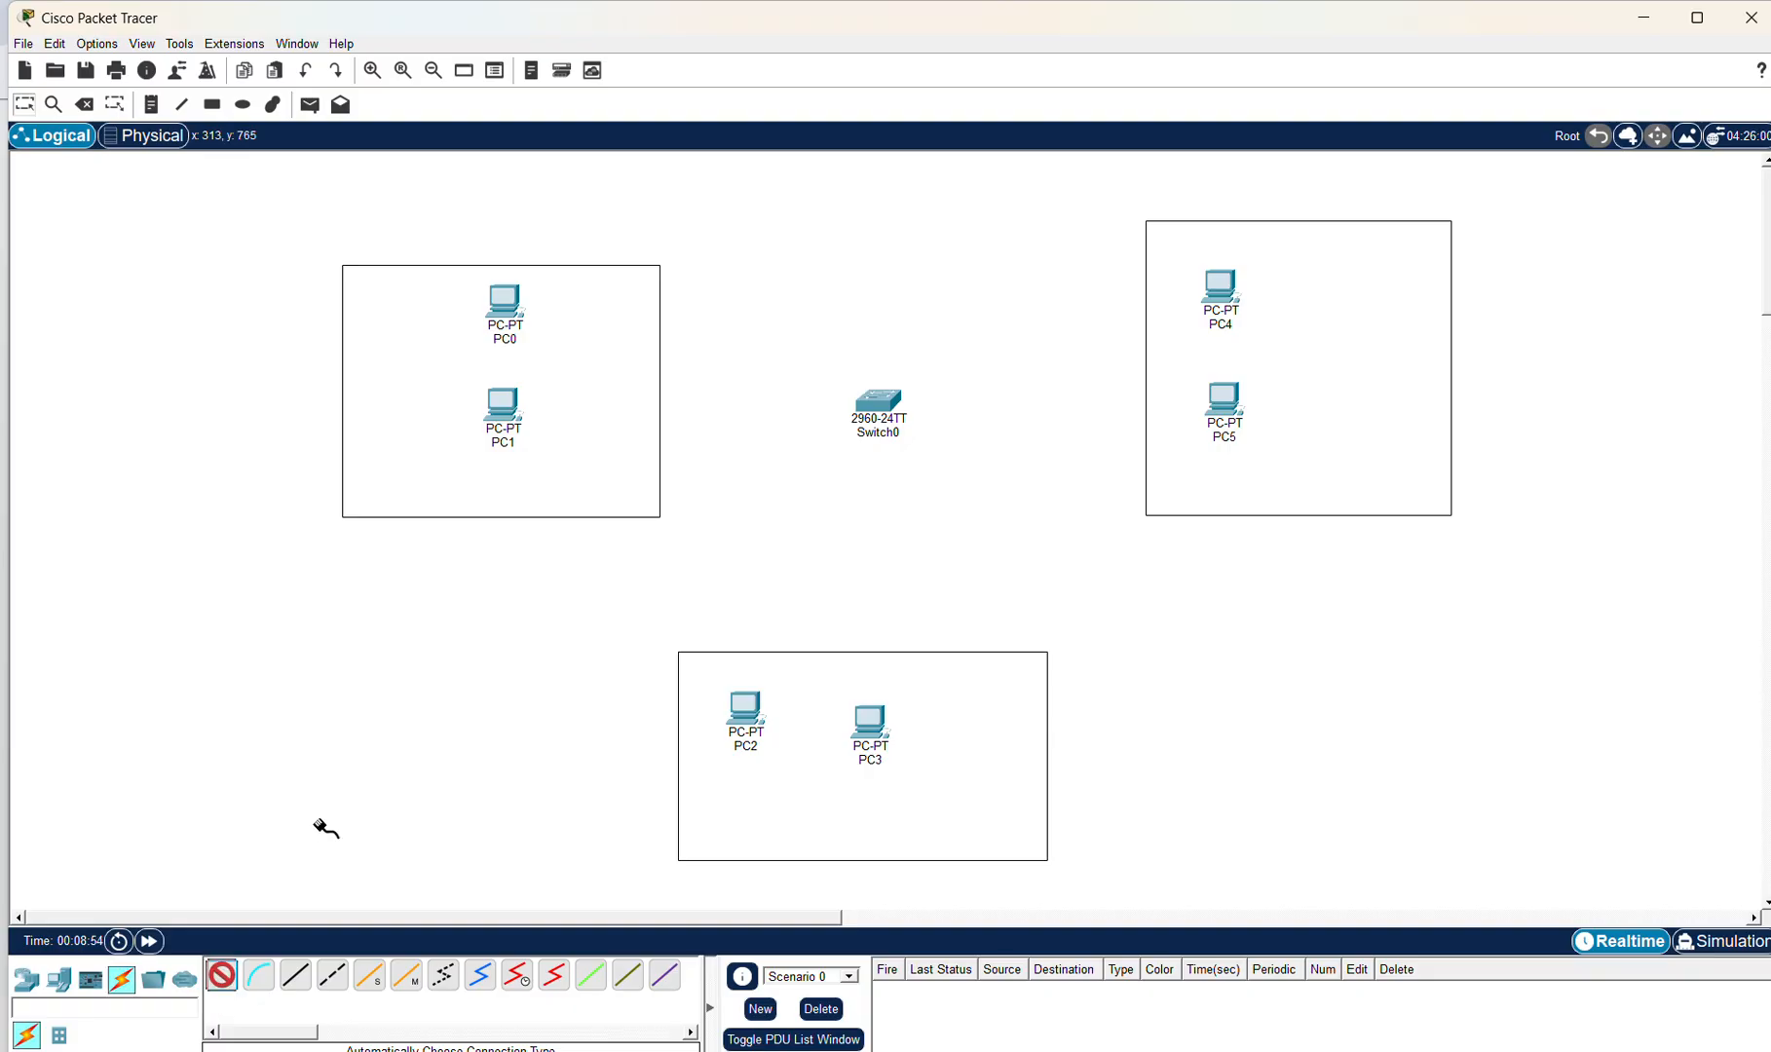
click(503, 298)
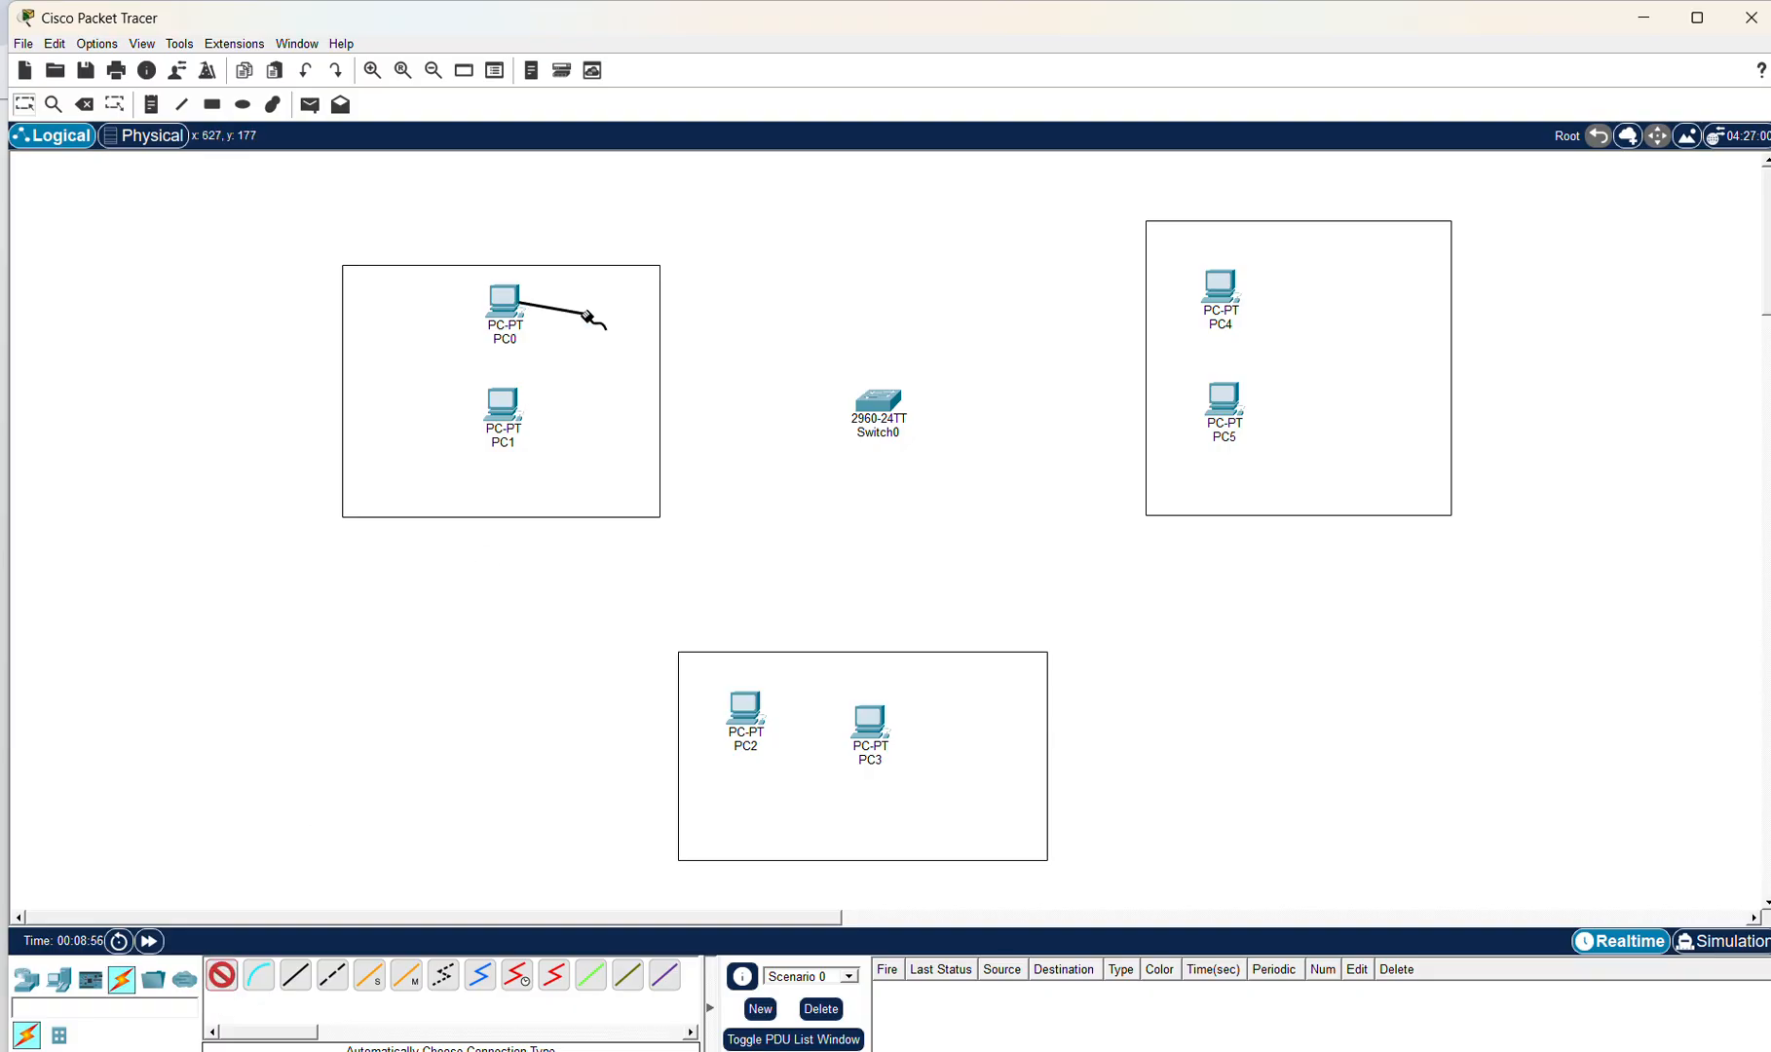
click(854, 415)
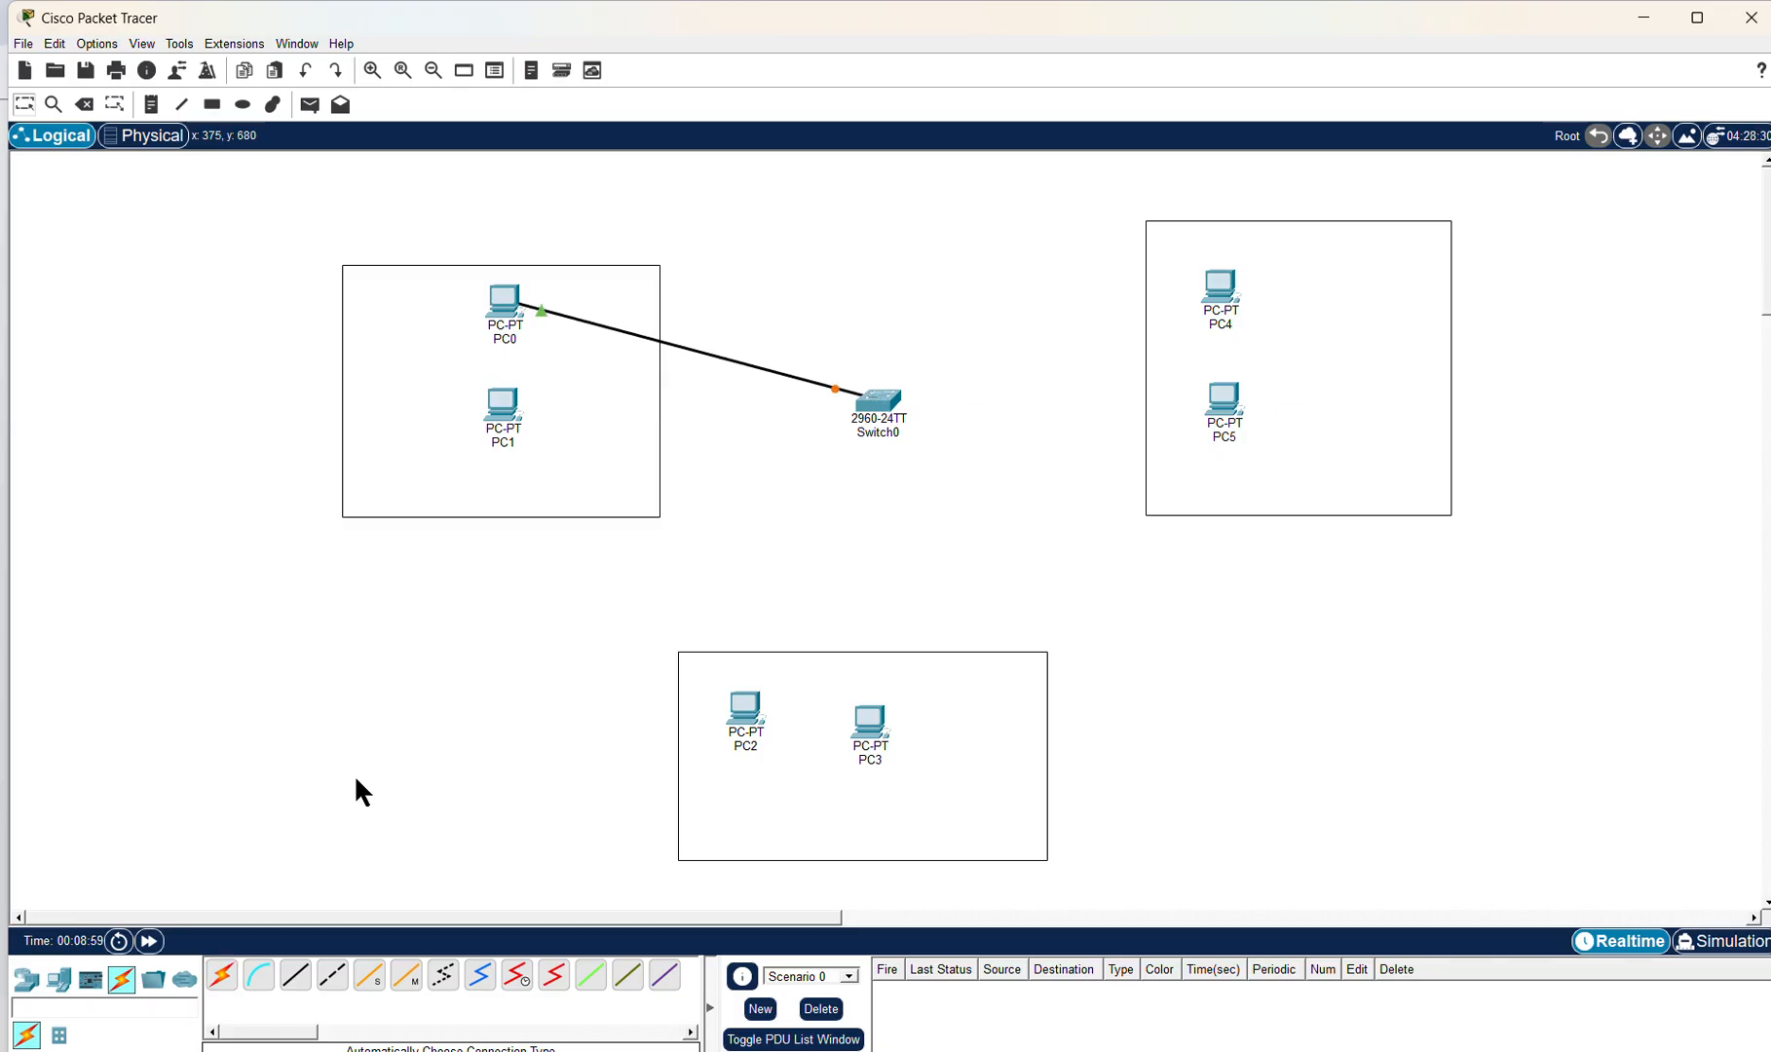
click(222, 978)
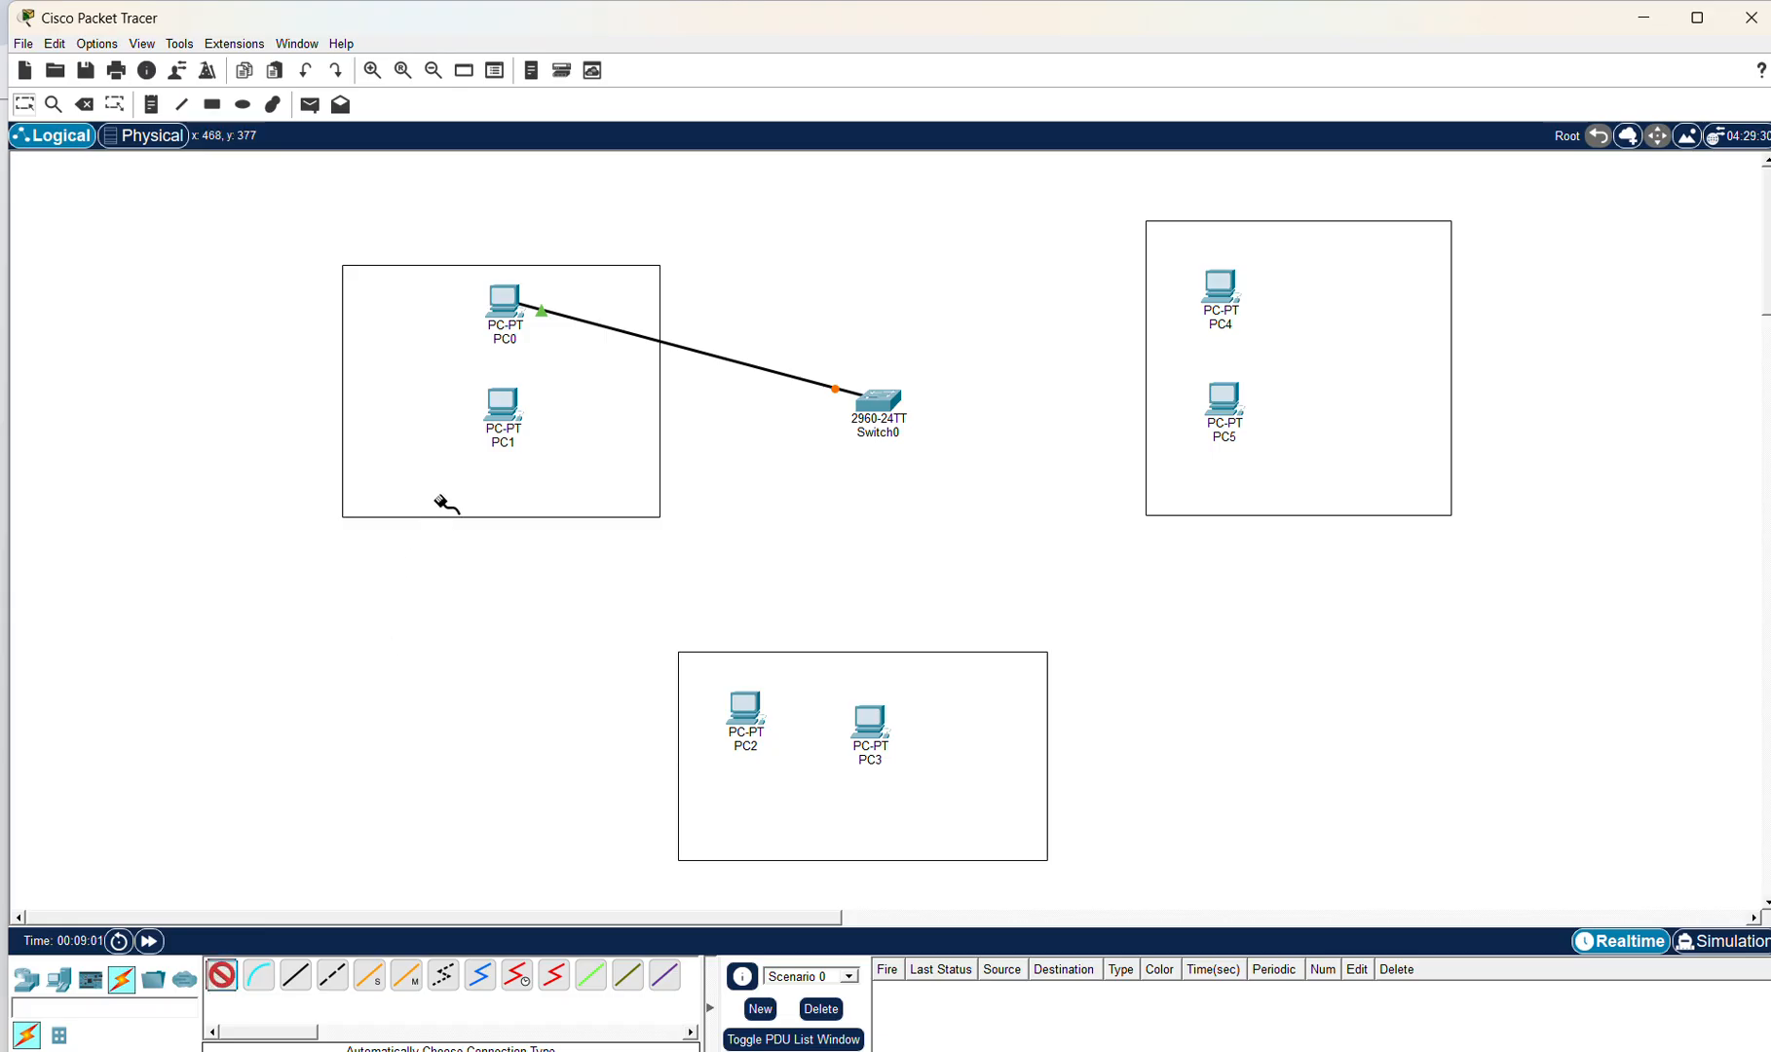
click(502, 401)
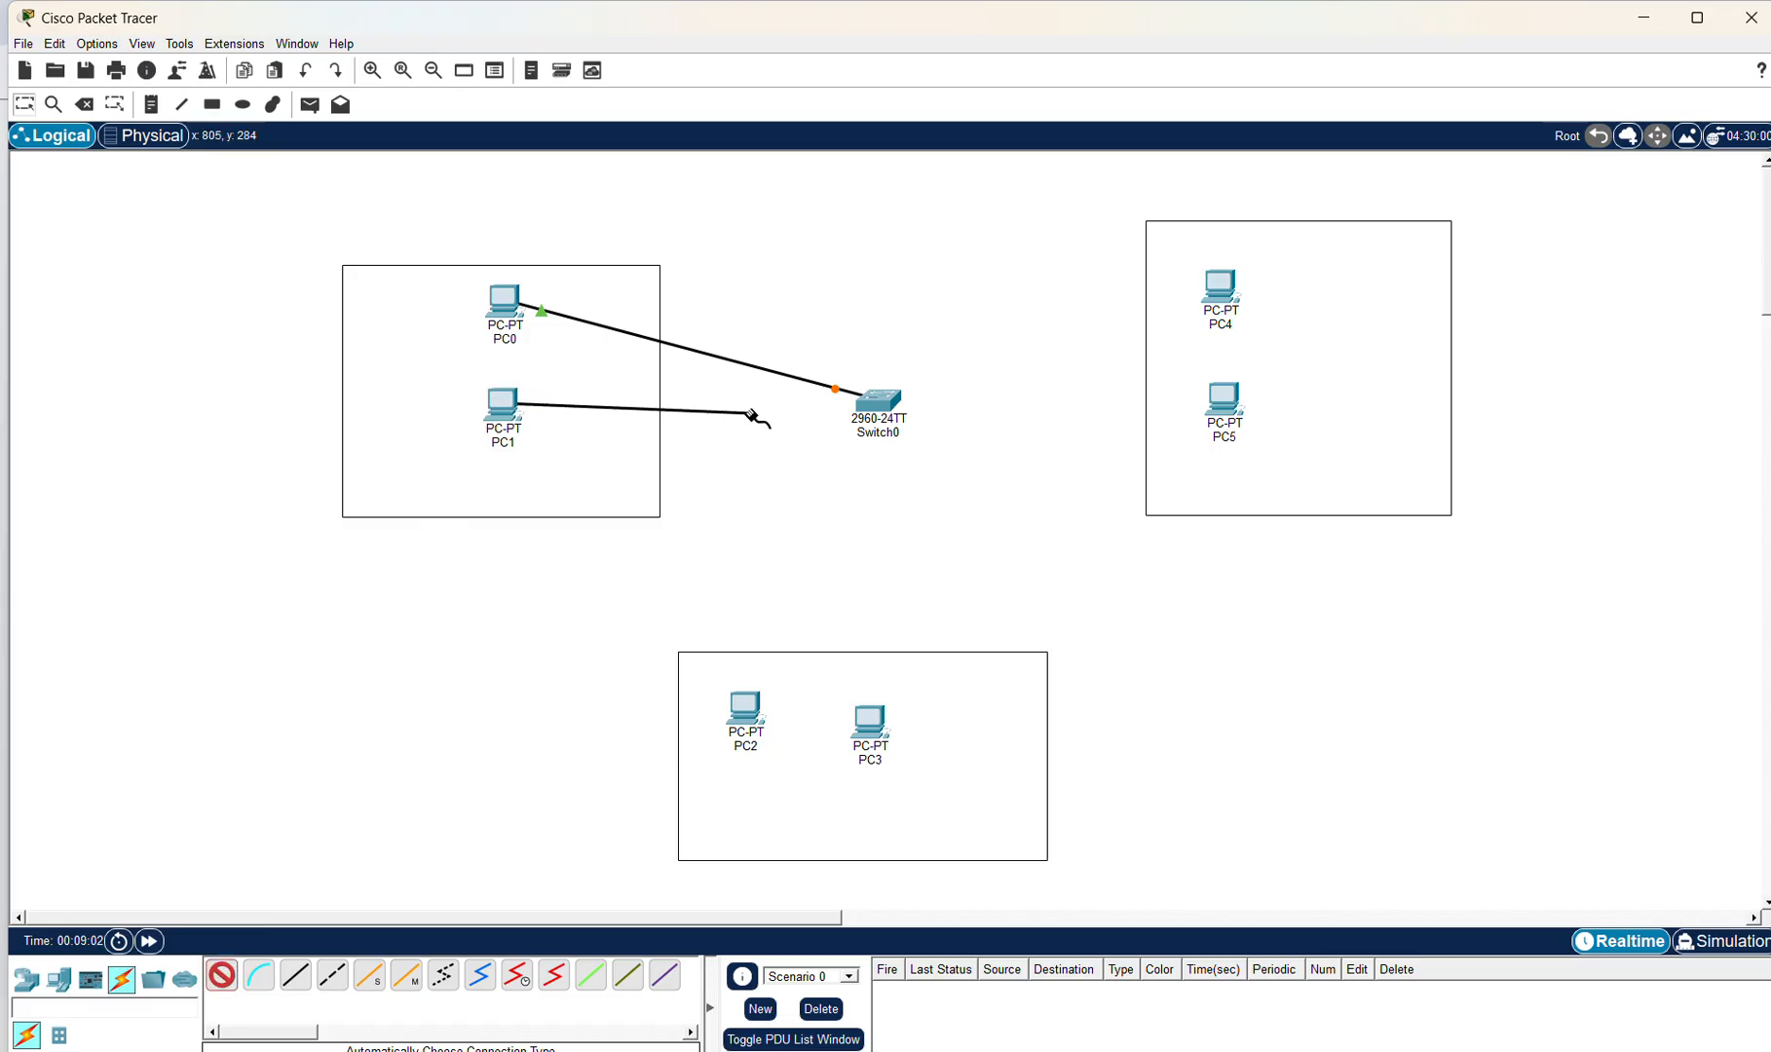
click(884, 415)
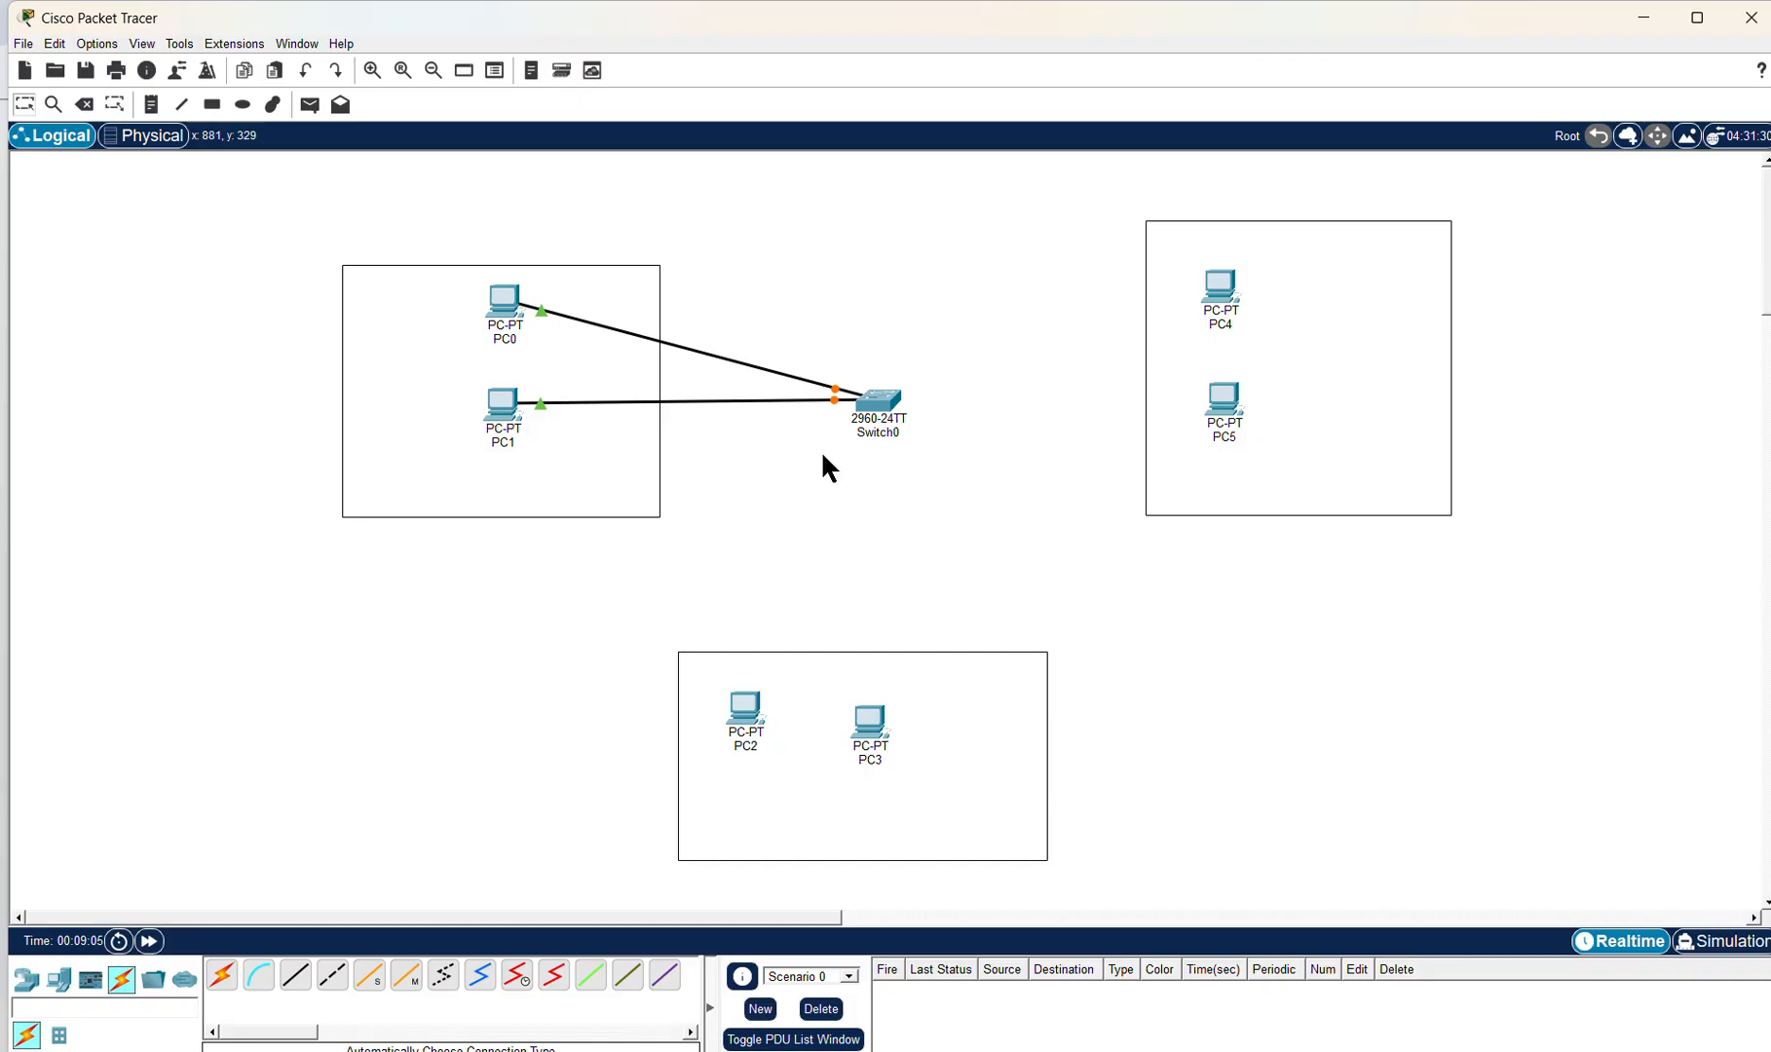
Step: Connect PC2 and PC3 to the switch with automatically chosen connection types
click(222, 977)
click(744, 707)
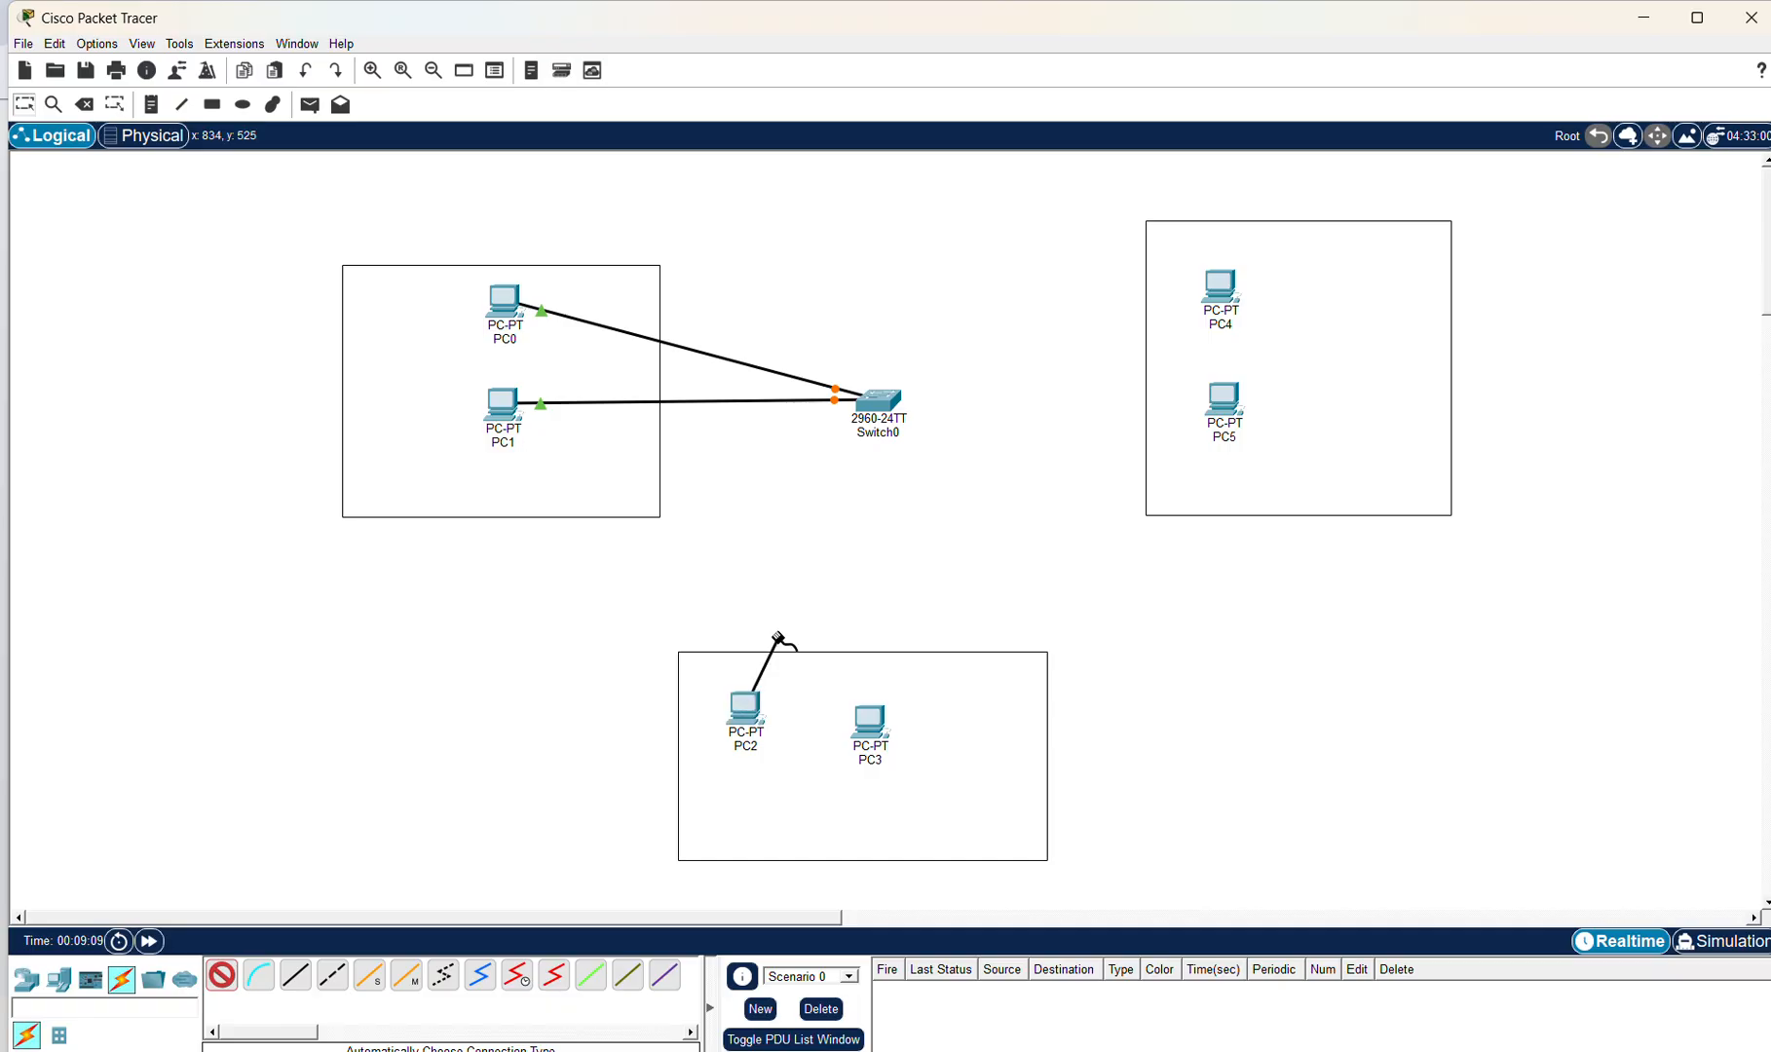
click(877, 405)
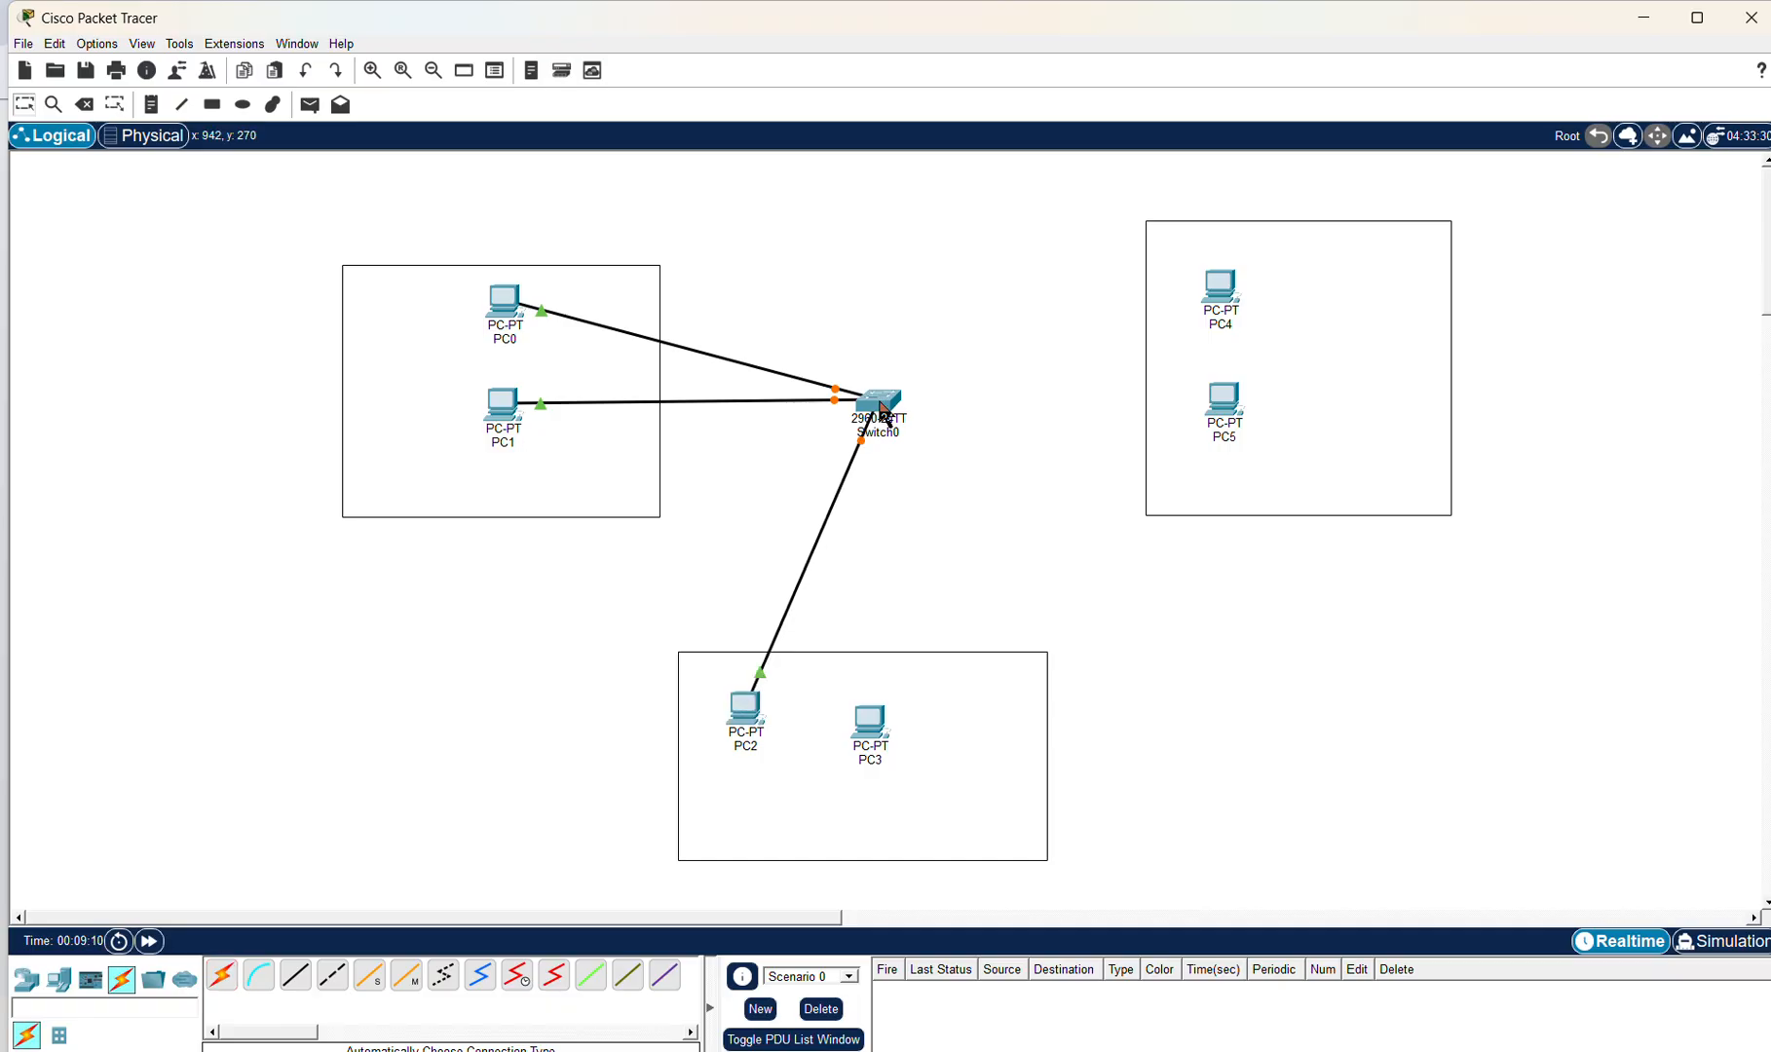
click(221, 975)
click(875, 726)
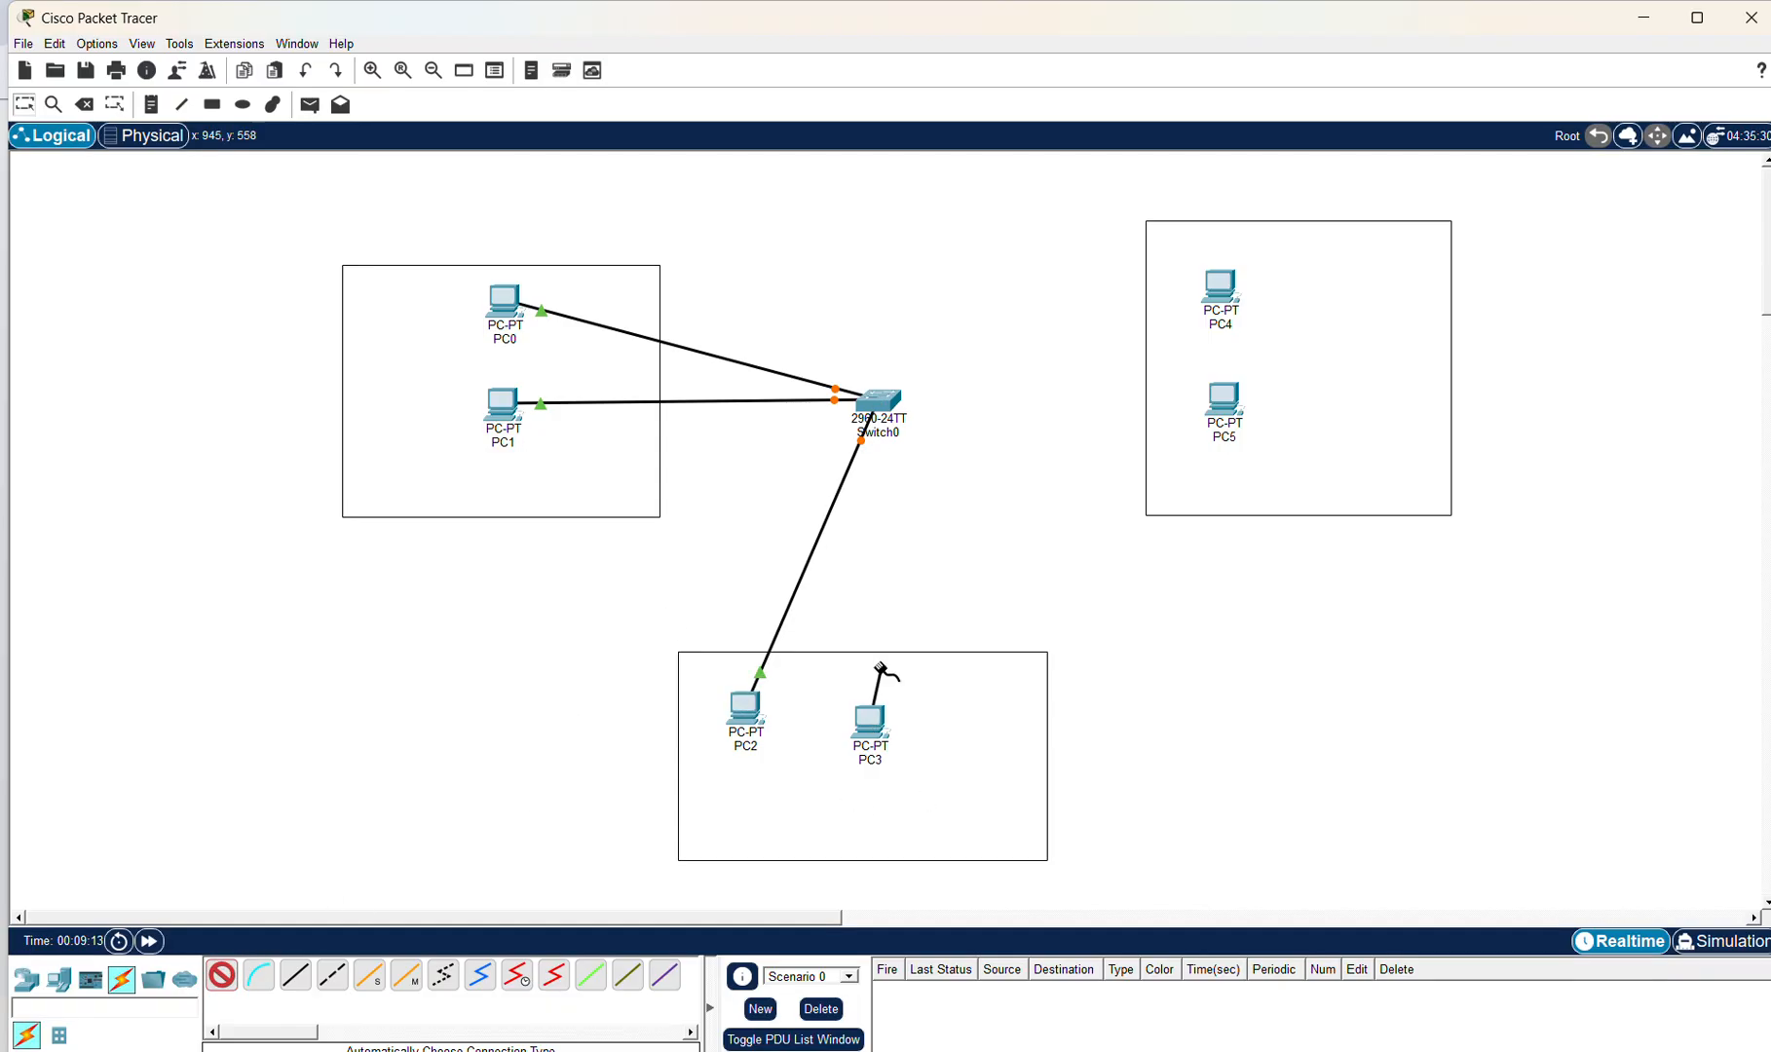
click(881, 411)
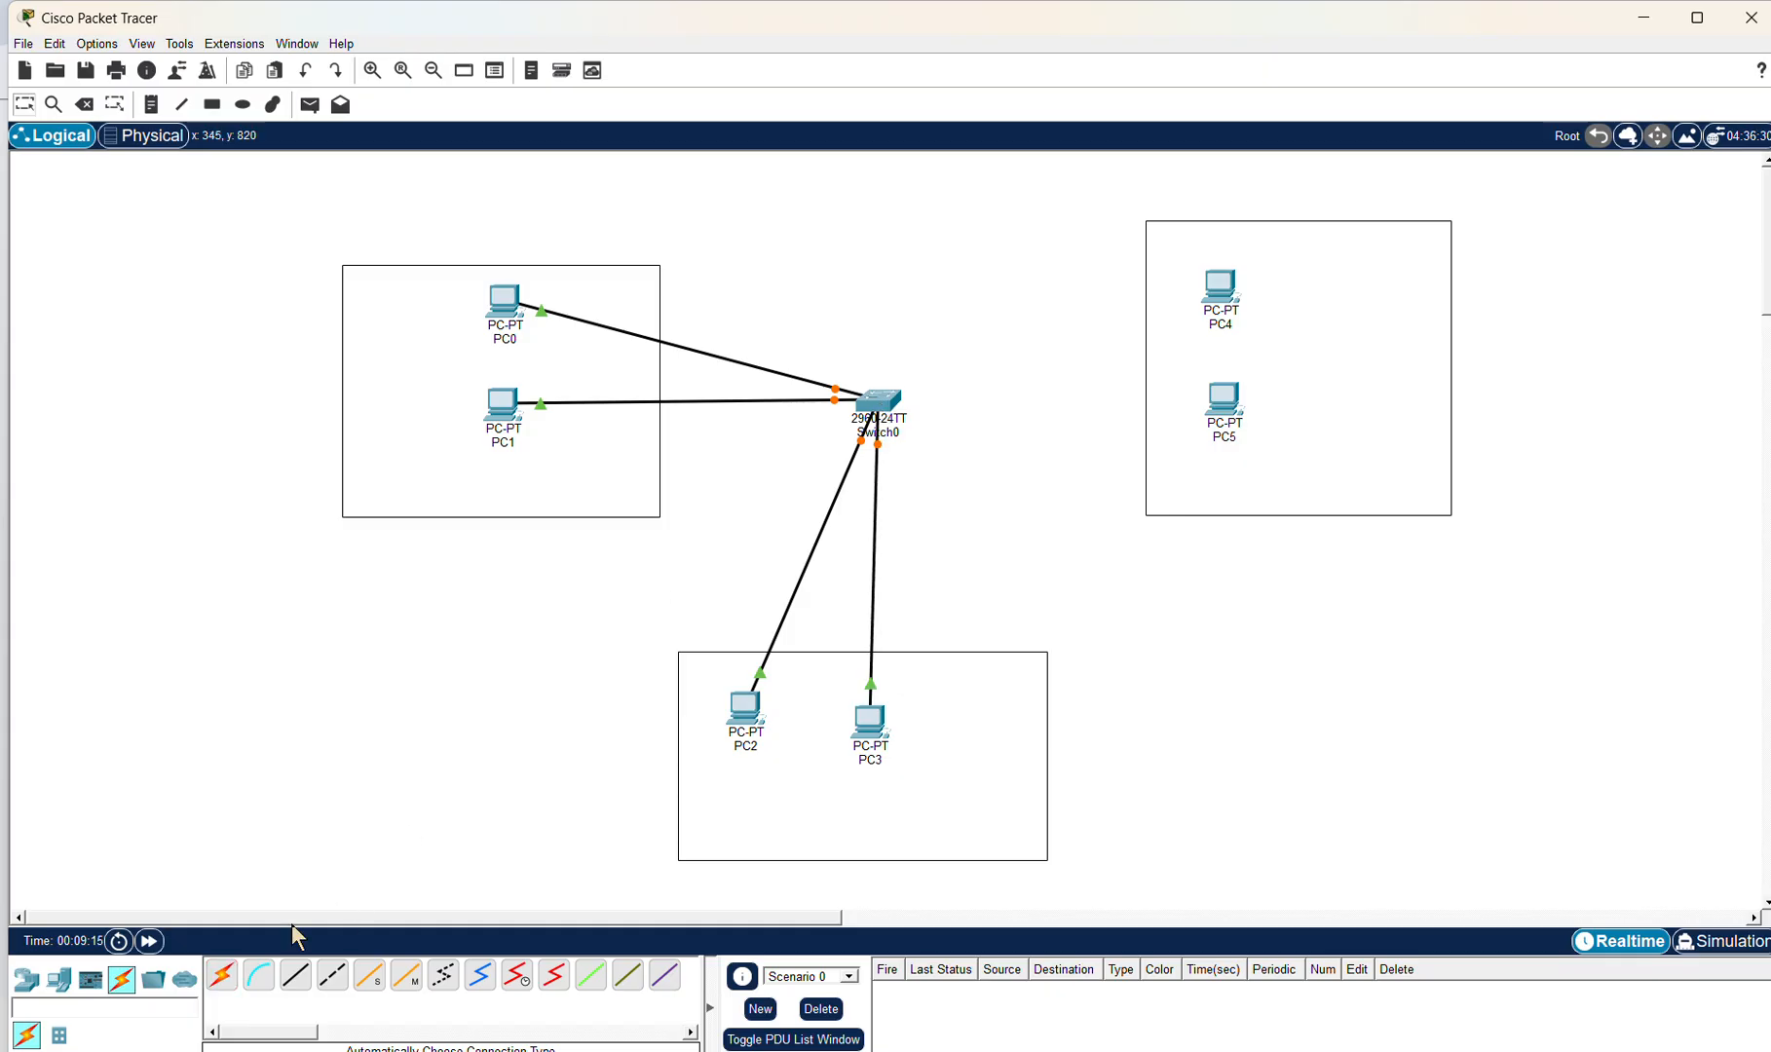
Step: Connect PC4 and PC5 to the switch with automatically chosen connection types
click(221, 976)
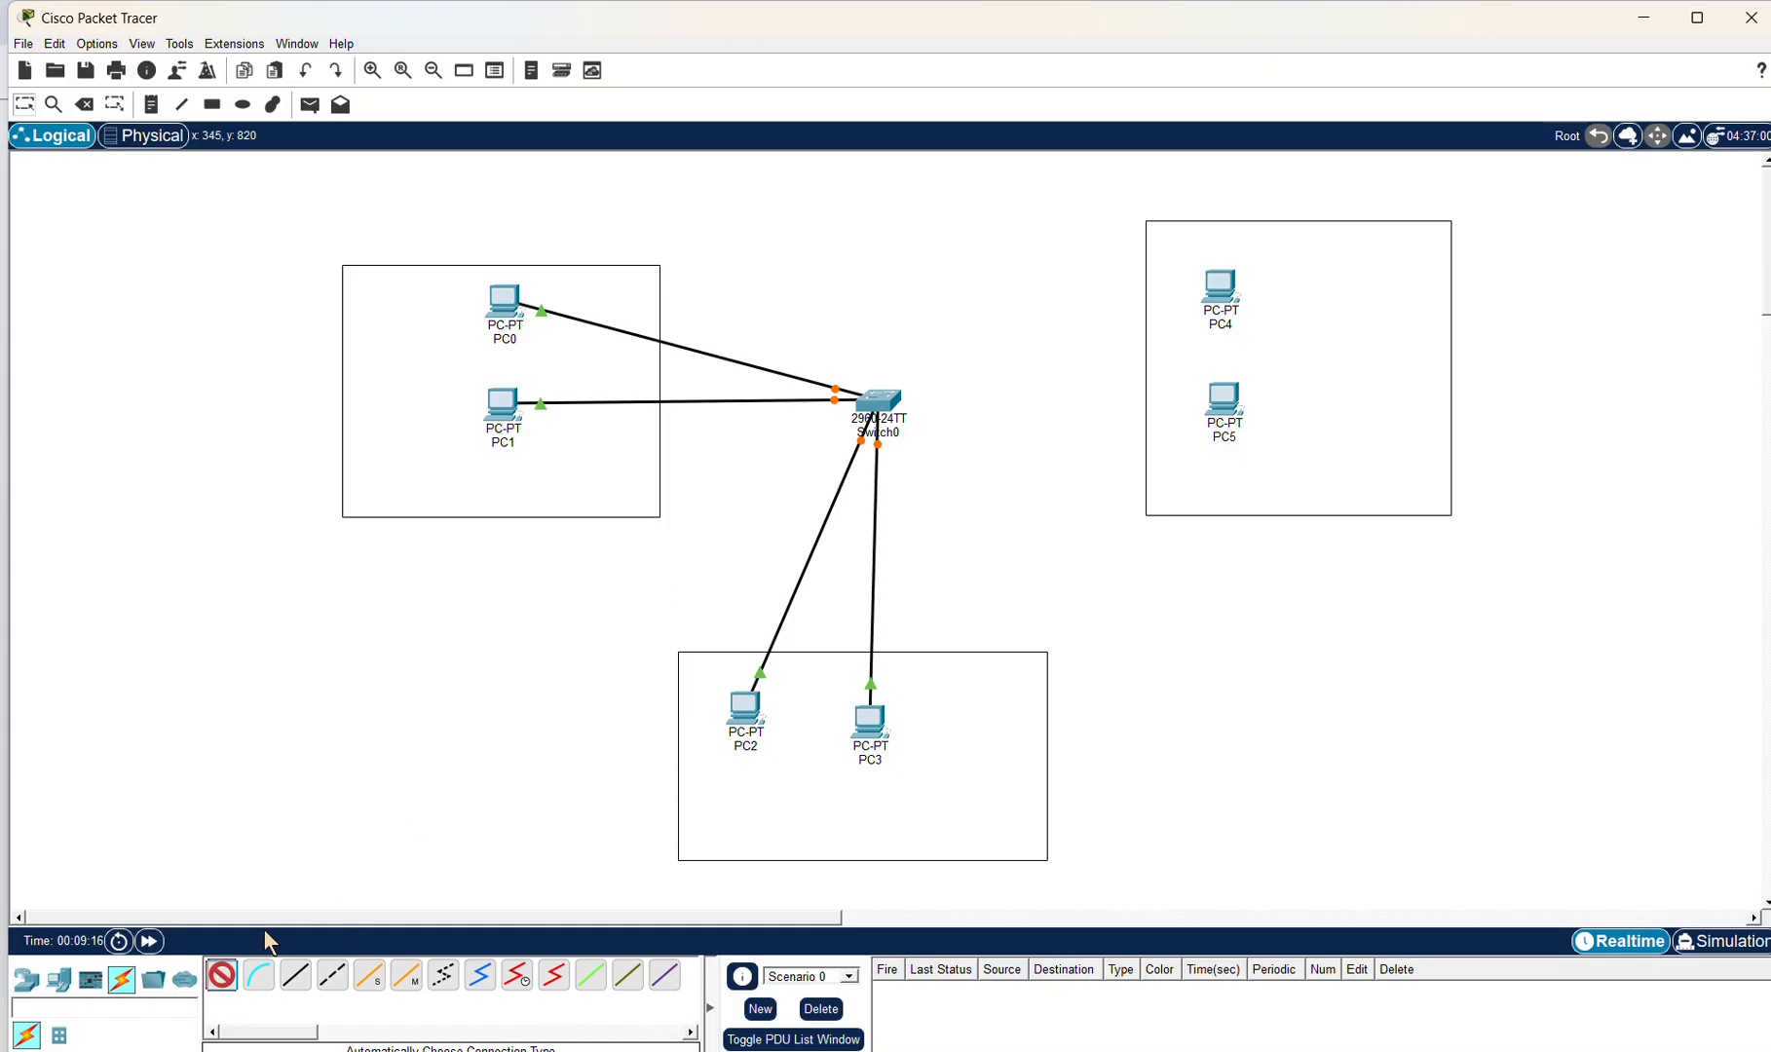
click(1220, 282)
click(882, 406)
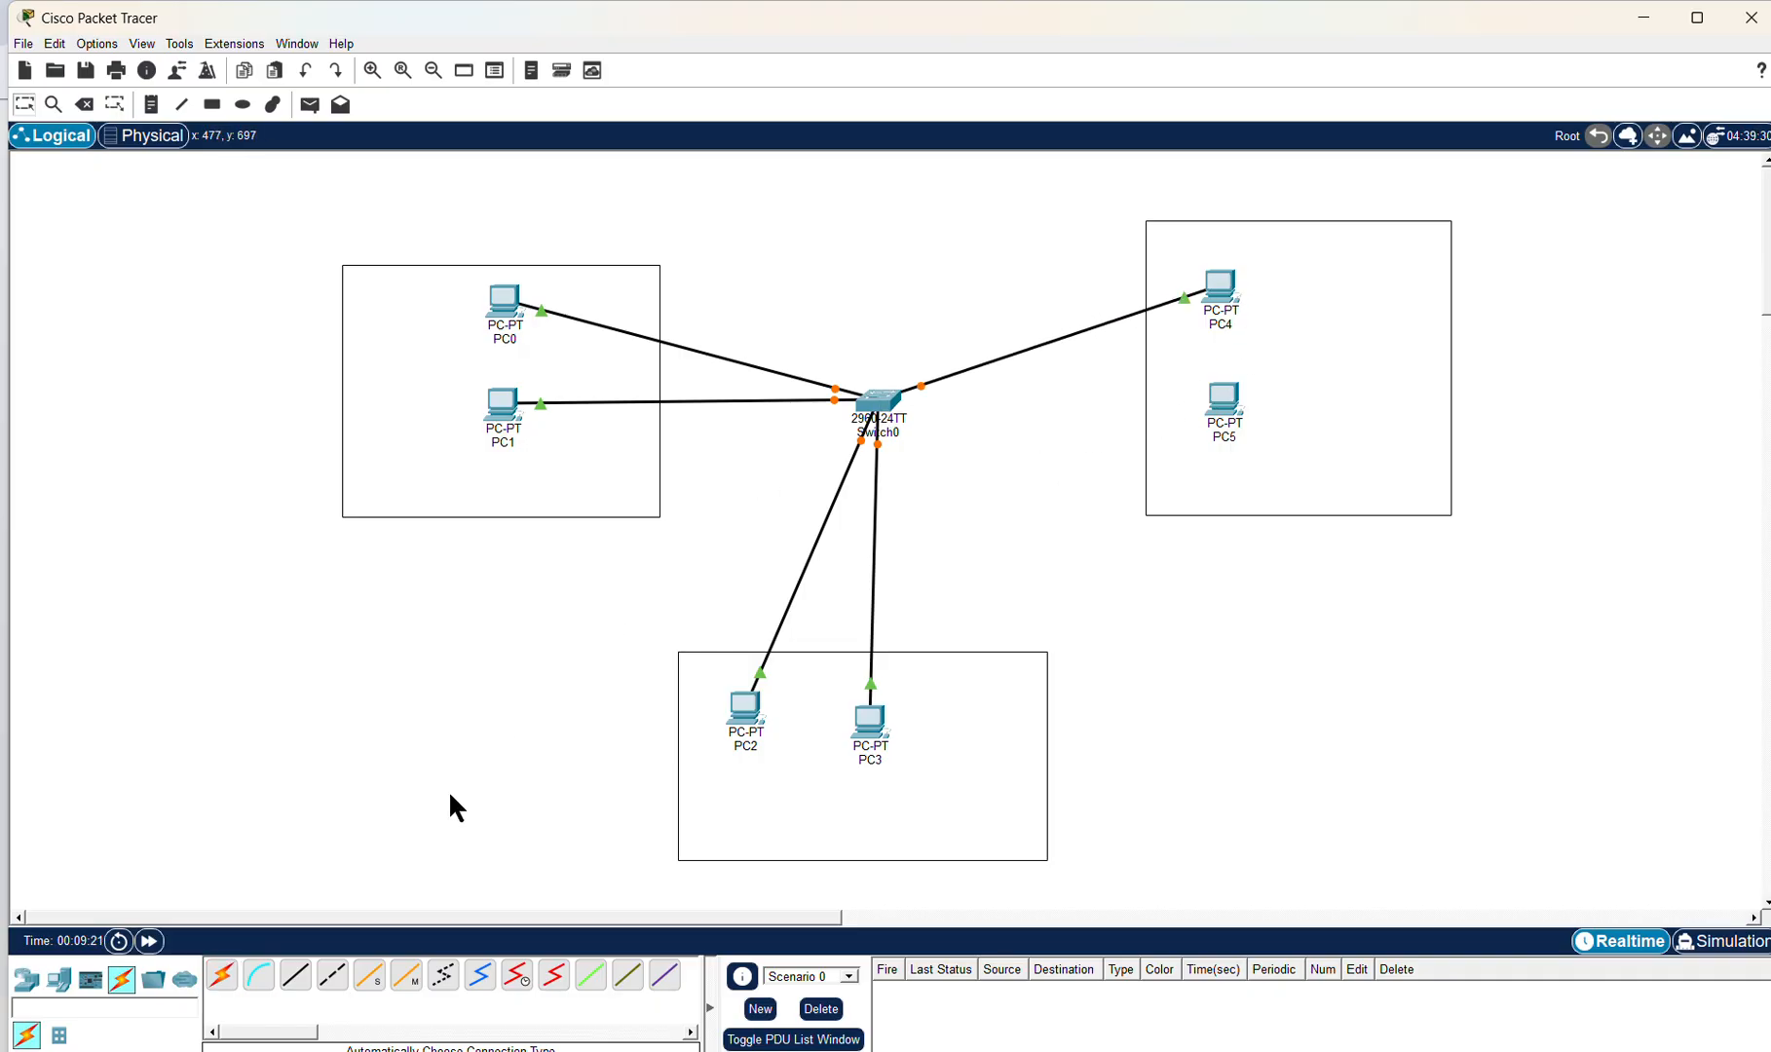
click(219, 978)
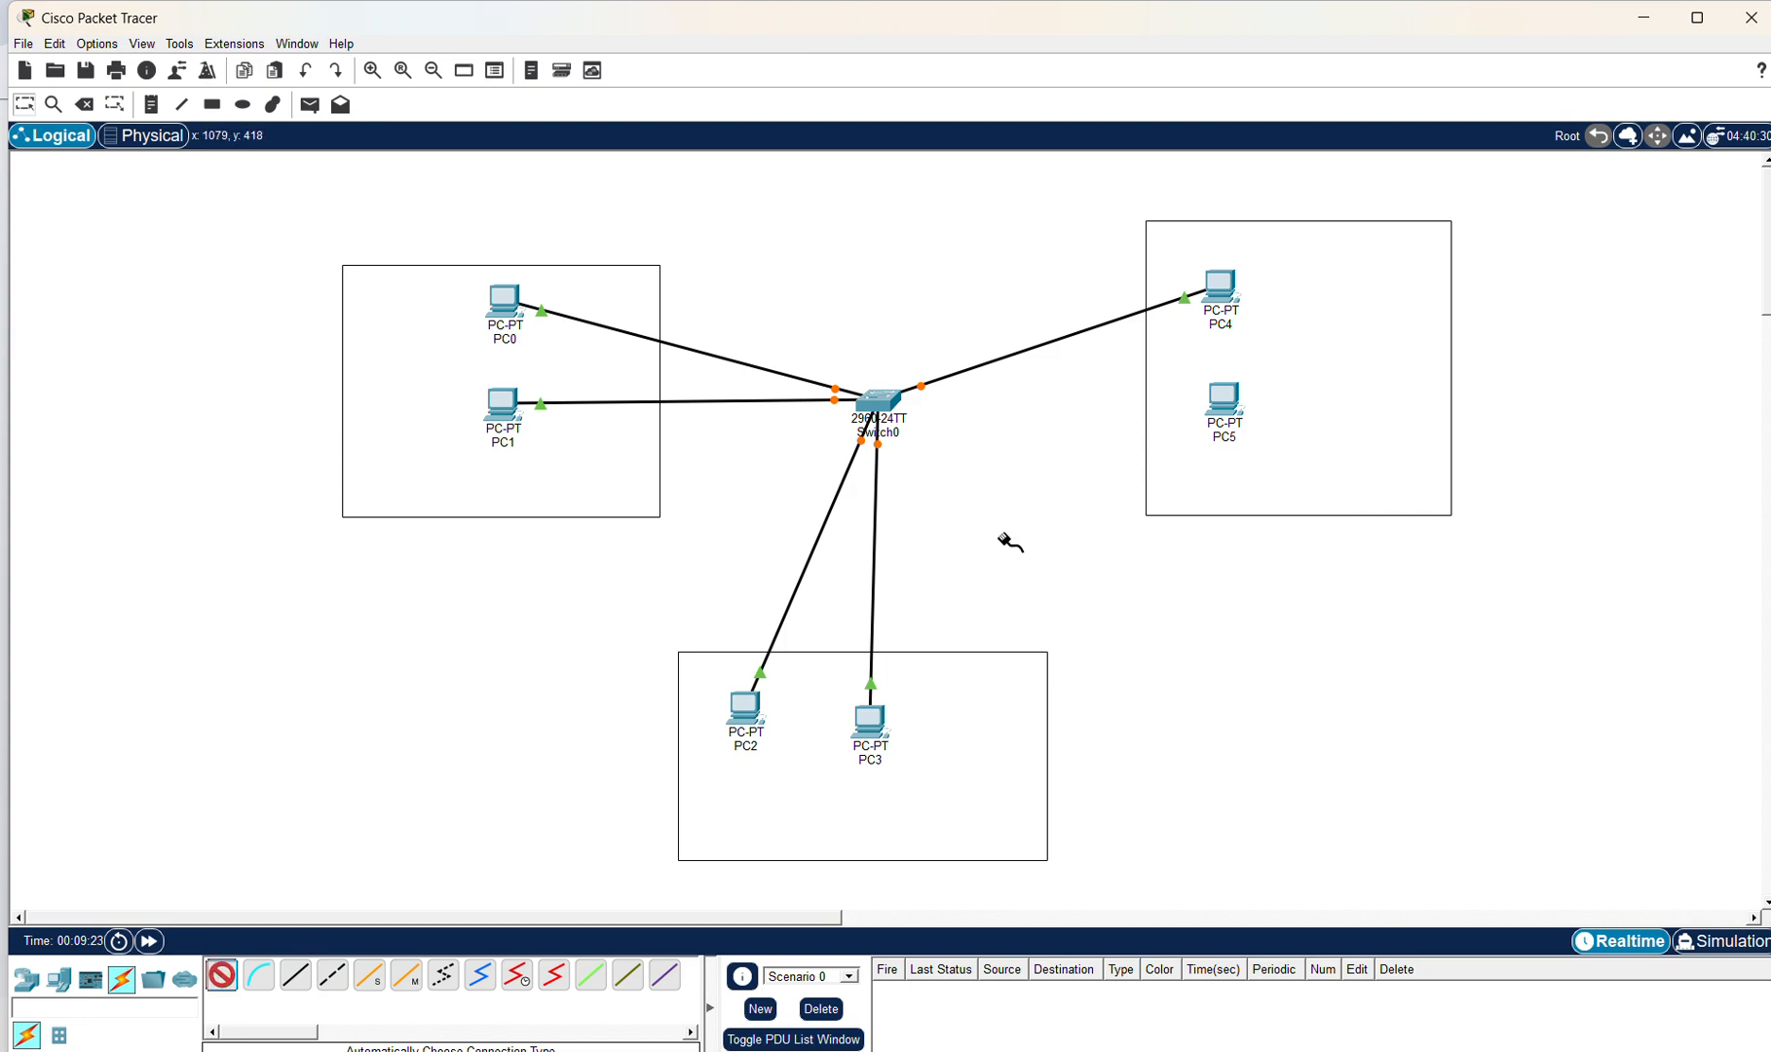
click(1224, 397)
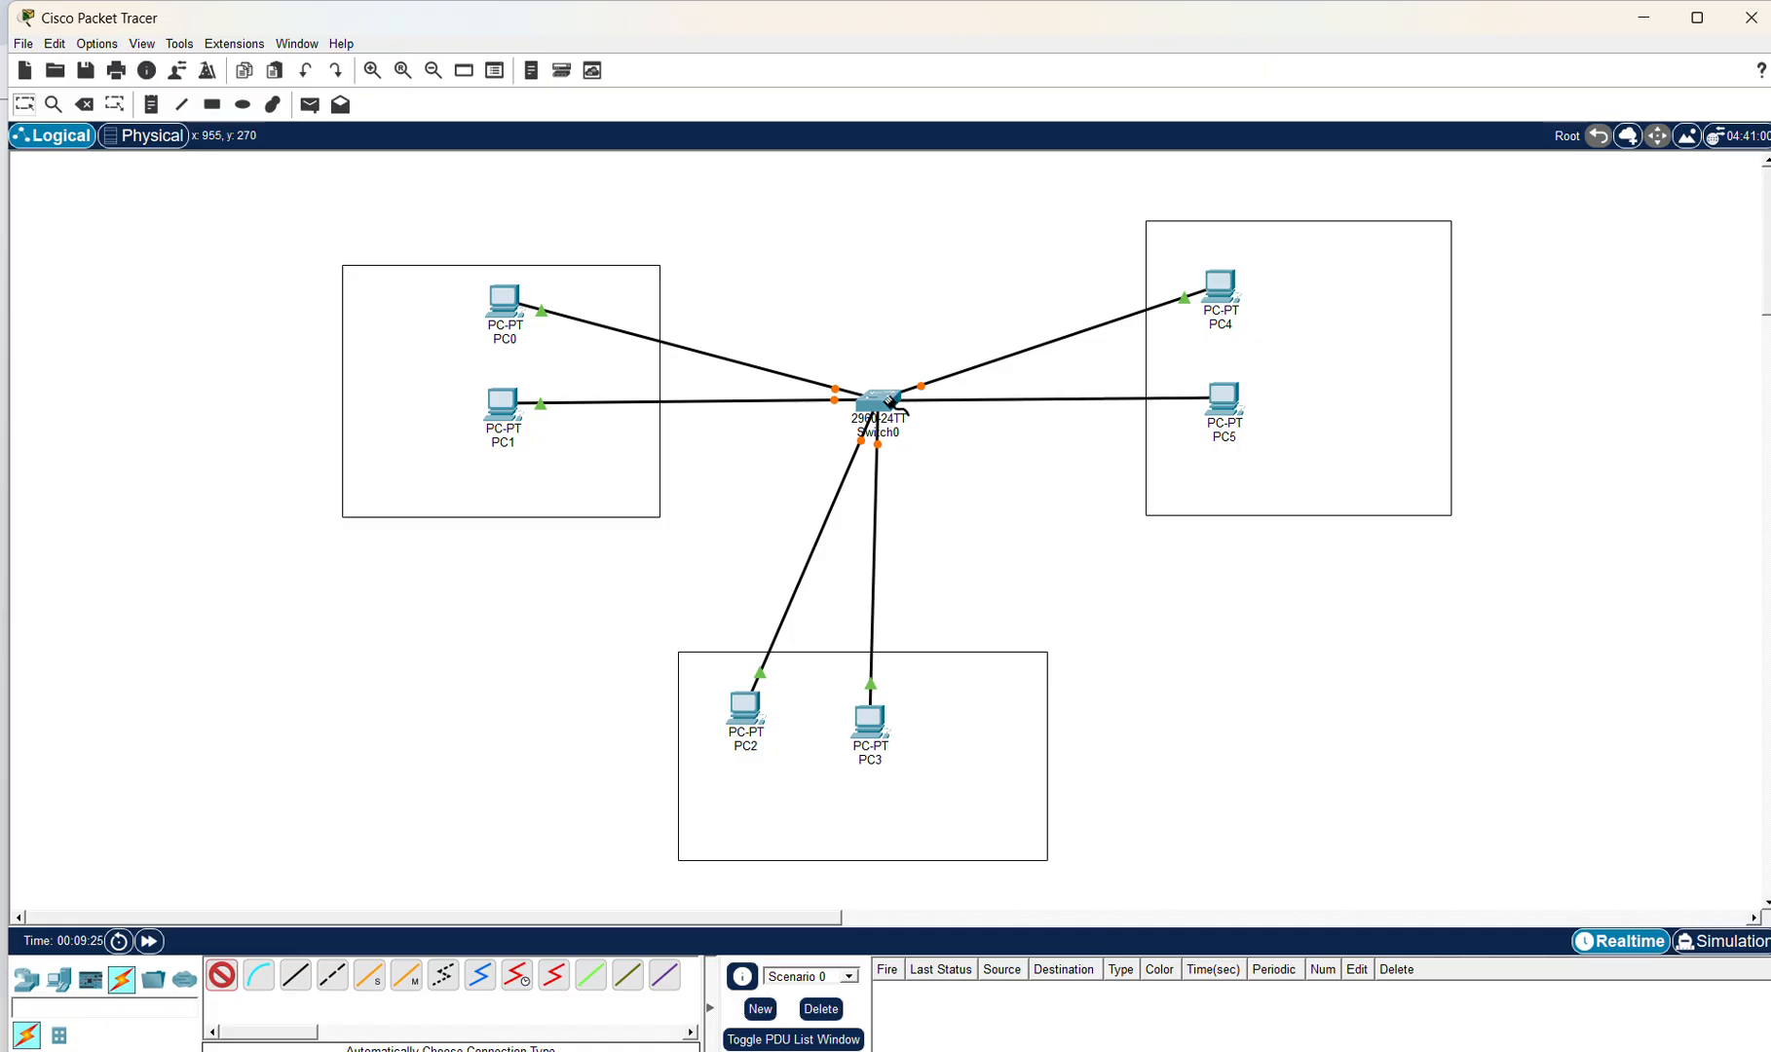
click(893, 413)
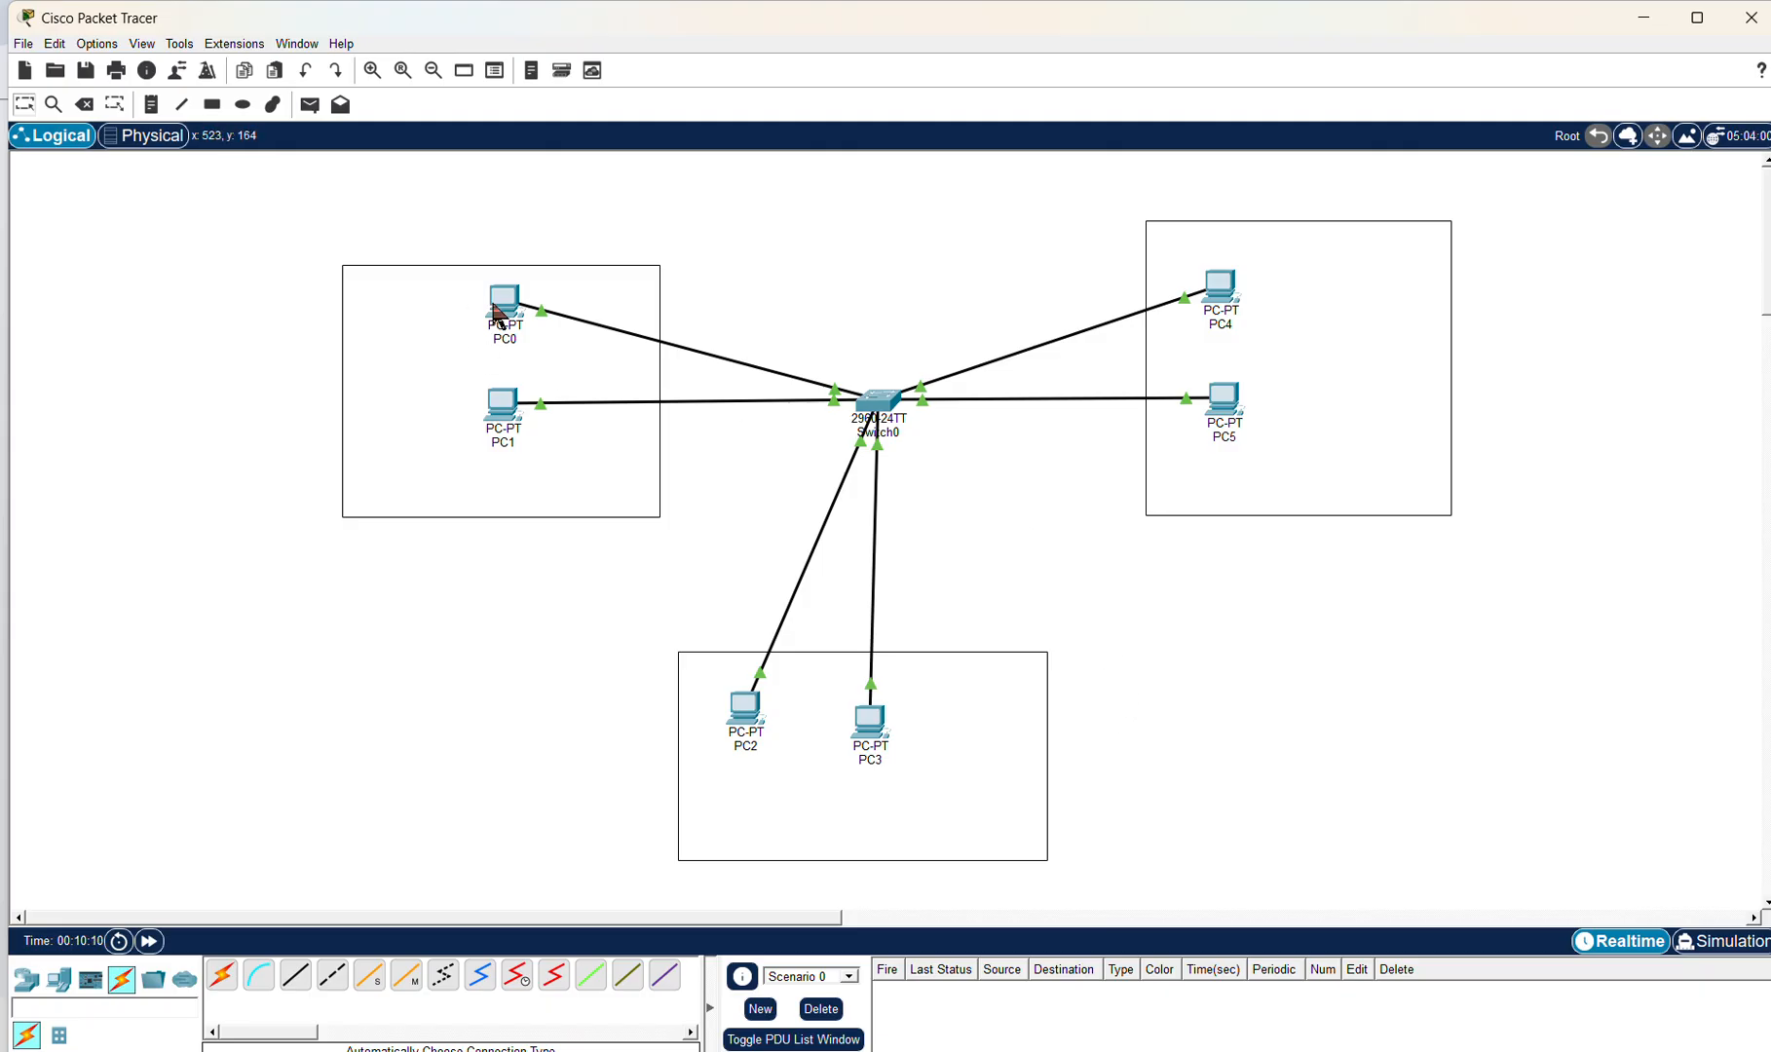
Step: Assign PC0's FastEthernet0 interface the static IPv4 address 192.168.10.1 with subnet mask 255.255.255.0
mouse_move(505, 311)
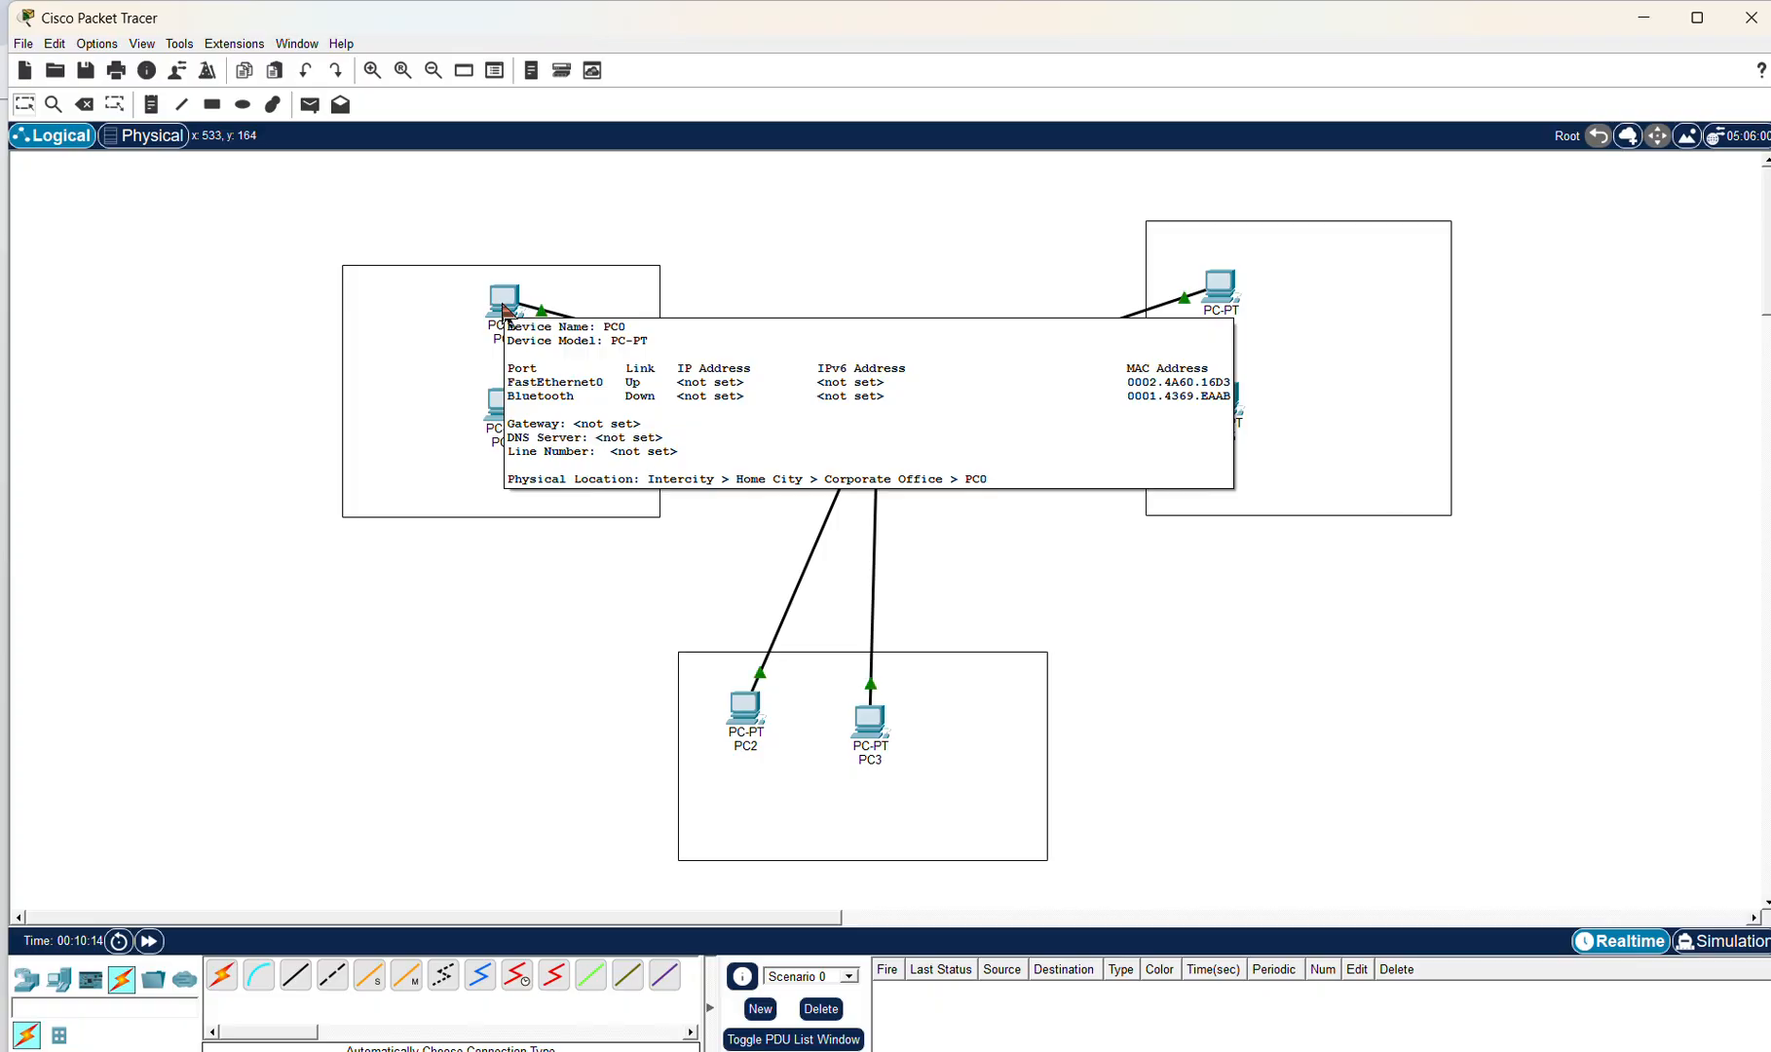
click(503, 306)
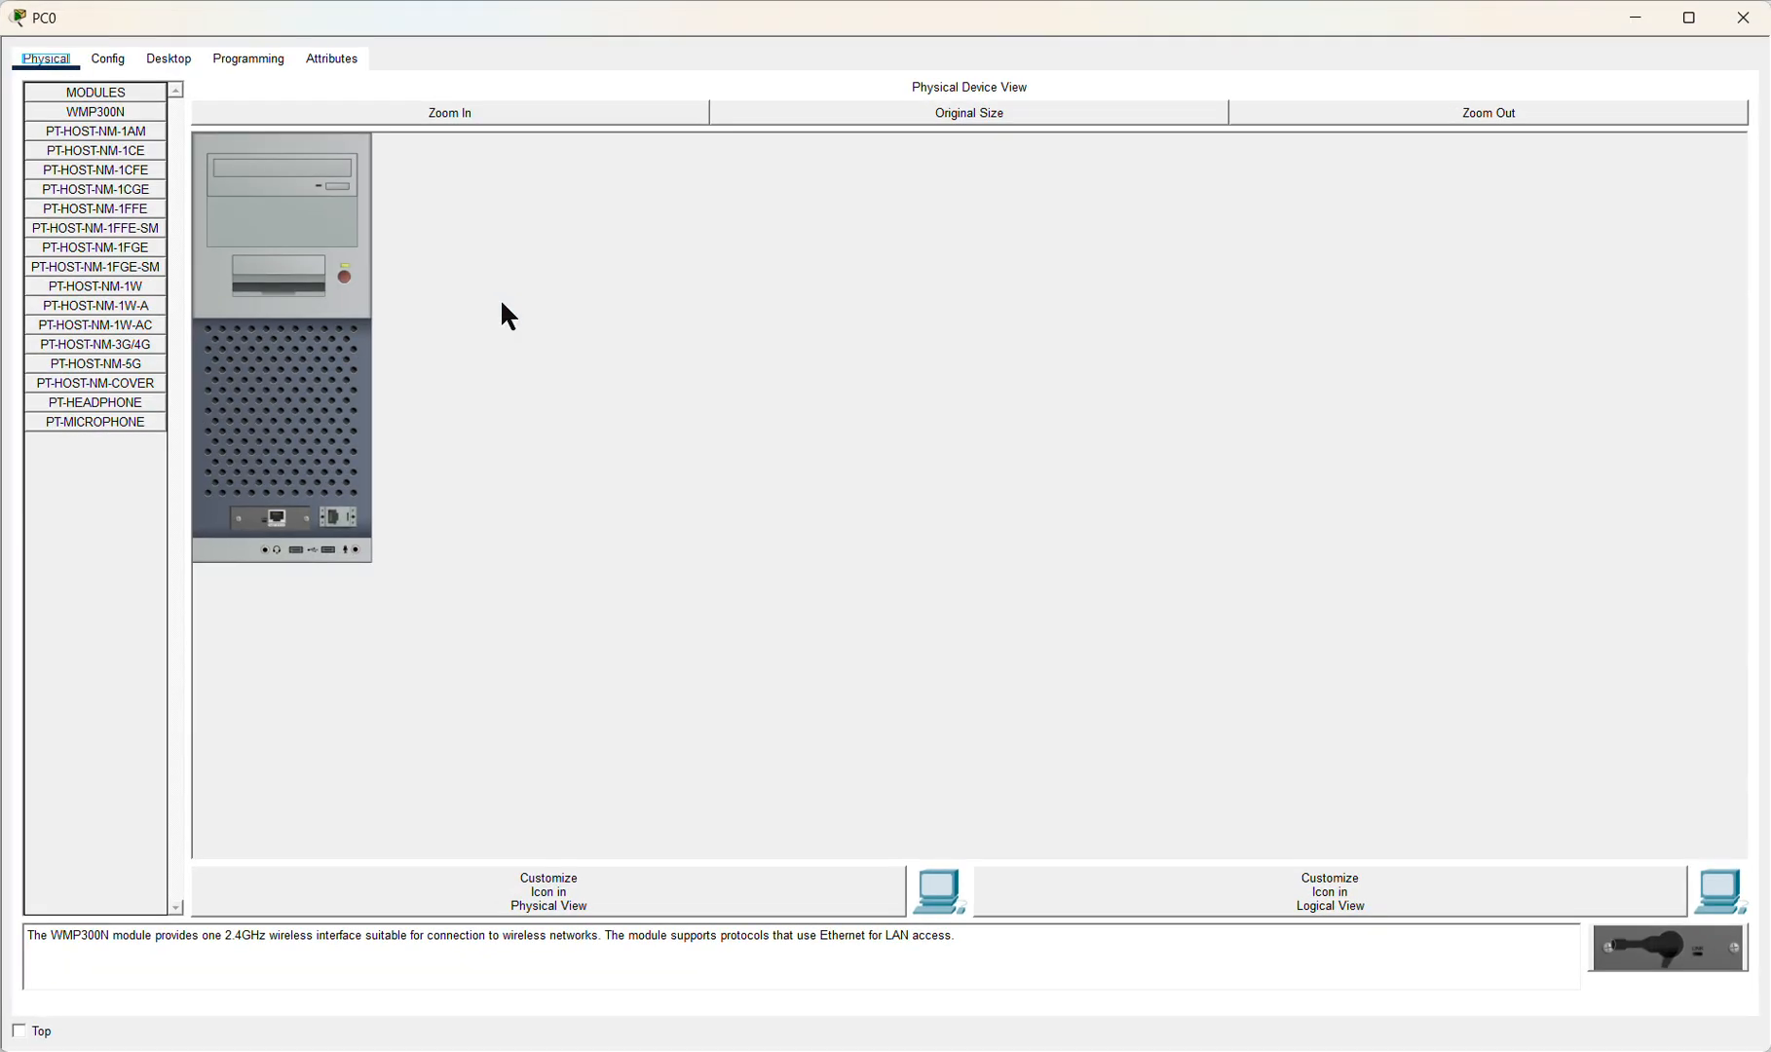
click(108, 60)
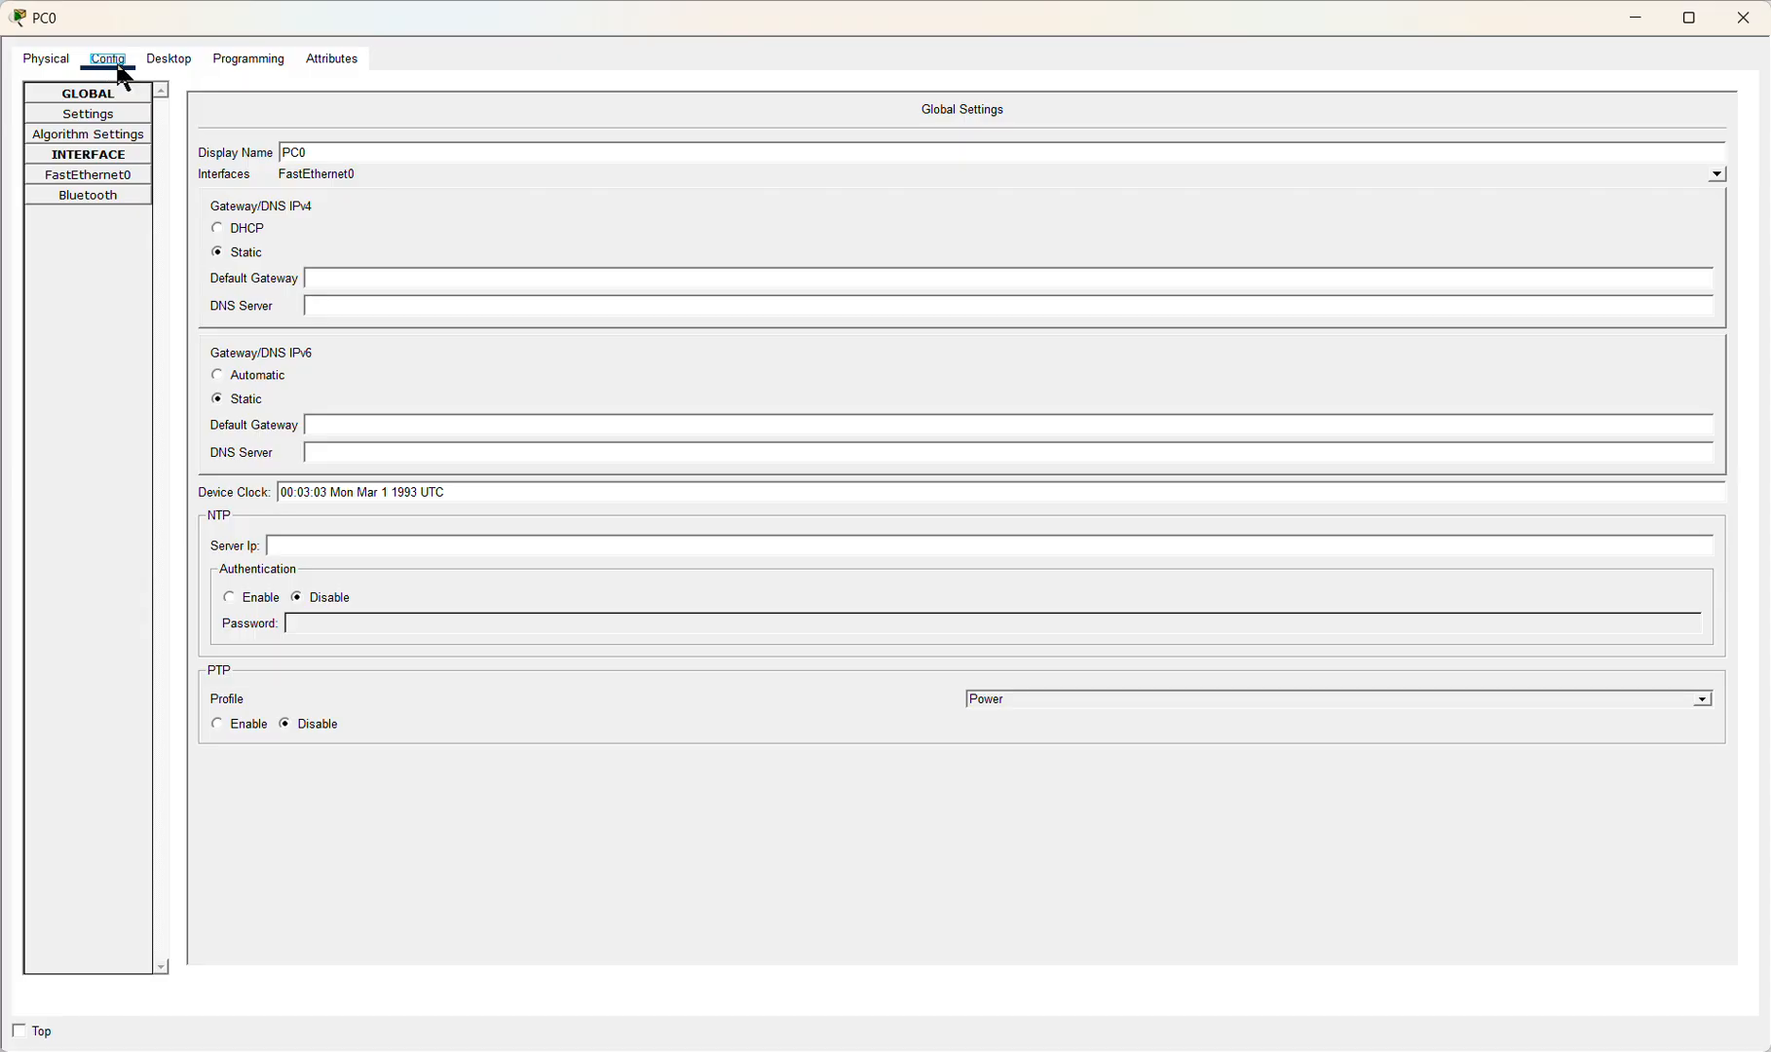
click(109, 174)
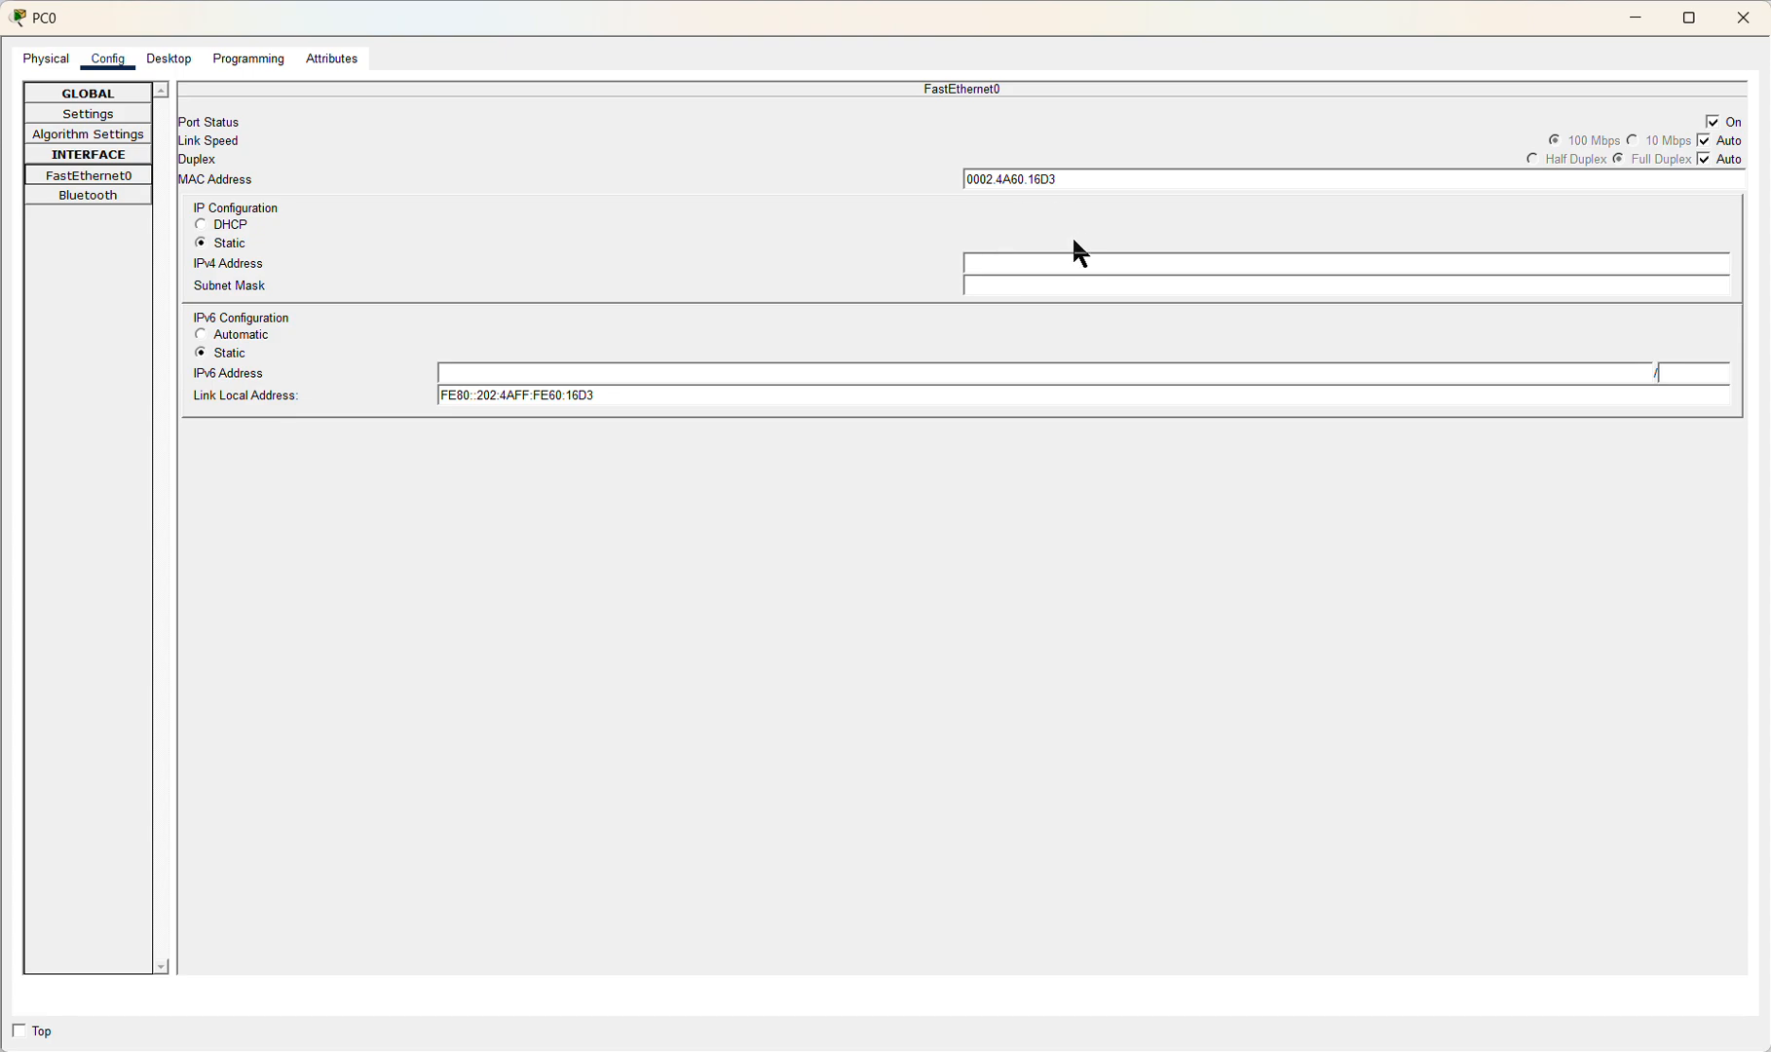
click(1035, 259)
text(192.168.10.1)
click(1026, 287)
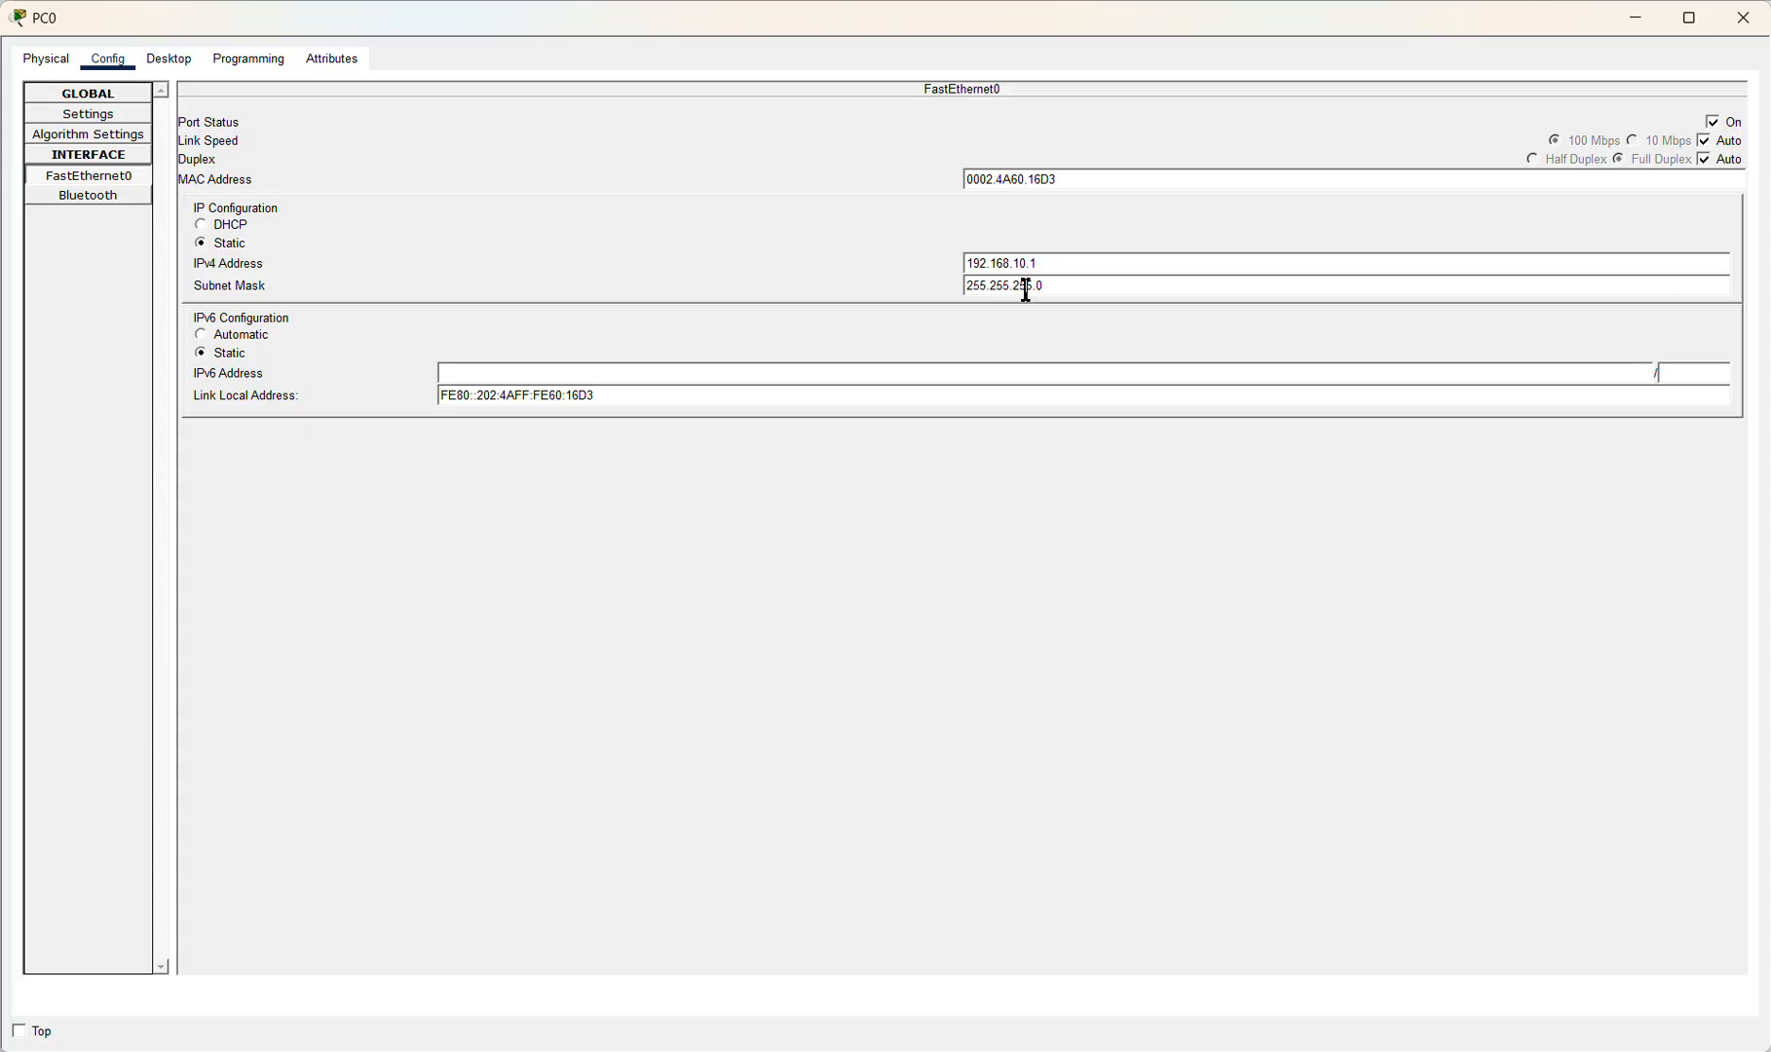
click(1744, 19)
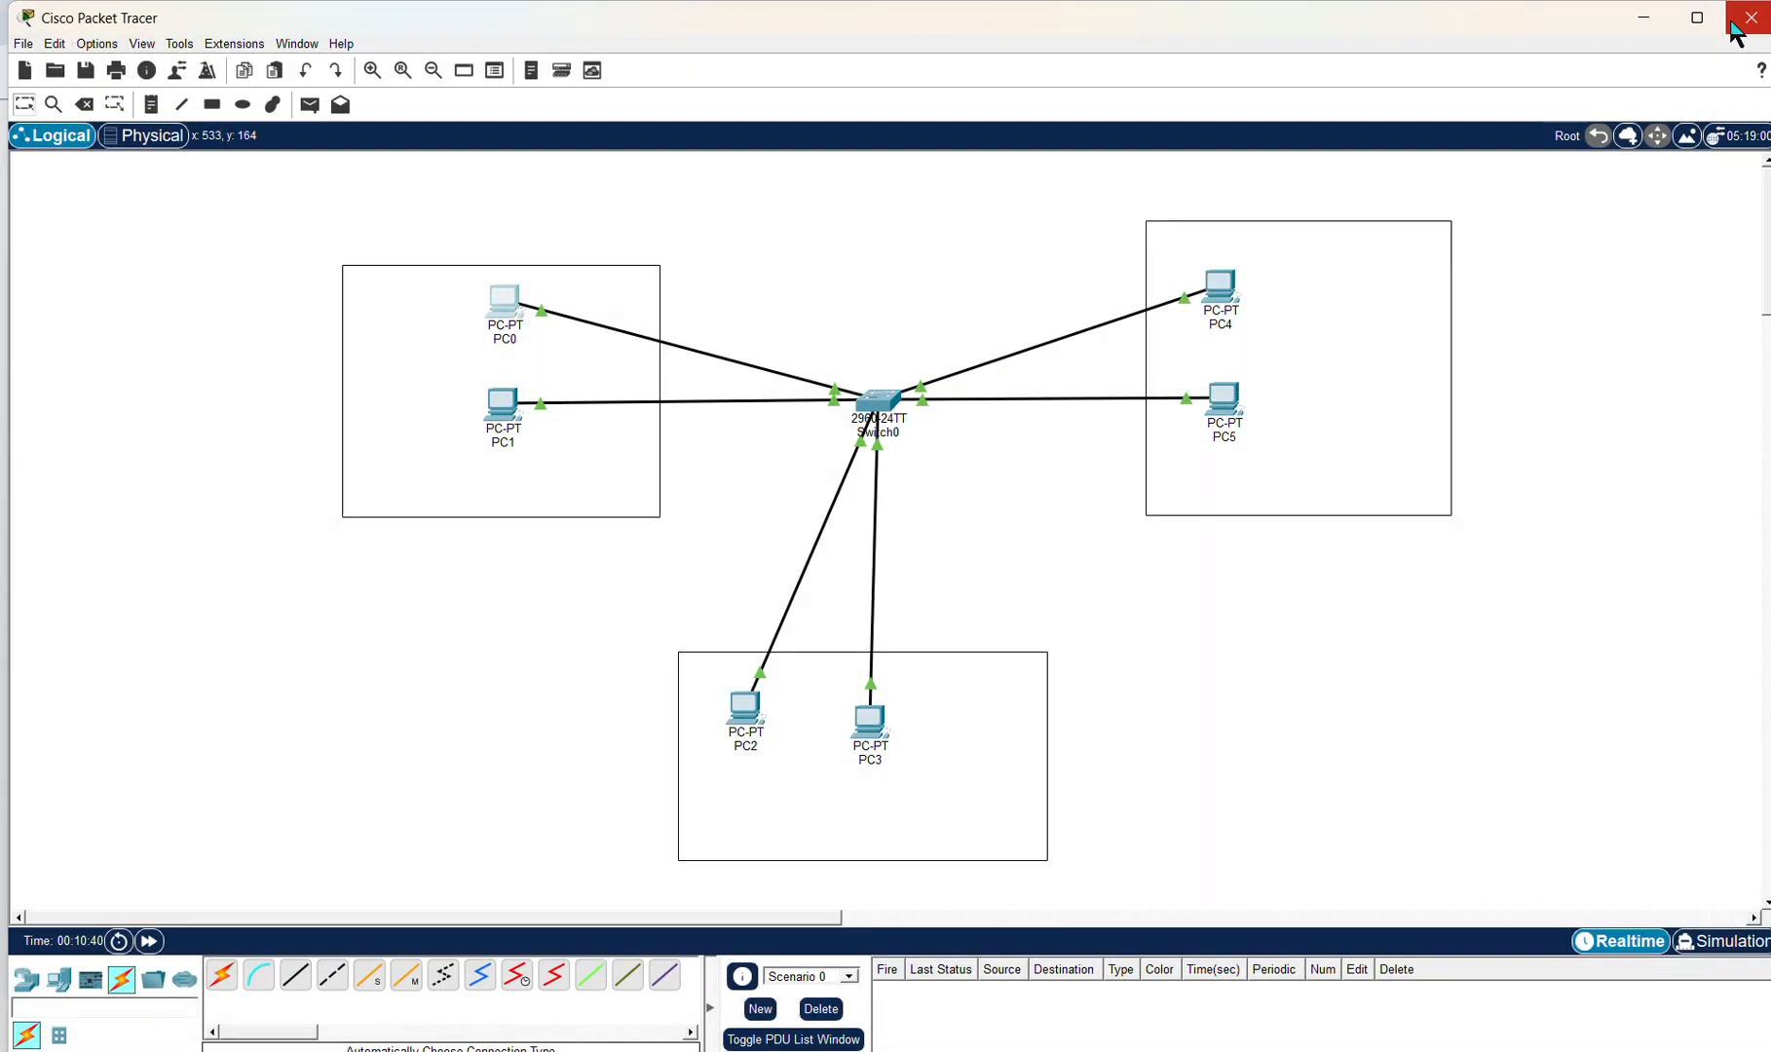
Step: Shift the rectangle around PC4 and PC5 toward the switch so both PCs sit nearer its middle
drag(1264, 325, 1199, 329)
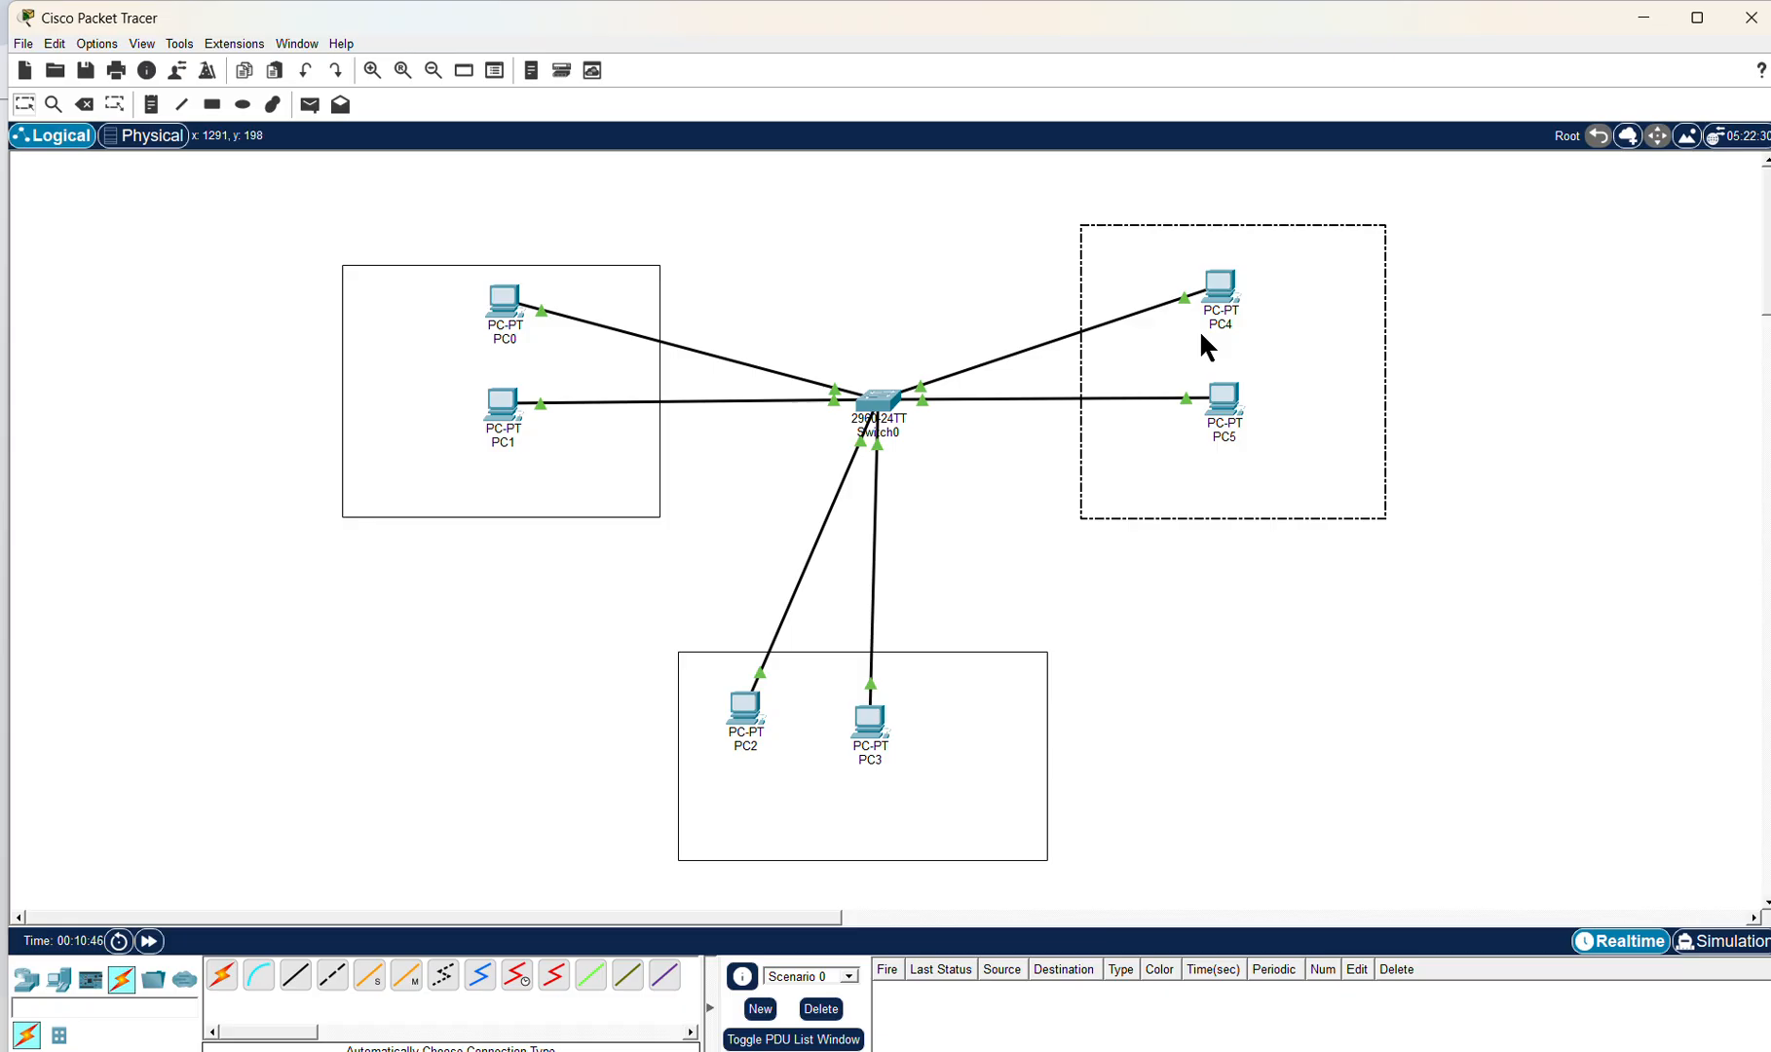
click(1509, 317)
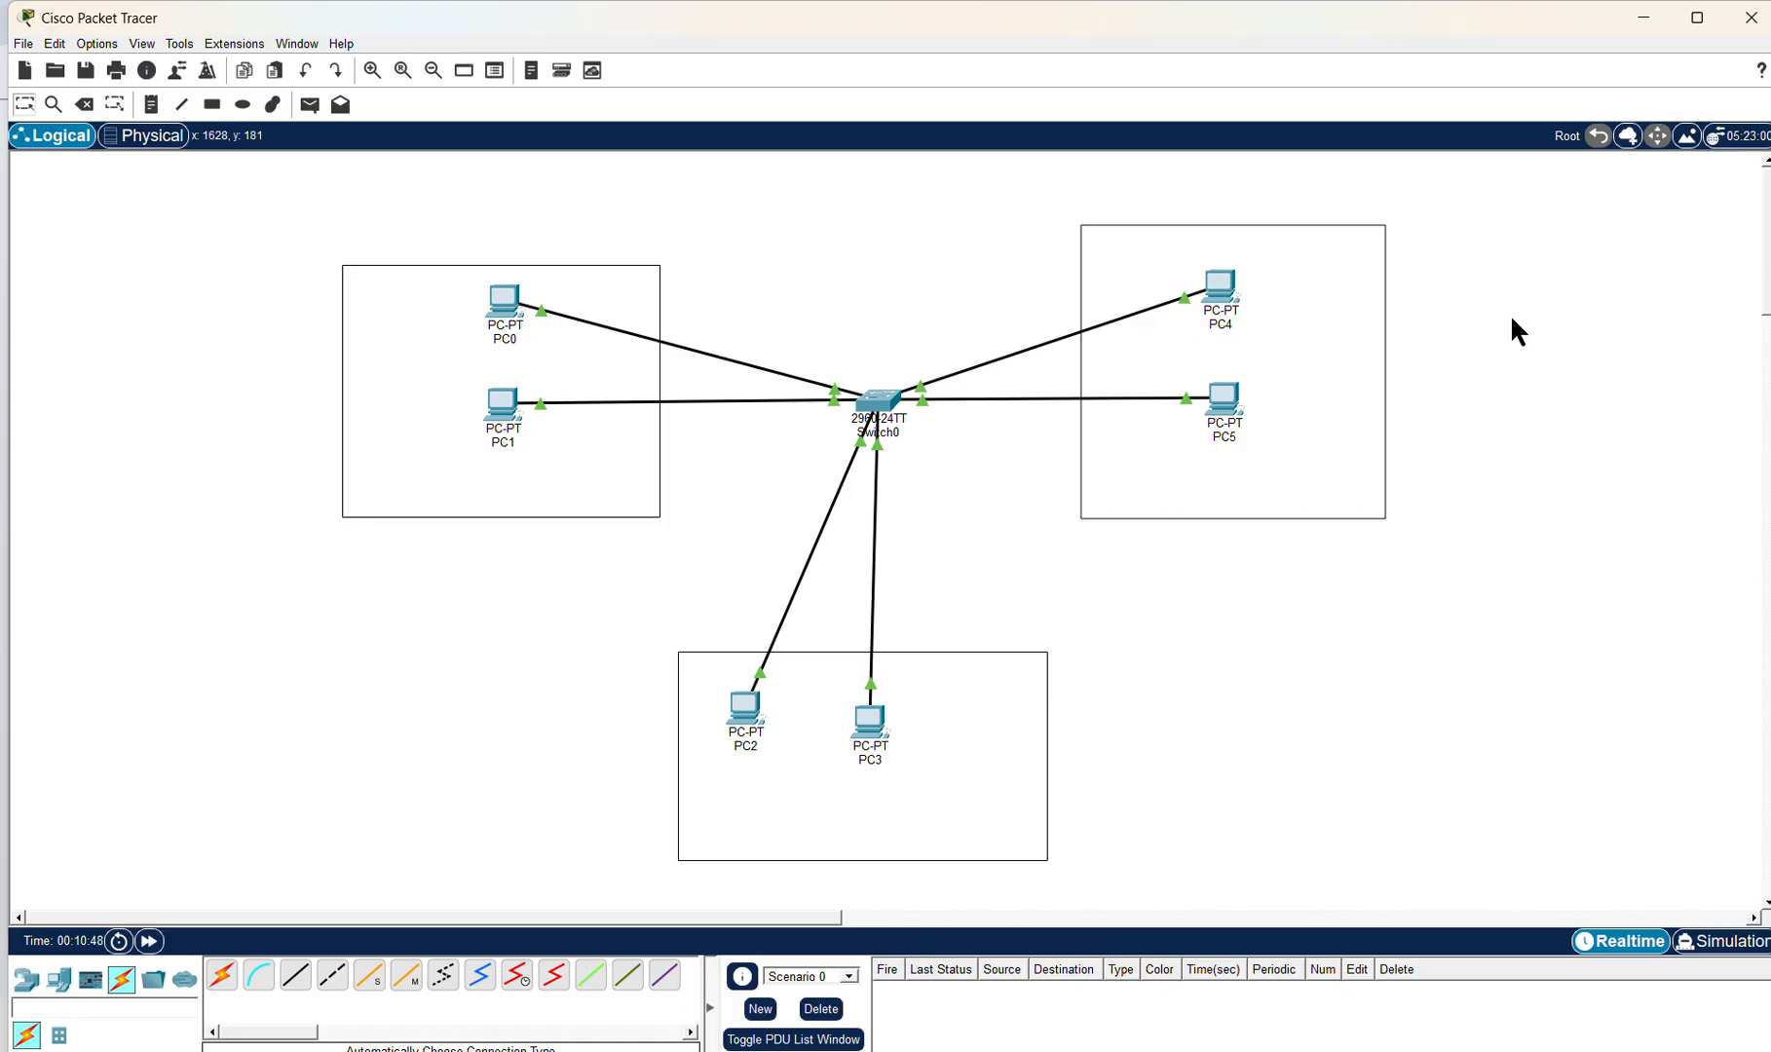
Step: Assign PC1's FastEthernet0 interface the static IPv4 address 192.168.10.2 with subnet mask 255.255.255.0
click(513, 424)
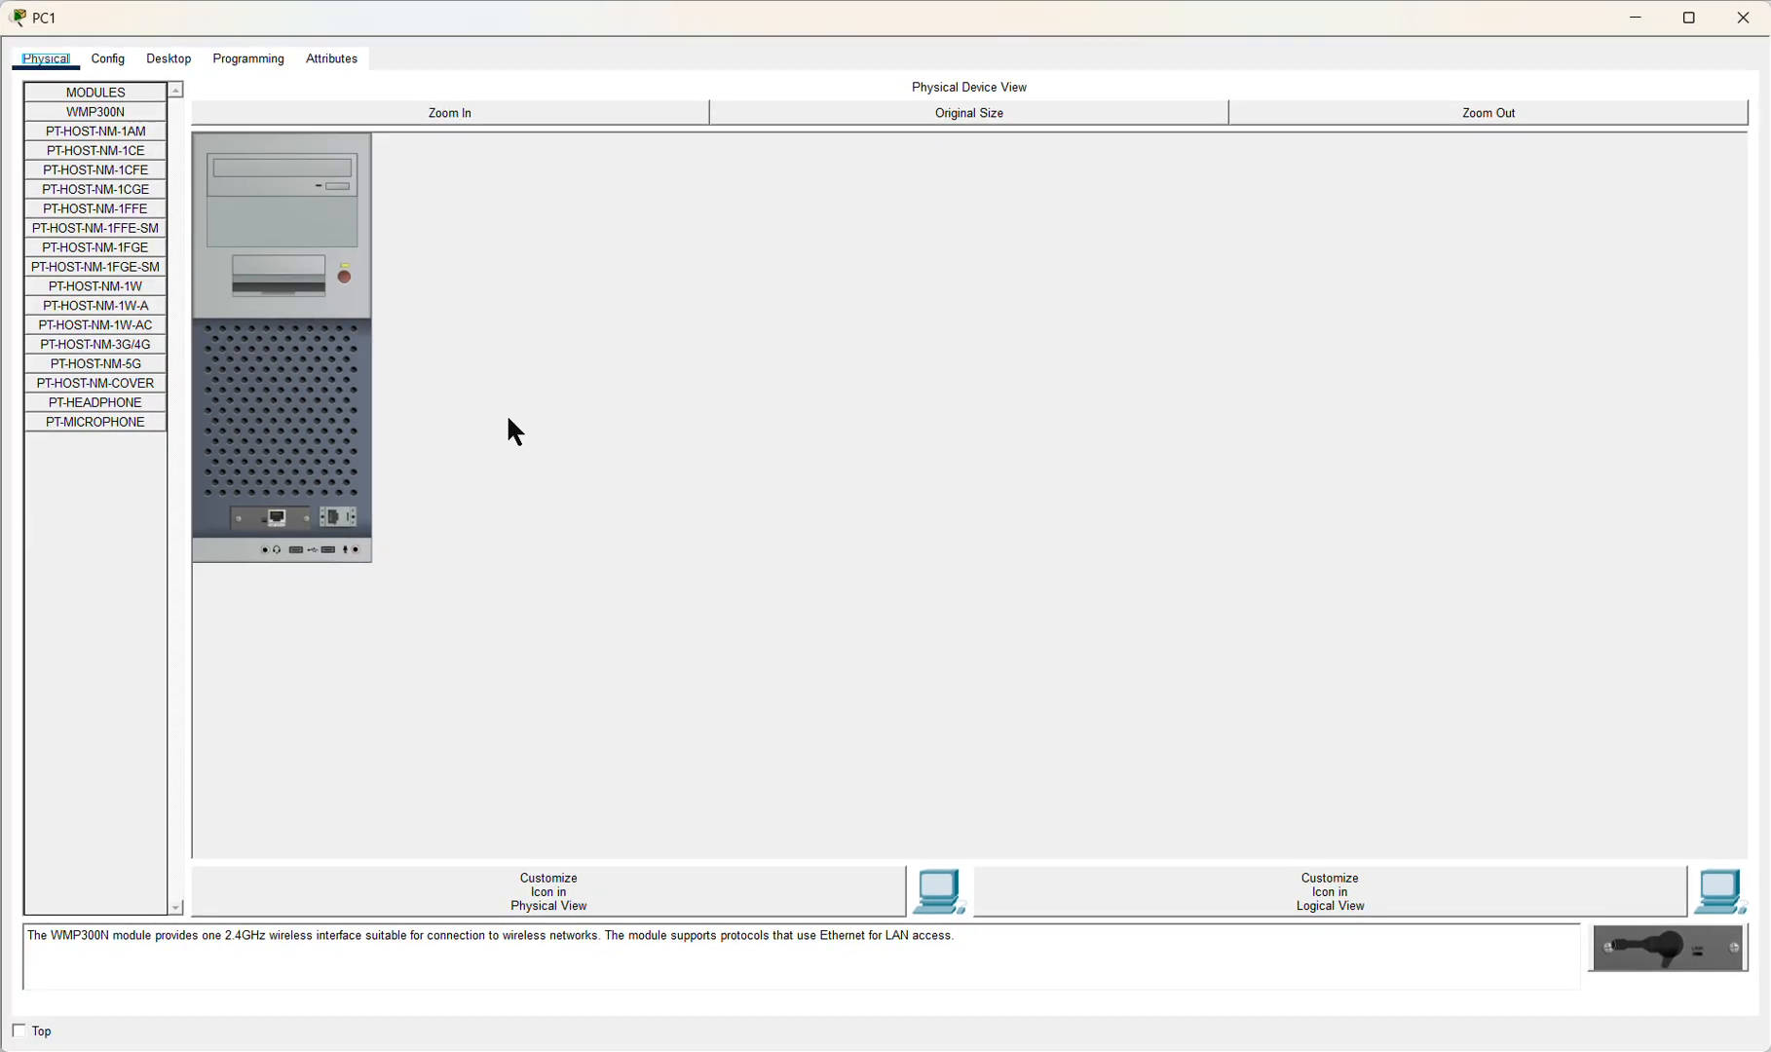
click(109, 65)
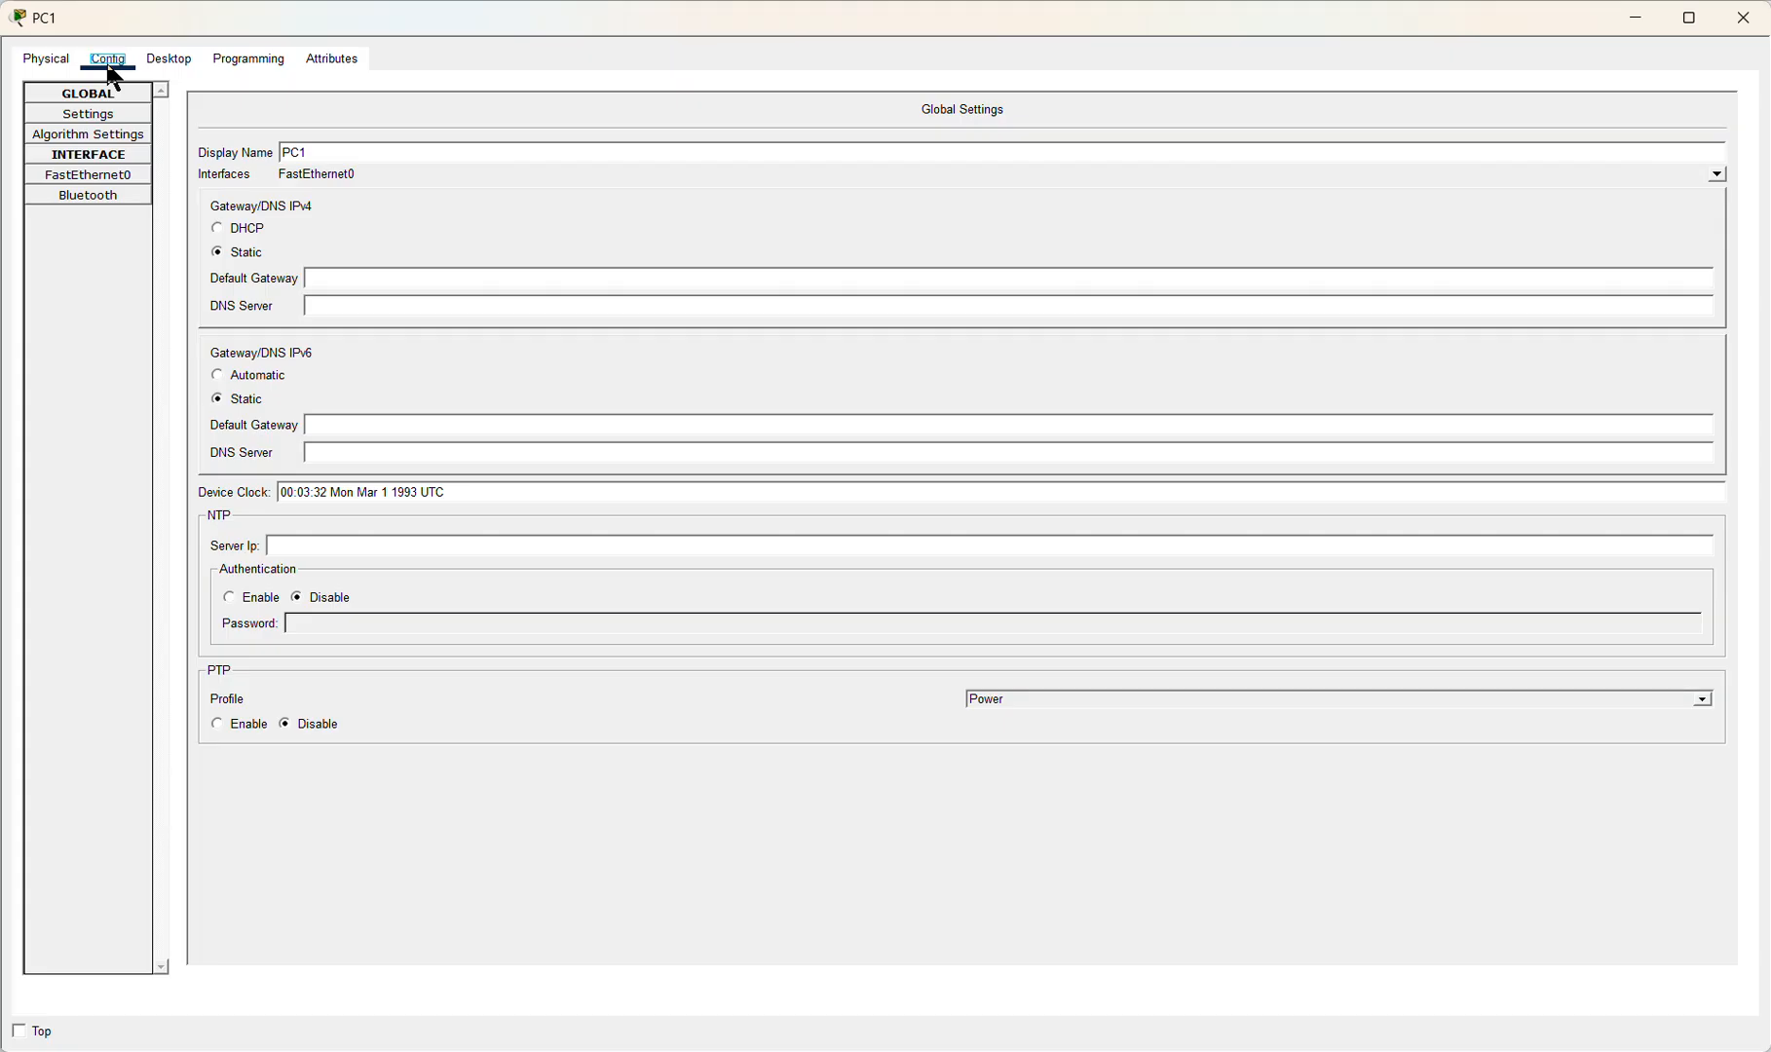
click(88, 179)
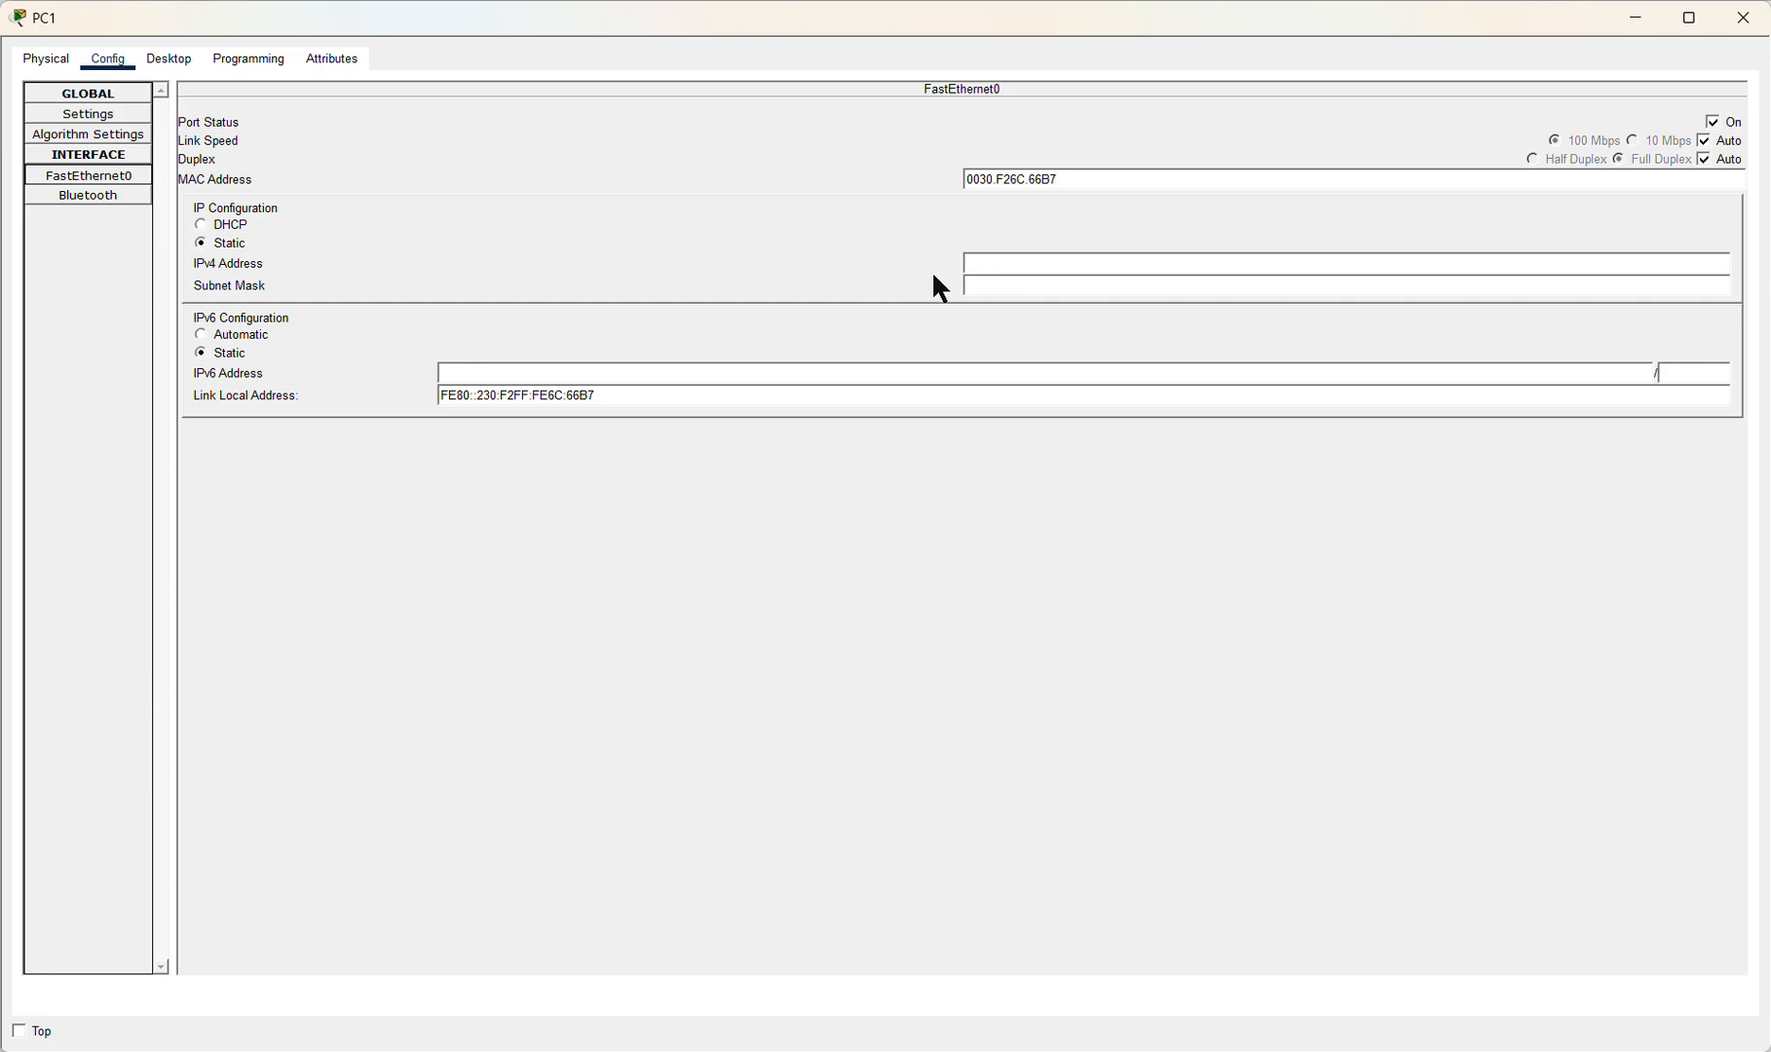
click(978, 264)
text(192.168.10.2)
click(1022, 288)
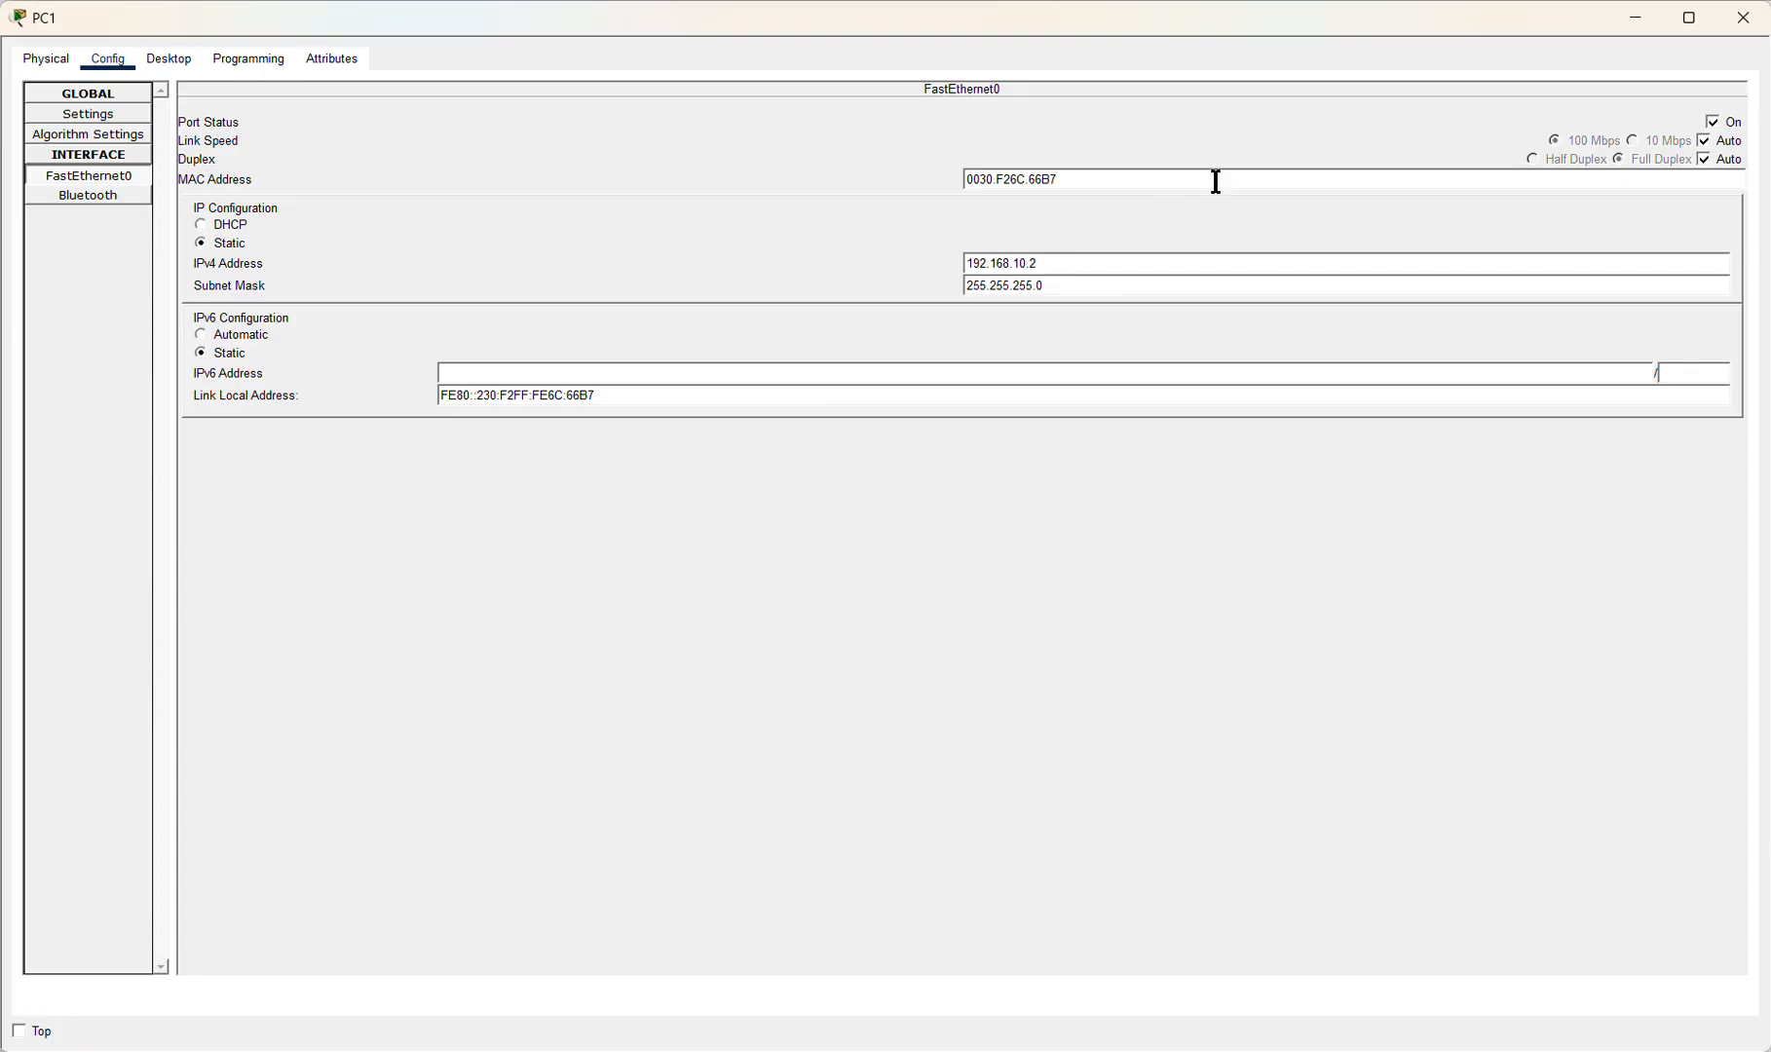
click(1740, 27)
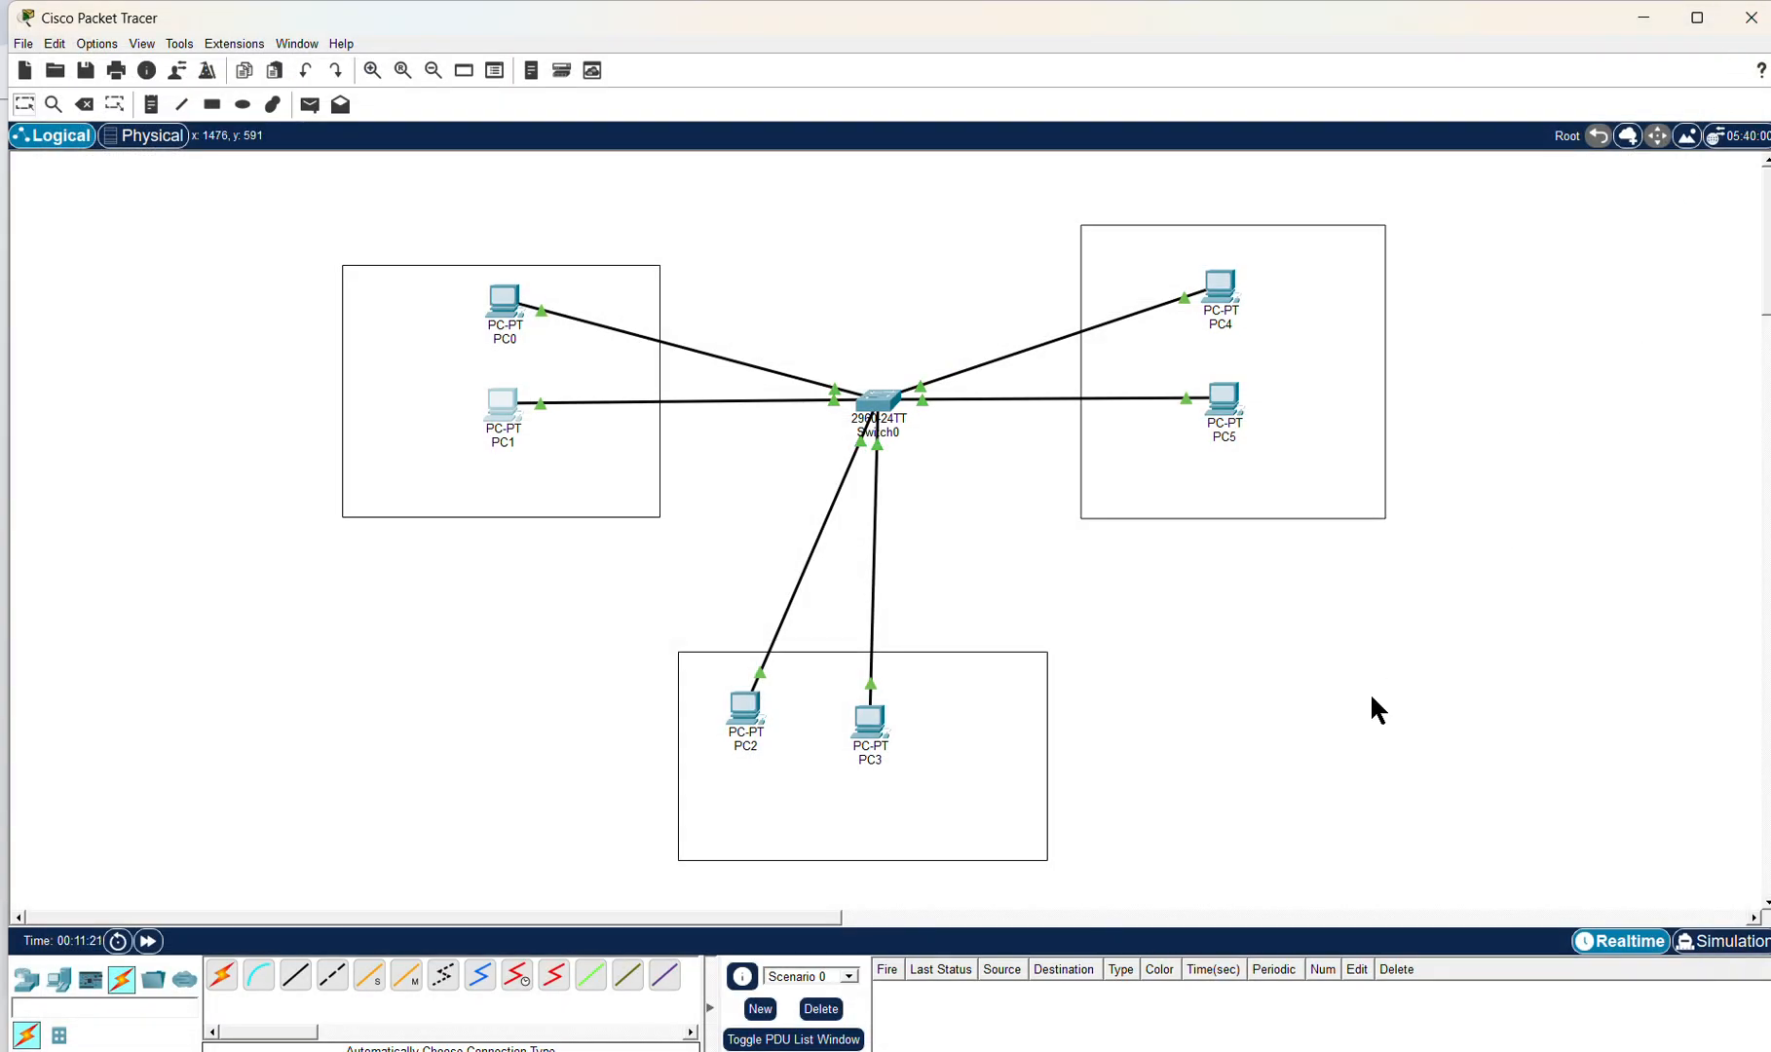
Step: Assign PC2's FastEthernet0 interface the static IPv4 address 192.168.10.3 with subnet mask 255.255.255.0
click(788, 860)
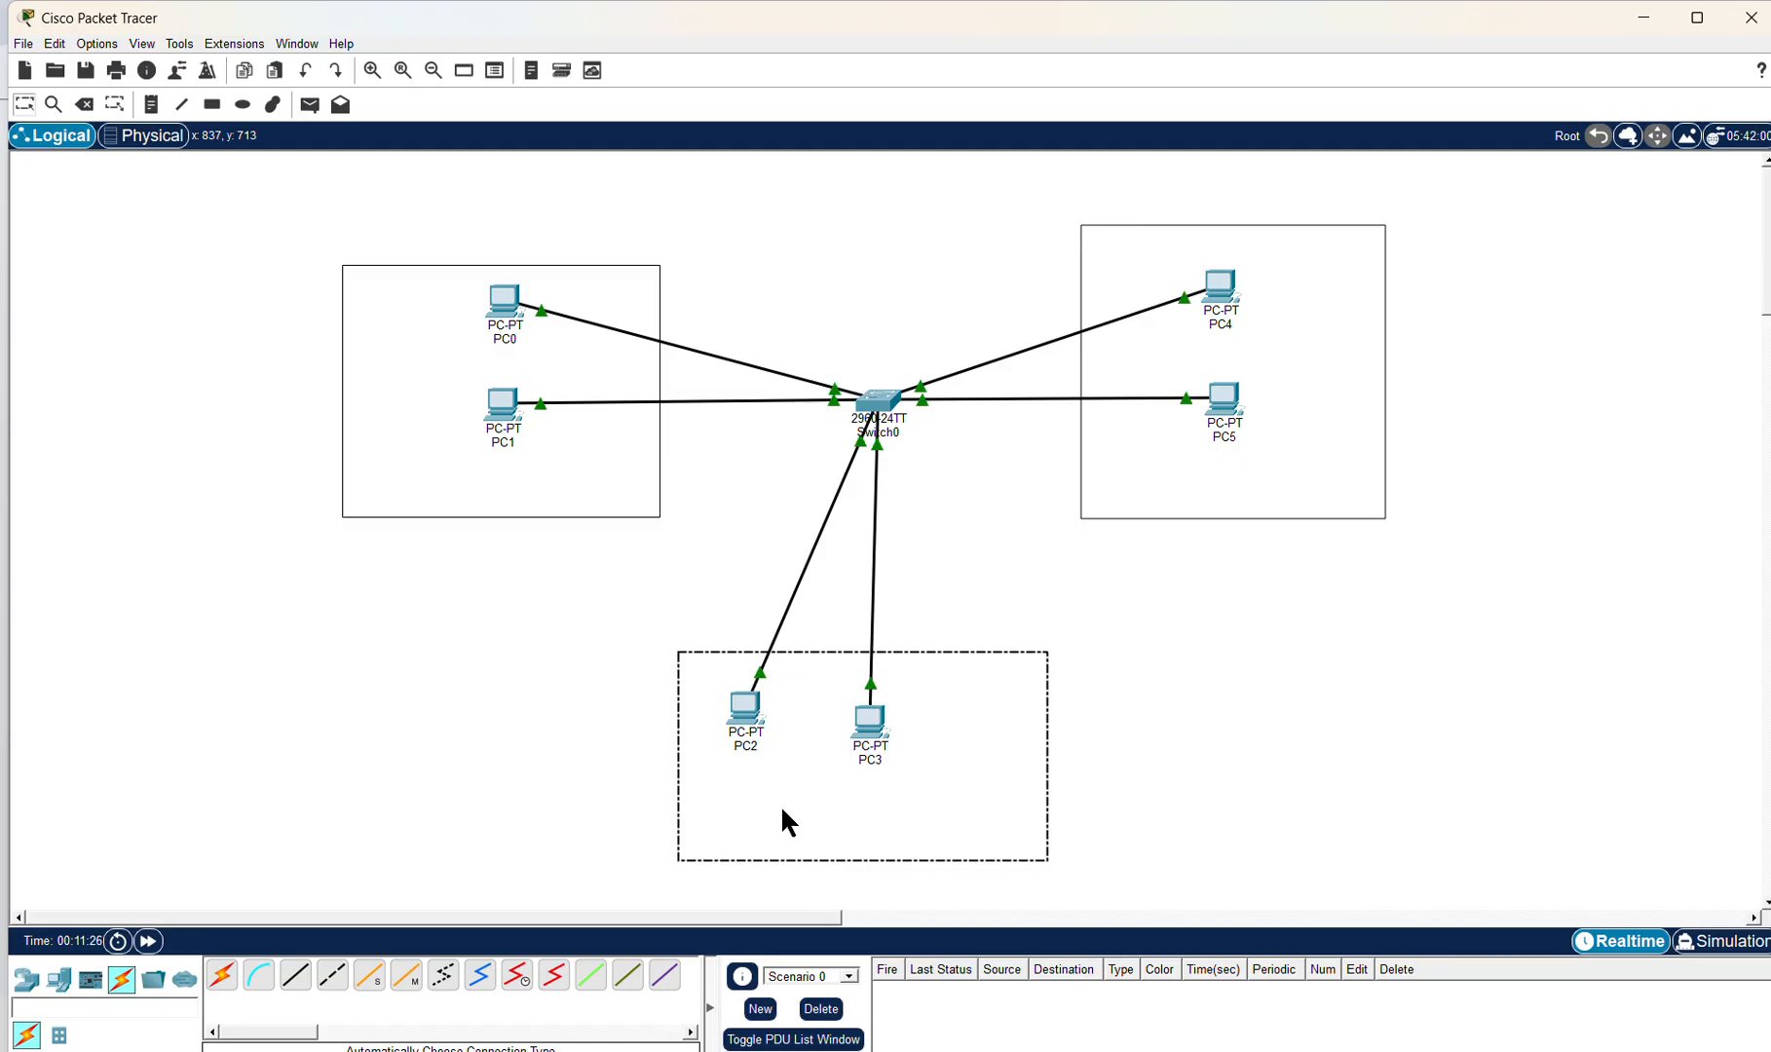
click(751, 721)
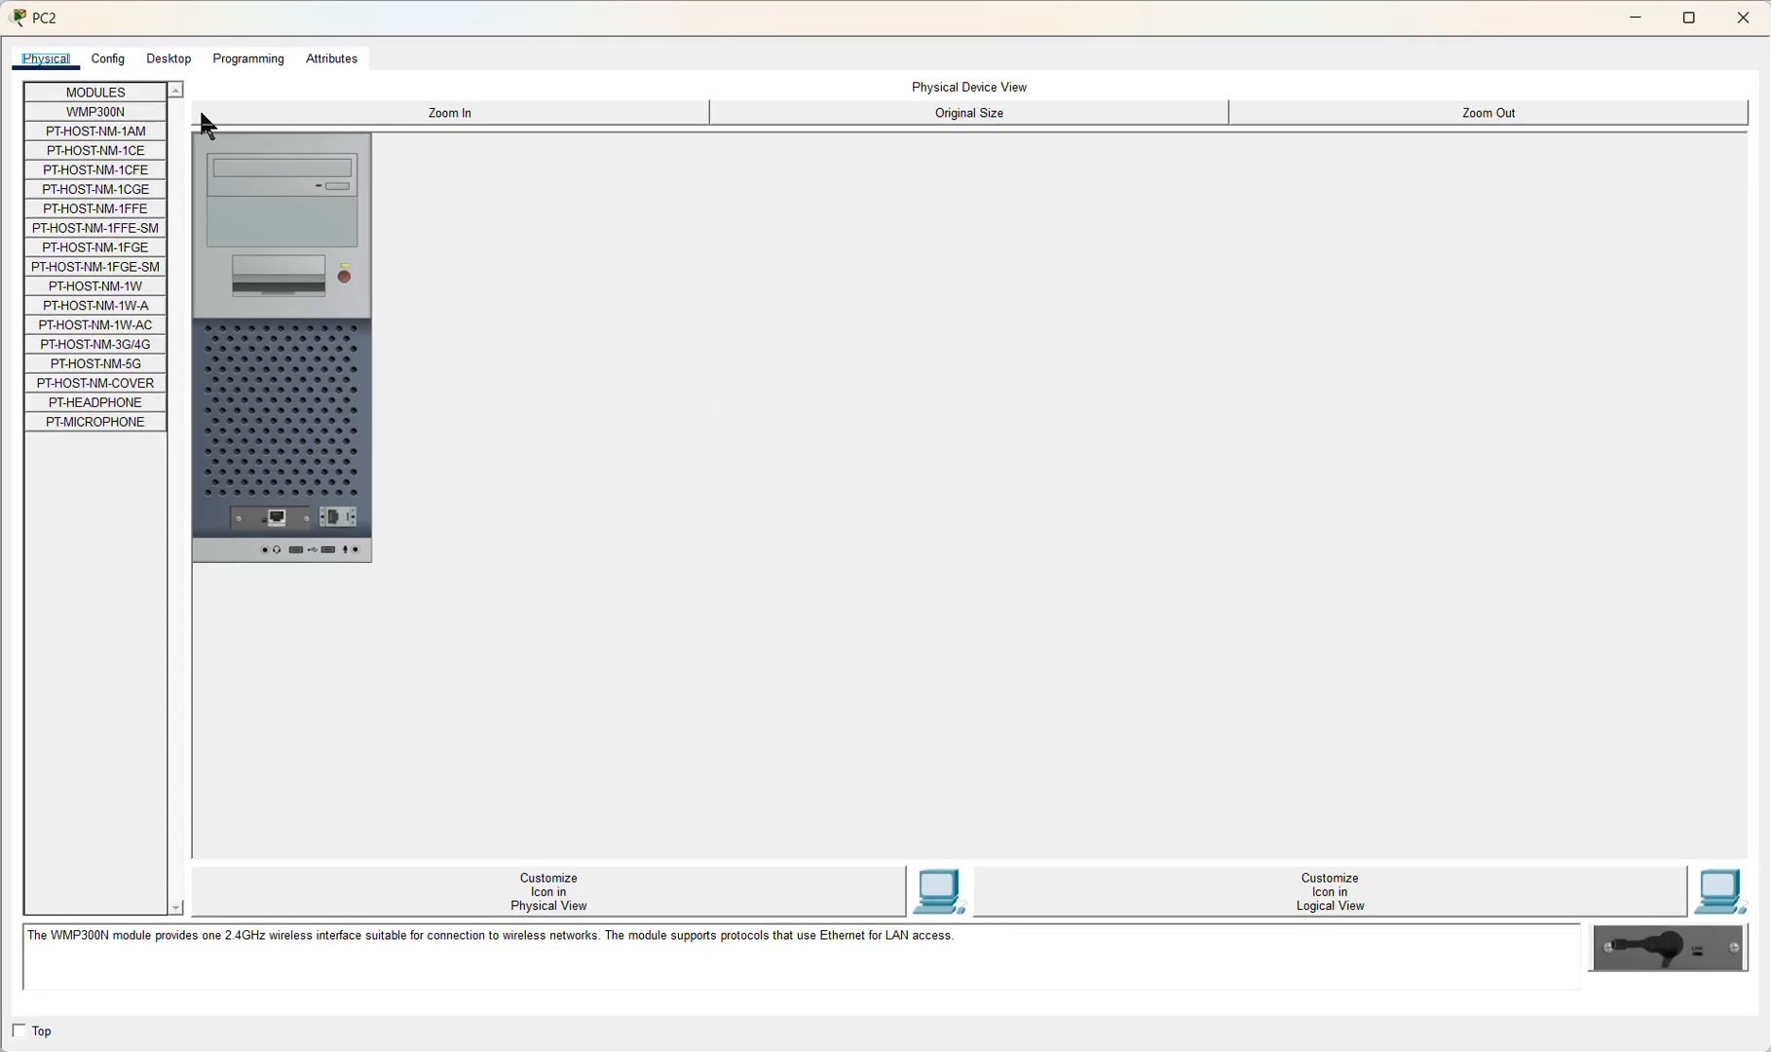
click(120, 63)
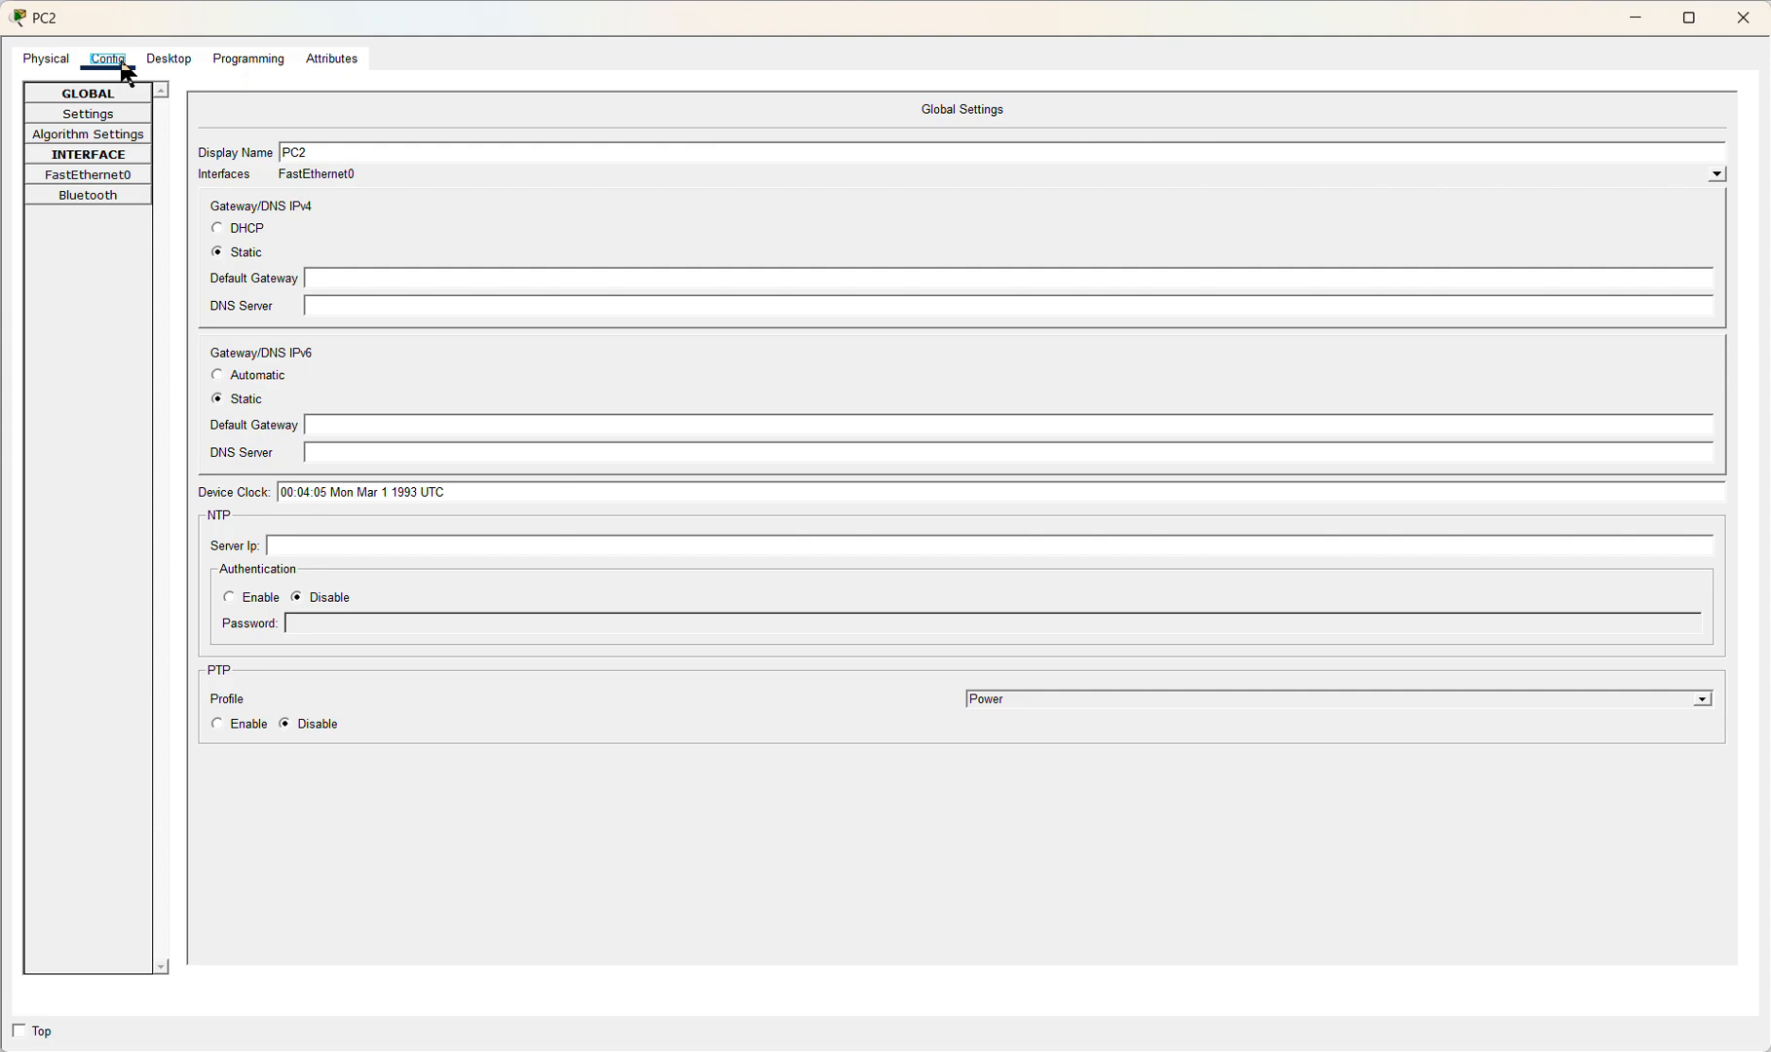
click(87, 175)
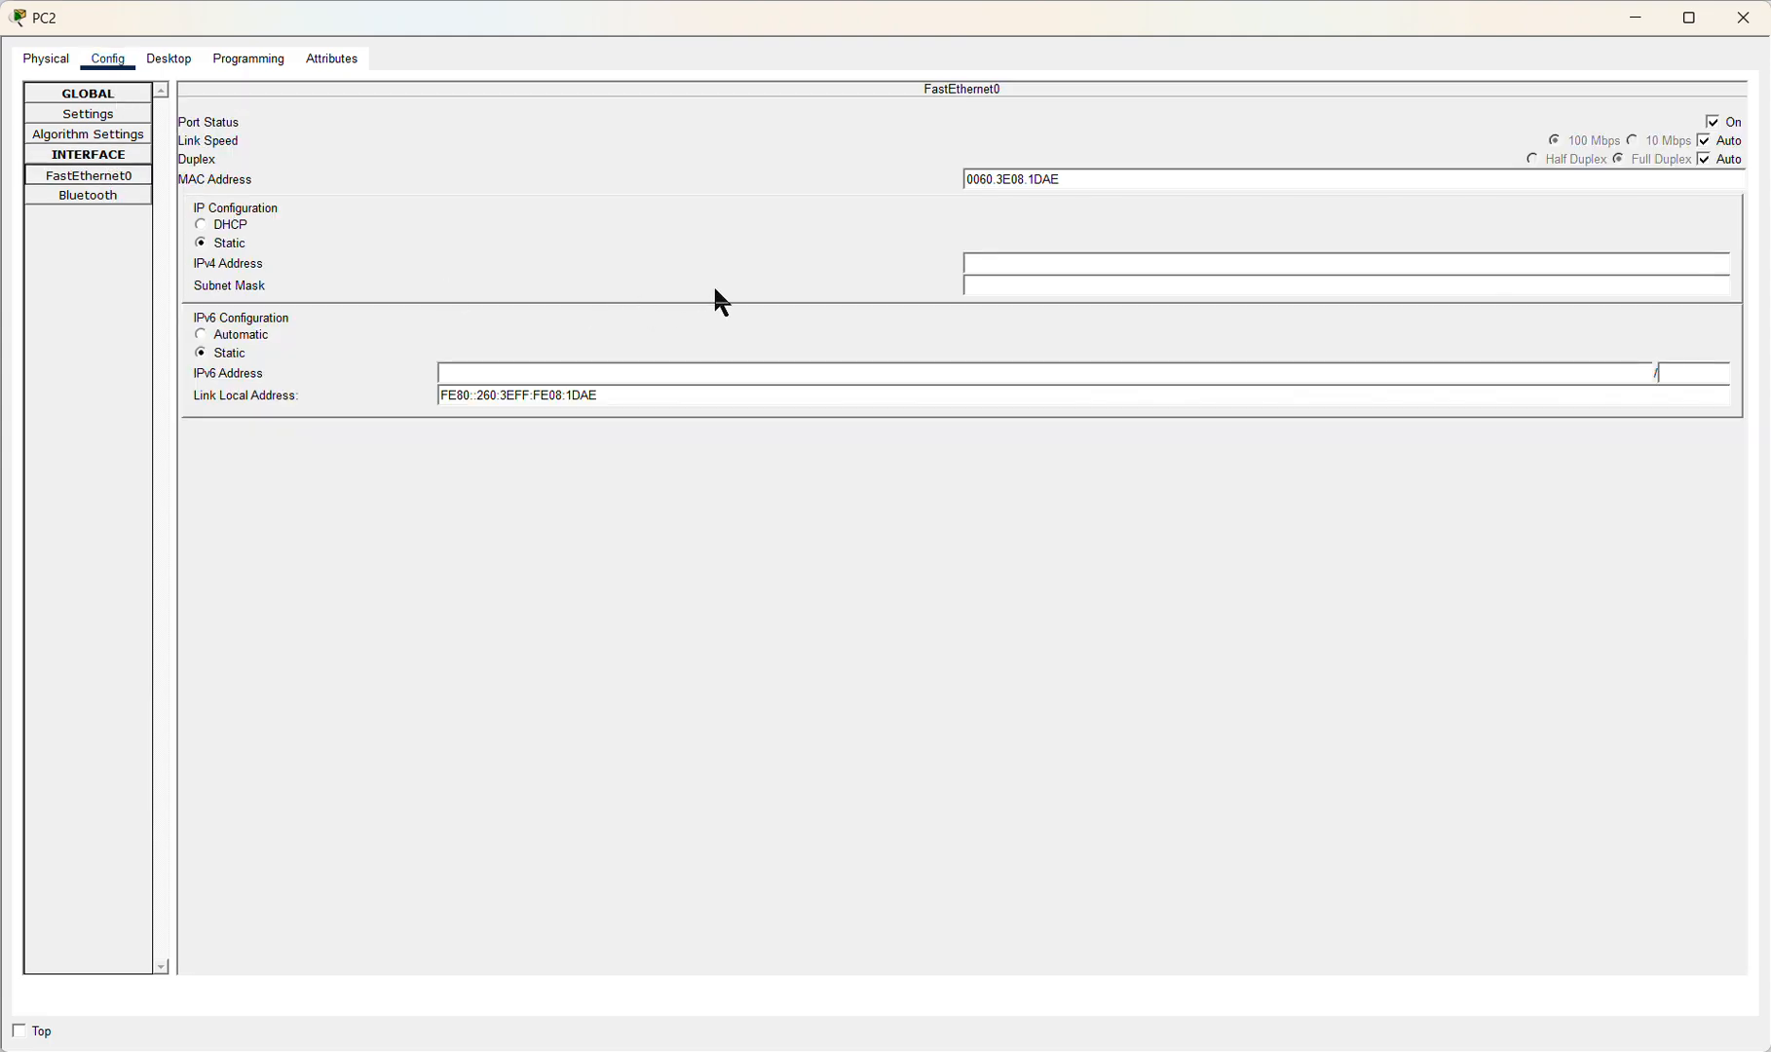
click(1050, 263)
text(192.168.10.3)
click(1044, 286)
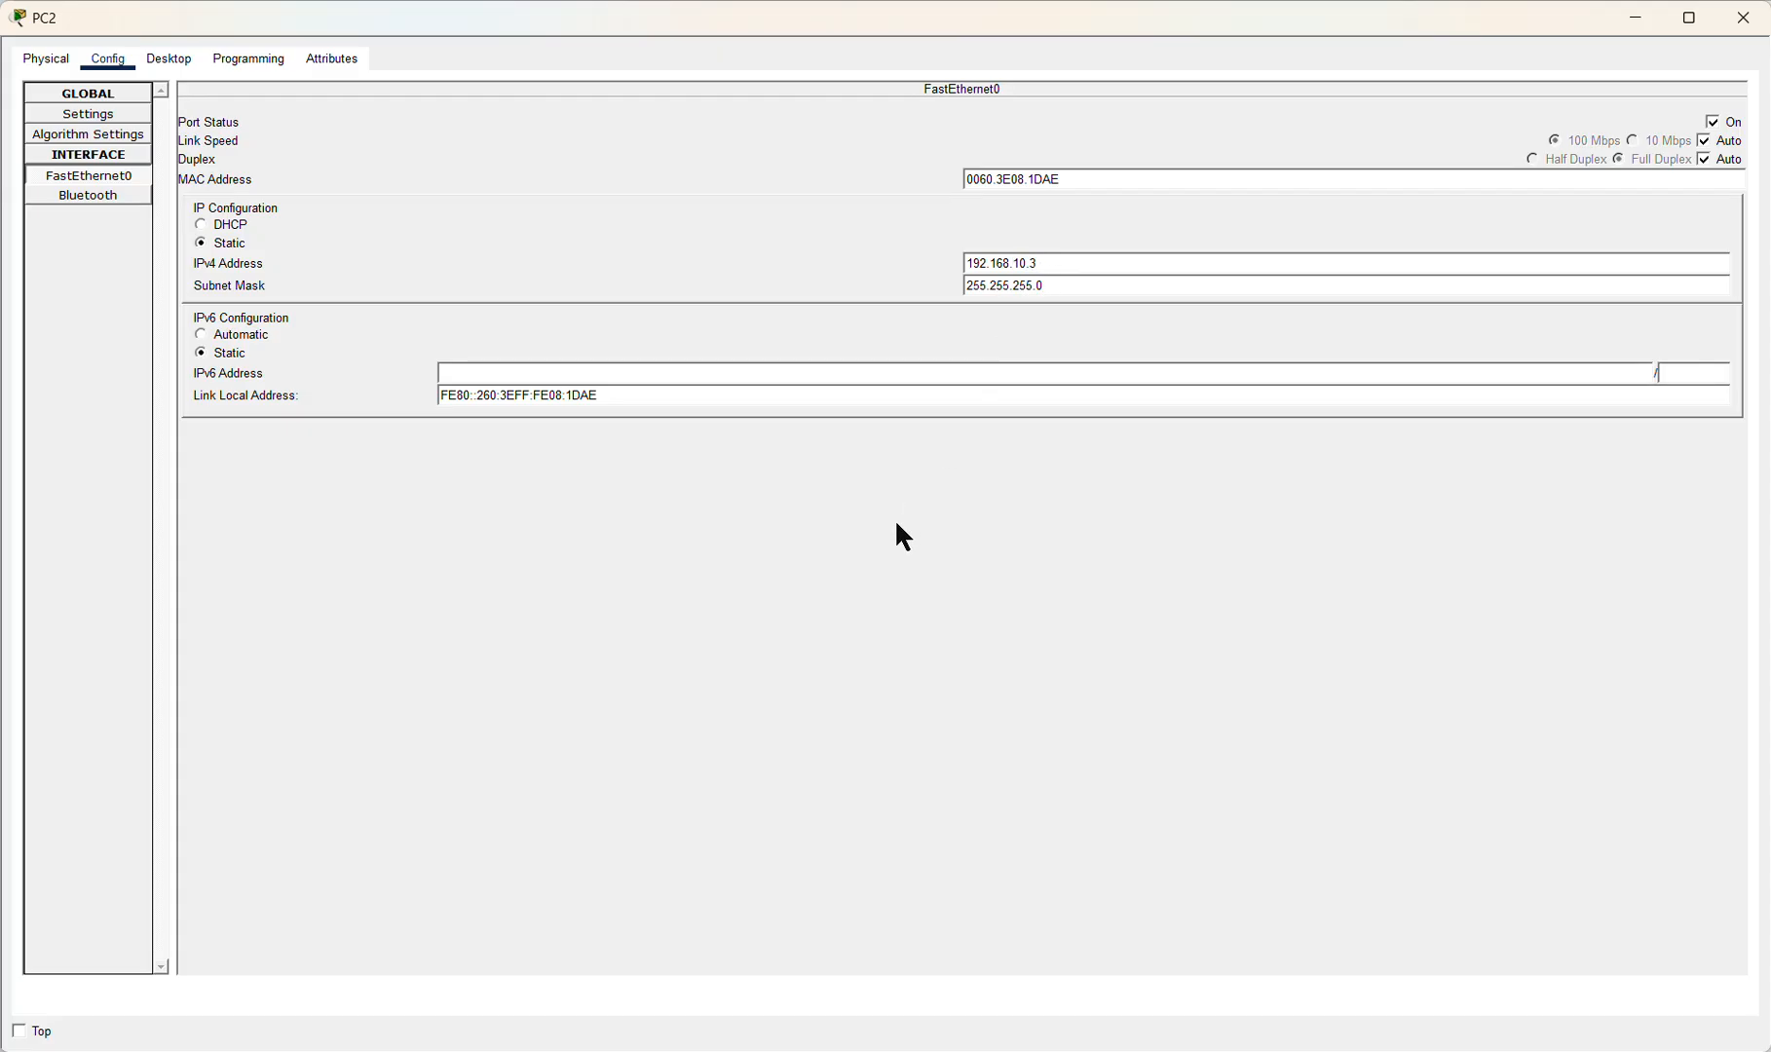
click(1743, 19)
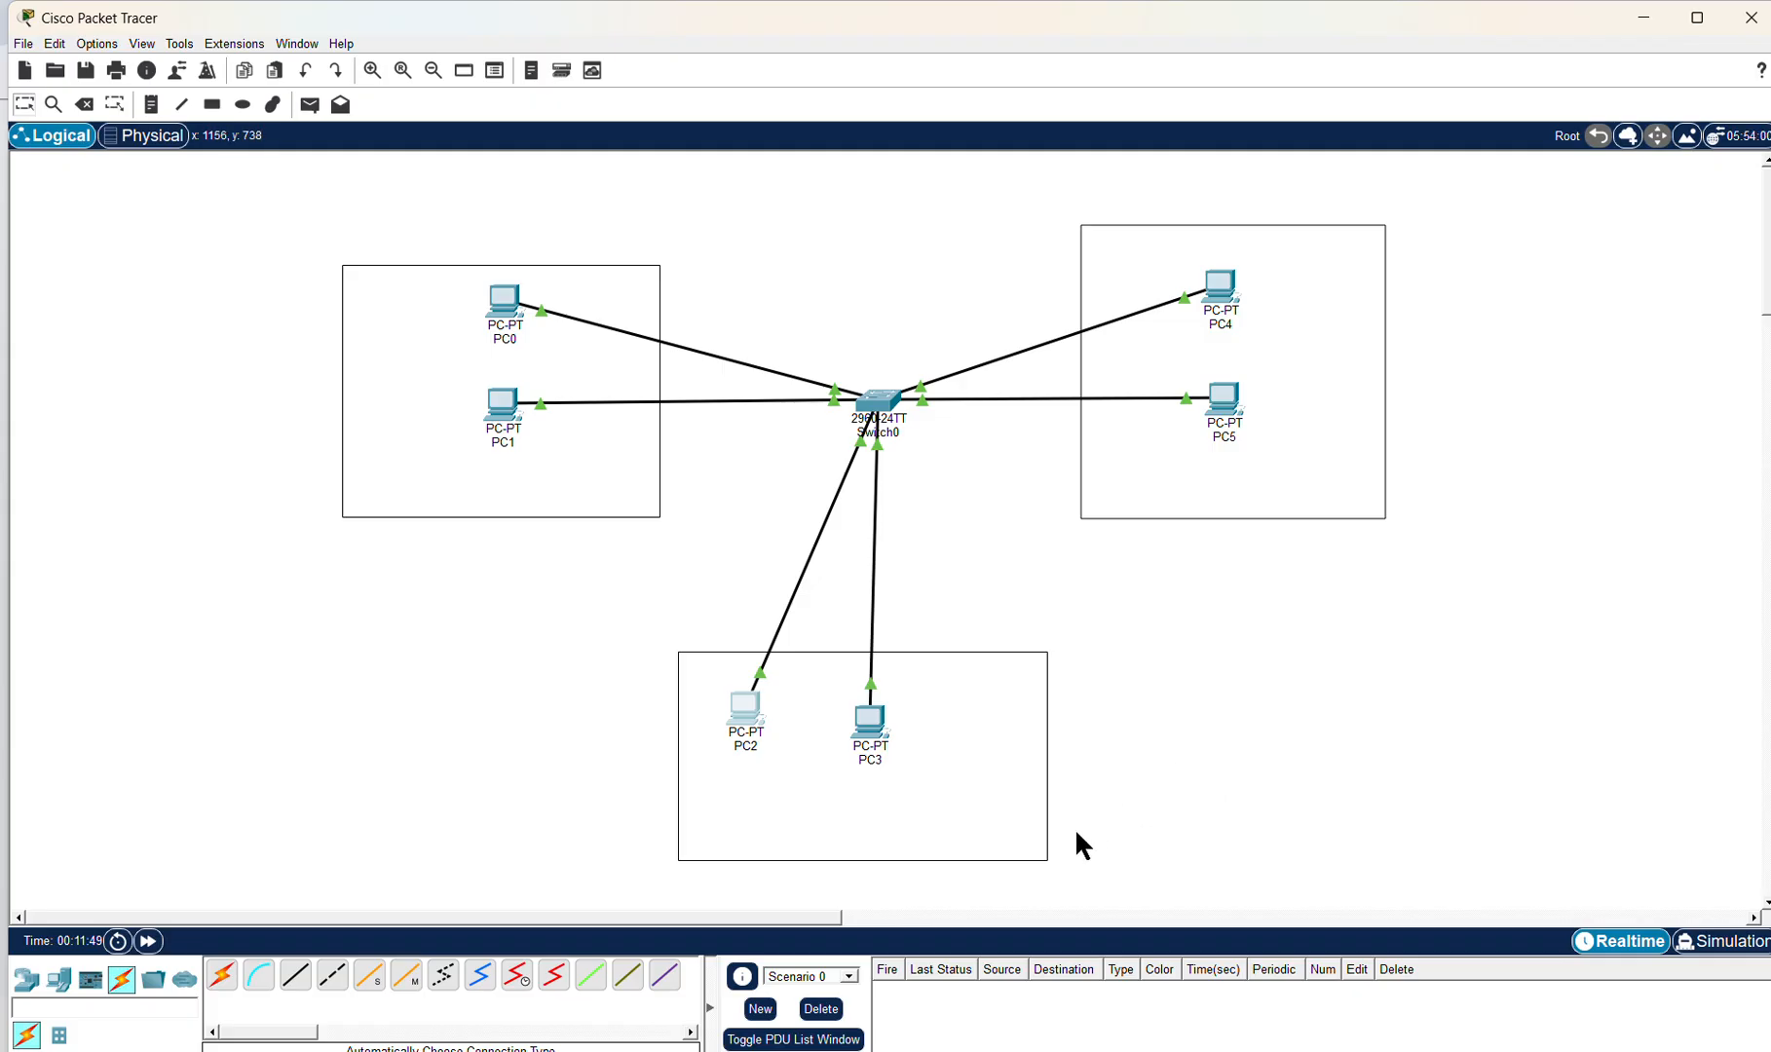
Step: Open the configuration settings of PC3
click(878, 748)
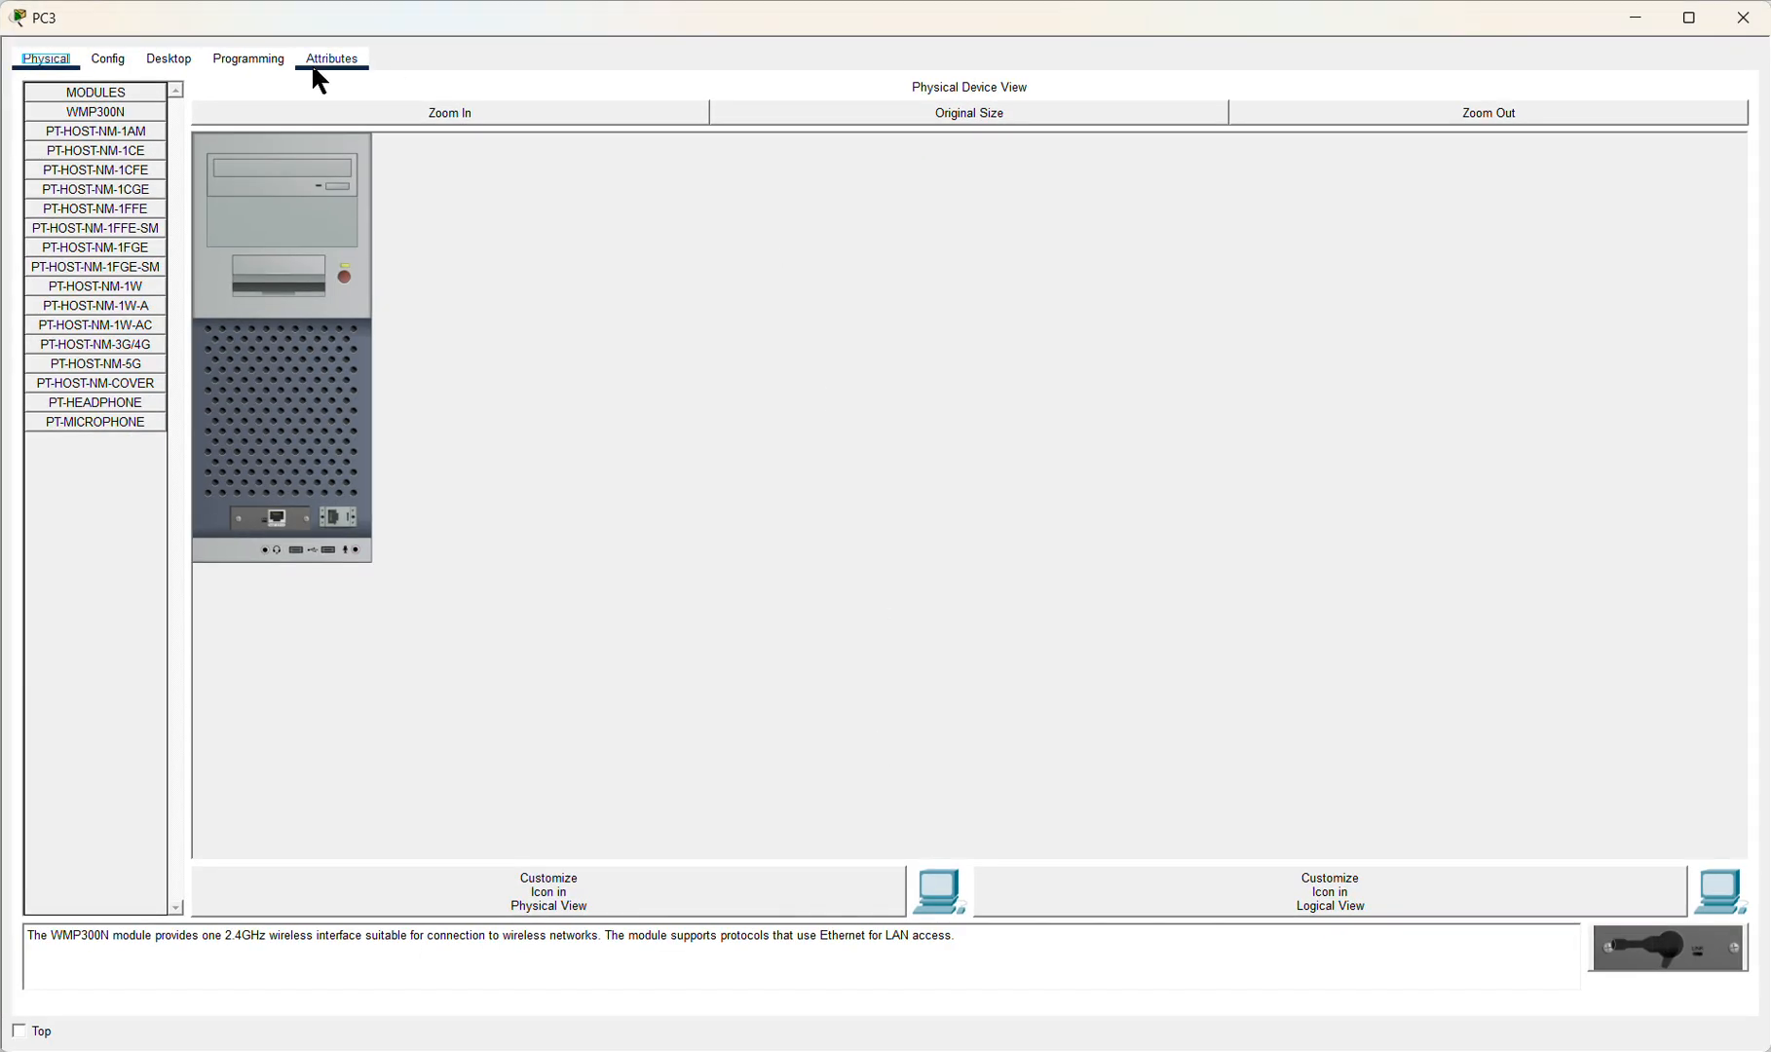
click(110, 66)
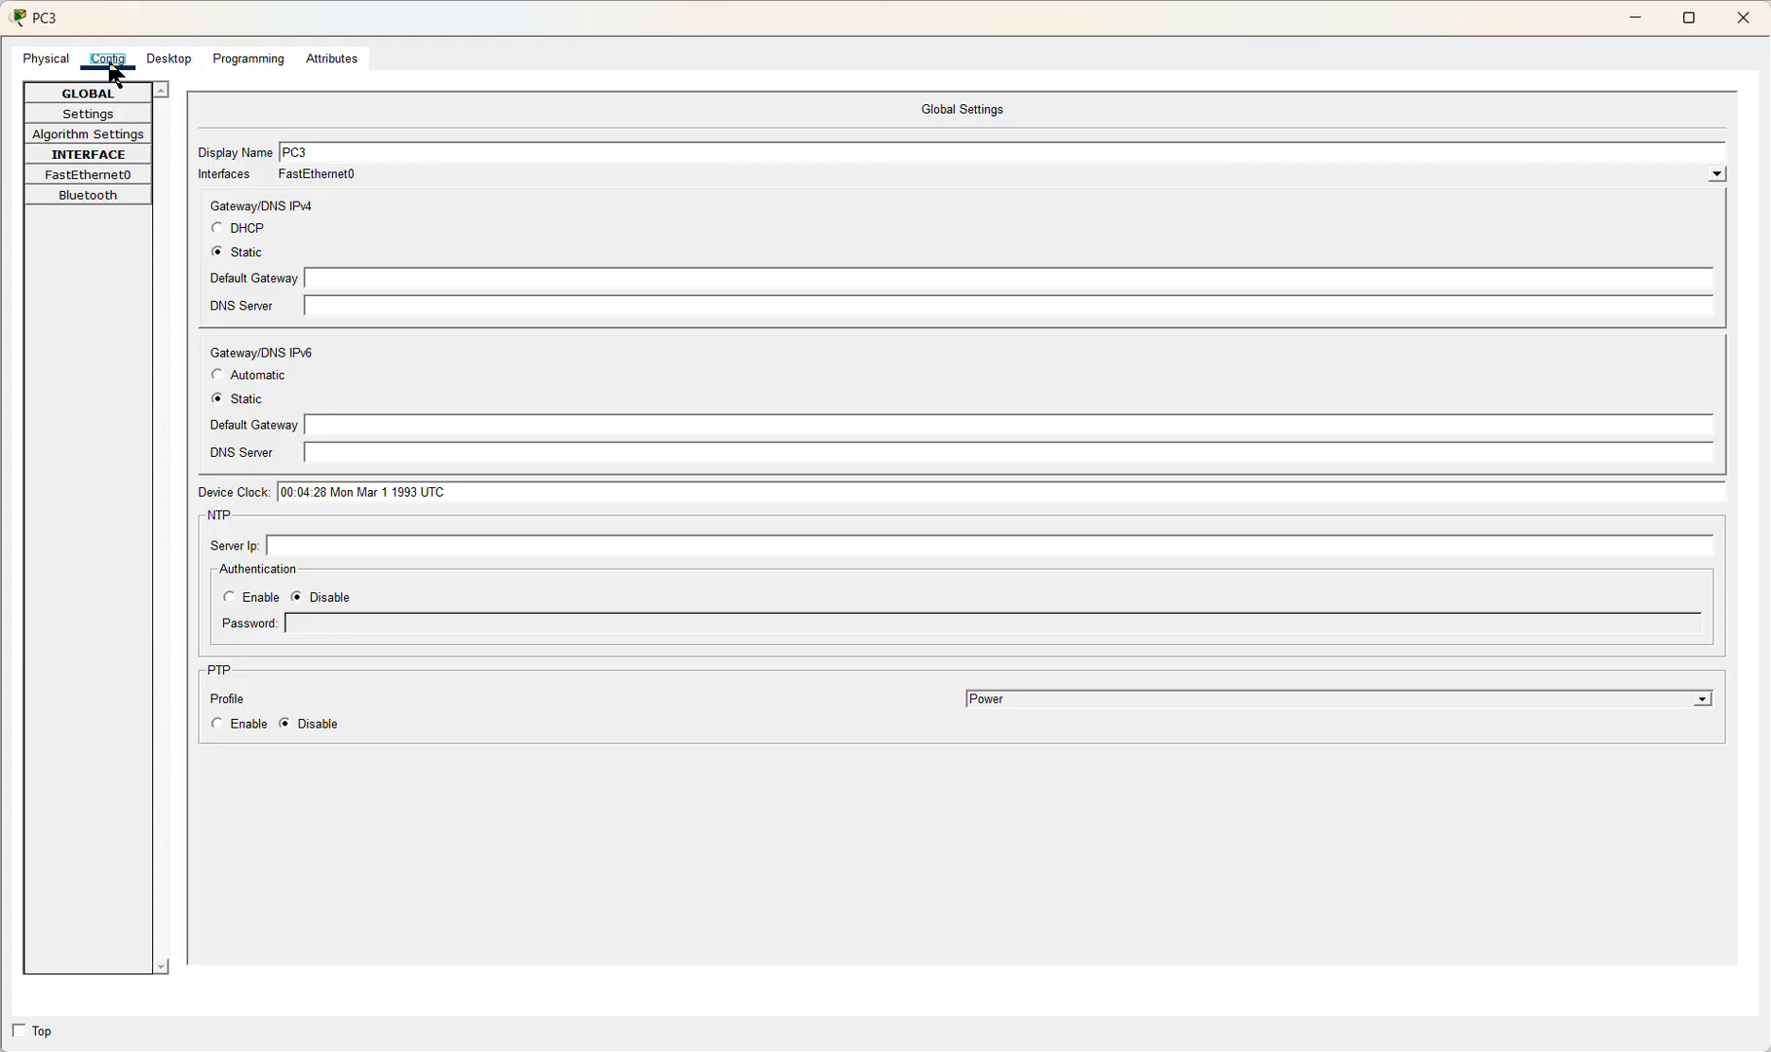
click(383, 428)
text(192.168.10.4)
click(376, 453)
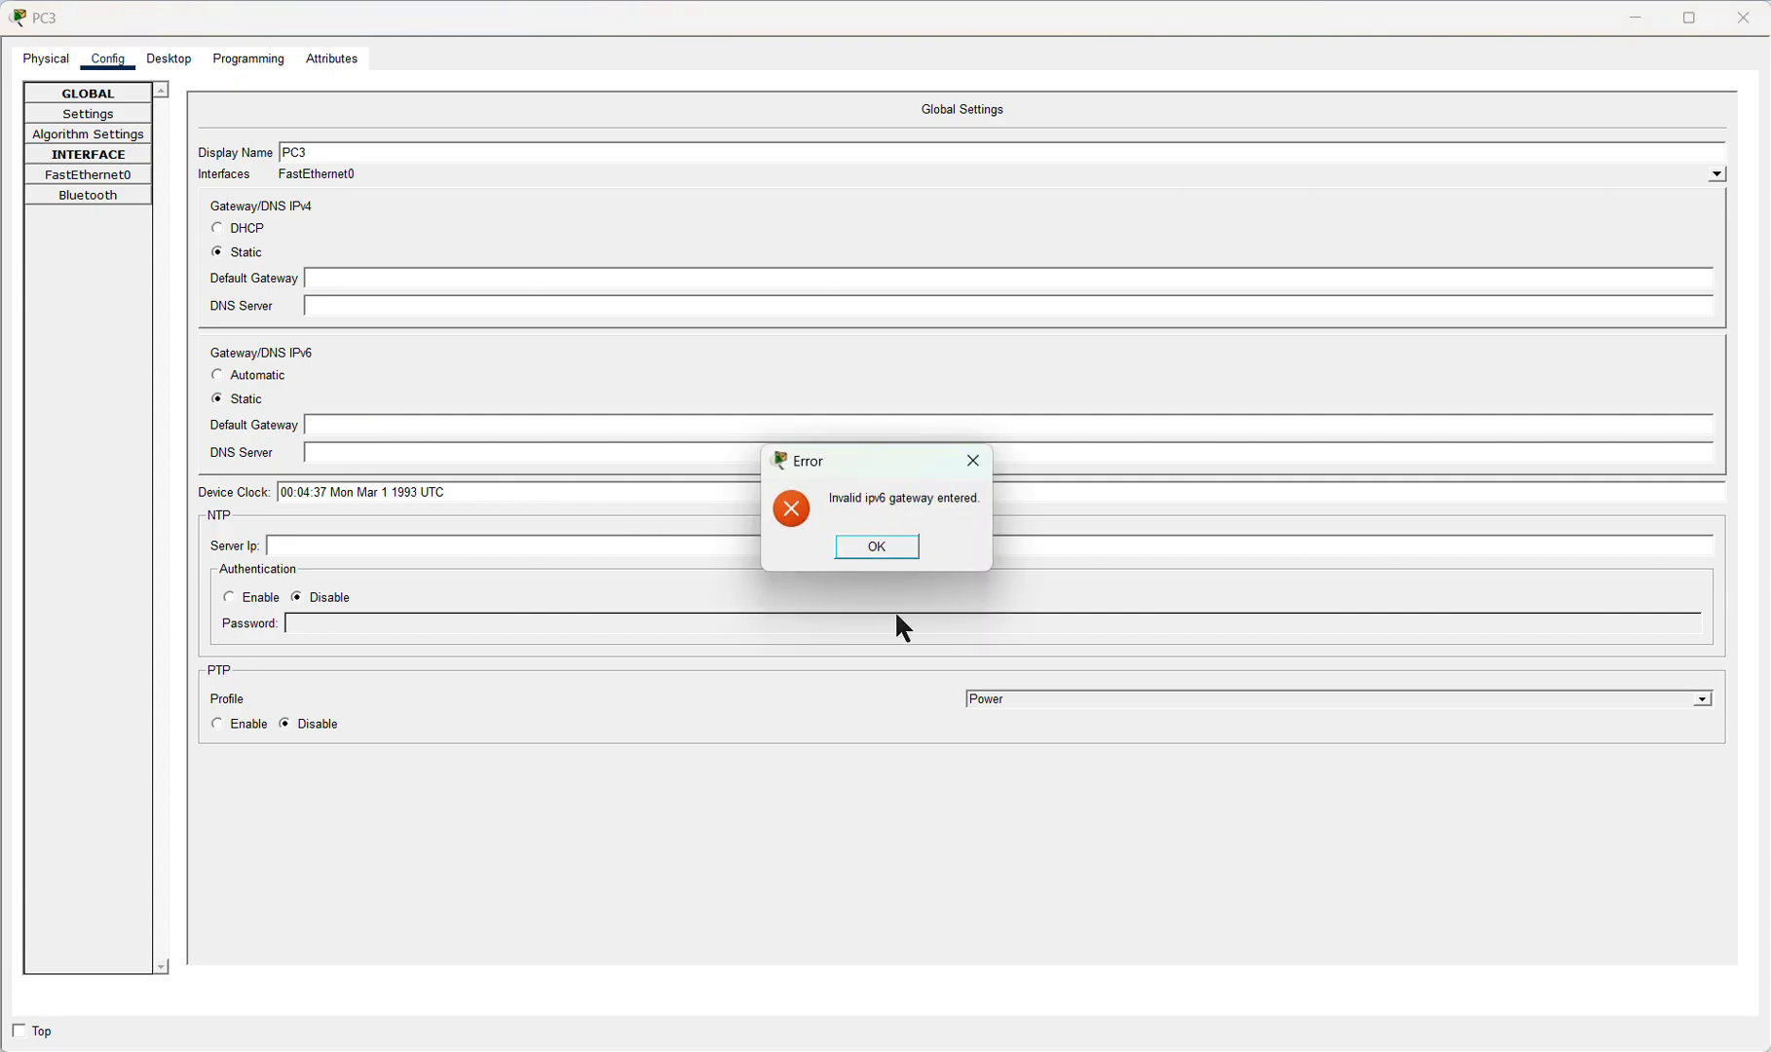
click(892, 544)
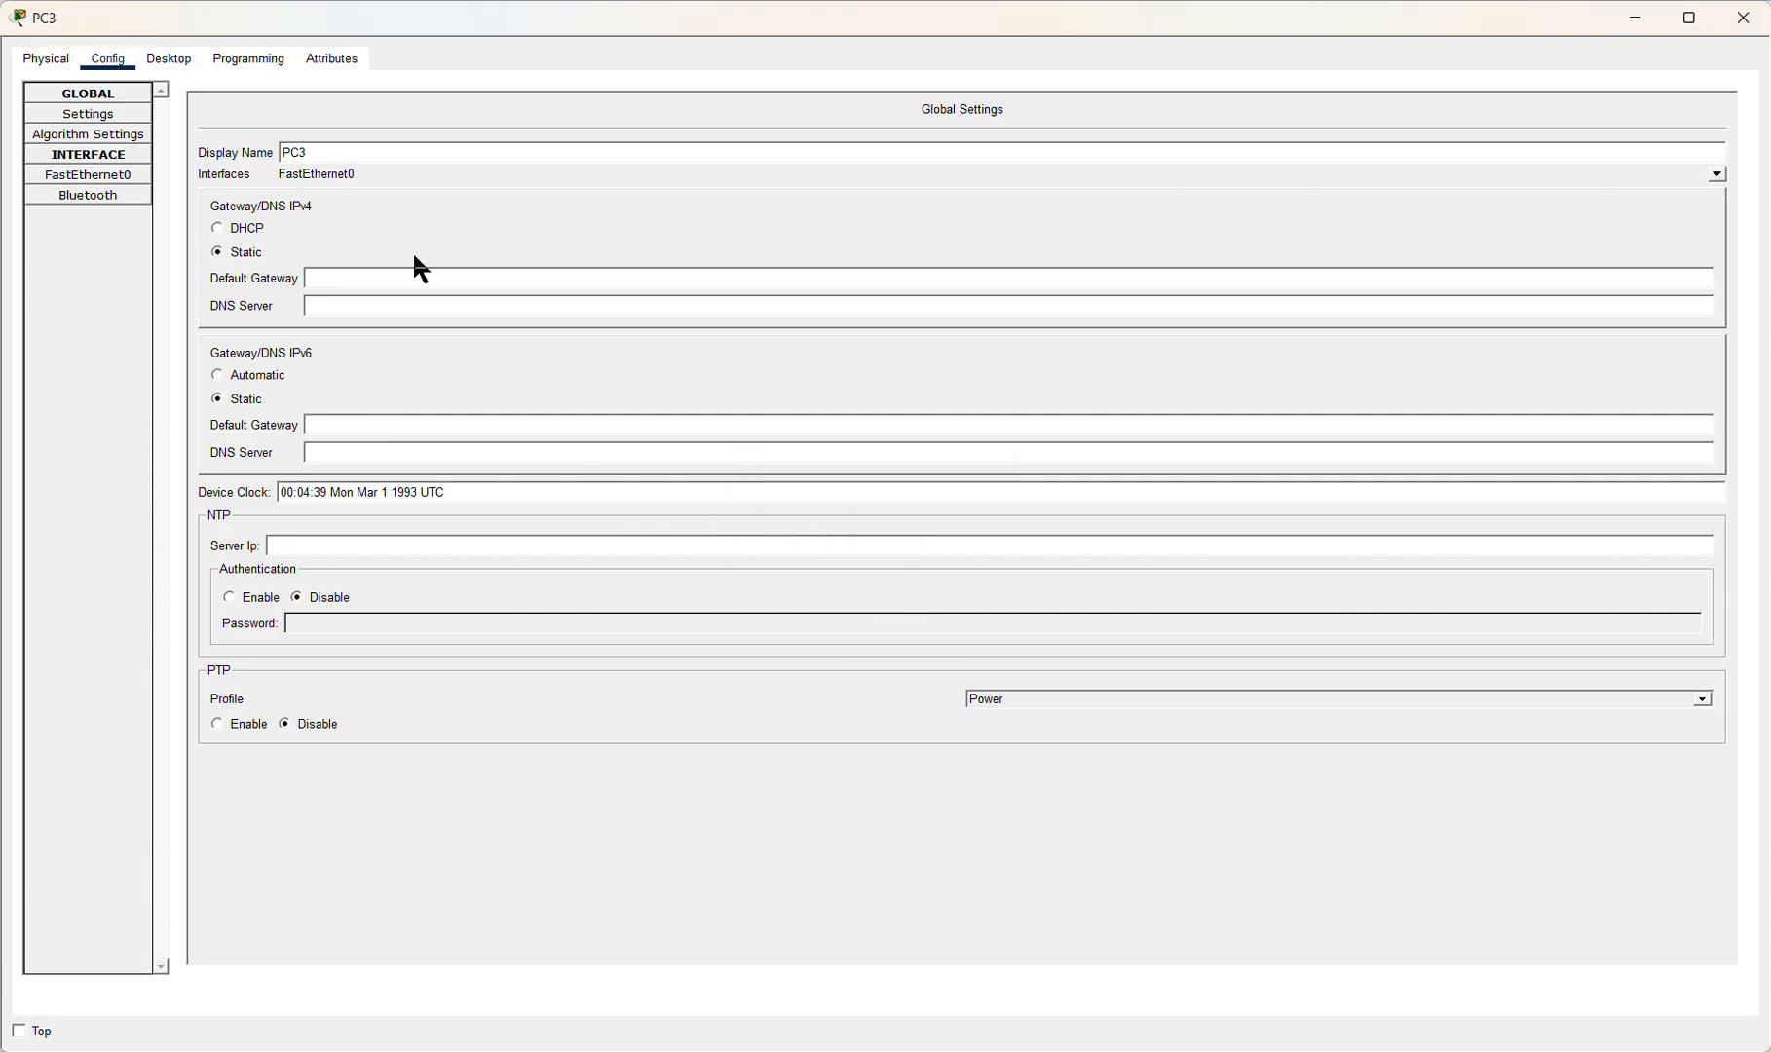
Step: Assign PC3's FastEthernet0 interface the static IPv4 address 192.168.10.4 with subnet mask 255.255.255.0
click(114, 179)
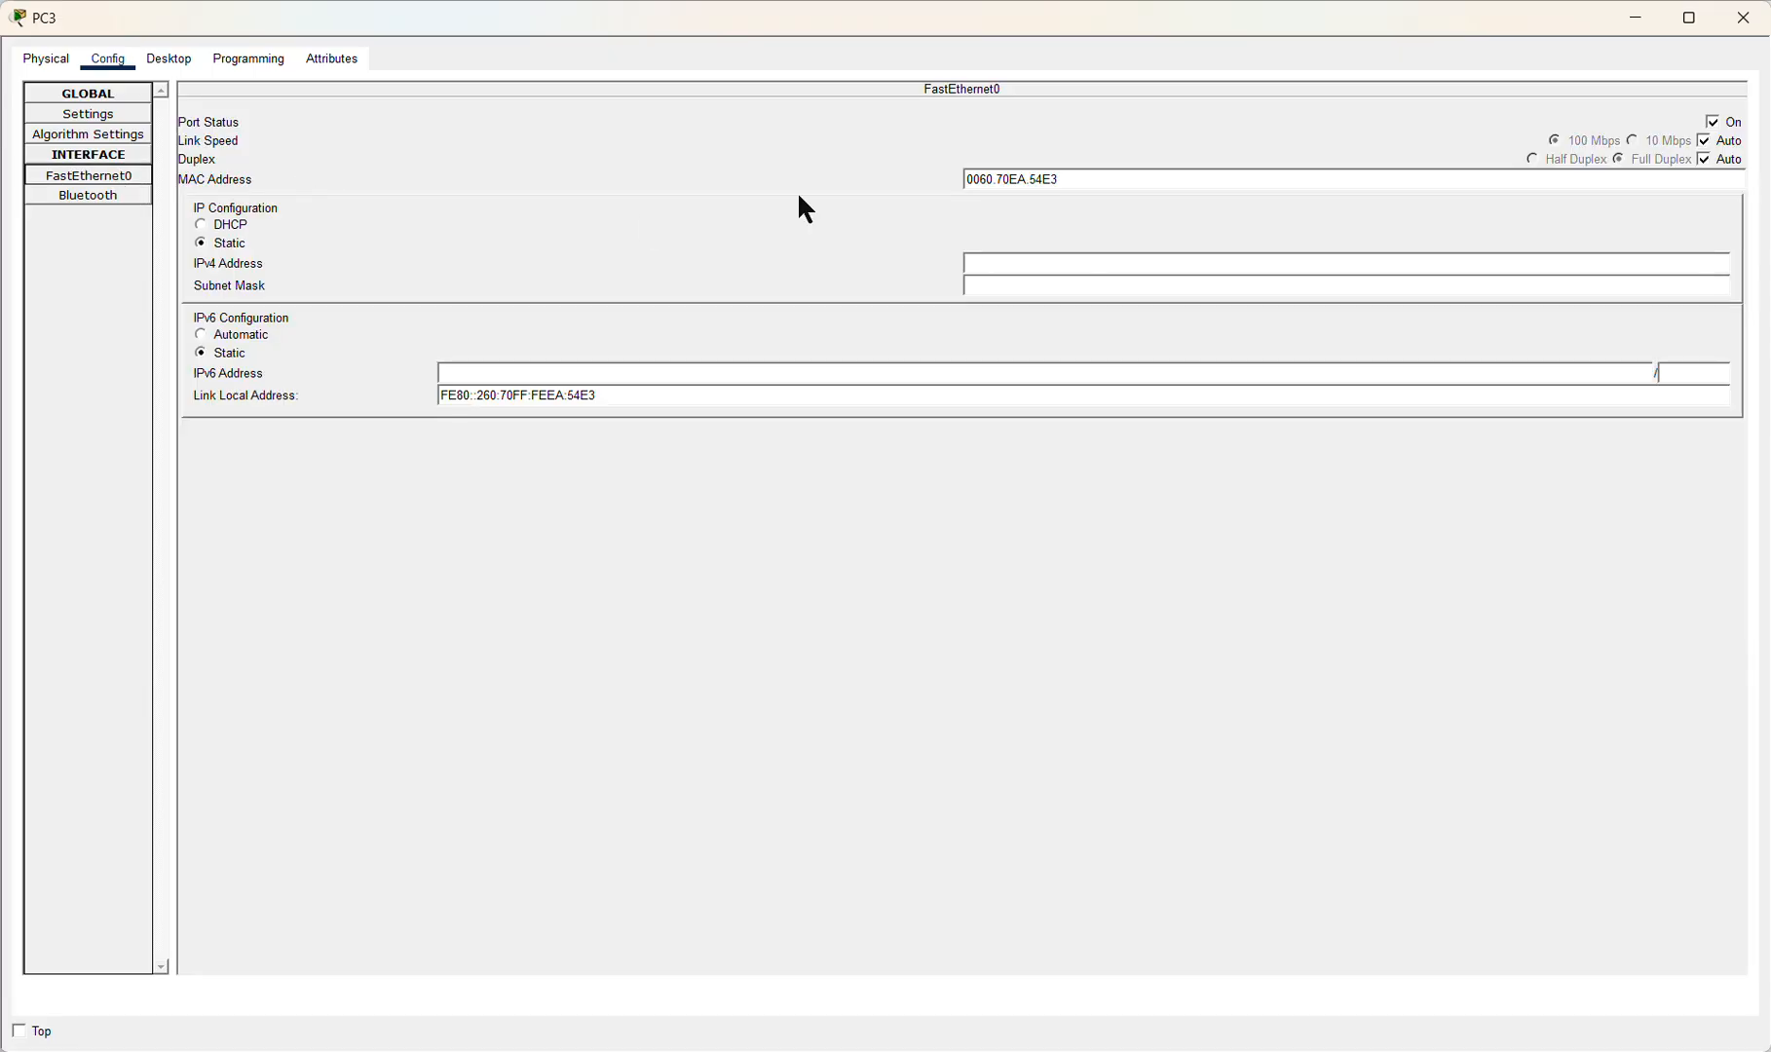
click(1099, 256)
text(192.168.10.4)
click(1073, 289)
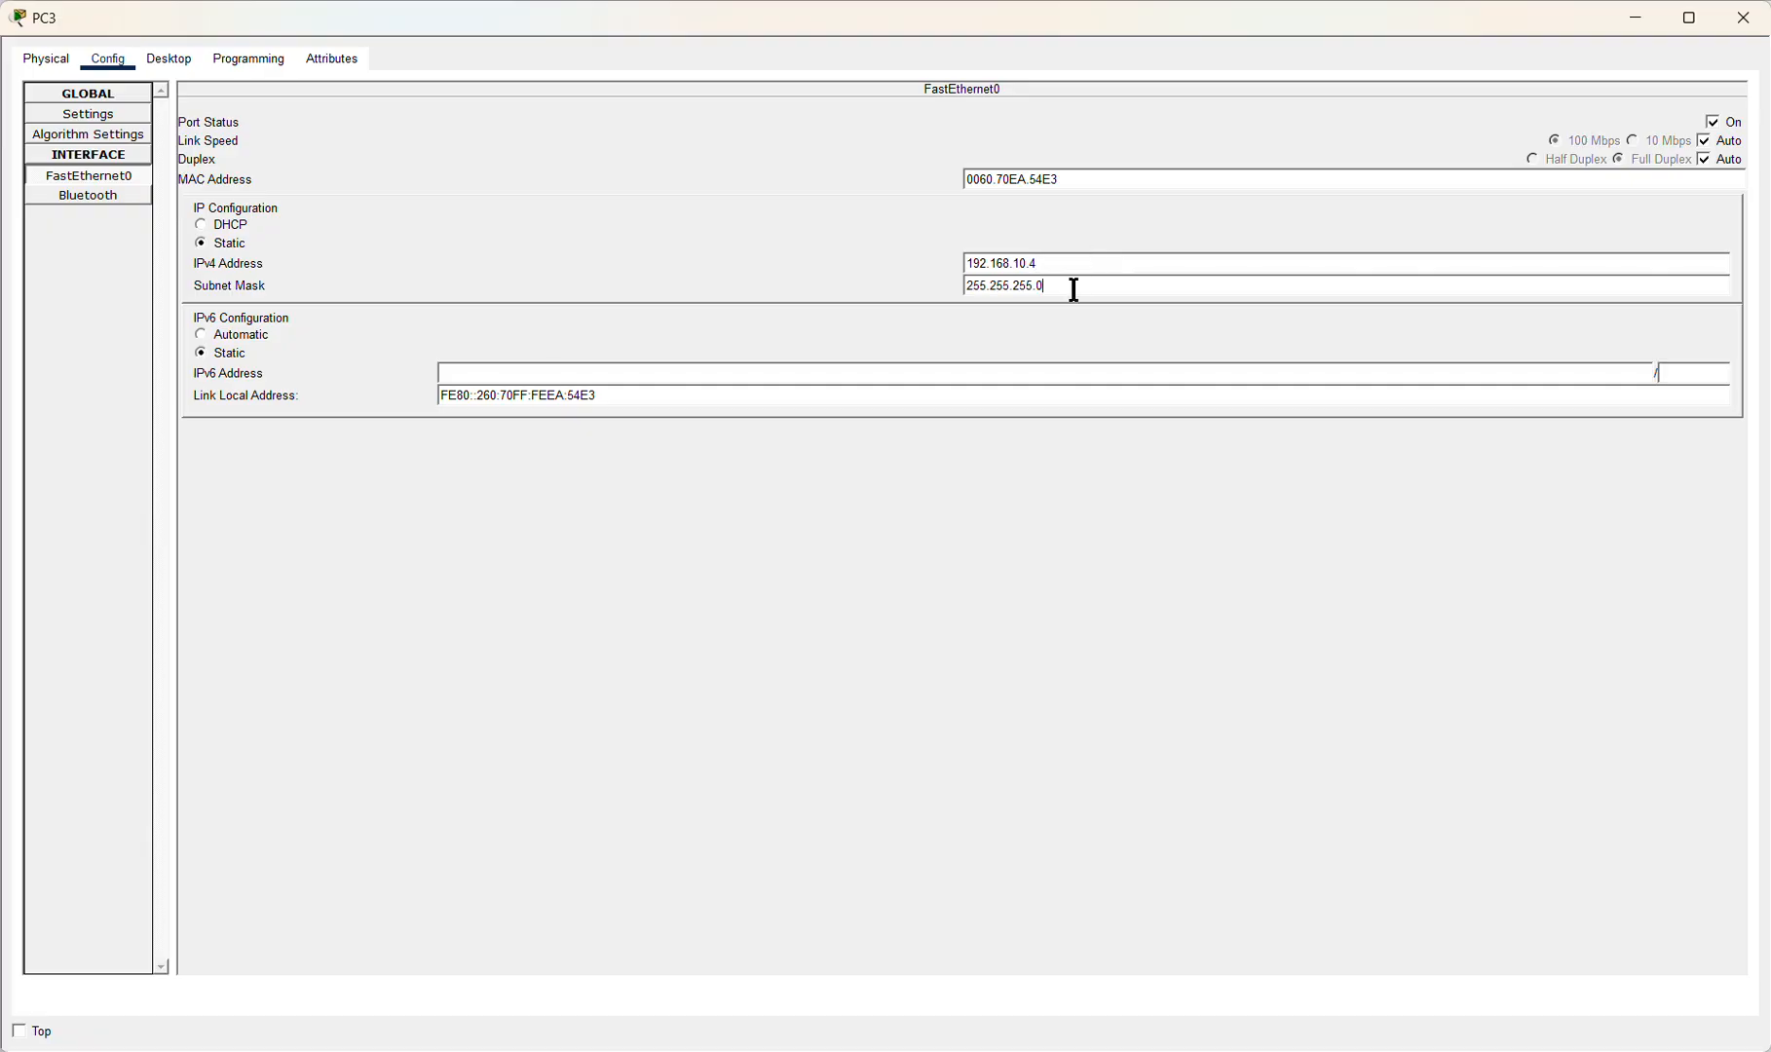
click(1748, 23)
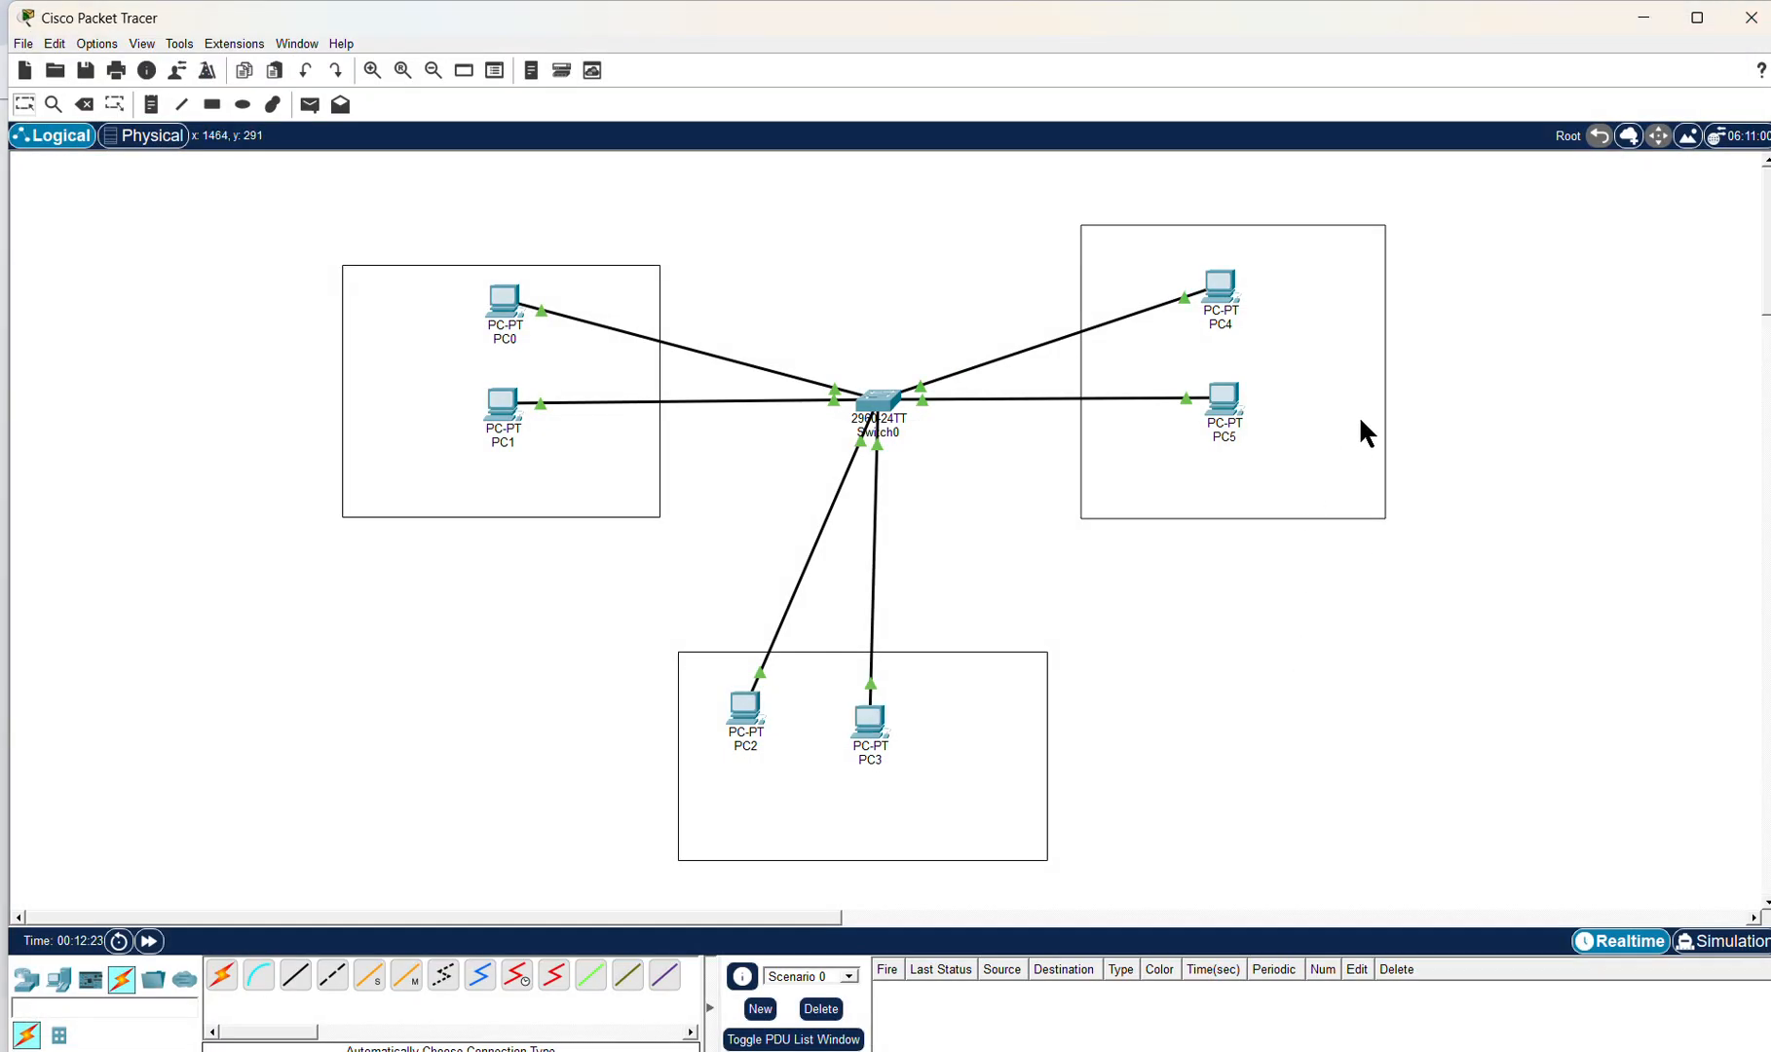
Step: Assign PC4's FastEthernet0 interface the static IPv4 address 192.168.10.5 with subnet mask 255.255.255.0
click(1220, 287)
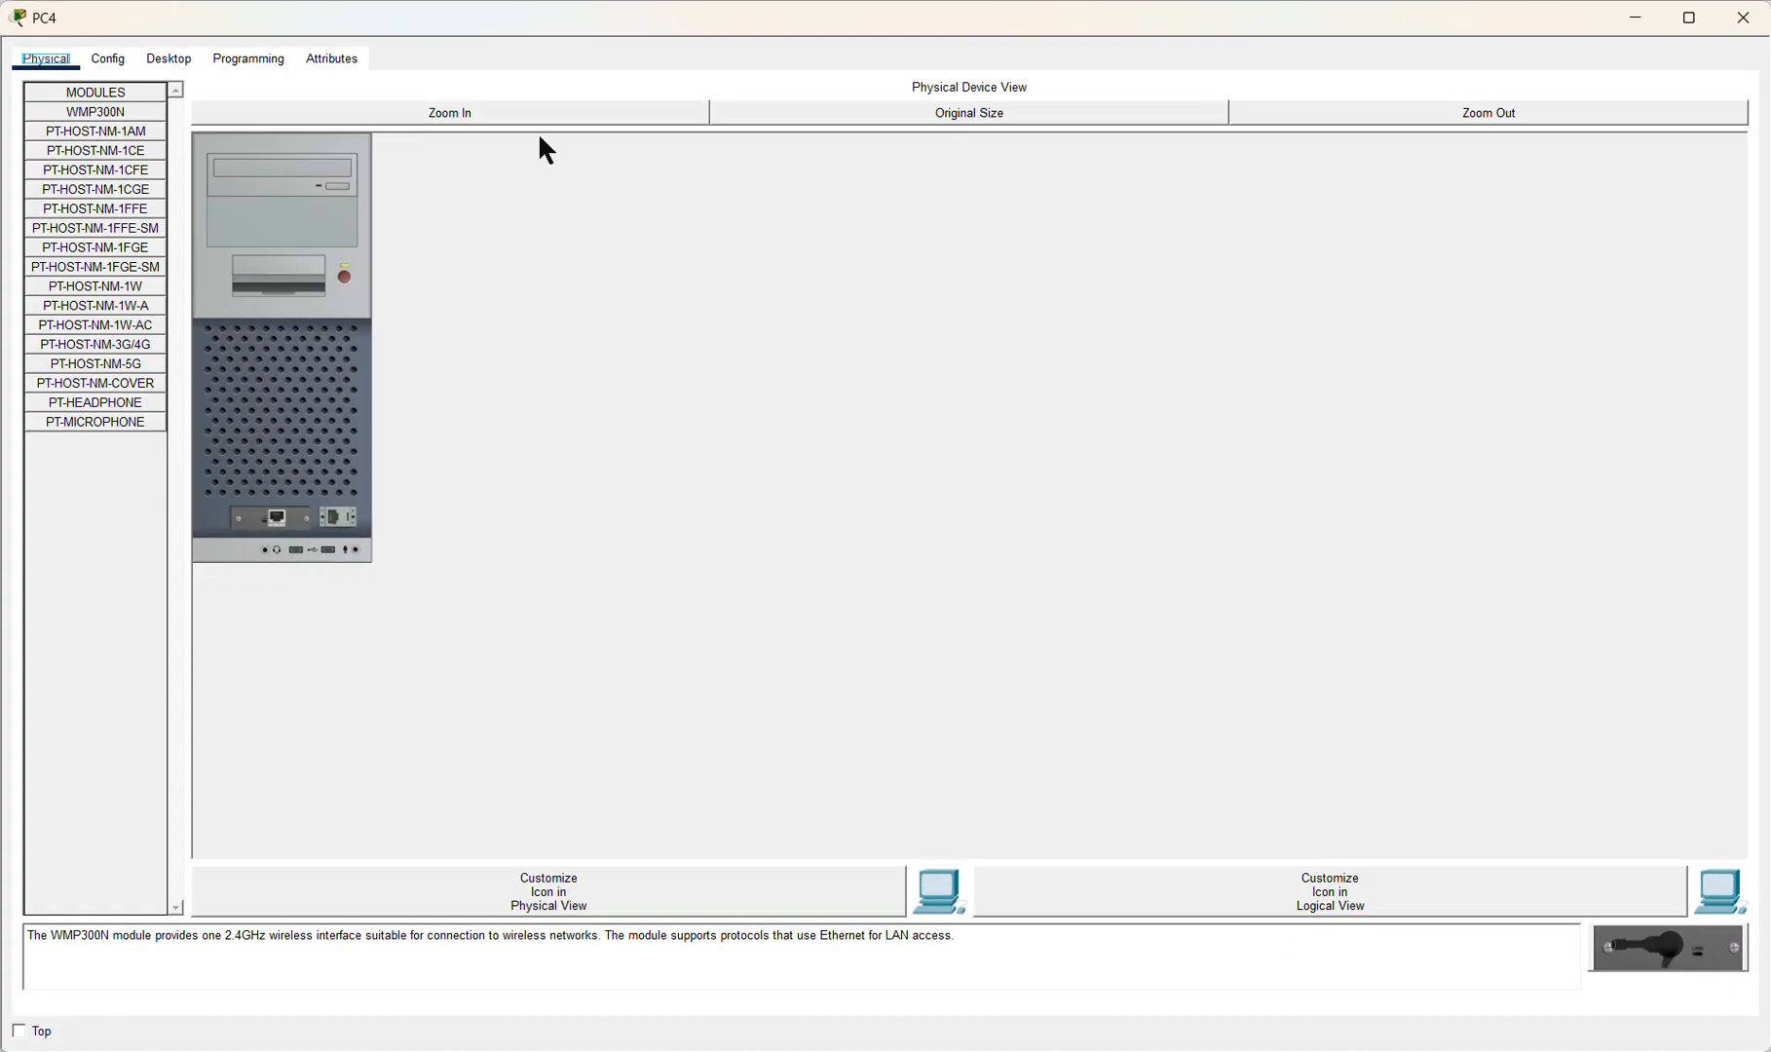
click(117, 60)
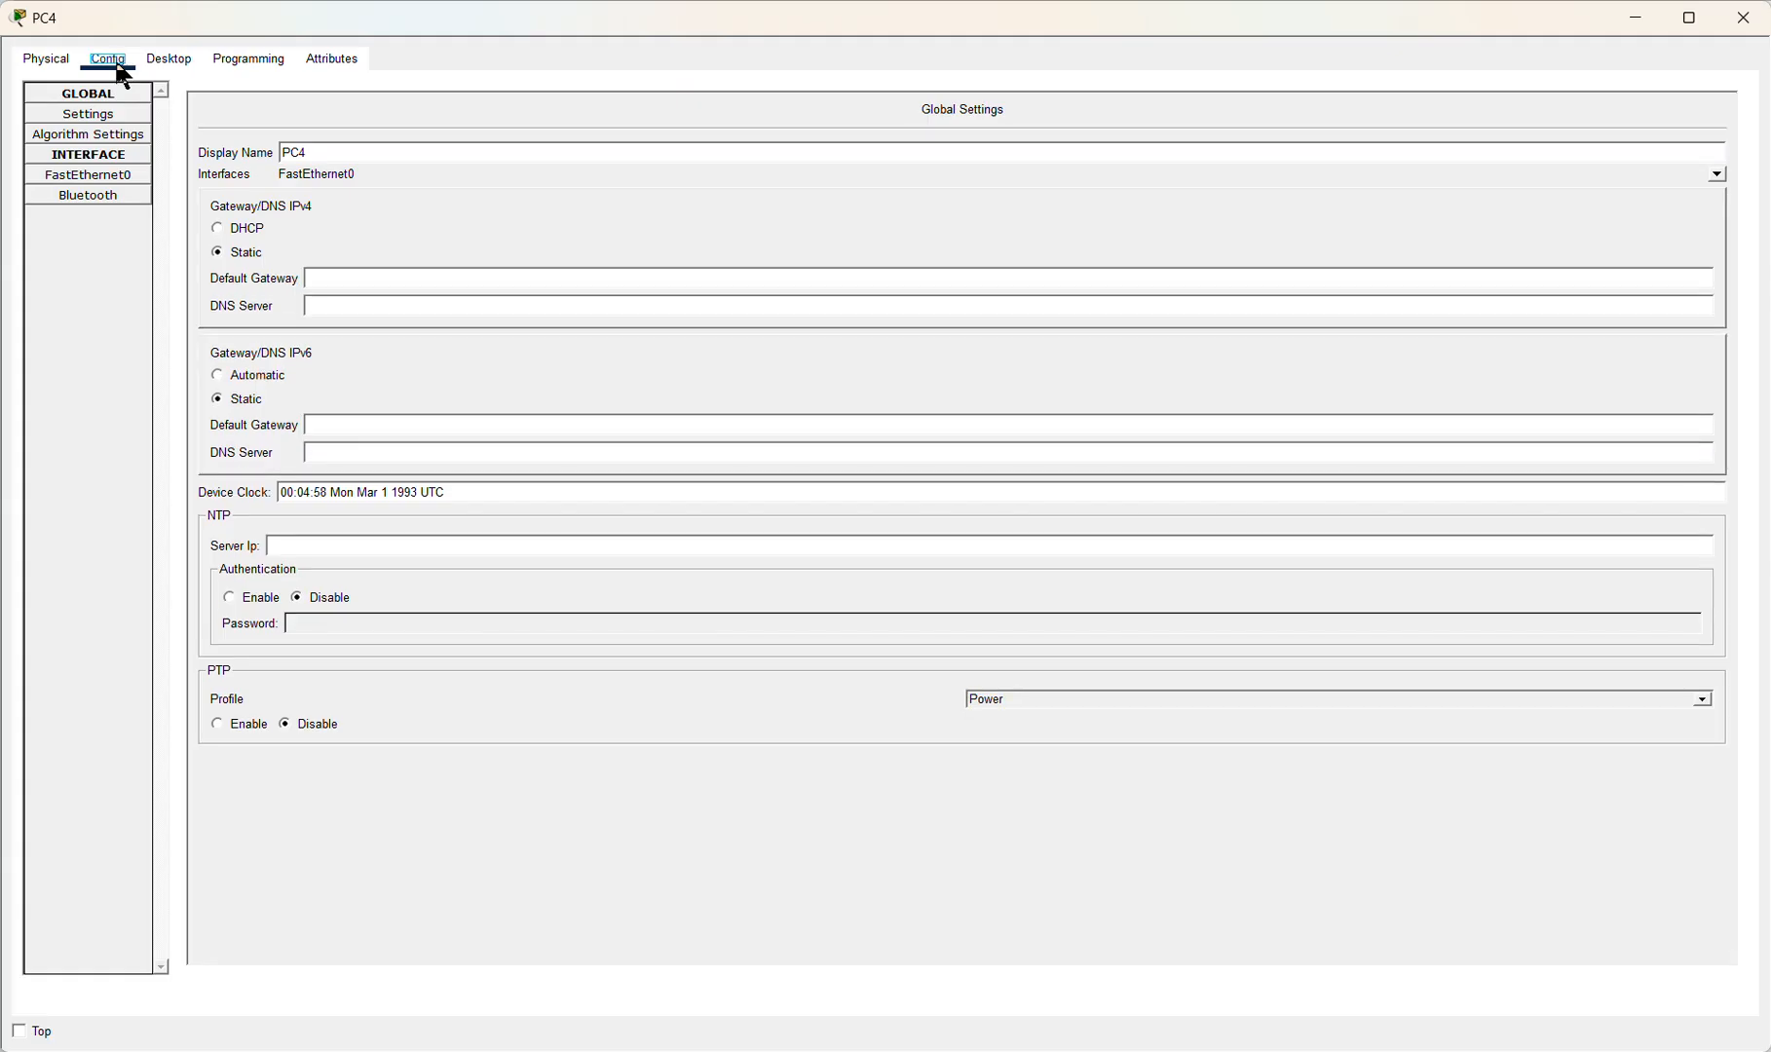
click(97, 175)
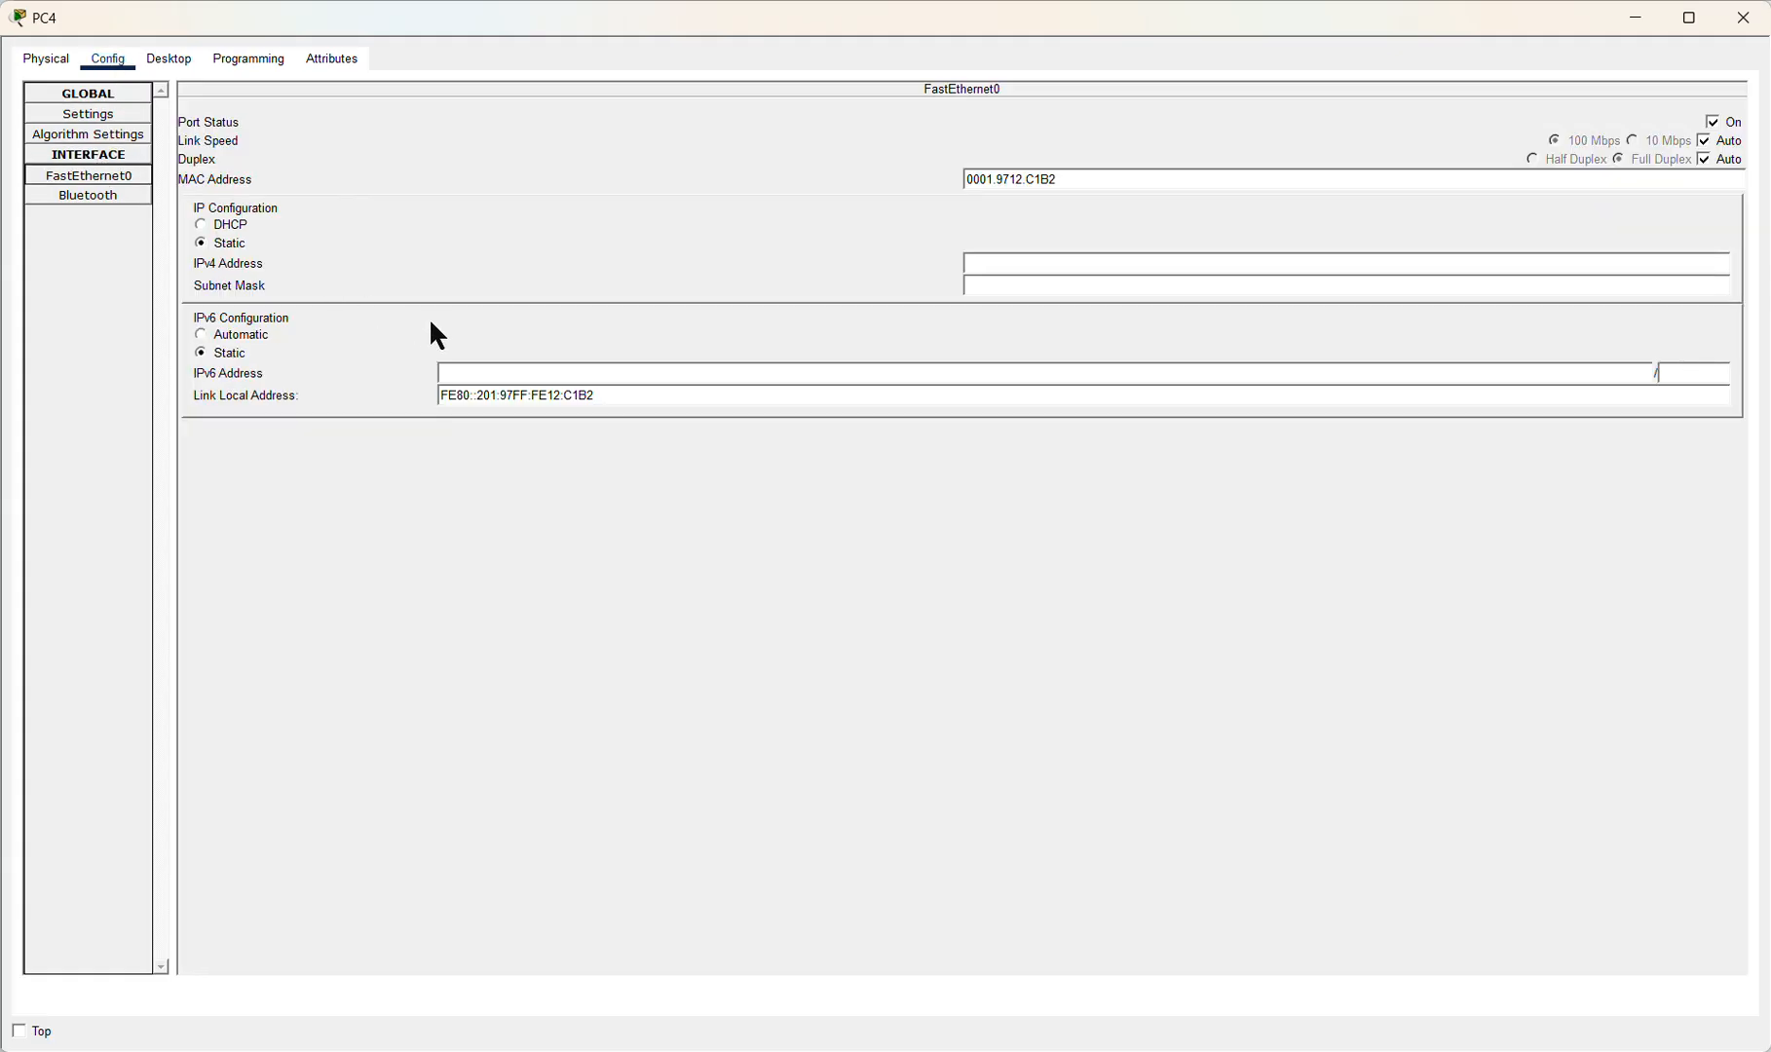
click(1058, 263)
text(192.168.10.5)
click(1057, 286)
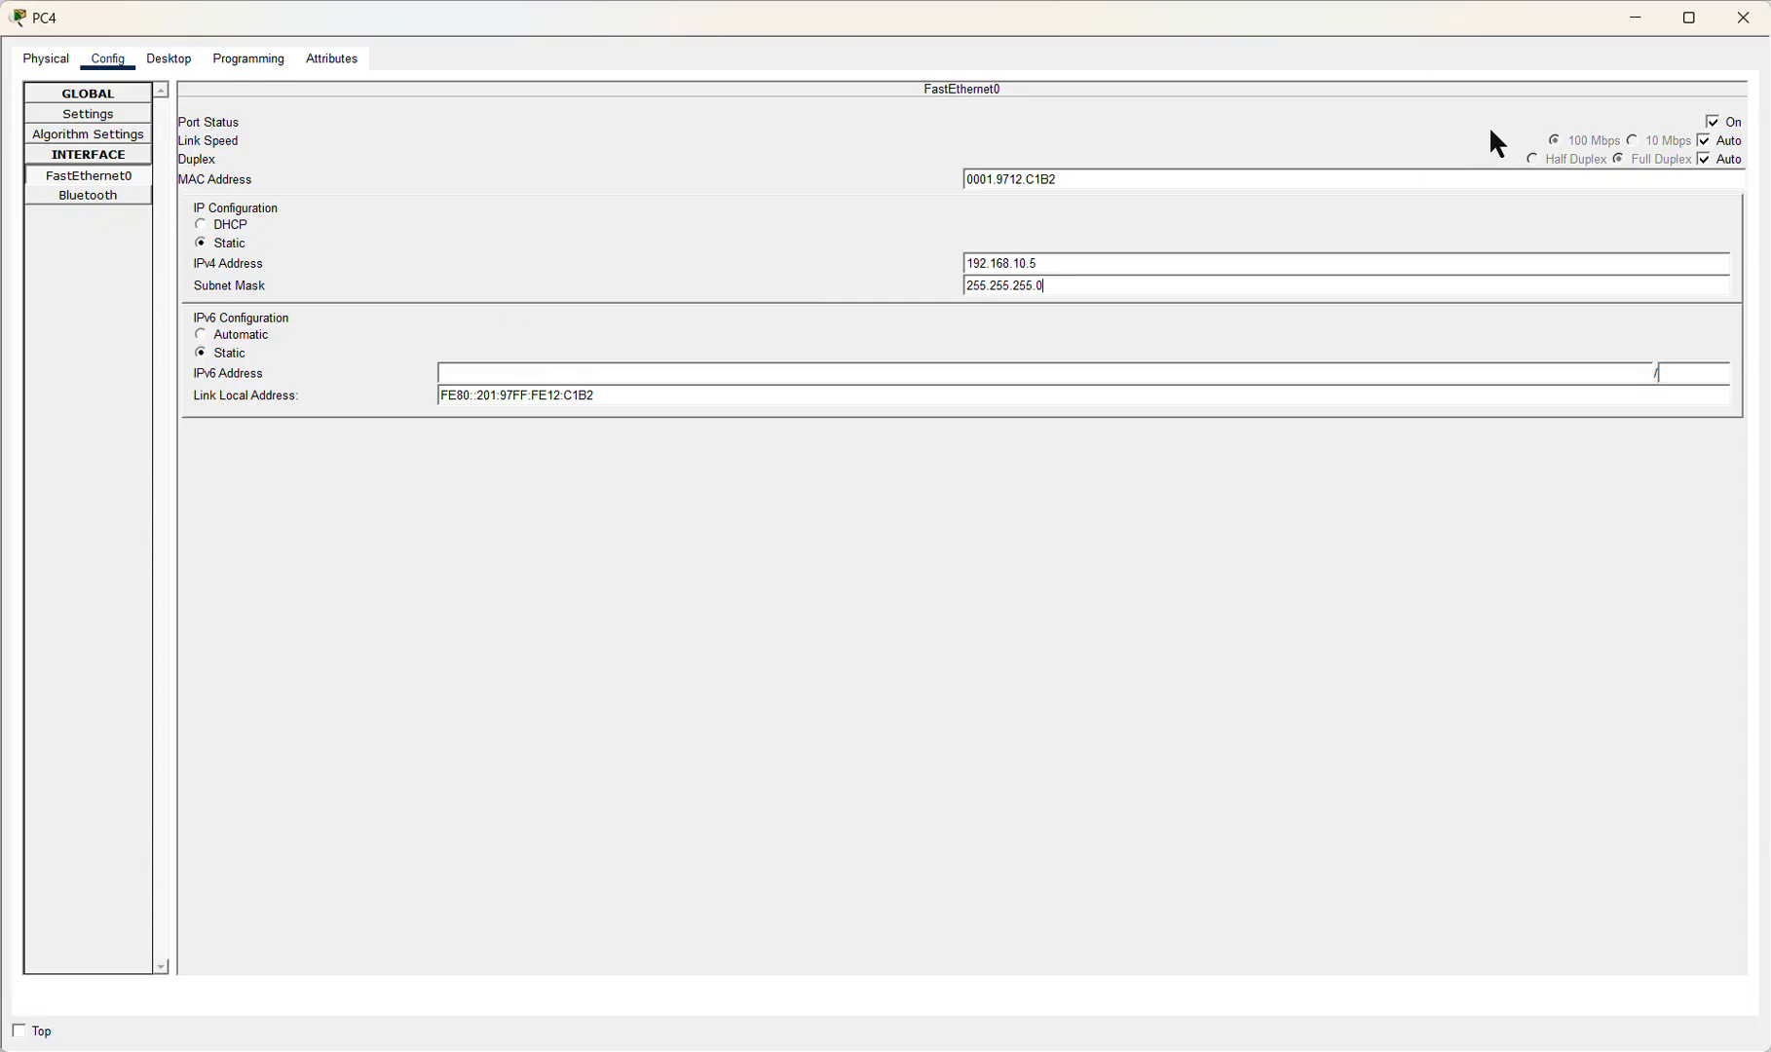
click(1742, 17)
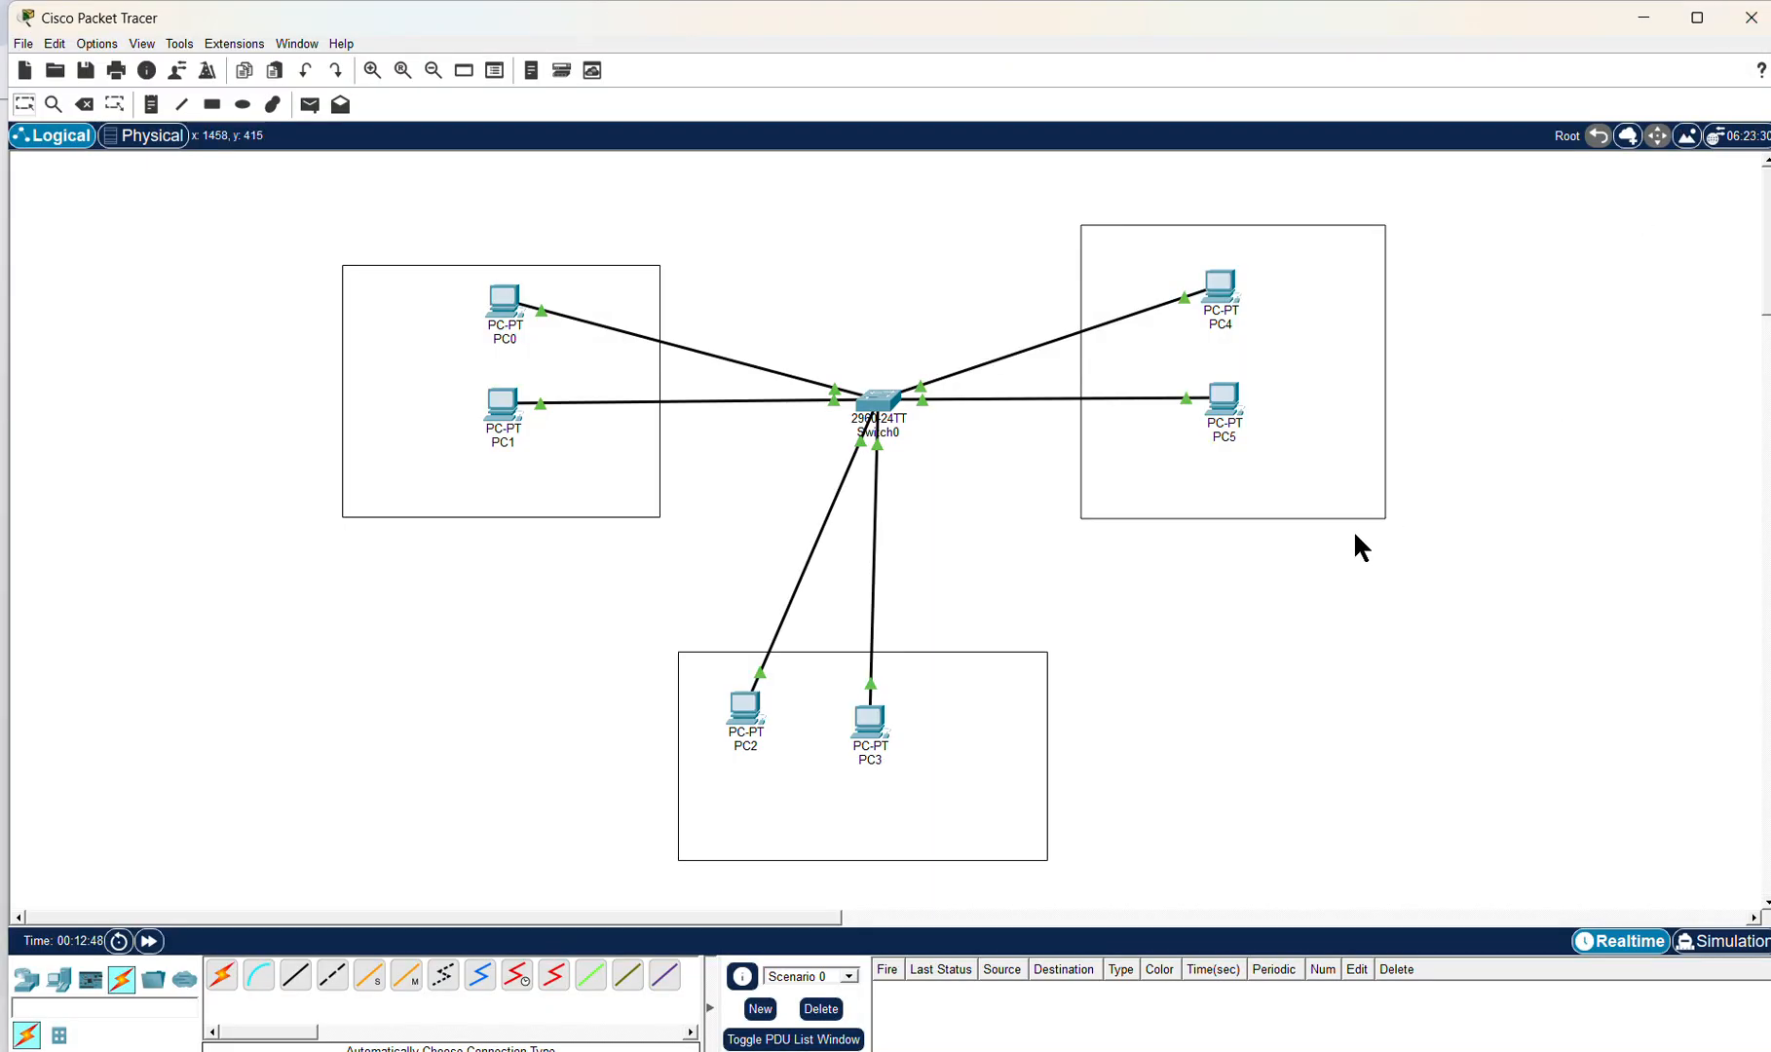
Step: Assign PC5's FastEthernet0 interface the static IPv4 address 192.168.10.6 with subnet mask 255.255.255.0
click(1234, 419)
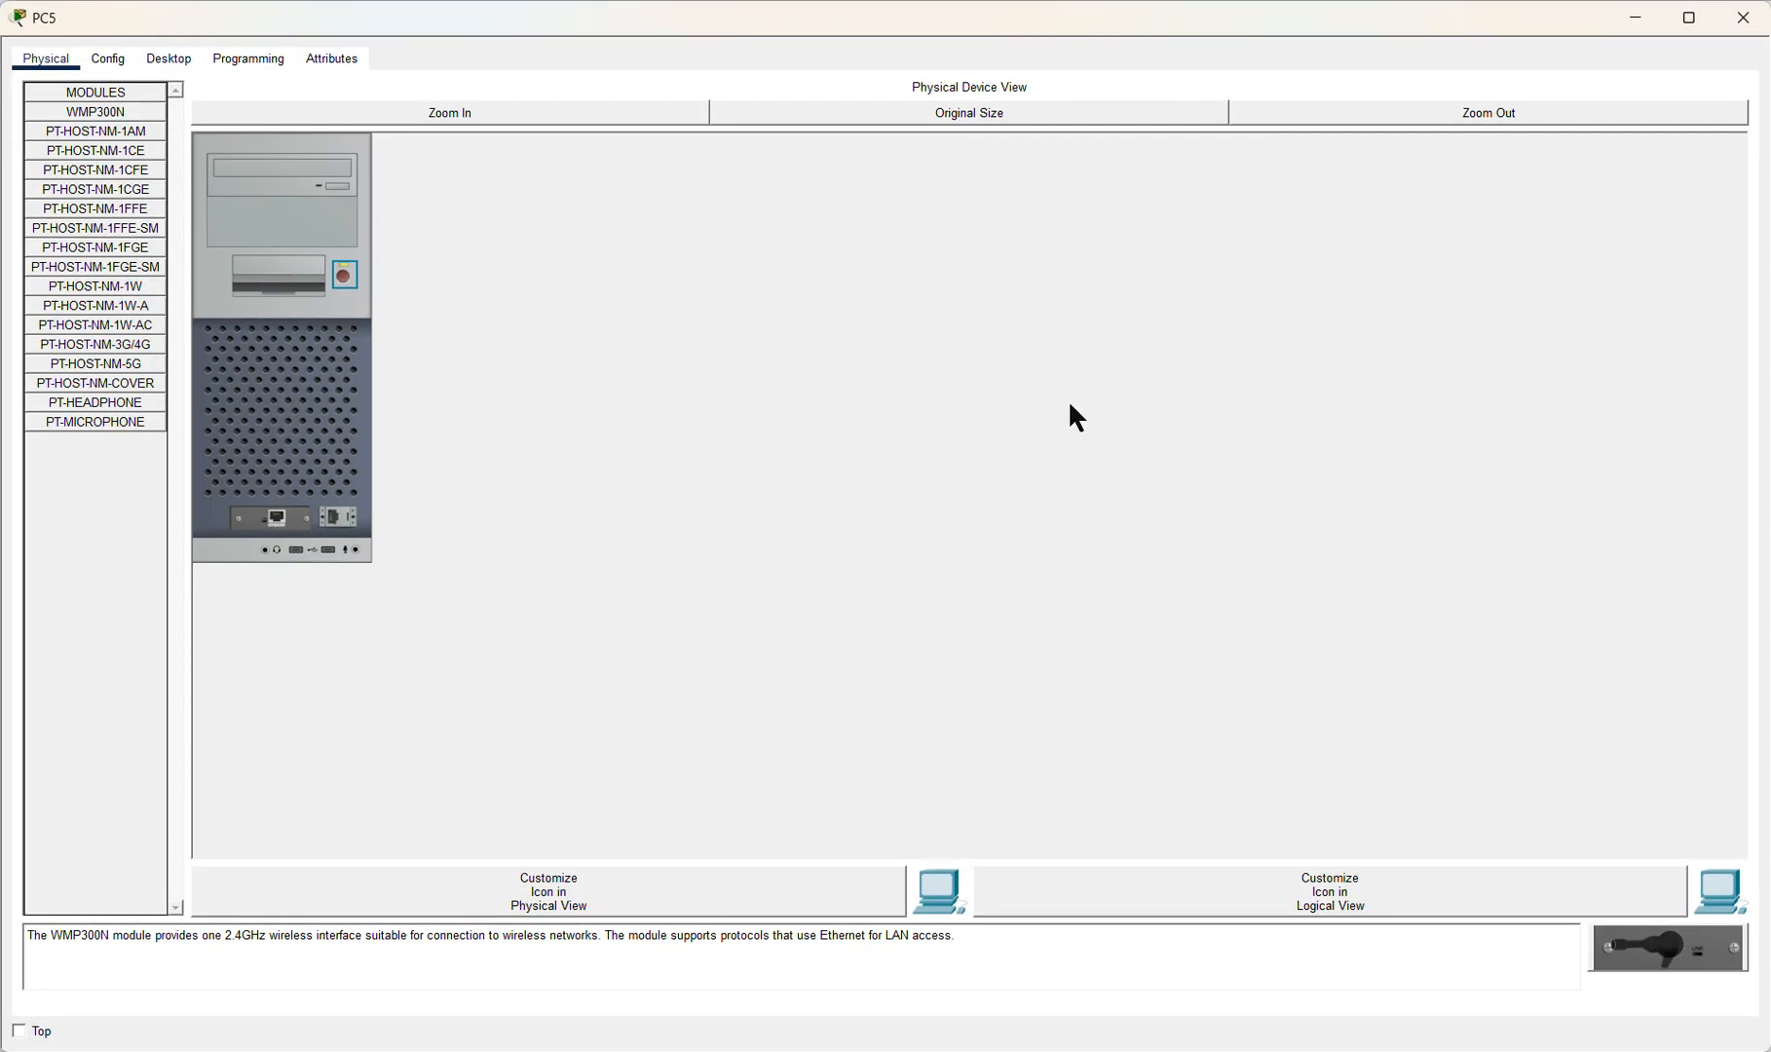
click(109, 61)
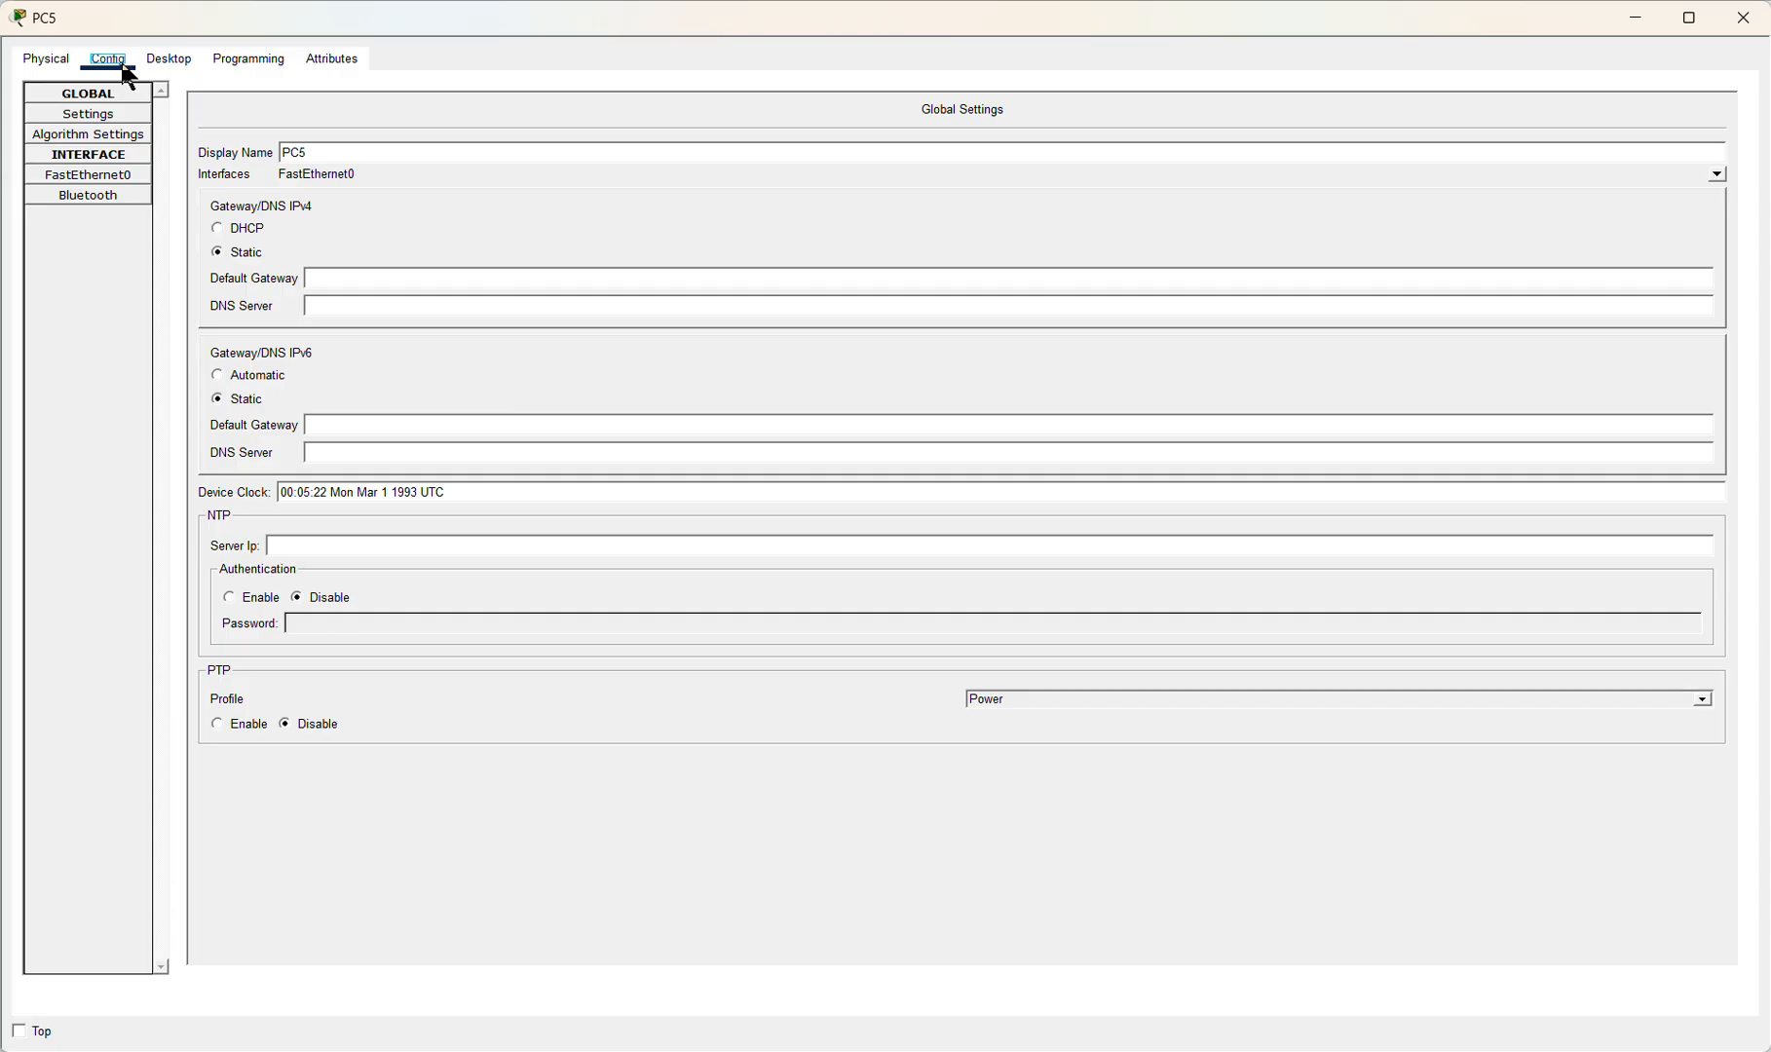
click(116, 179)
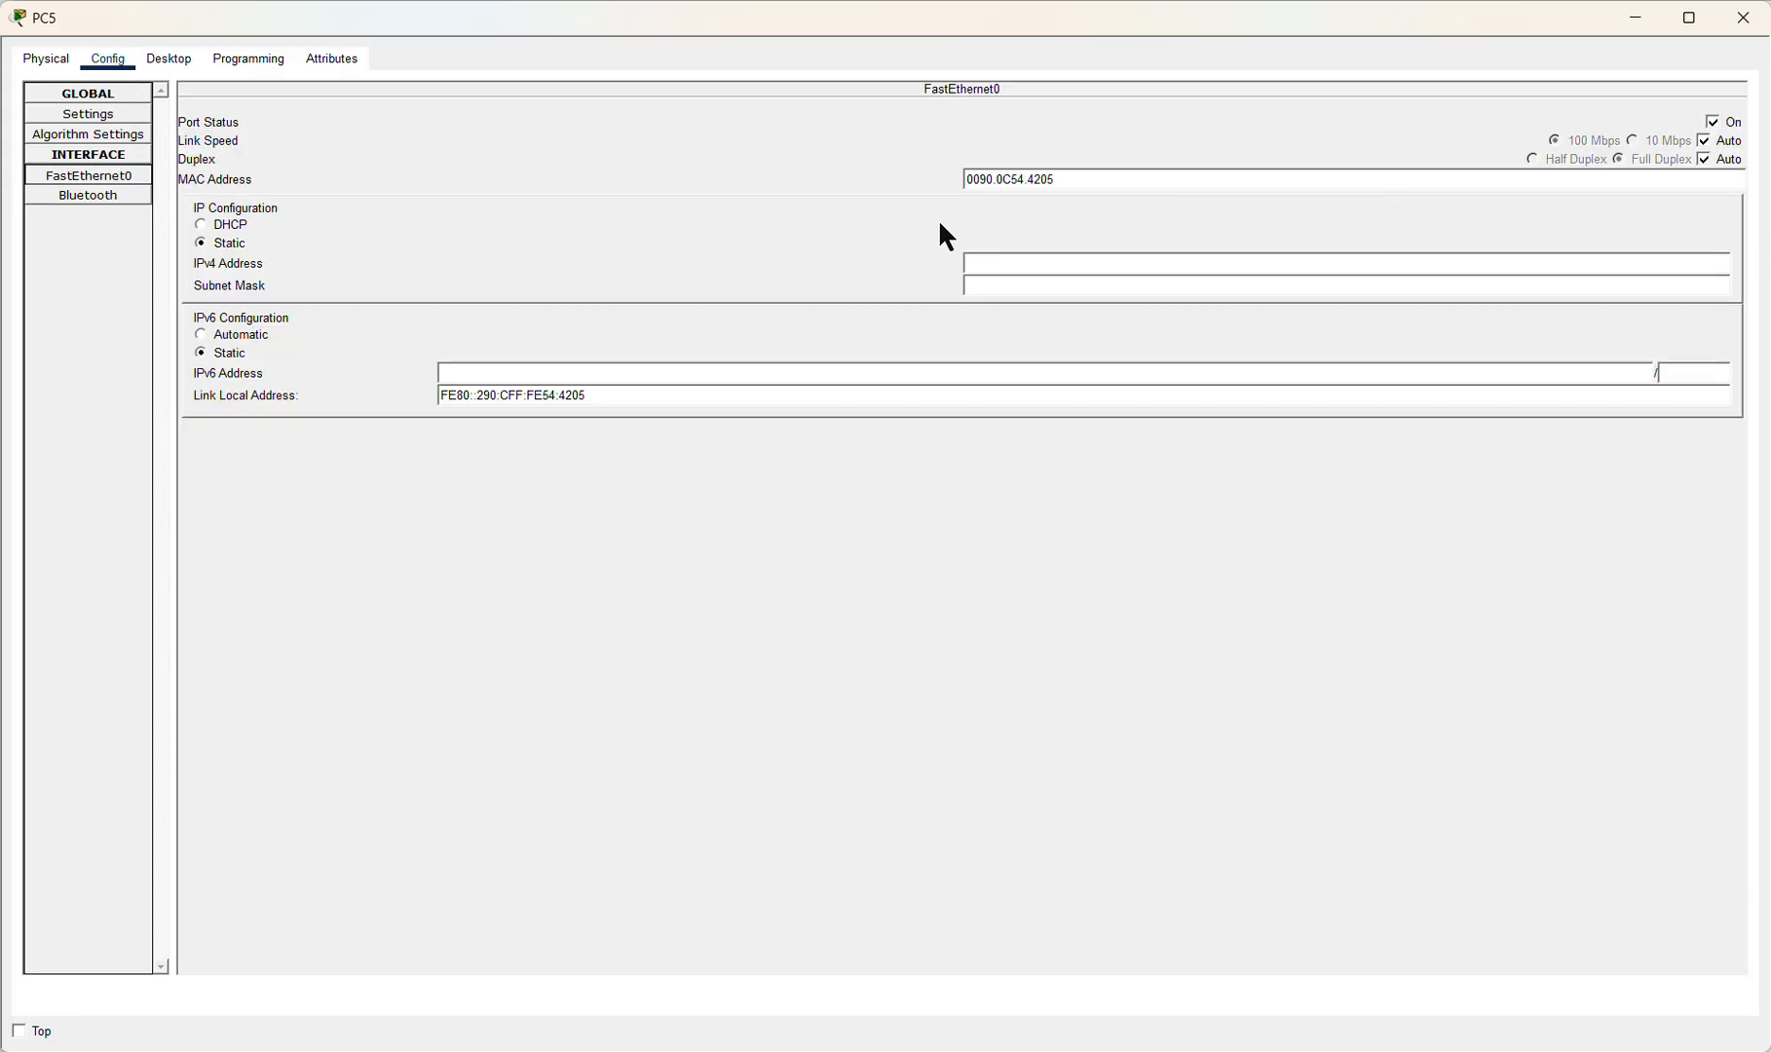
click(1003, 265)
text(192.168.10.6)
click(1032, 288)
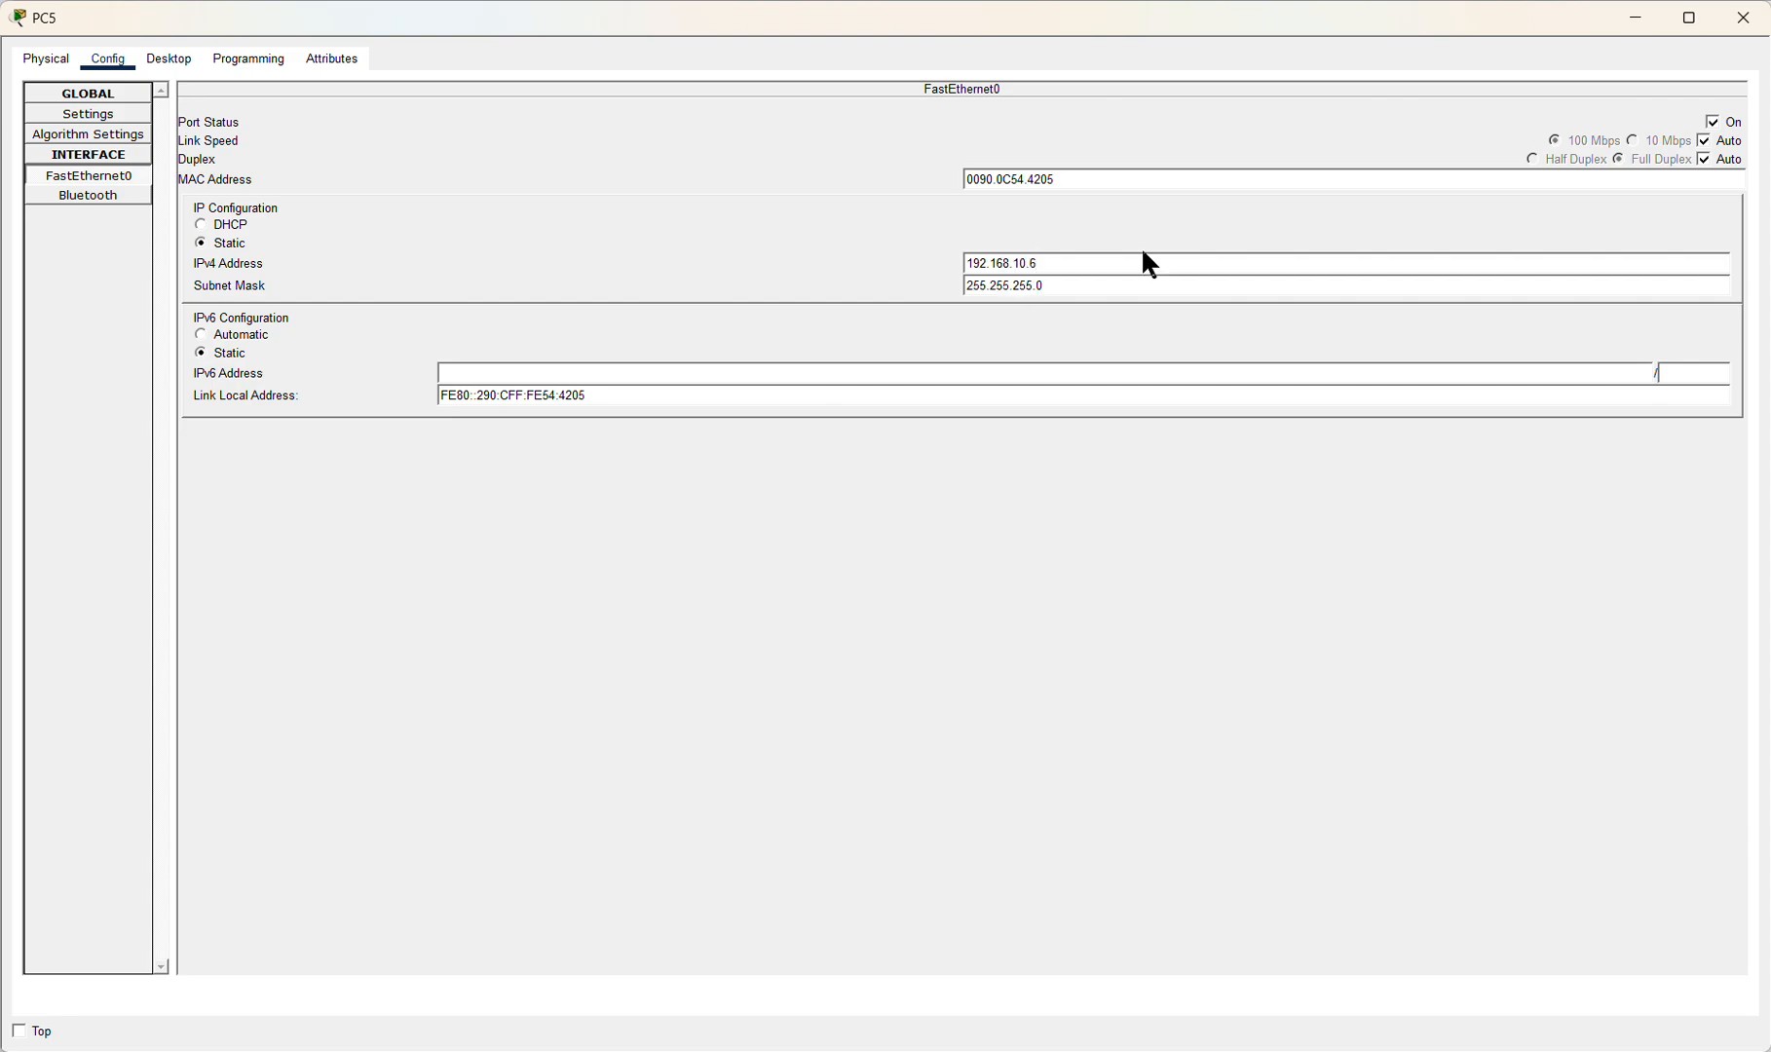
Step: Close PC5's settings and review the IP address details of the PCs in all three groups
click(1744, 20)
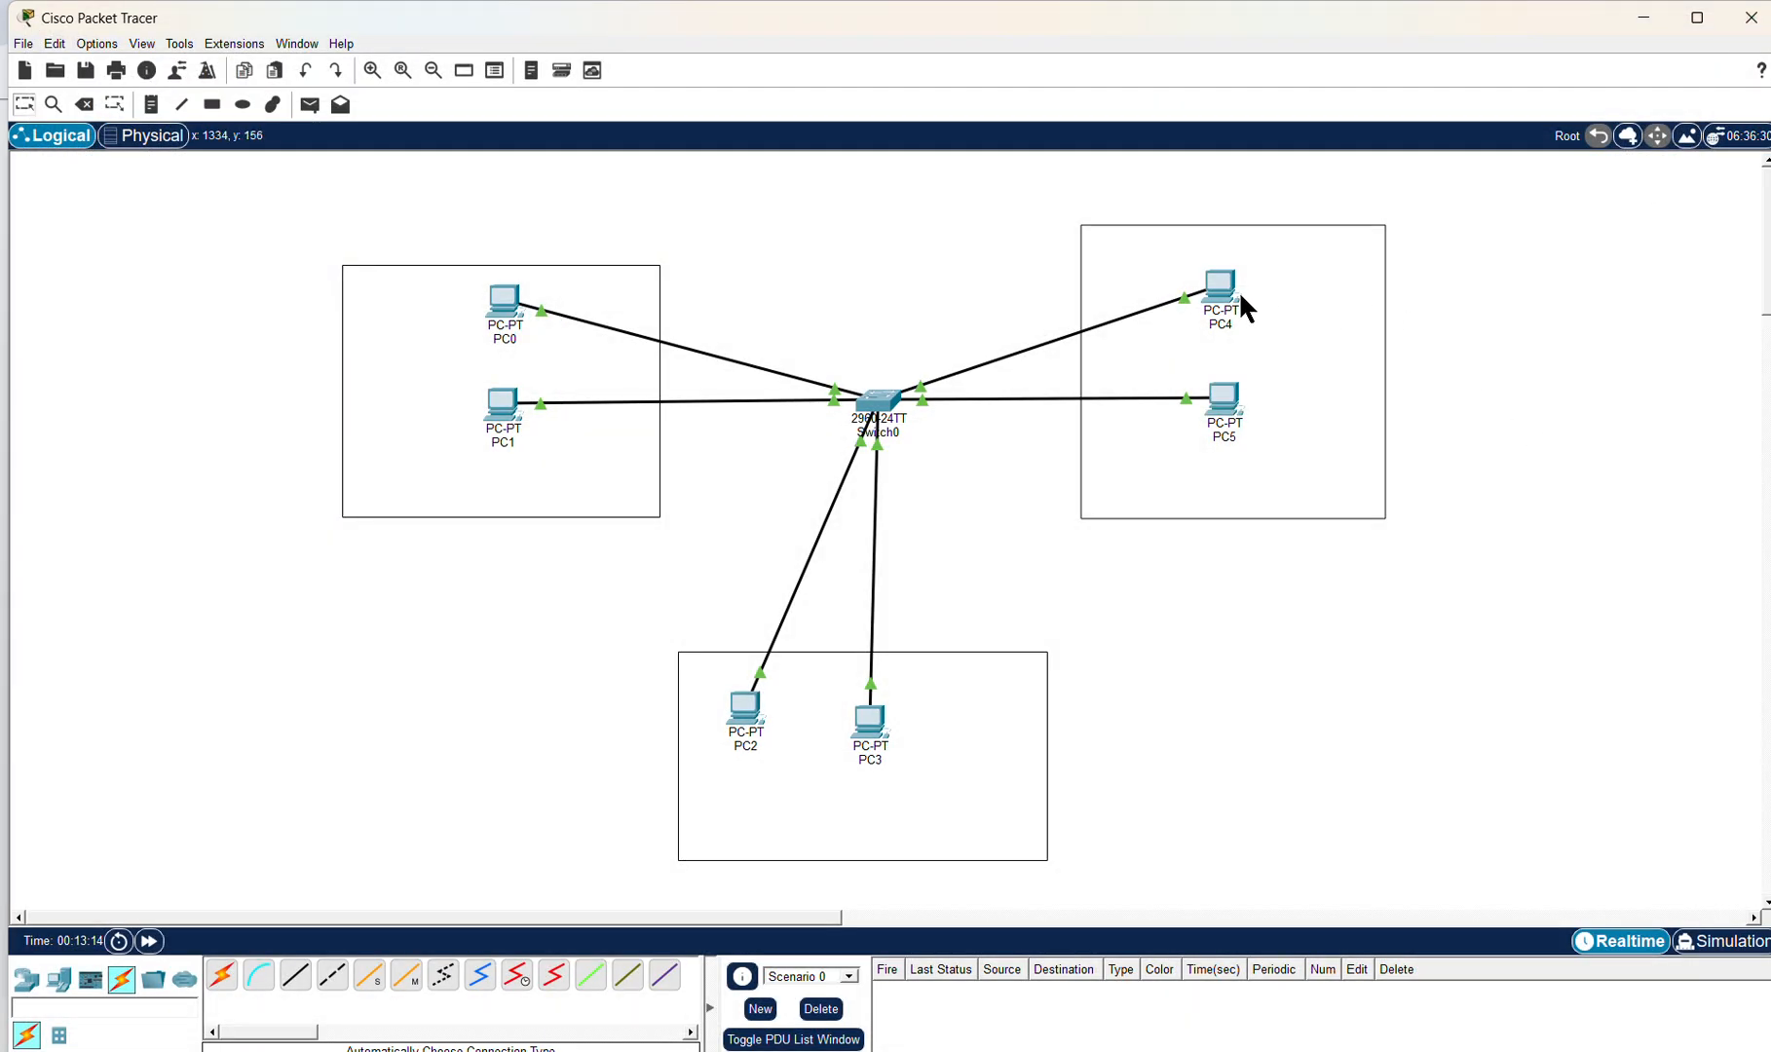
mouse_move(1229, 295)
mouse_move(1229, 417)
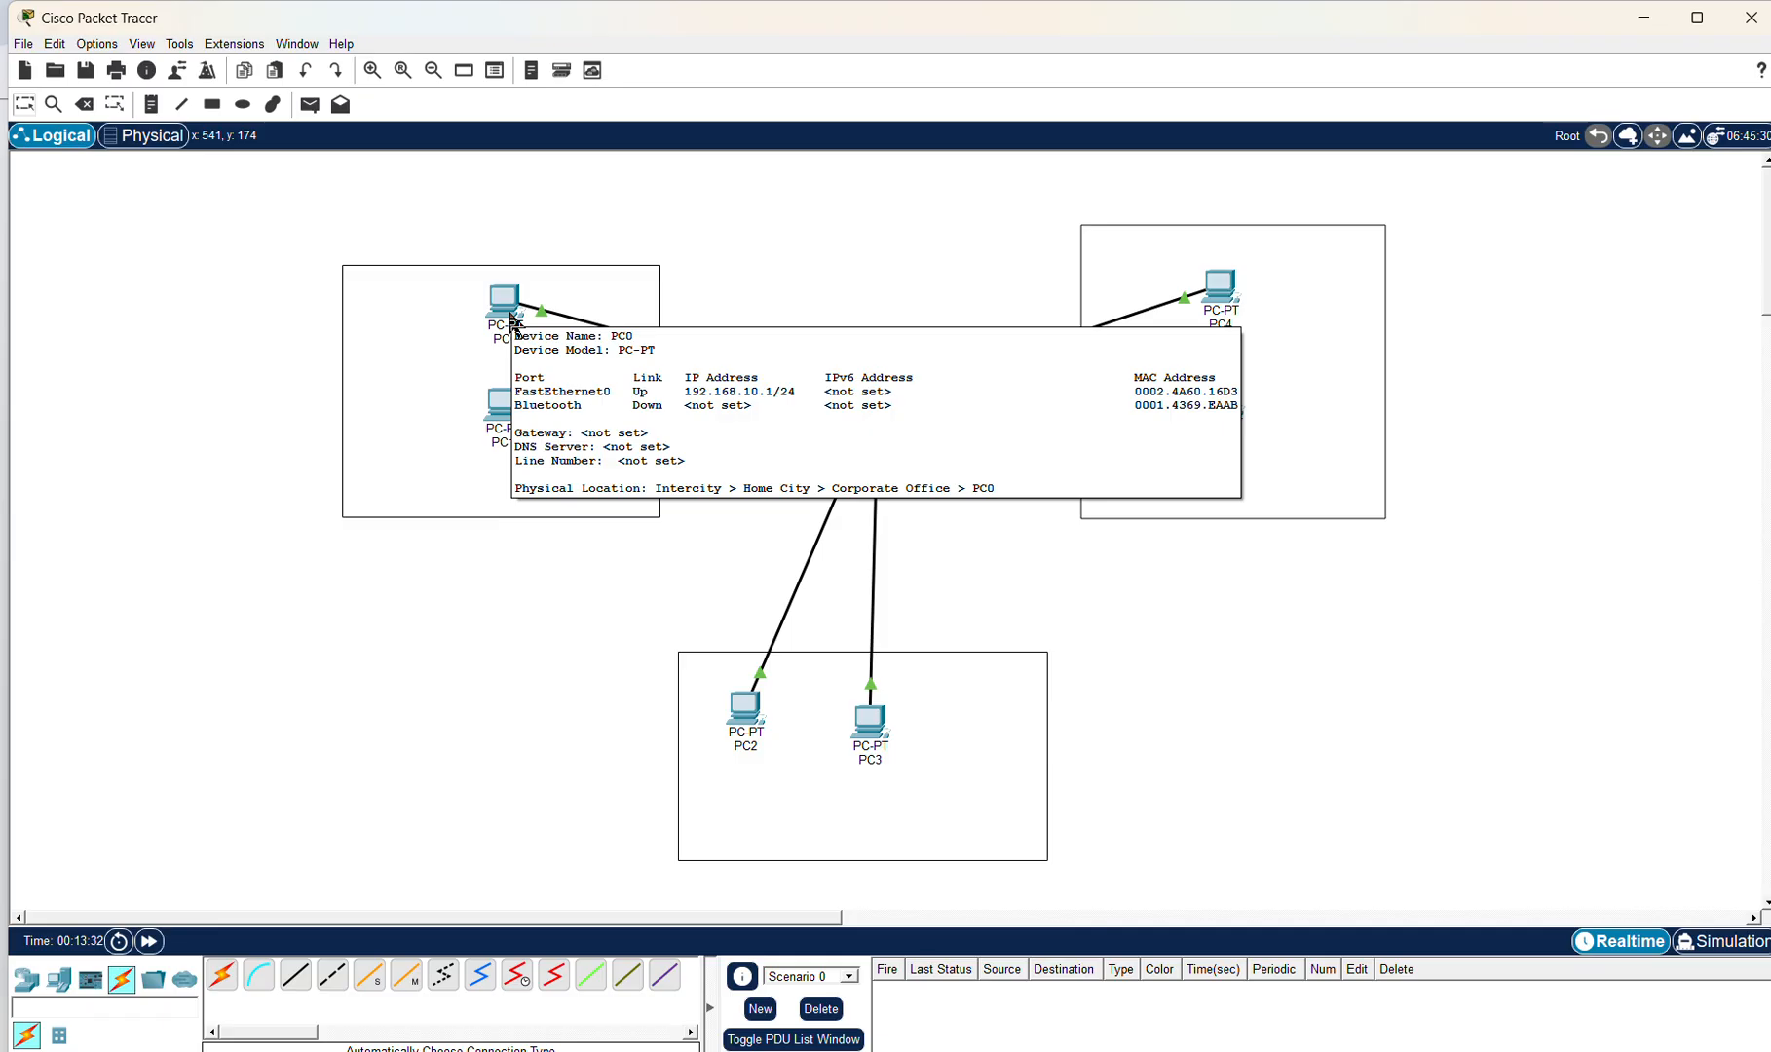
mouse_move(497, 418)
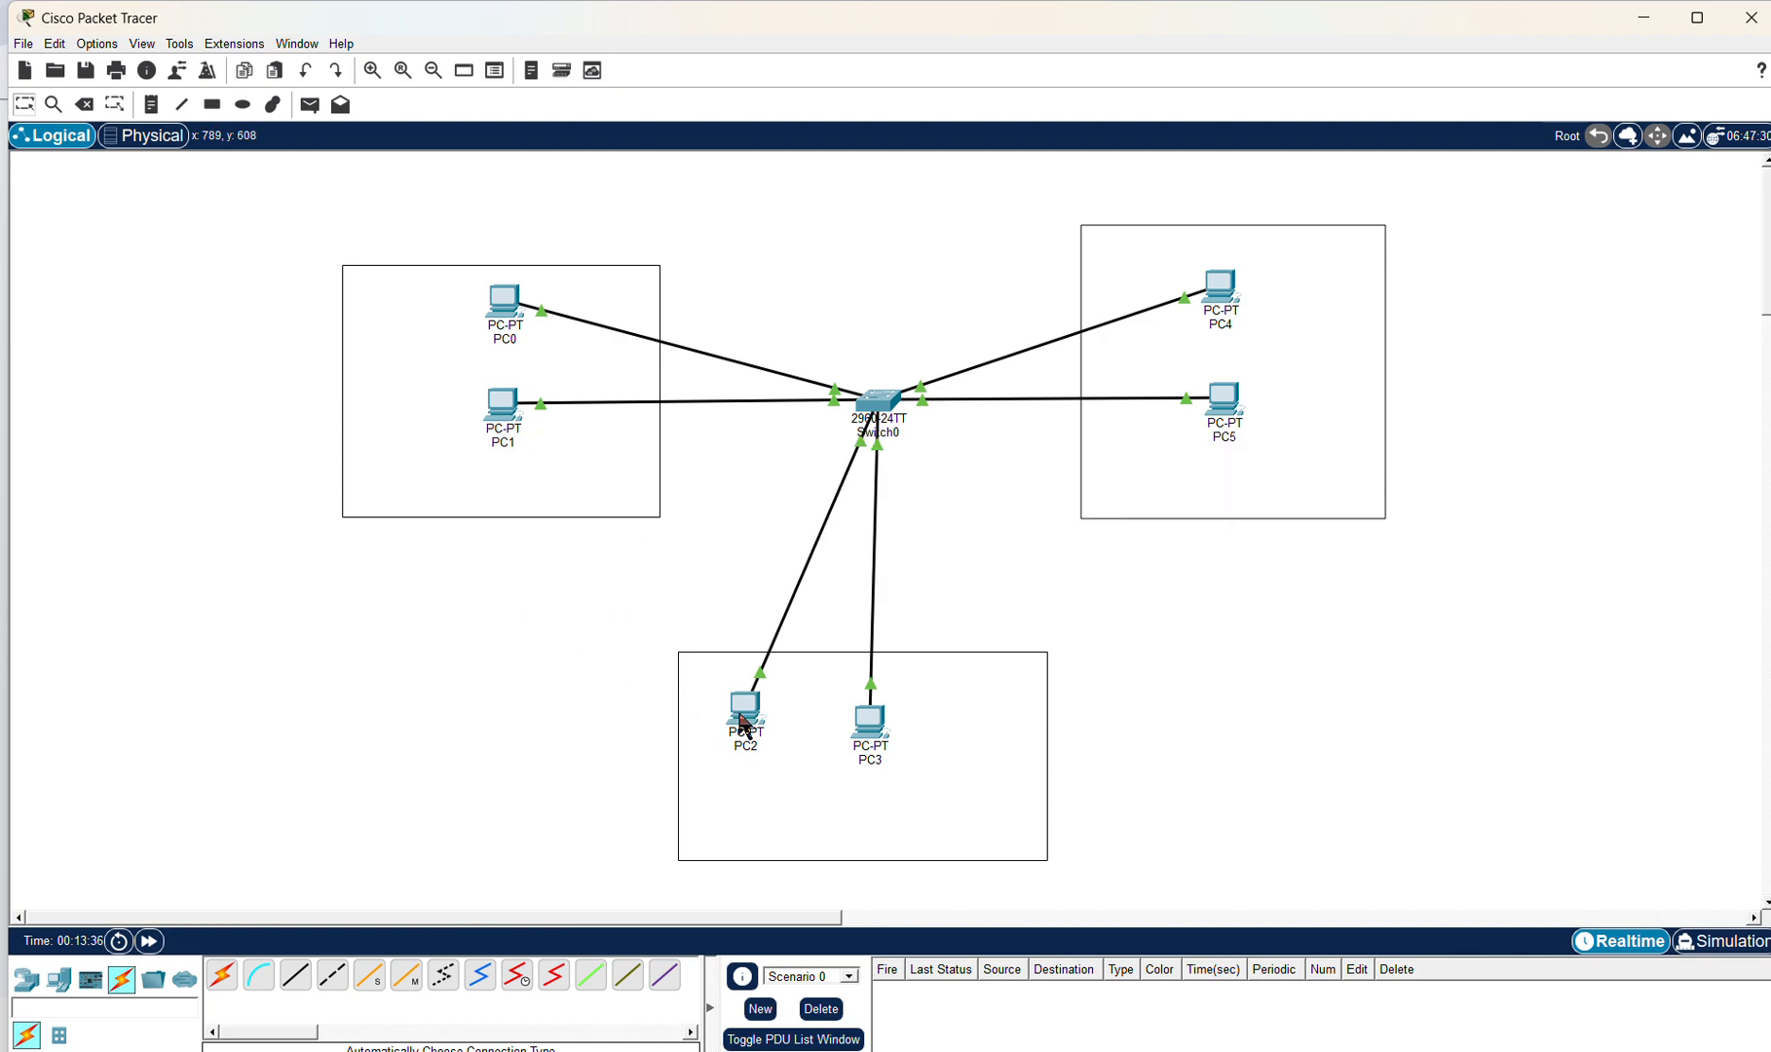
mouse_move(749, 722)
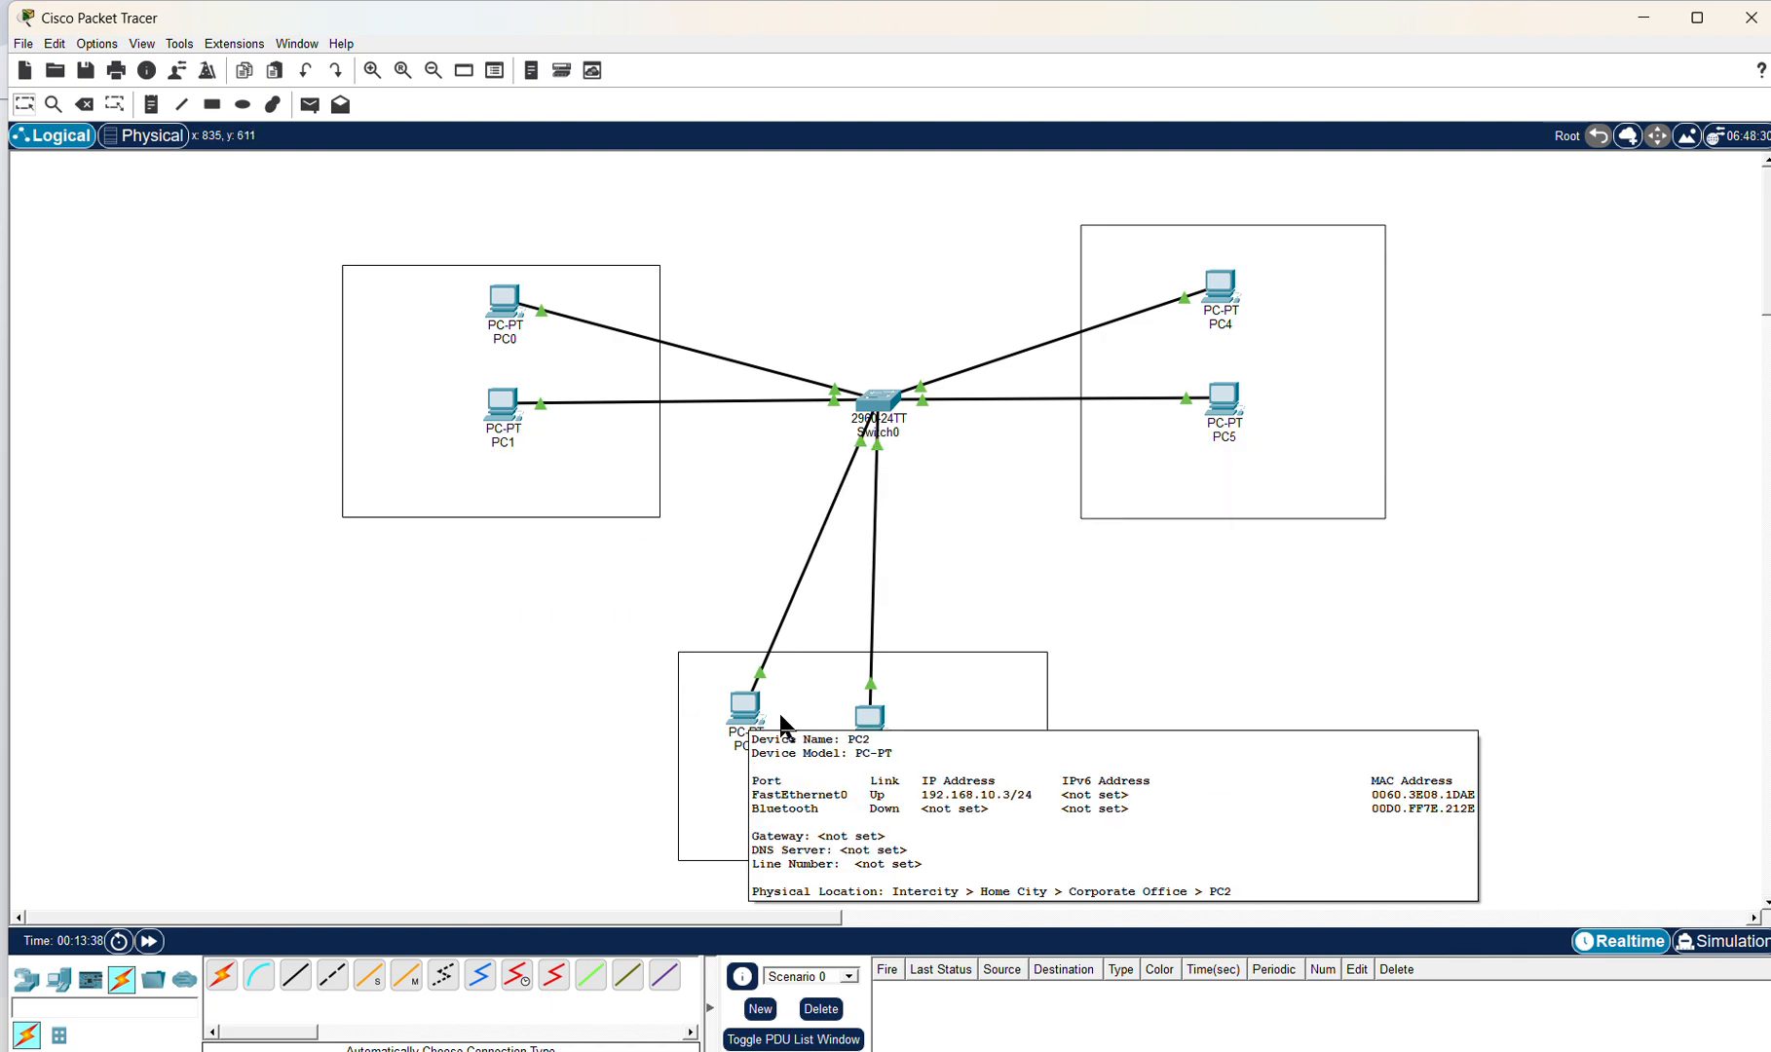
mouse_move(877, 725)
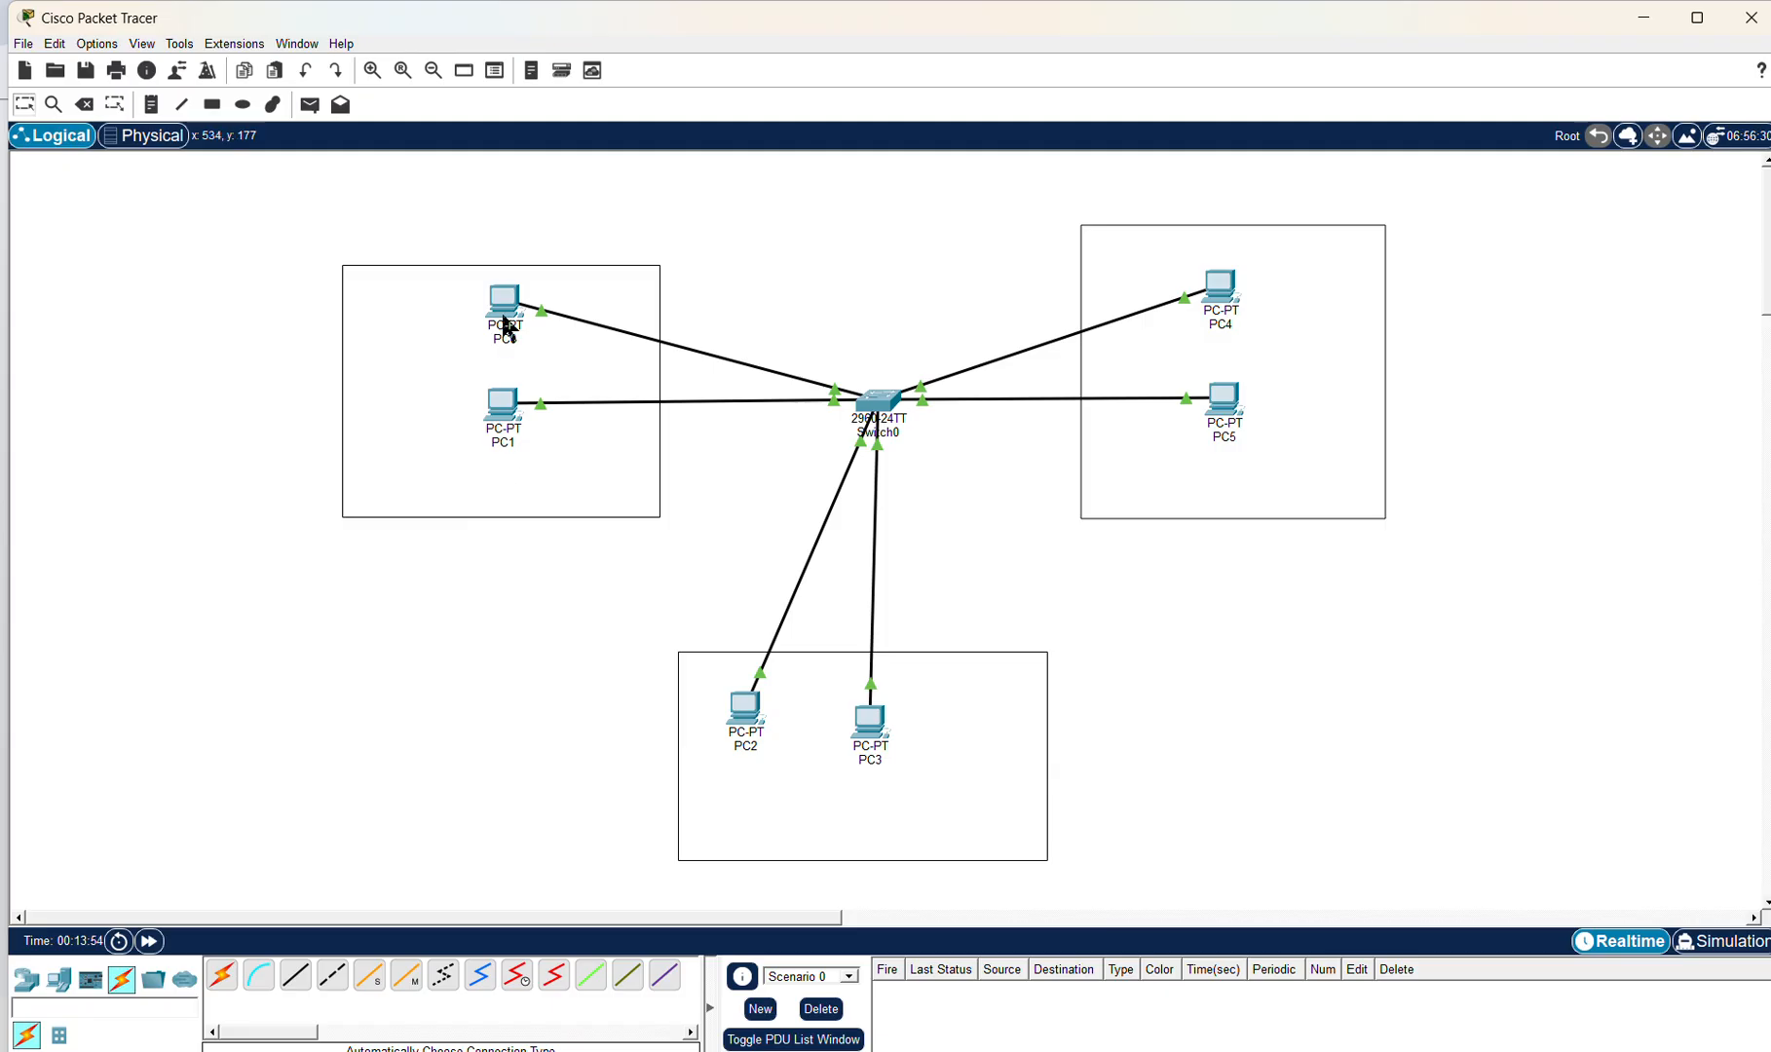
Step: Open PC0's command prompt and ping 192.168.10.2
mouse_move(505, 327)
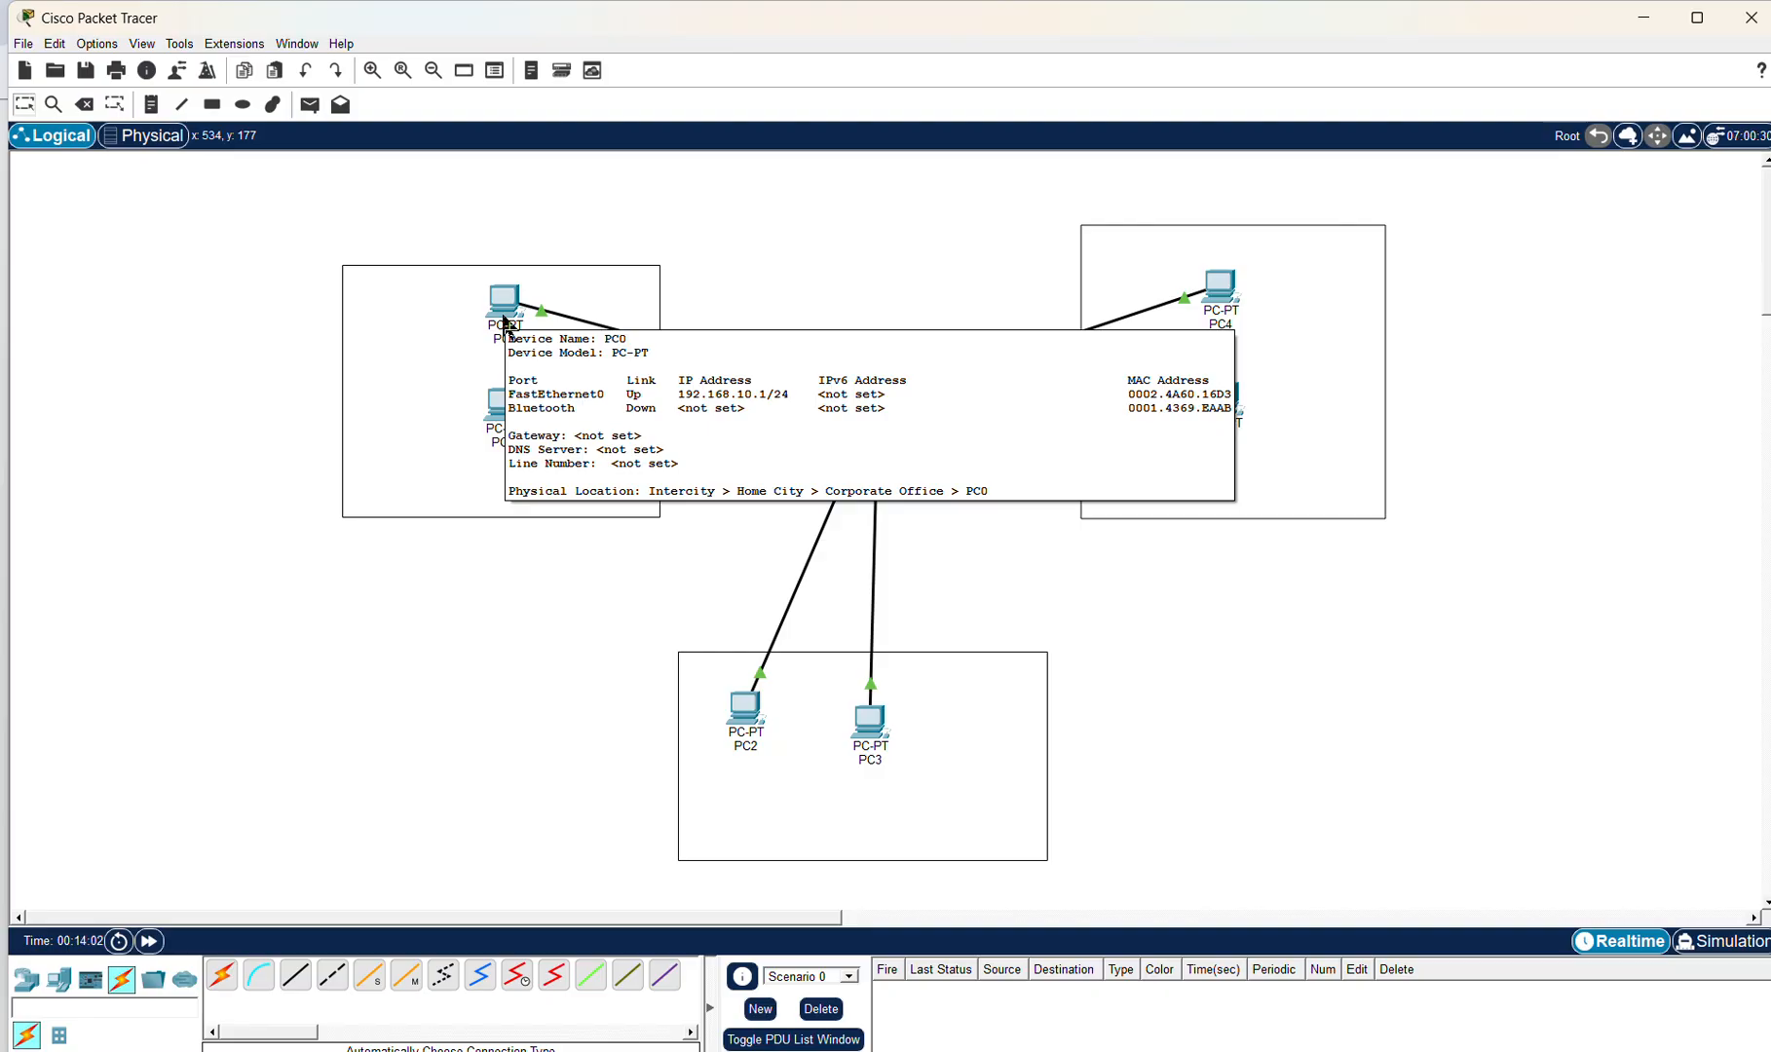
click(503, 304)
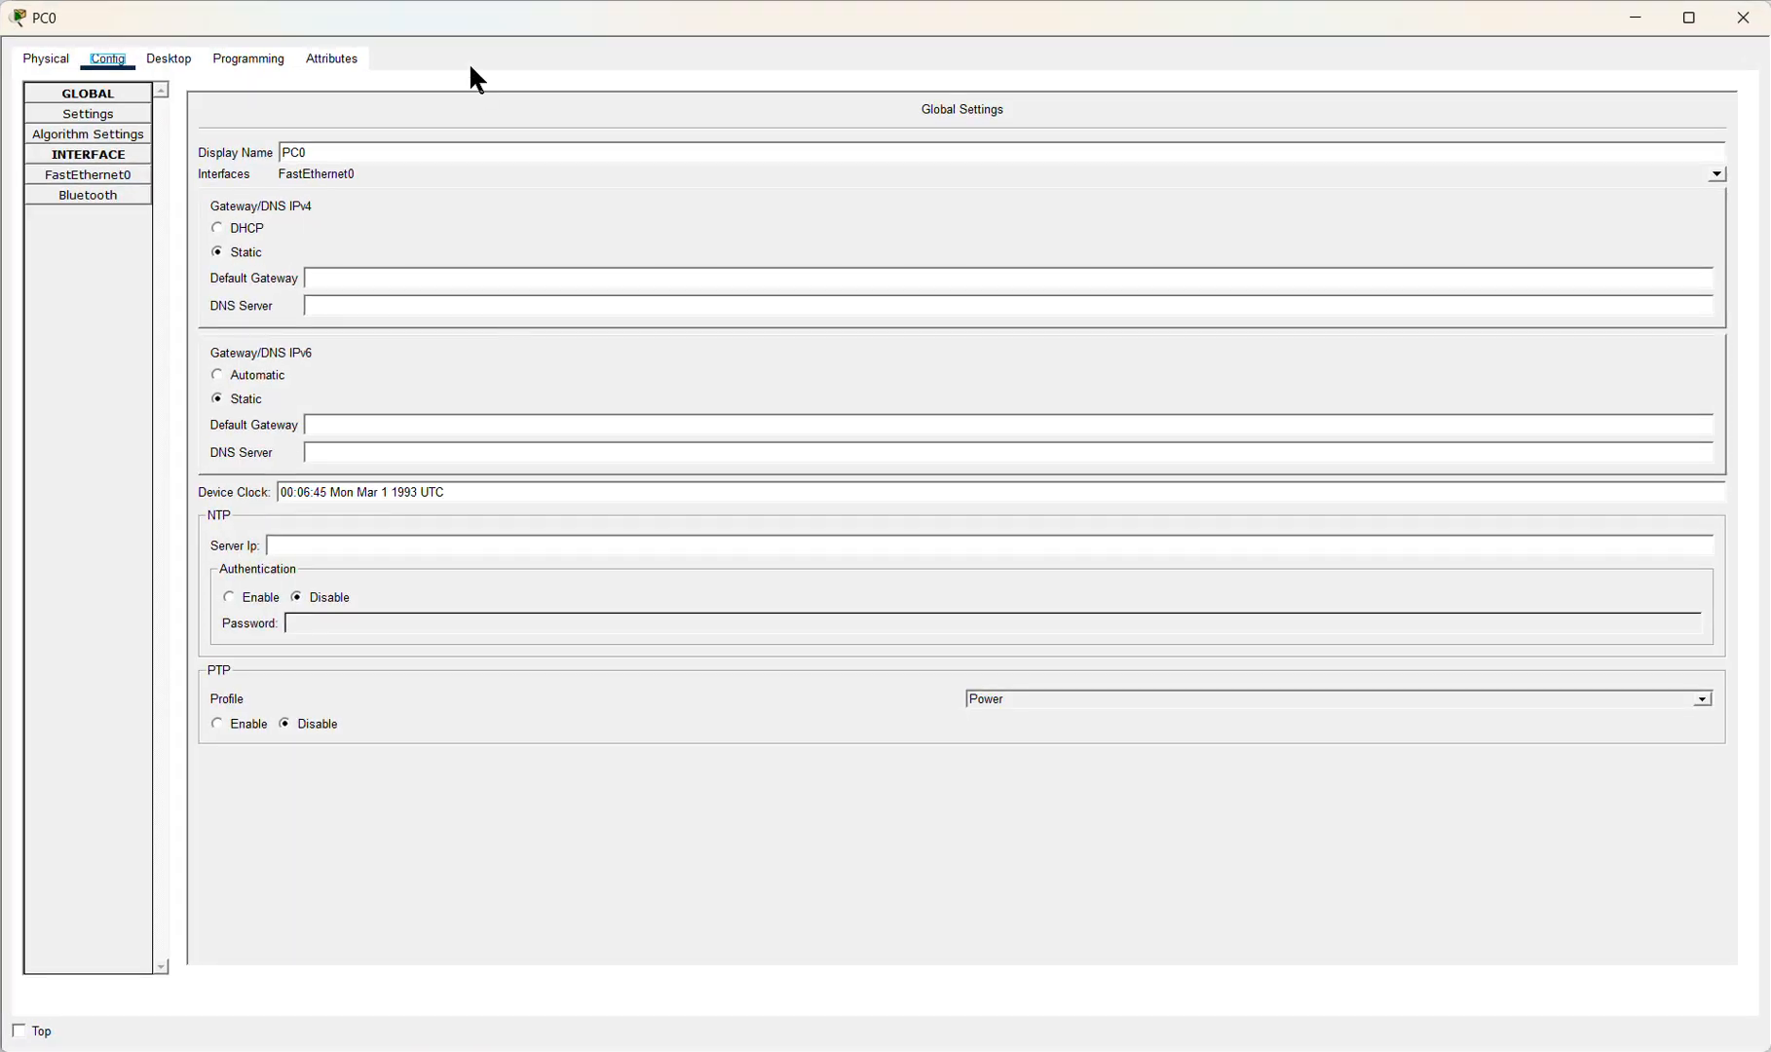
click(170, 59)
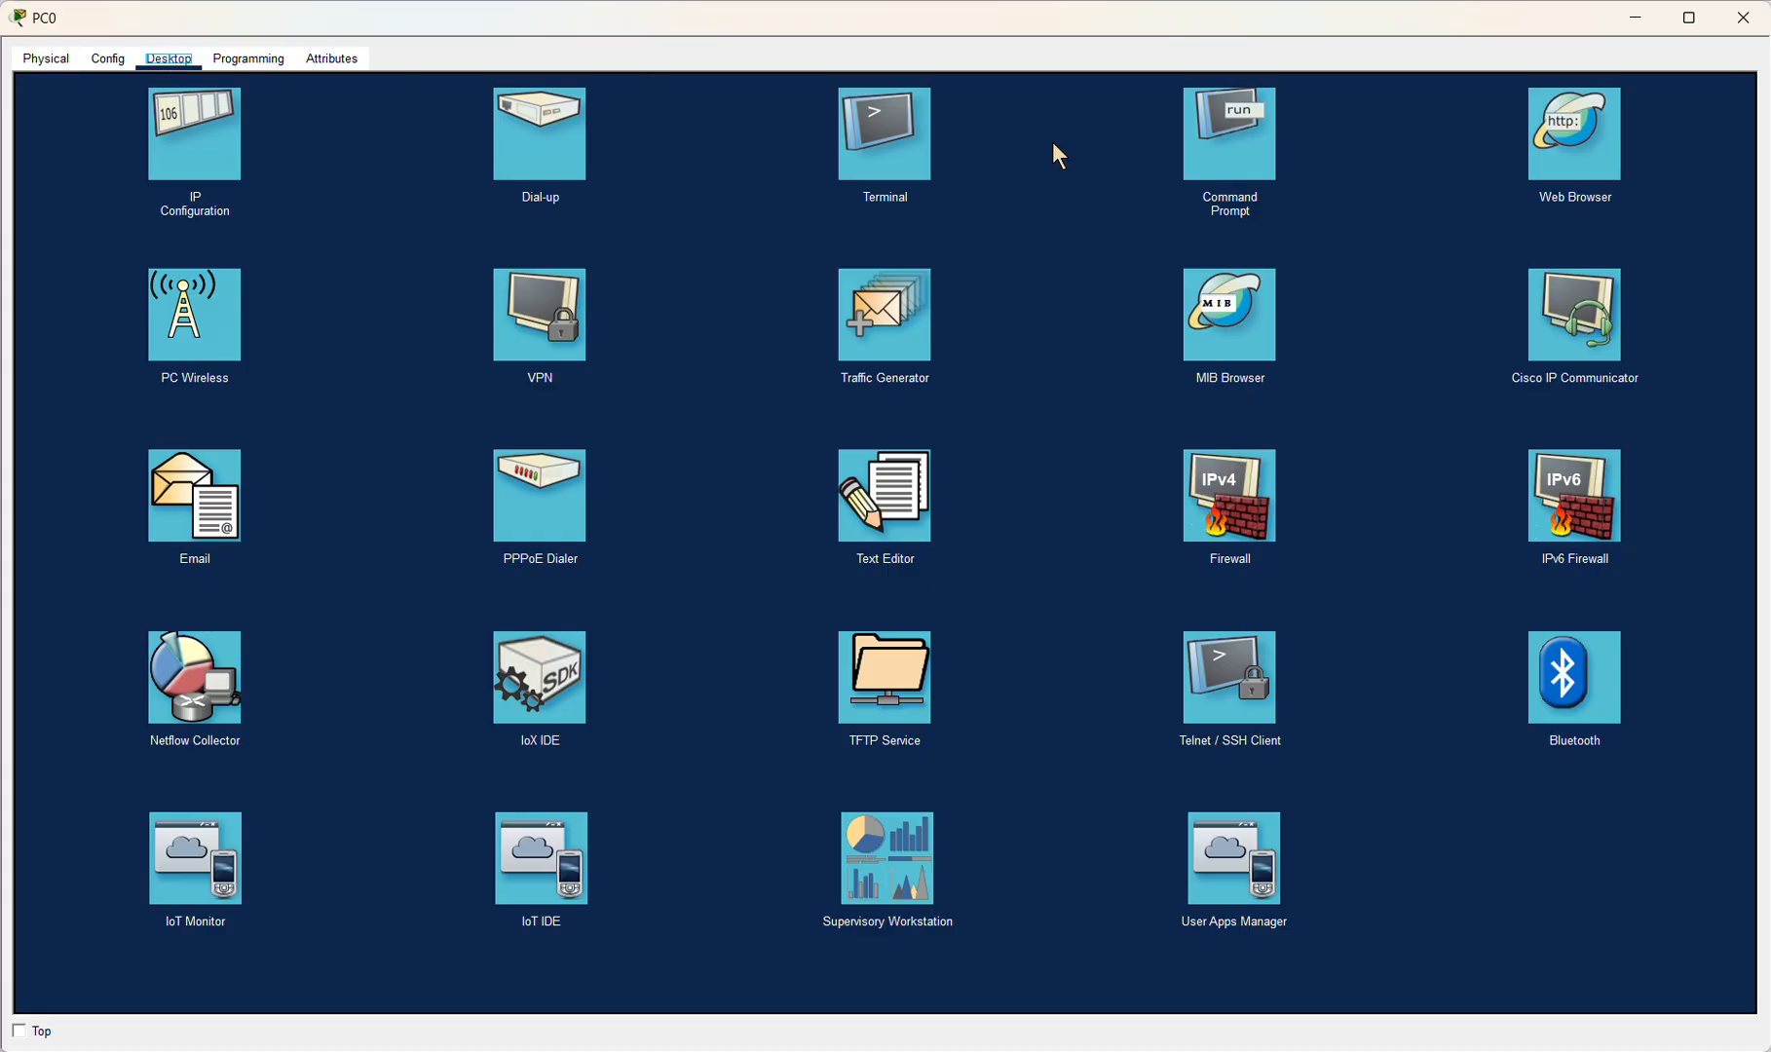
click(1237, 154)
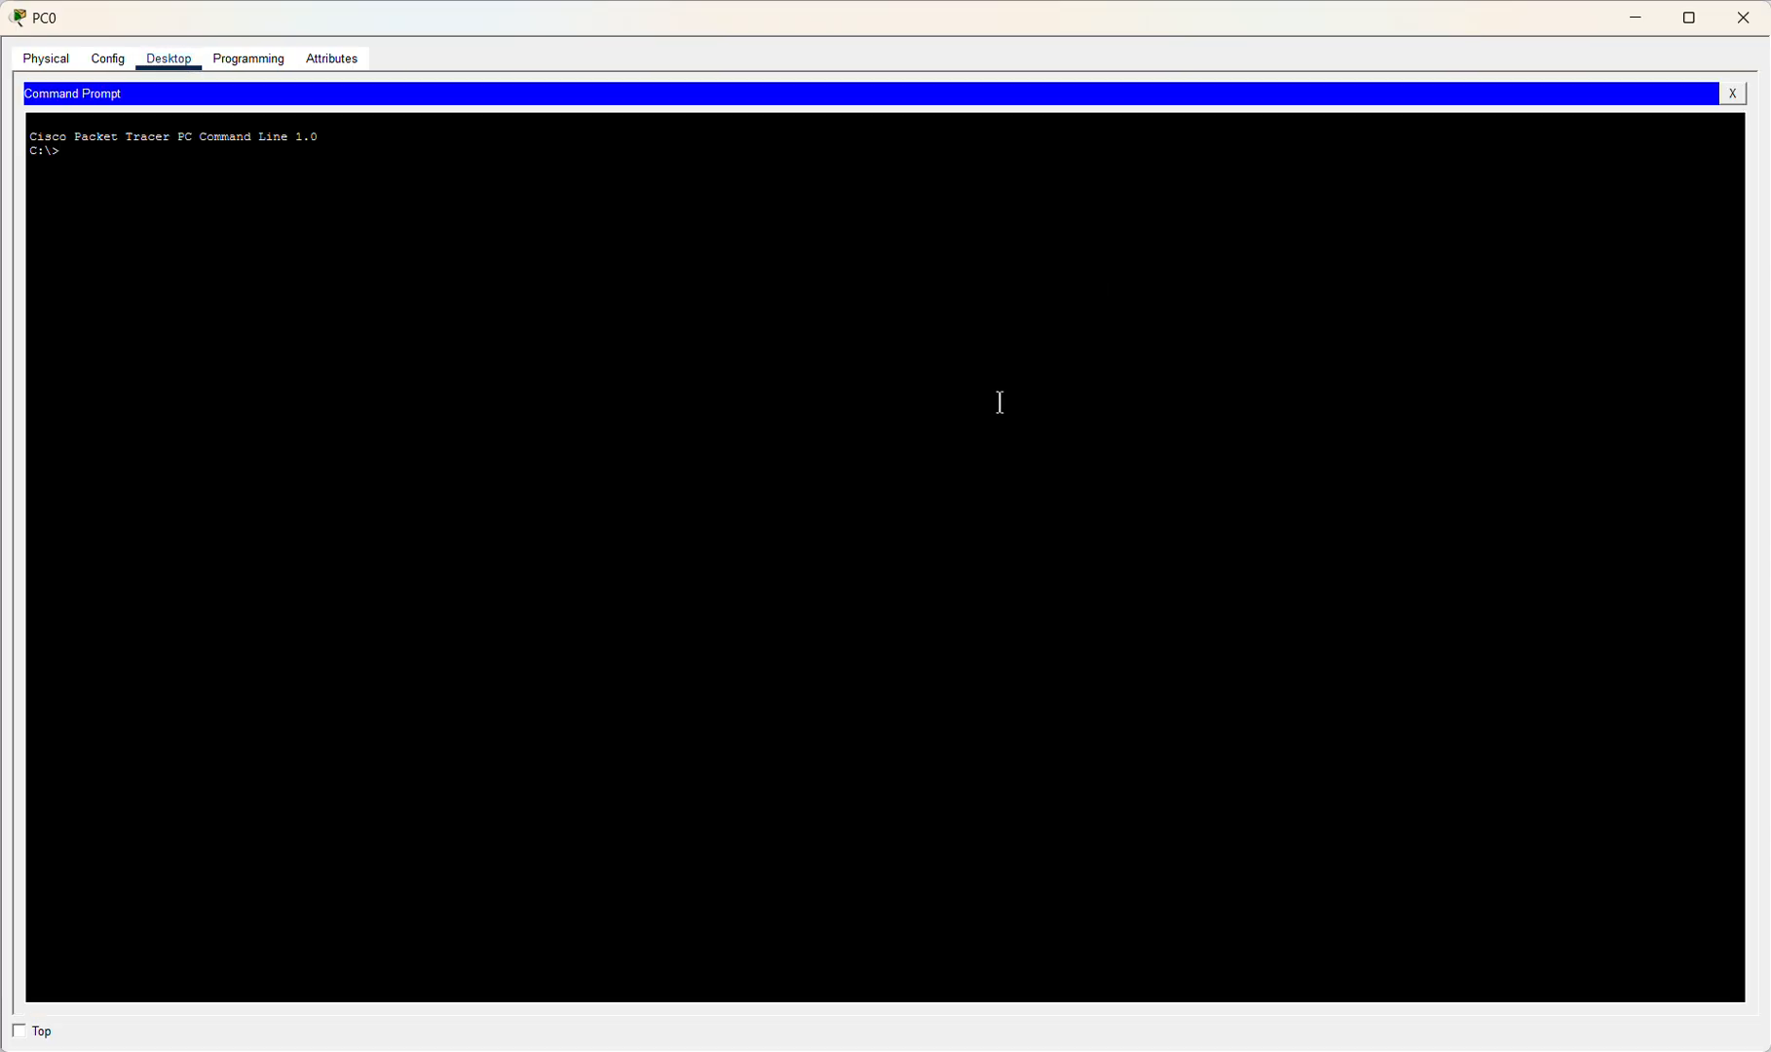
text(ping 192.168.10.2)
key(Return)
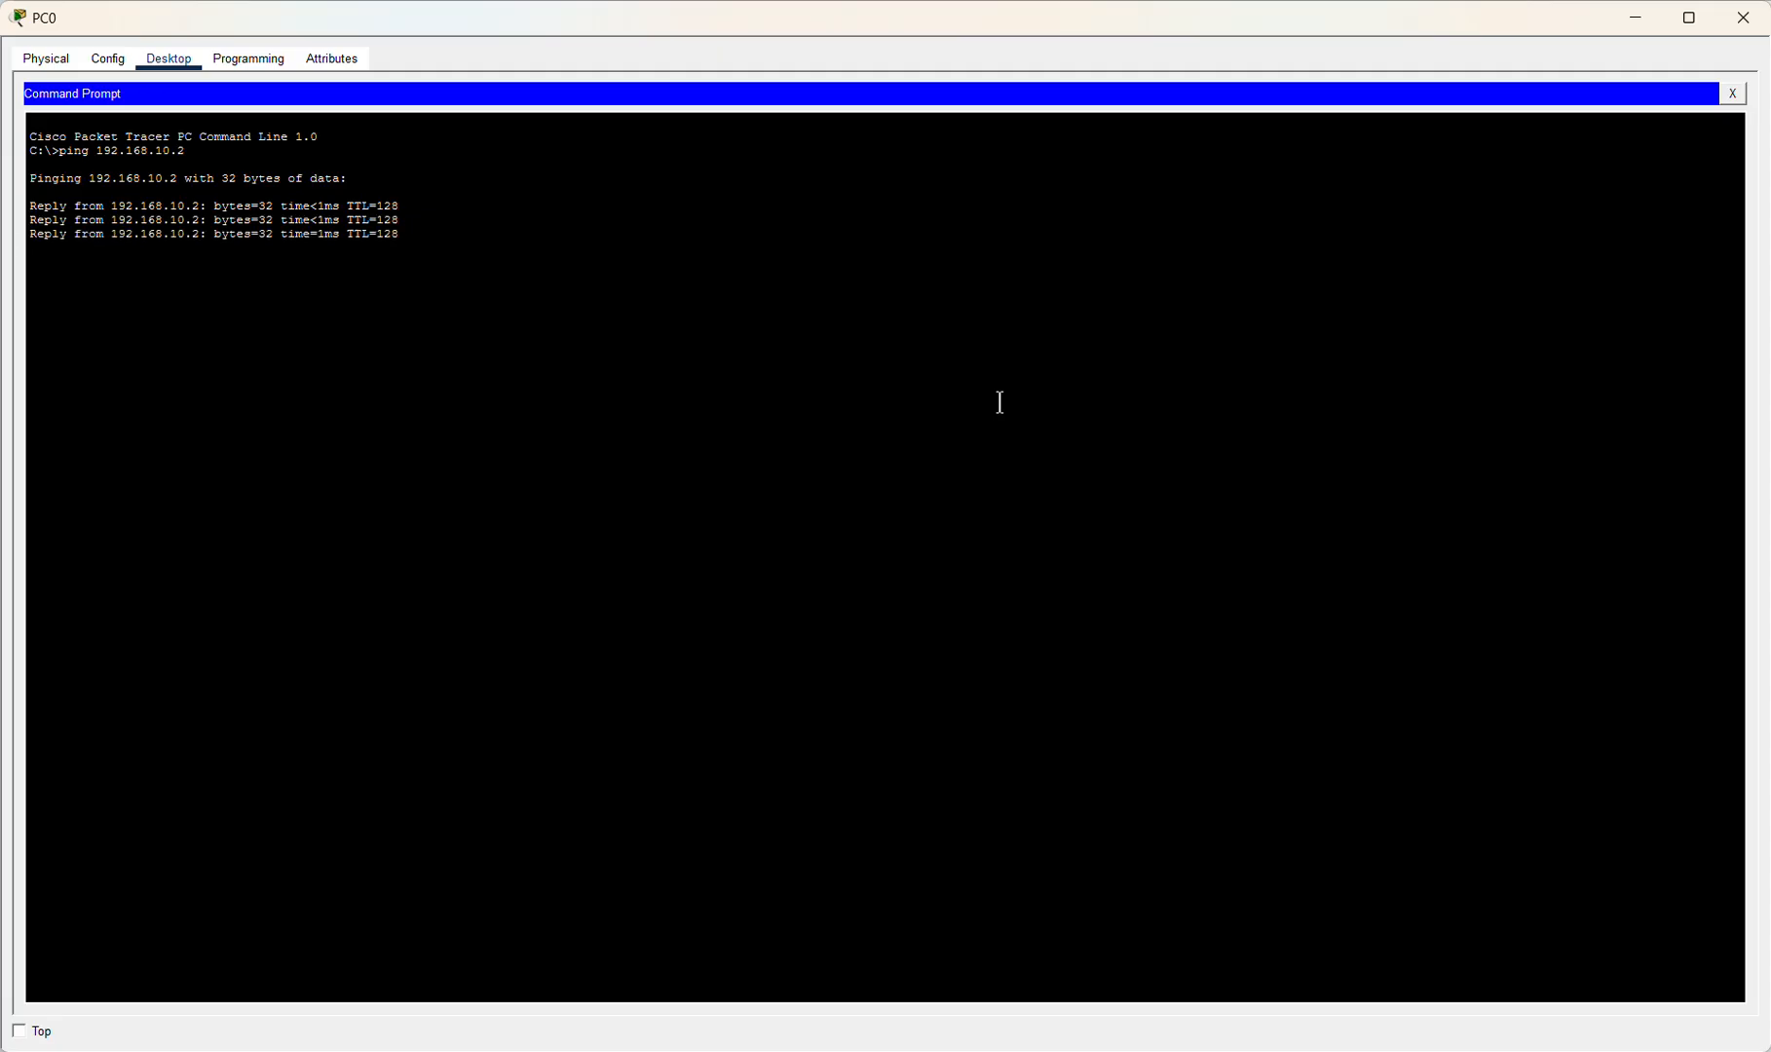
Step: Ping 192.168.10.6 and 192.168.10.3 from PC0, and close its command prompt and device window
text(p)
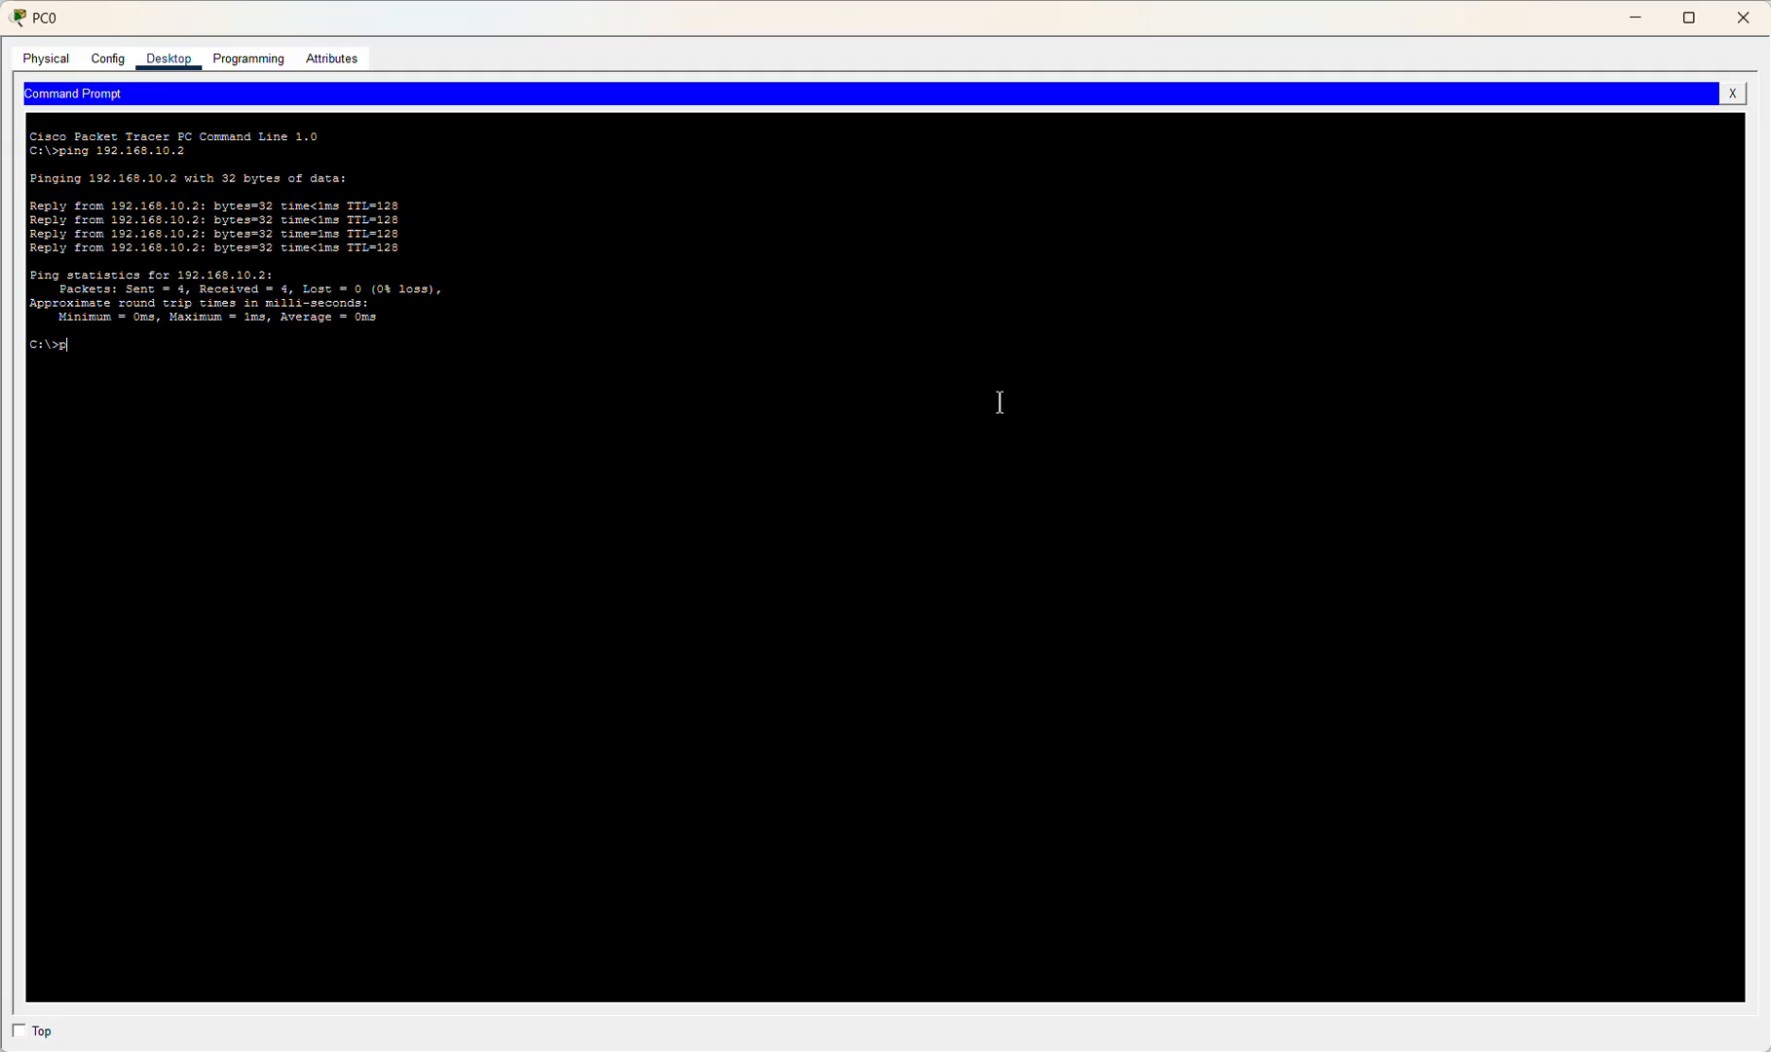
text(ing 192.168.10.6)
key(Return)
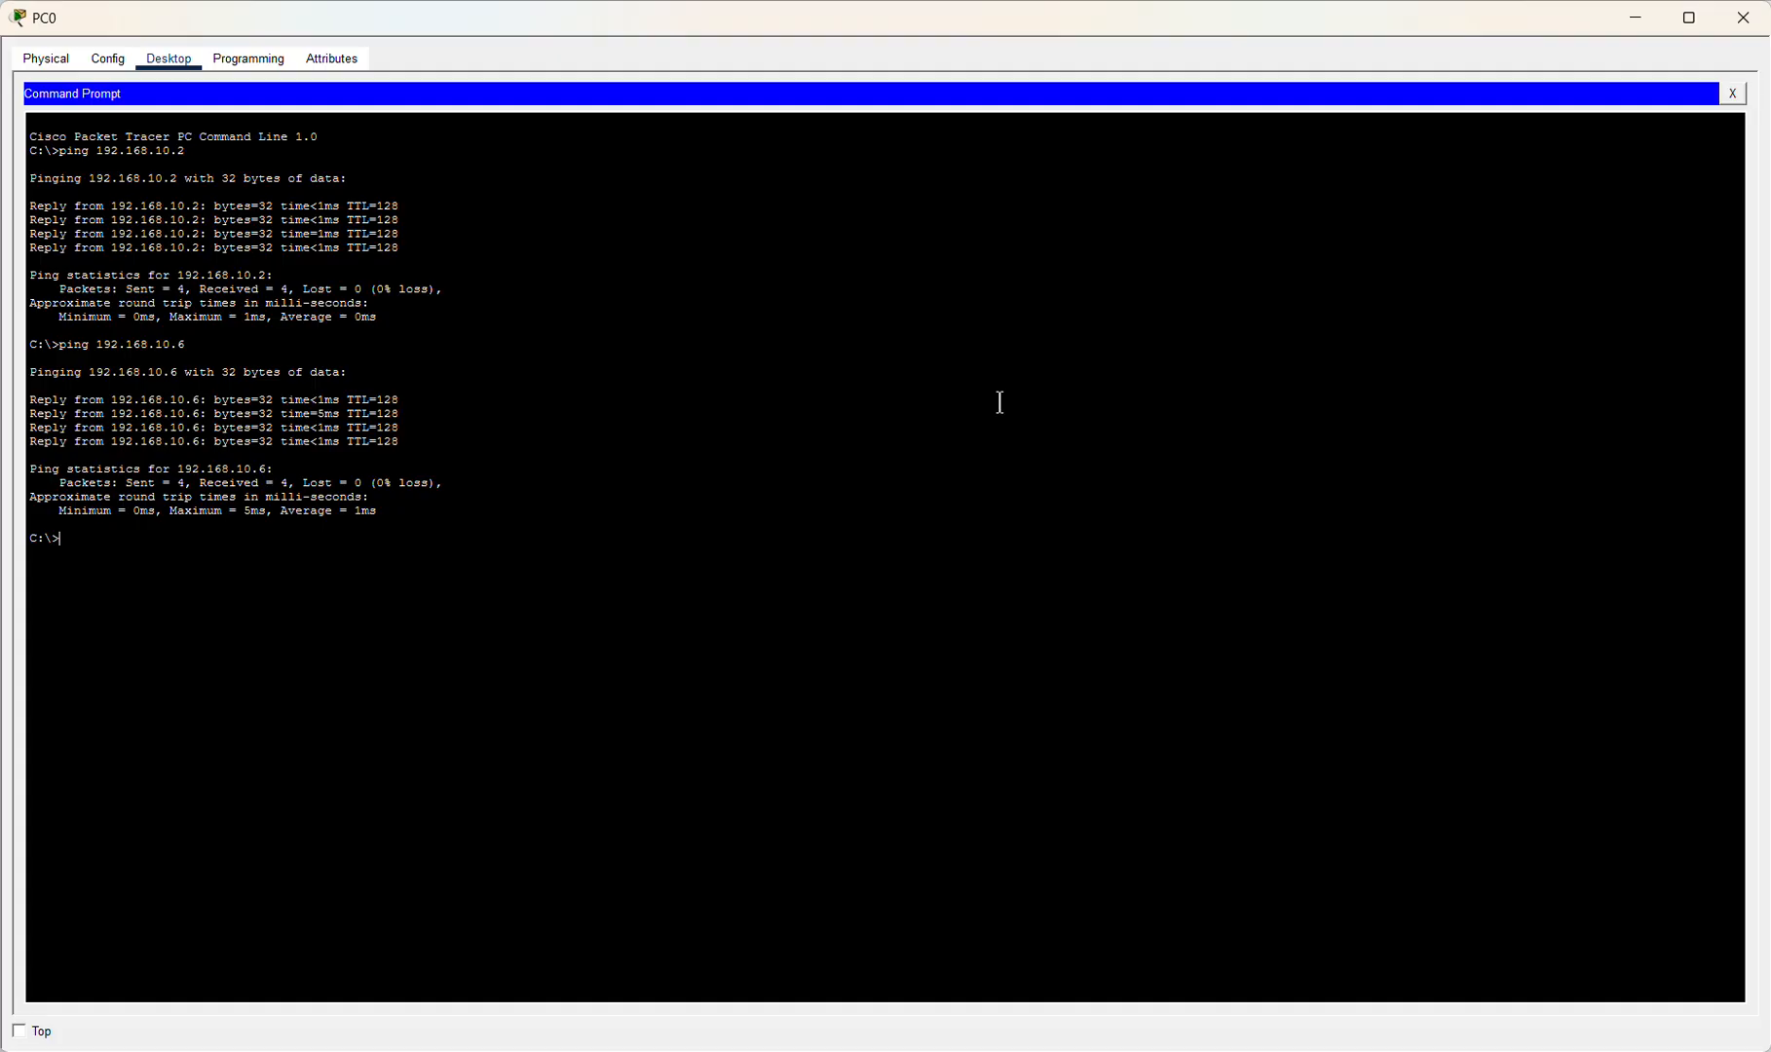
text(ping 192.168.10.3)
key(Return)
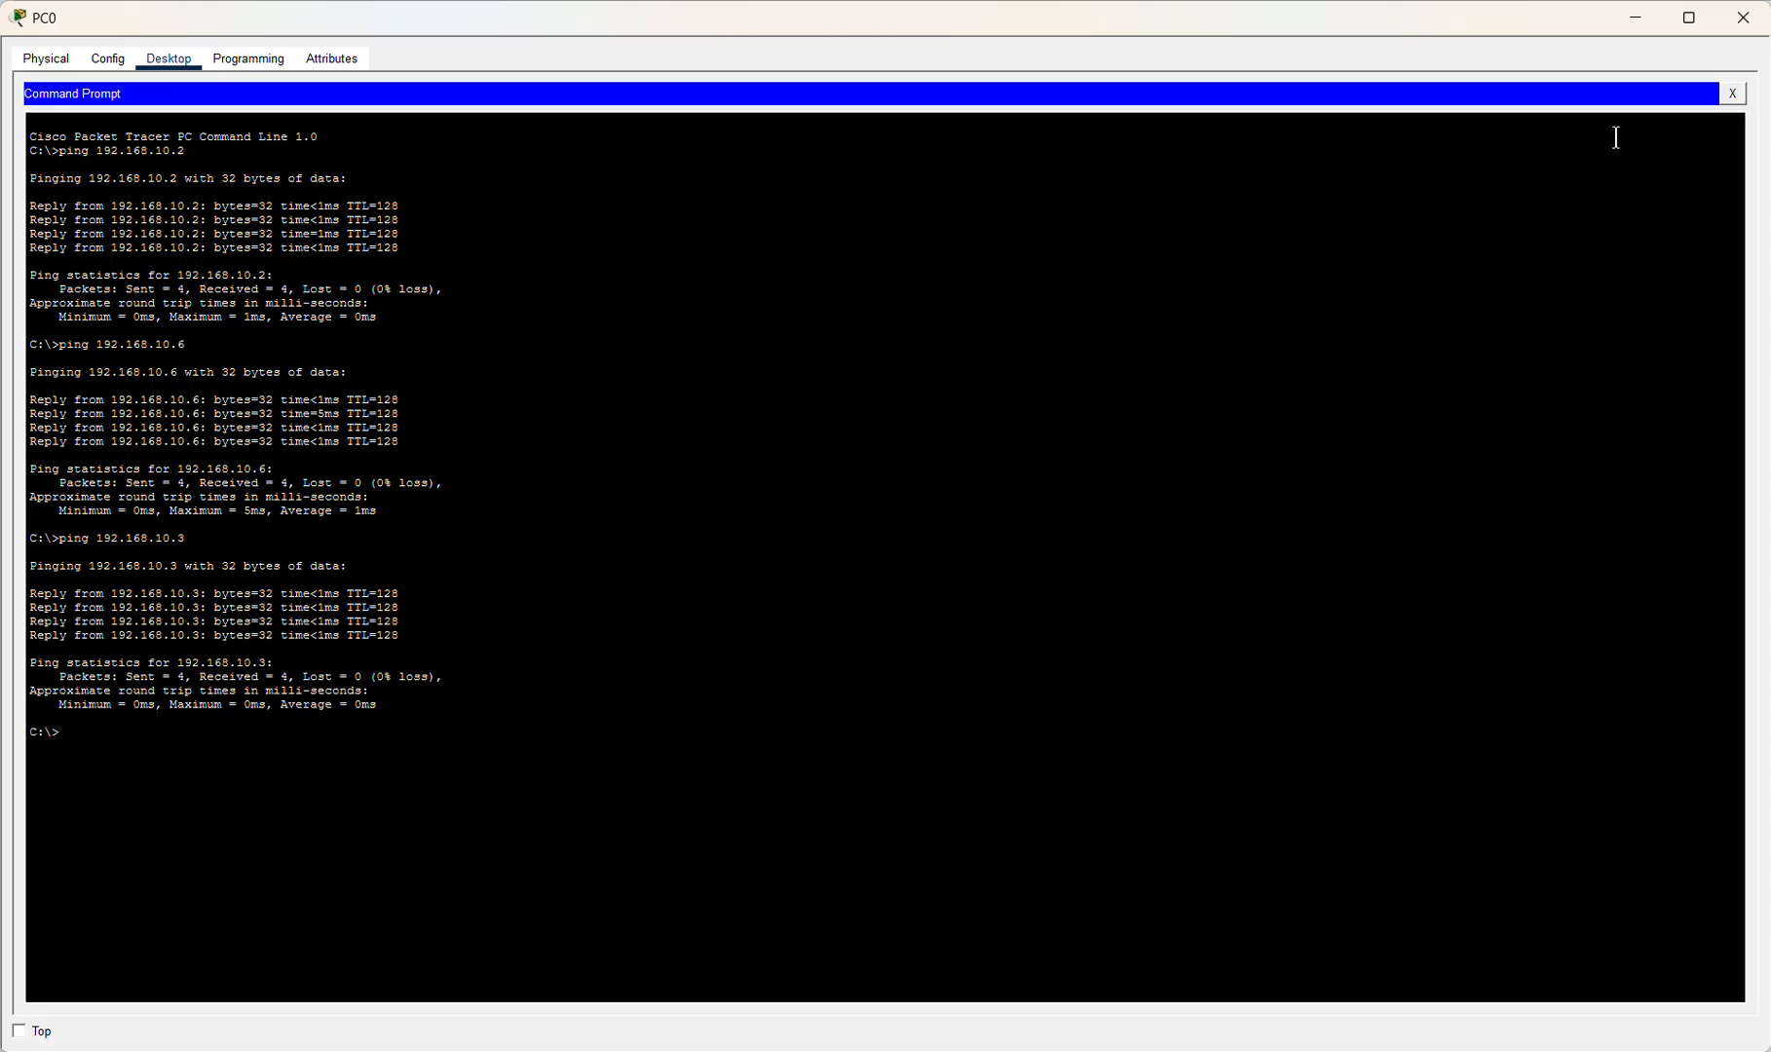
click(1732, 93)
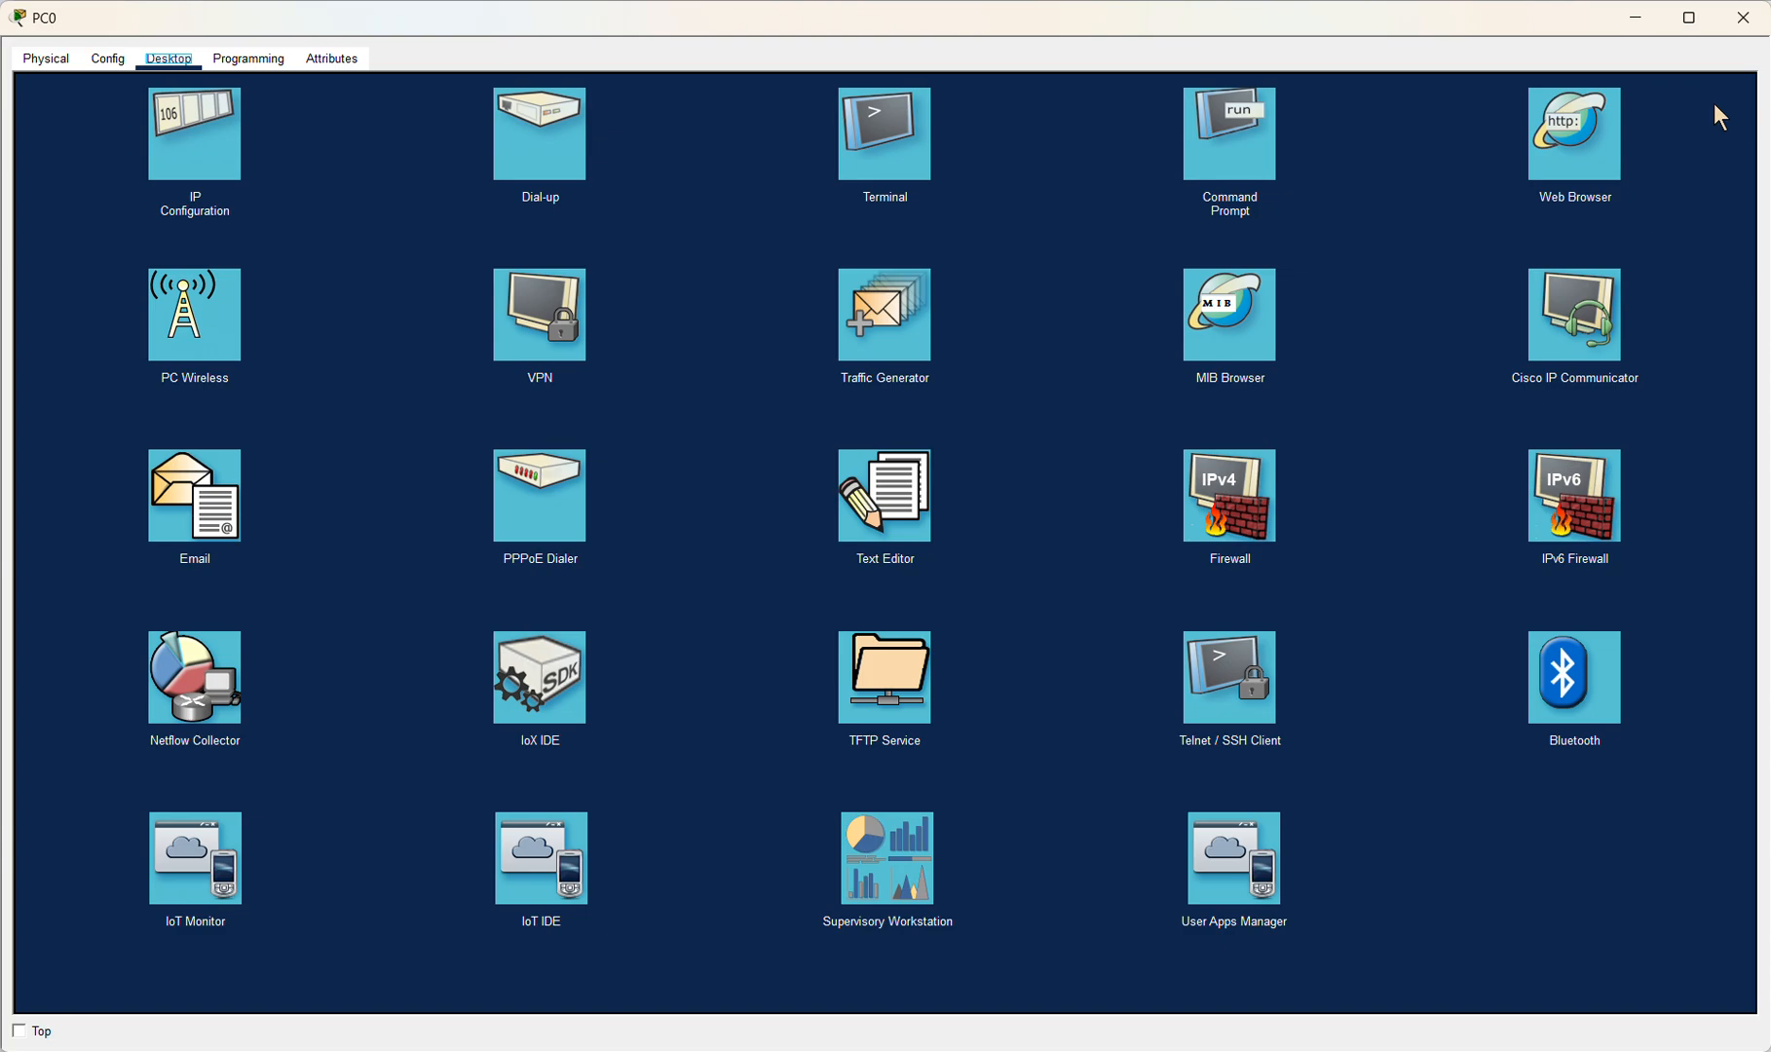
click(1743, 17)
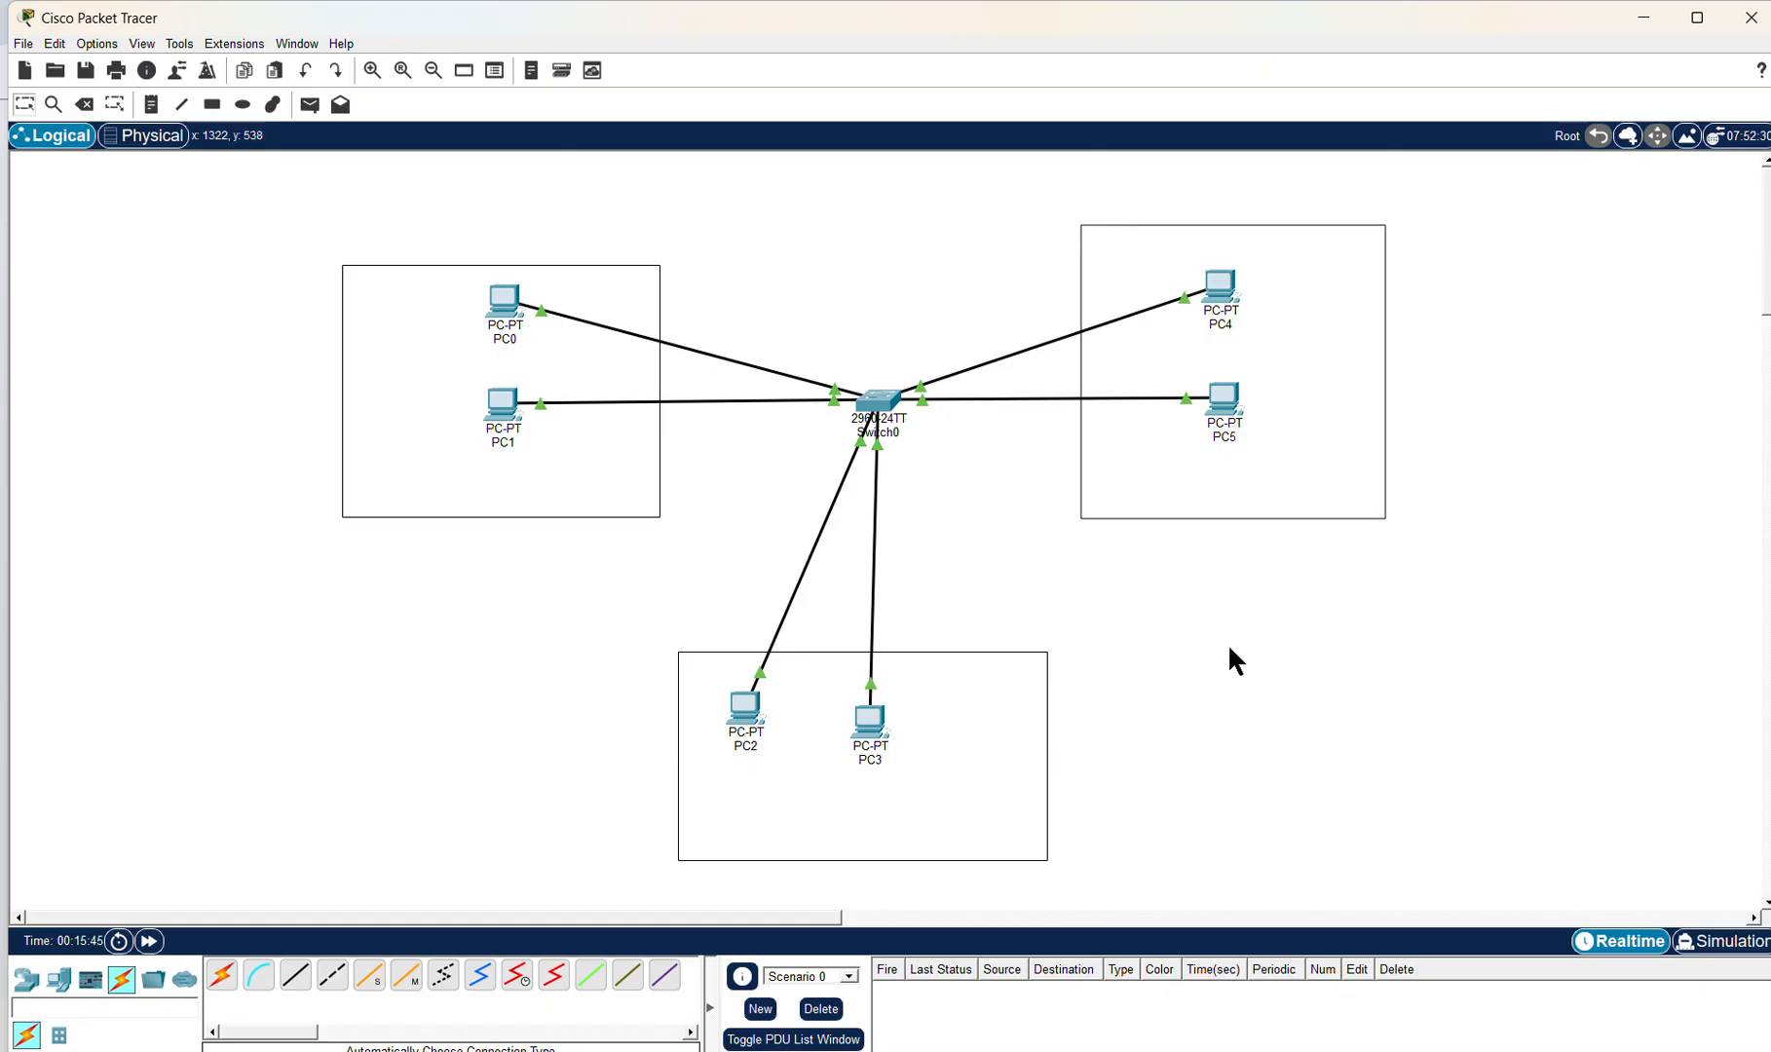
Step: Examine Switch0's port and VLAN summary, its global settings, and the ports used by the PC links
mouse_move(885, 403)
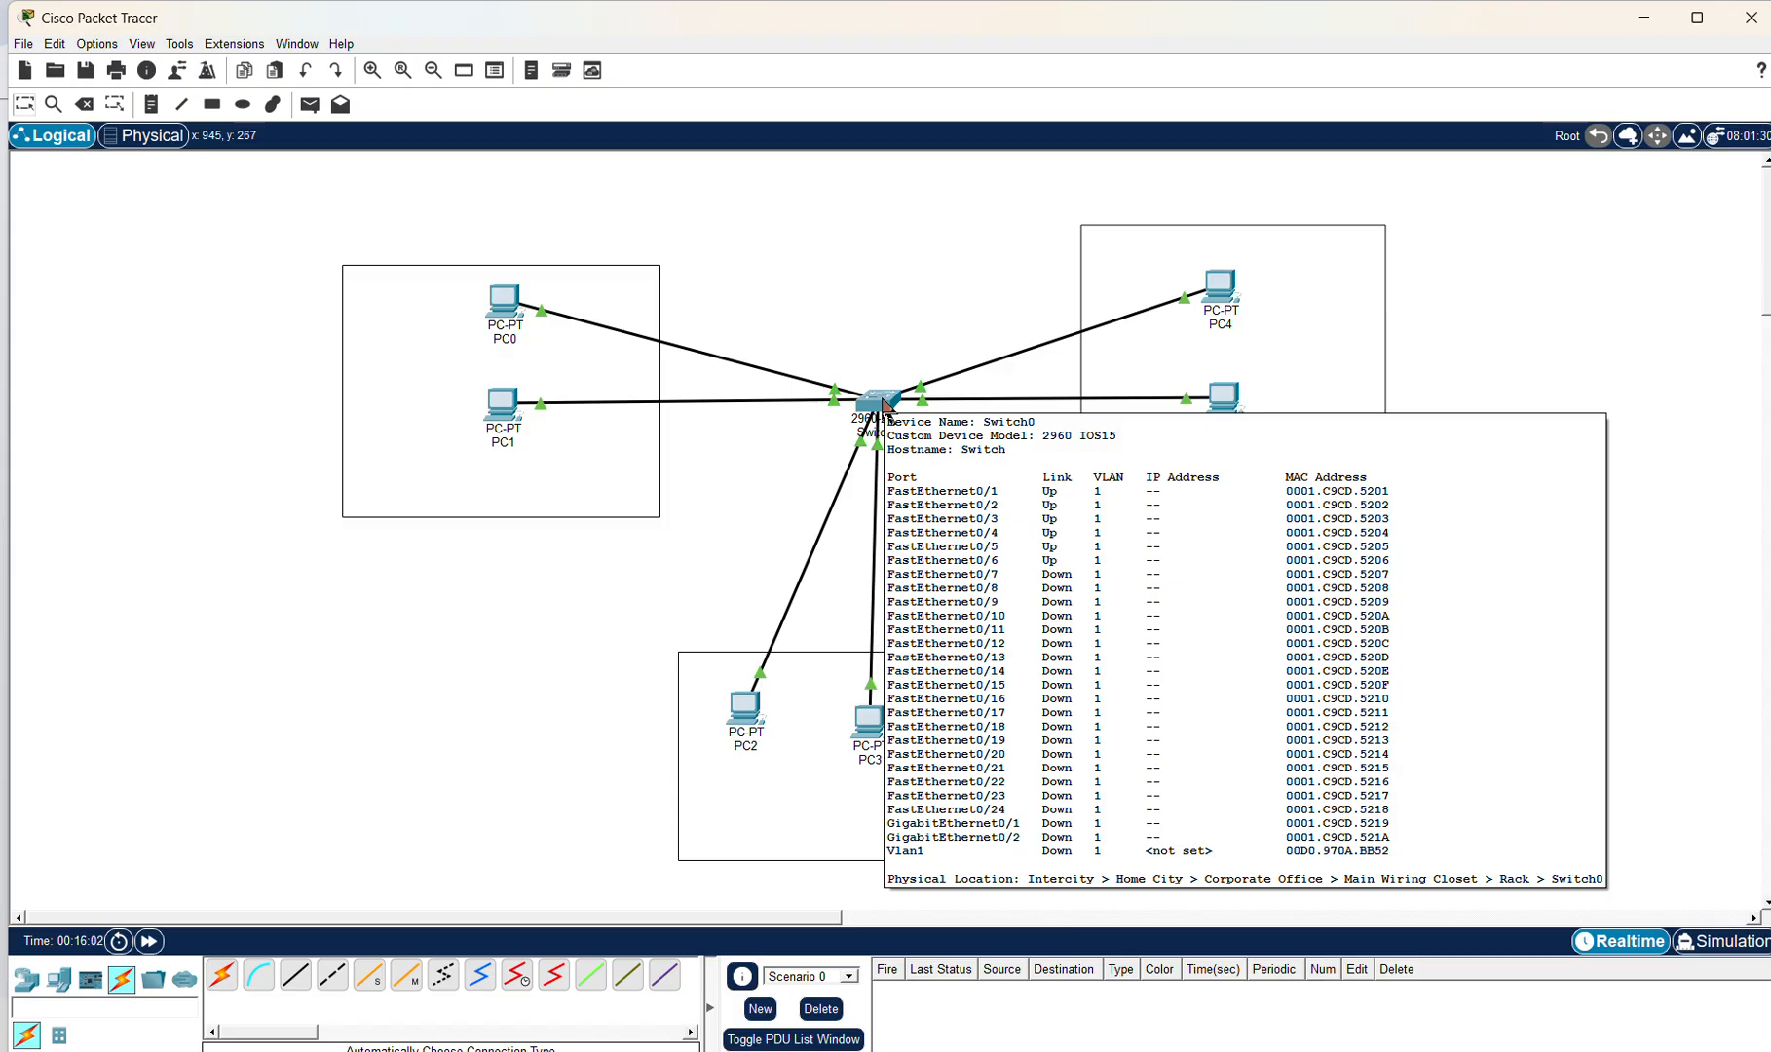
click(882, 395)
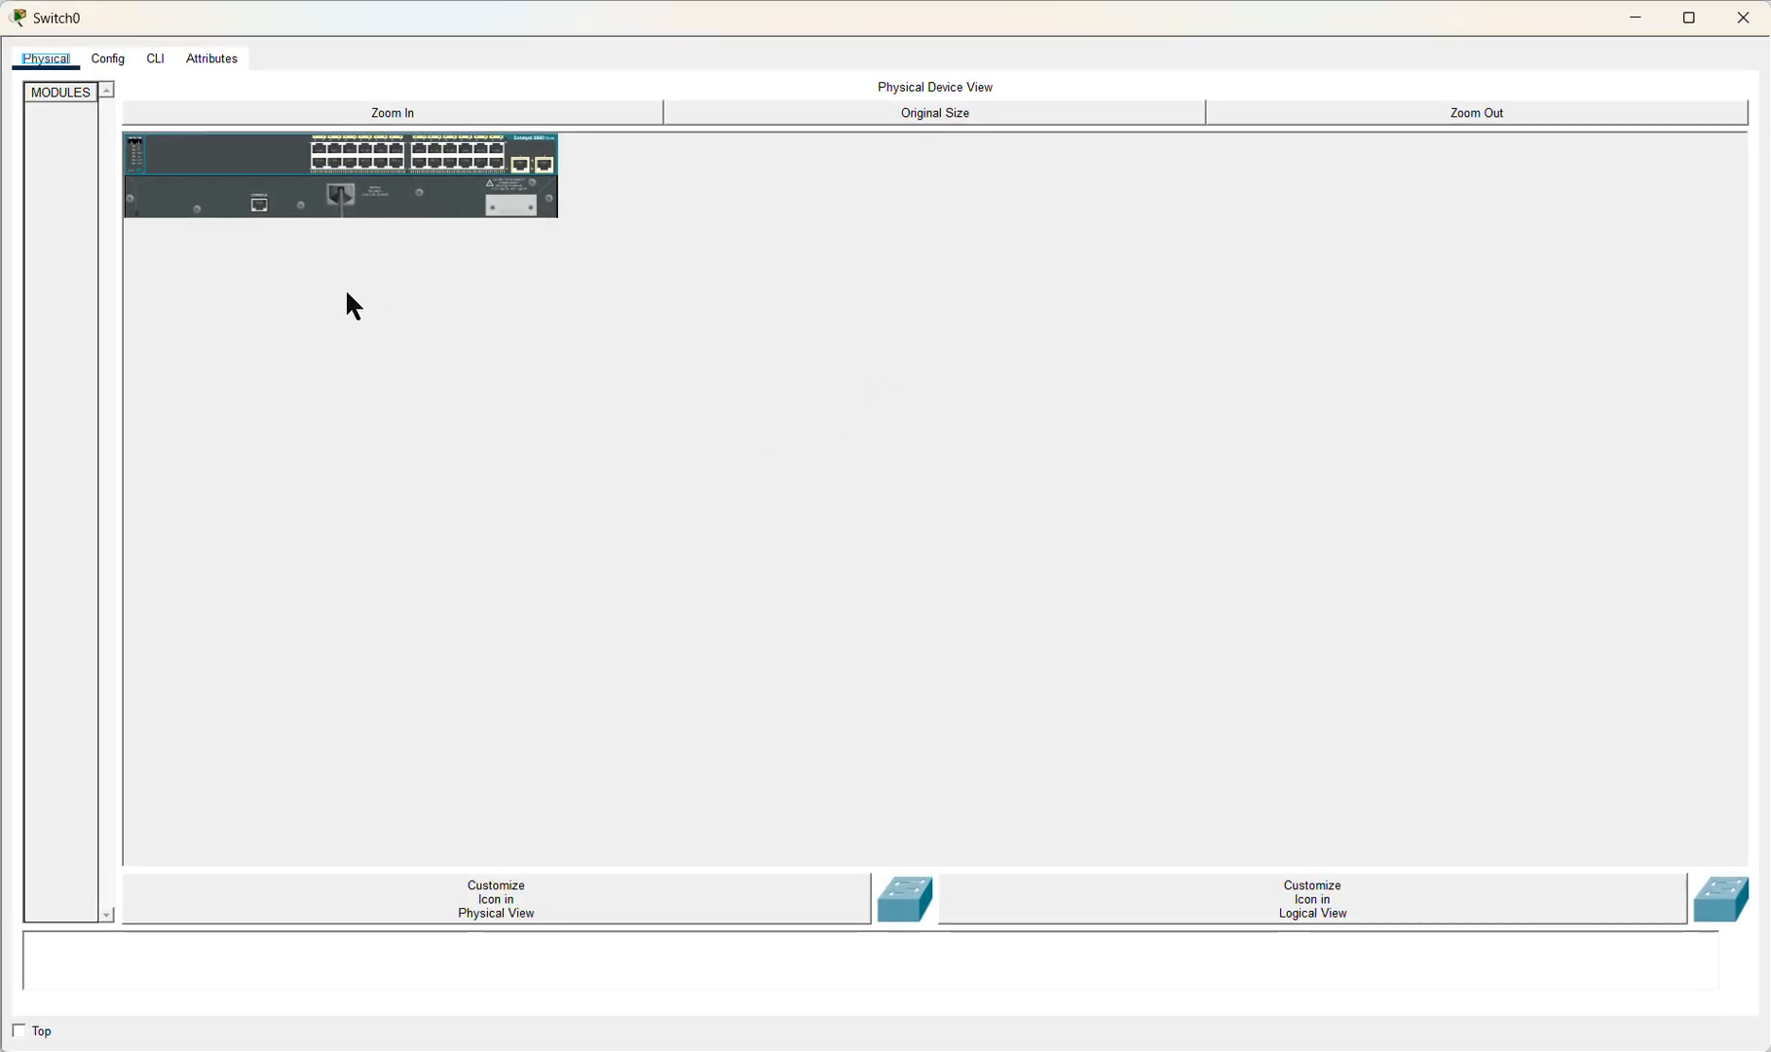
click(113, 64)
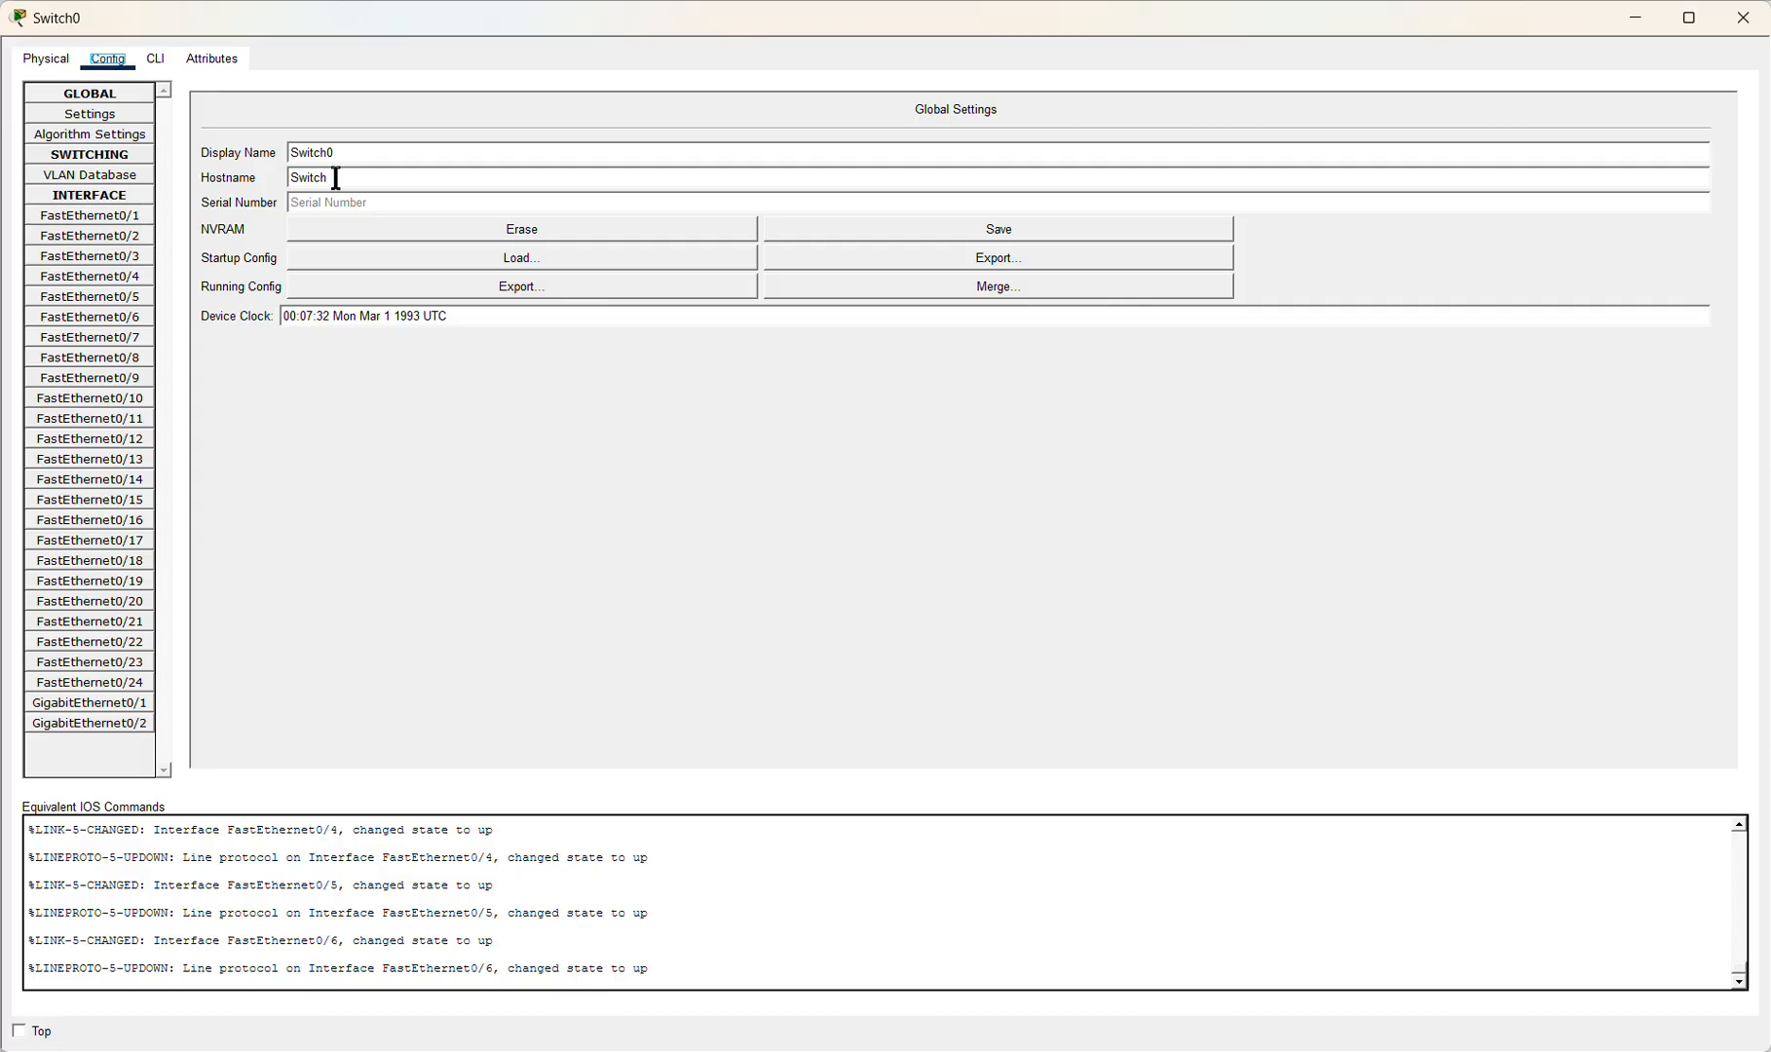
click(1729, 29)
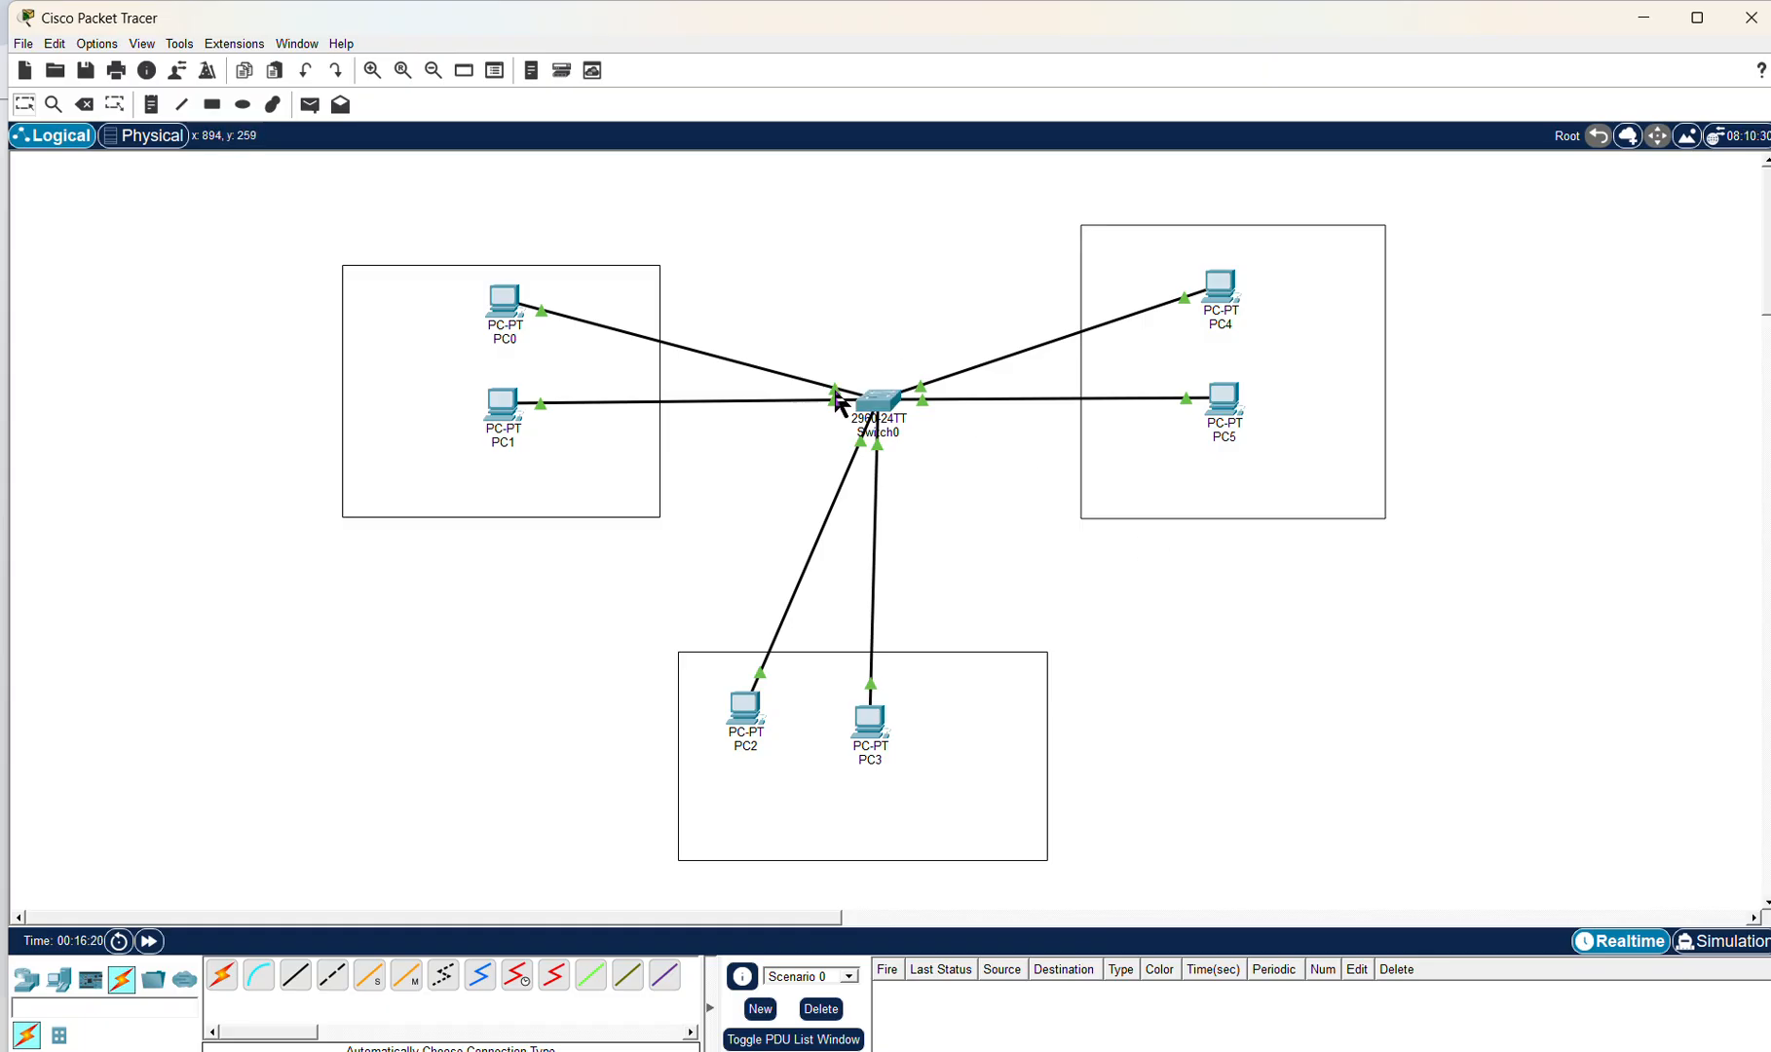
mouse_move(840, 399)
mouse_move(861, 449)
Step: Add VLAN 10 named Account to Switch0's VLAN database
click(865, 402)
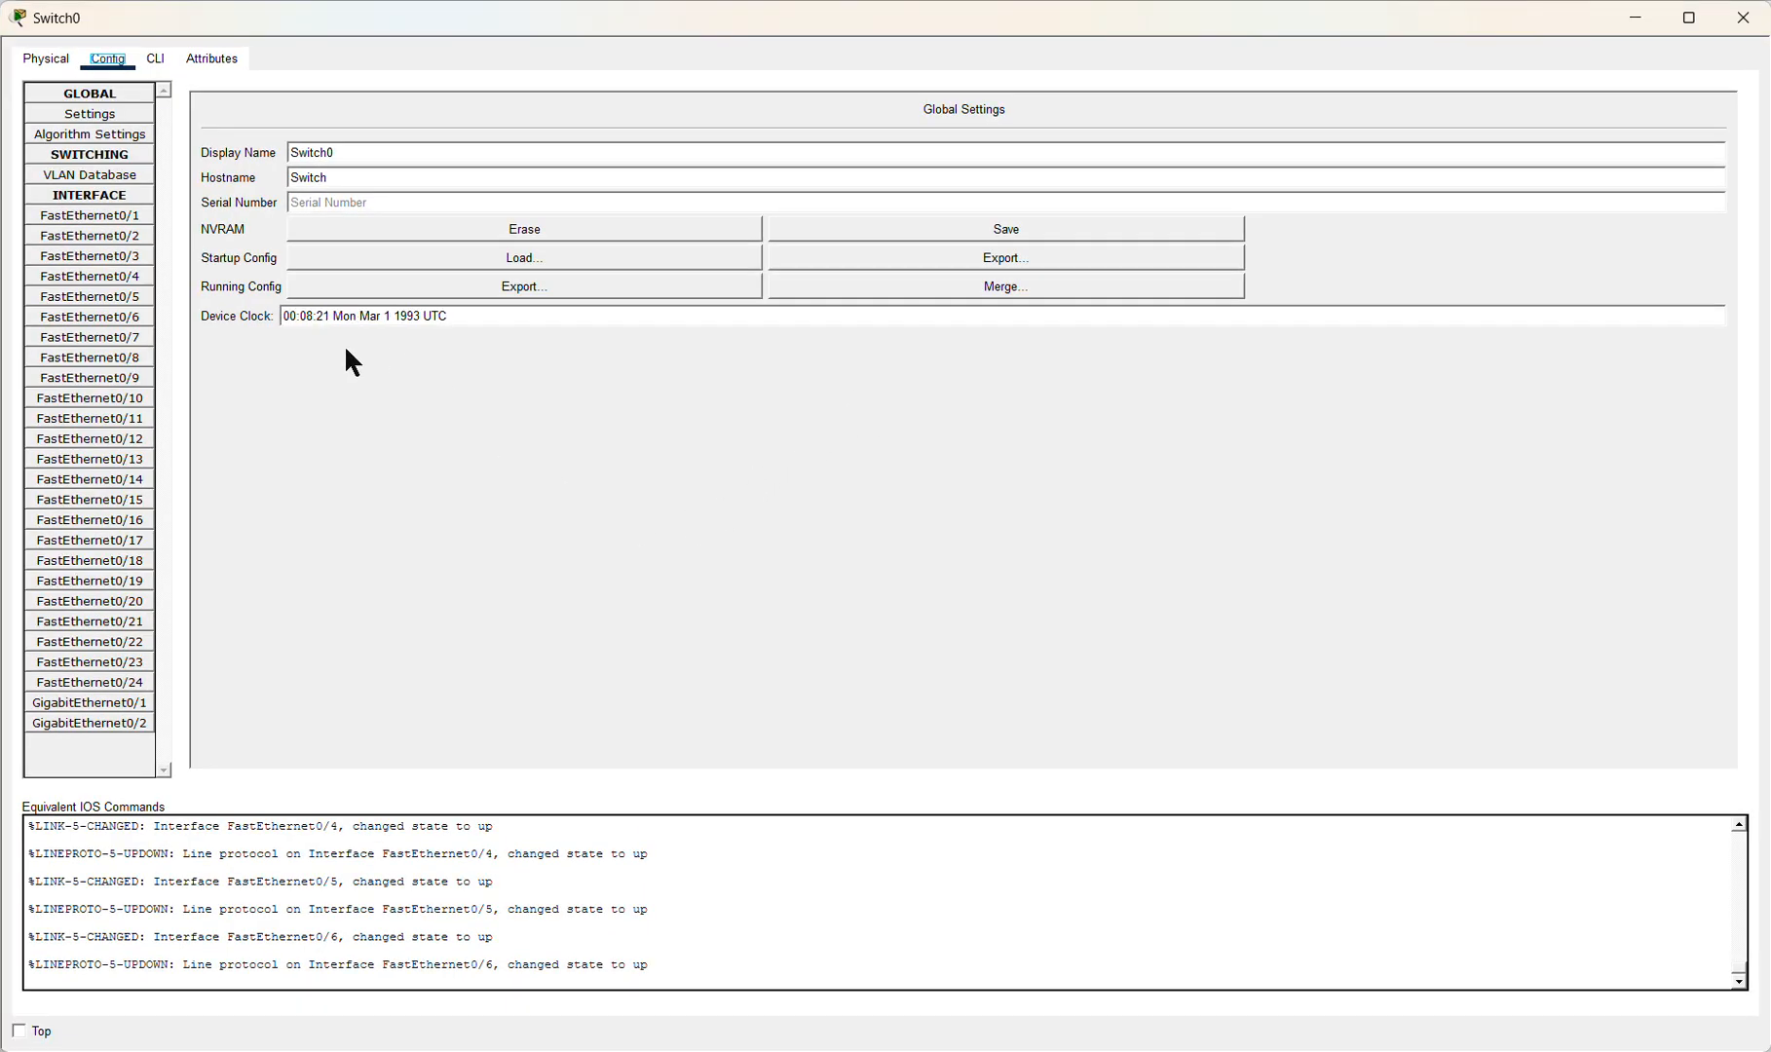
click(132, 185)
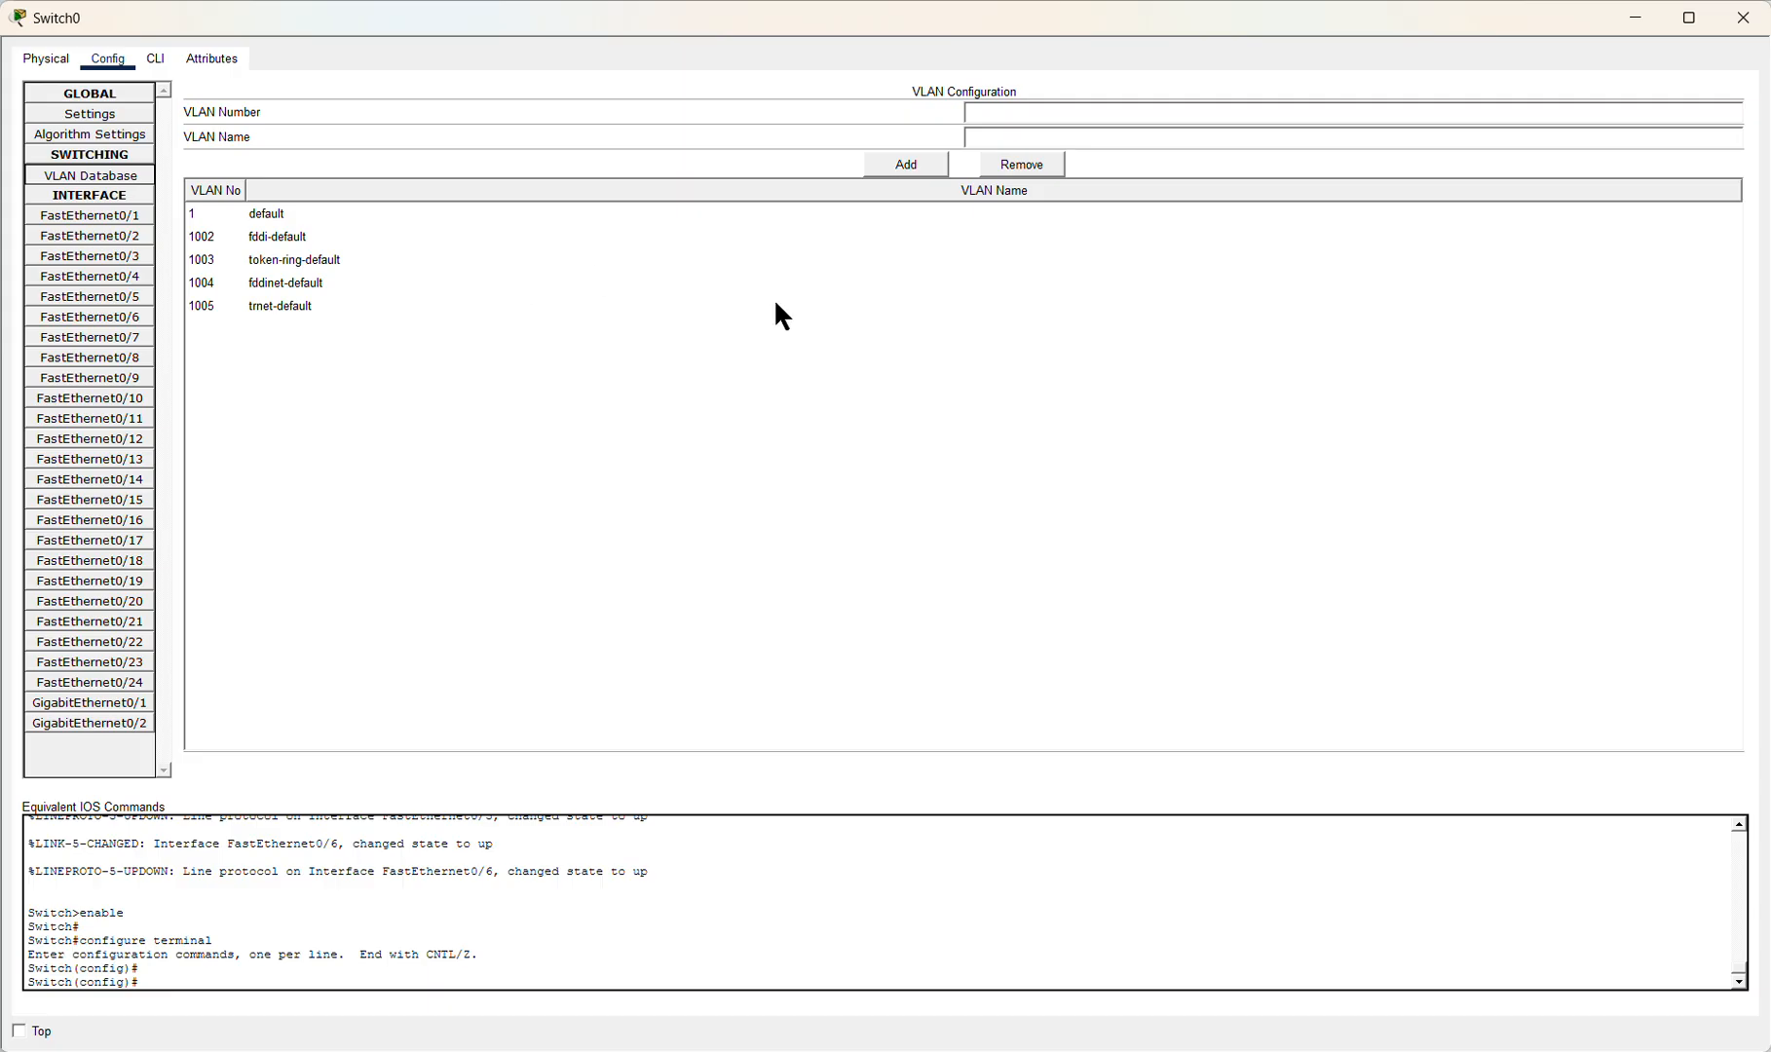
click(1036, 108)
text(10)
text(Accou)
text(nt)
click(906, 165)
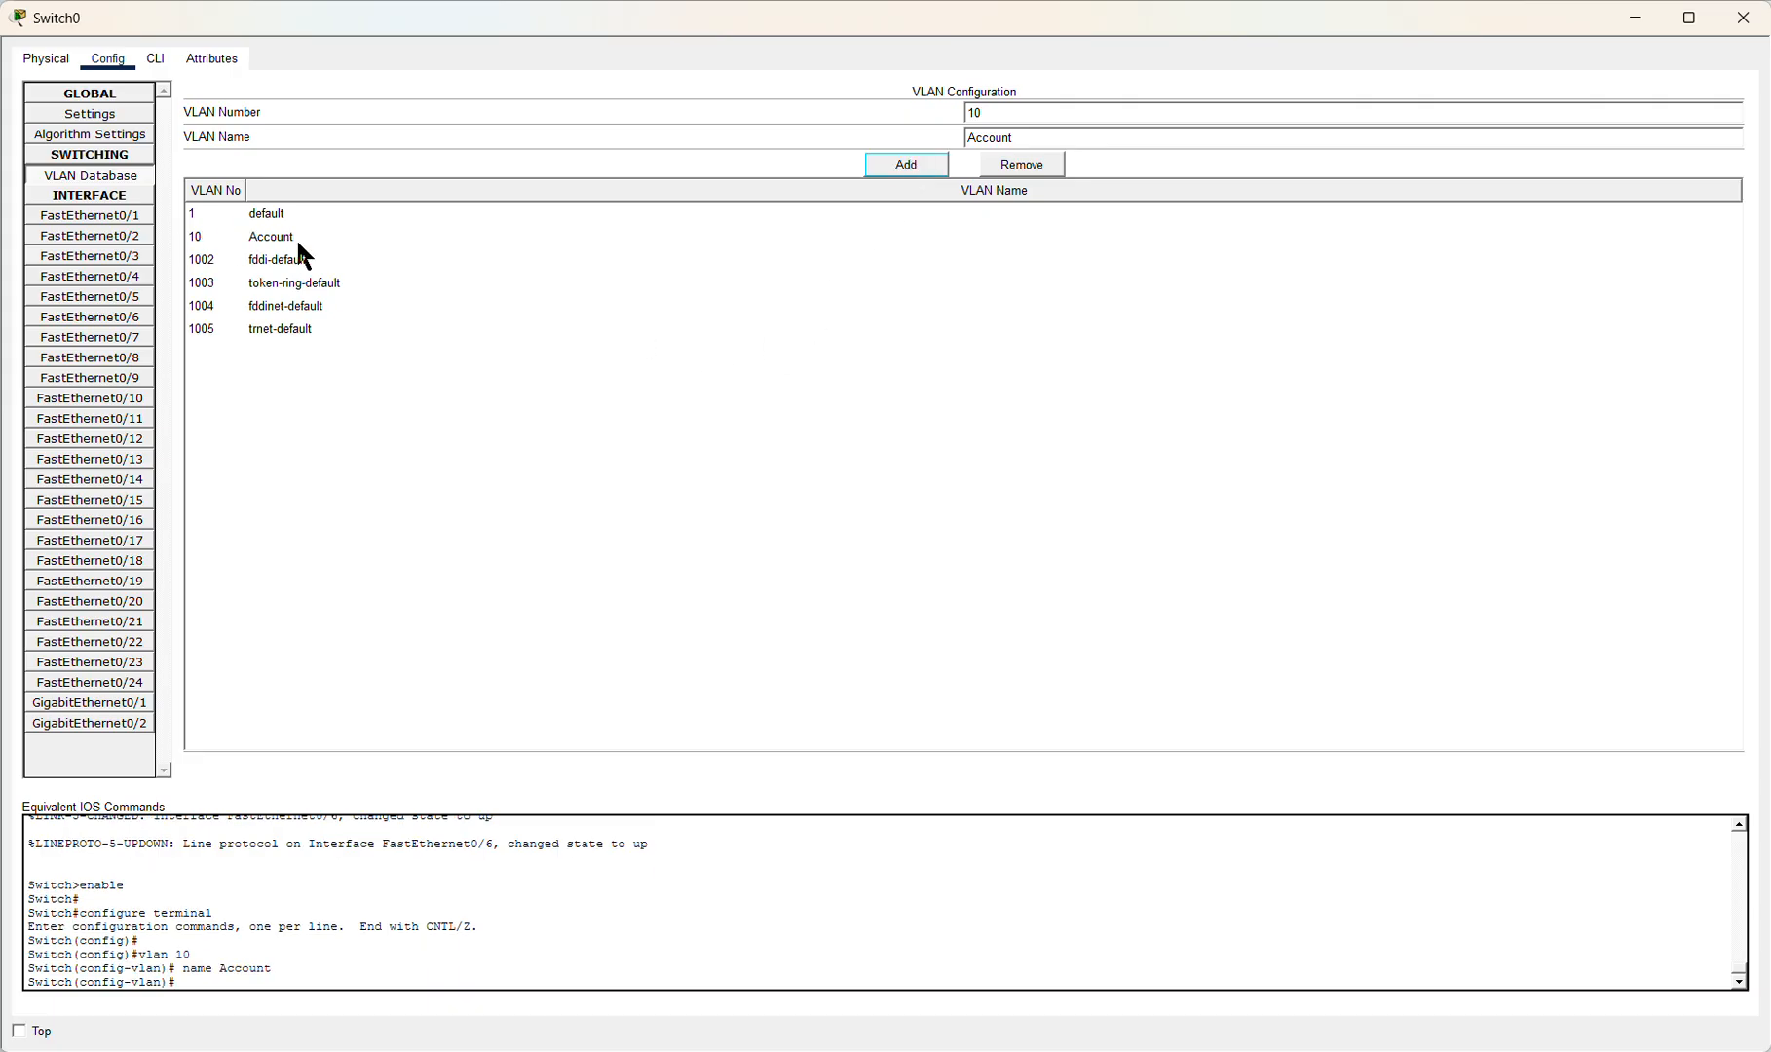
Step: Add VLAN 20 named Marketing to Switch0's VLAN database
click(1013, 116)
key(BackSpace)
key(BackSpace)
text(20)
key(BackSpace)
key(BackSpace)
key(BackSpace)
key(BackSpace)
key(BackSpace)
key(BackSpace)
key(BackSpace)
text(Marketing)
click(902, 175)
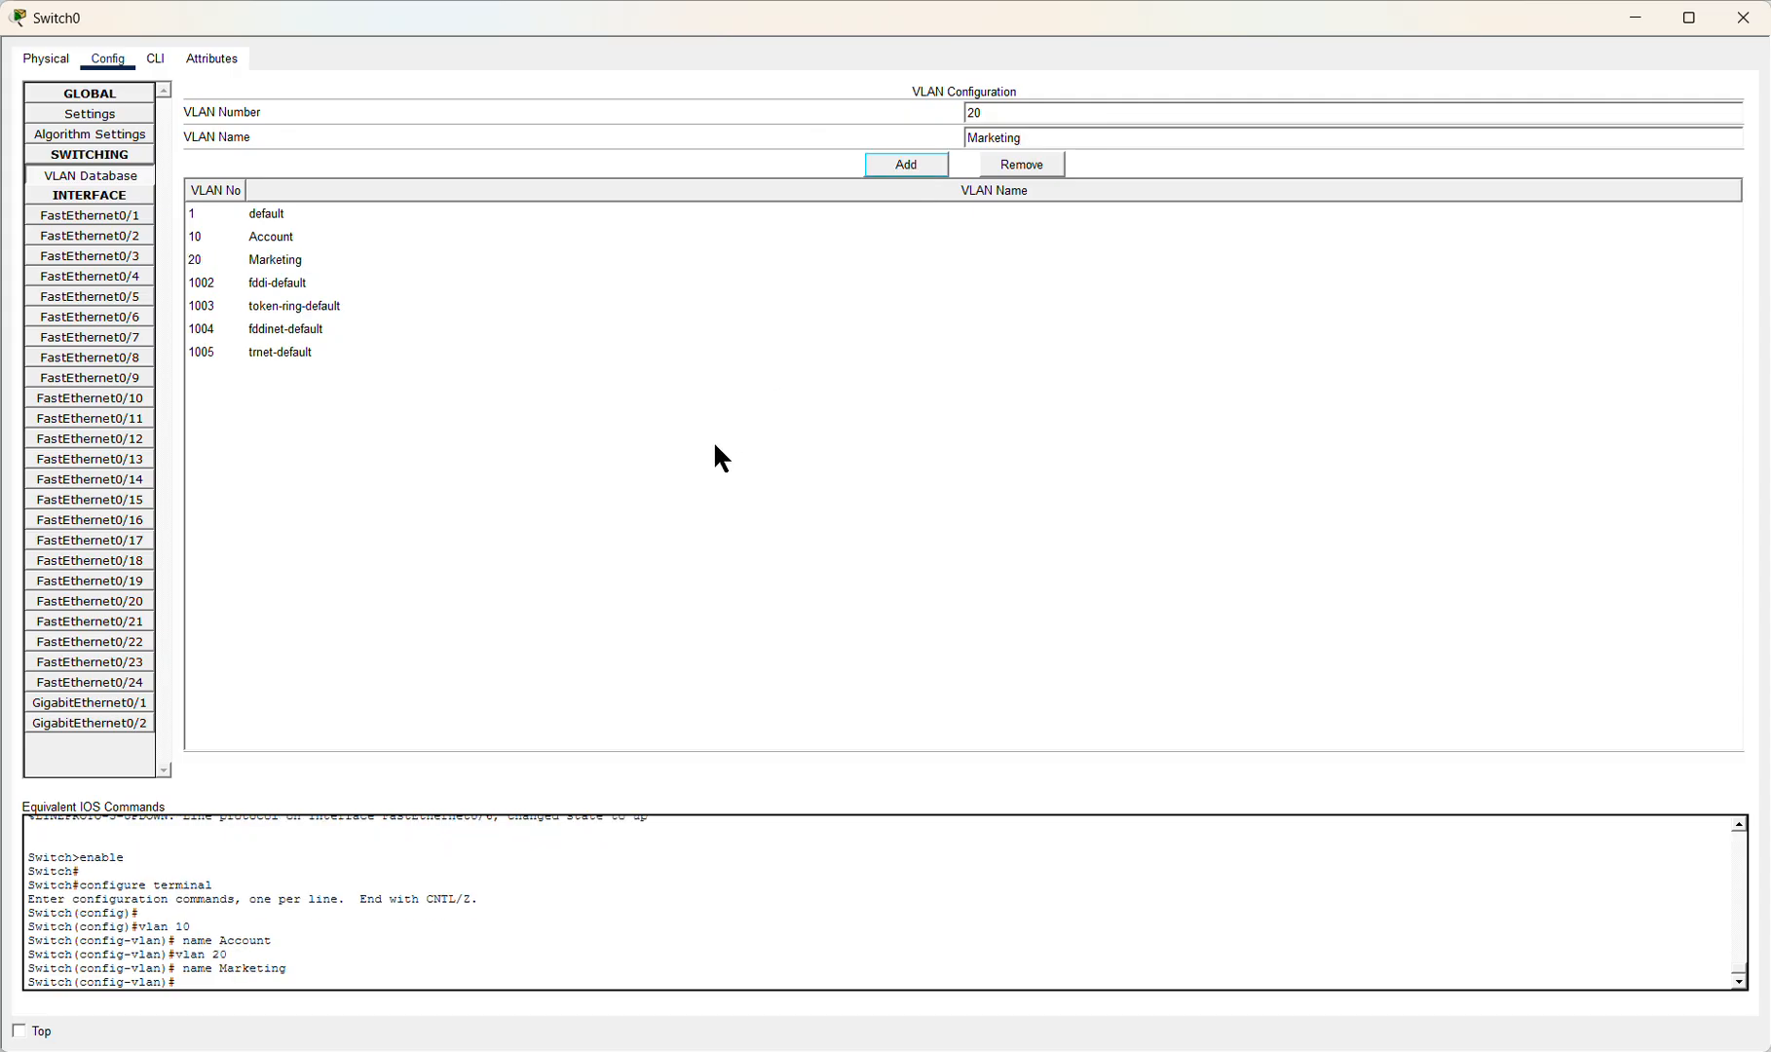
Step: Add VLAN 30 named Operation to Switch0's VLAN database and close the switch's settings
click(1101, 120)
key(BackSpace)
key(BackSpace)
text(30)
click(1066, 140)
key(BackSpace)
key(BackSpace)
key(BackSpace)
key(BackSpace)
key(BackSpace)
key(BackSpace)
key(BackSpace)
key(BackSpace)
key(BackSpace)
text(Operation)
click(906, 165)
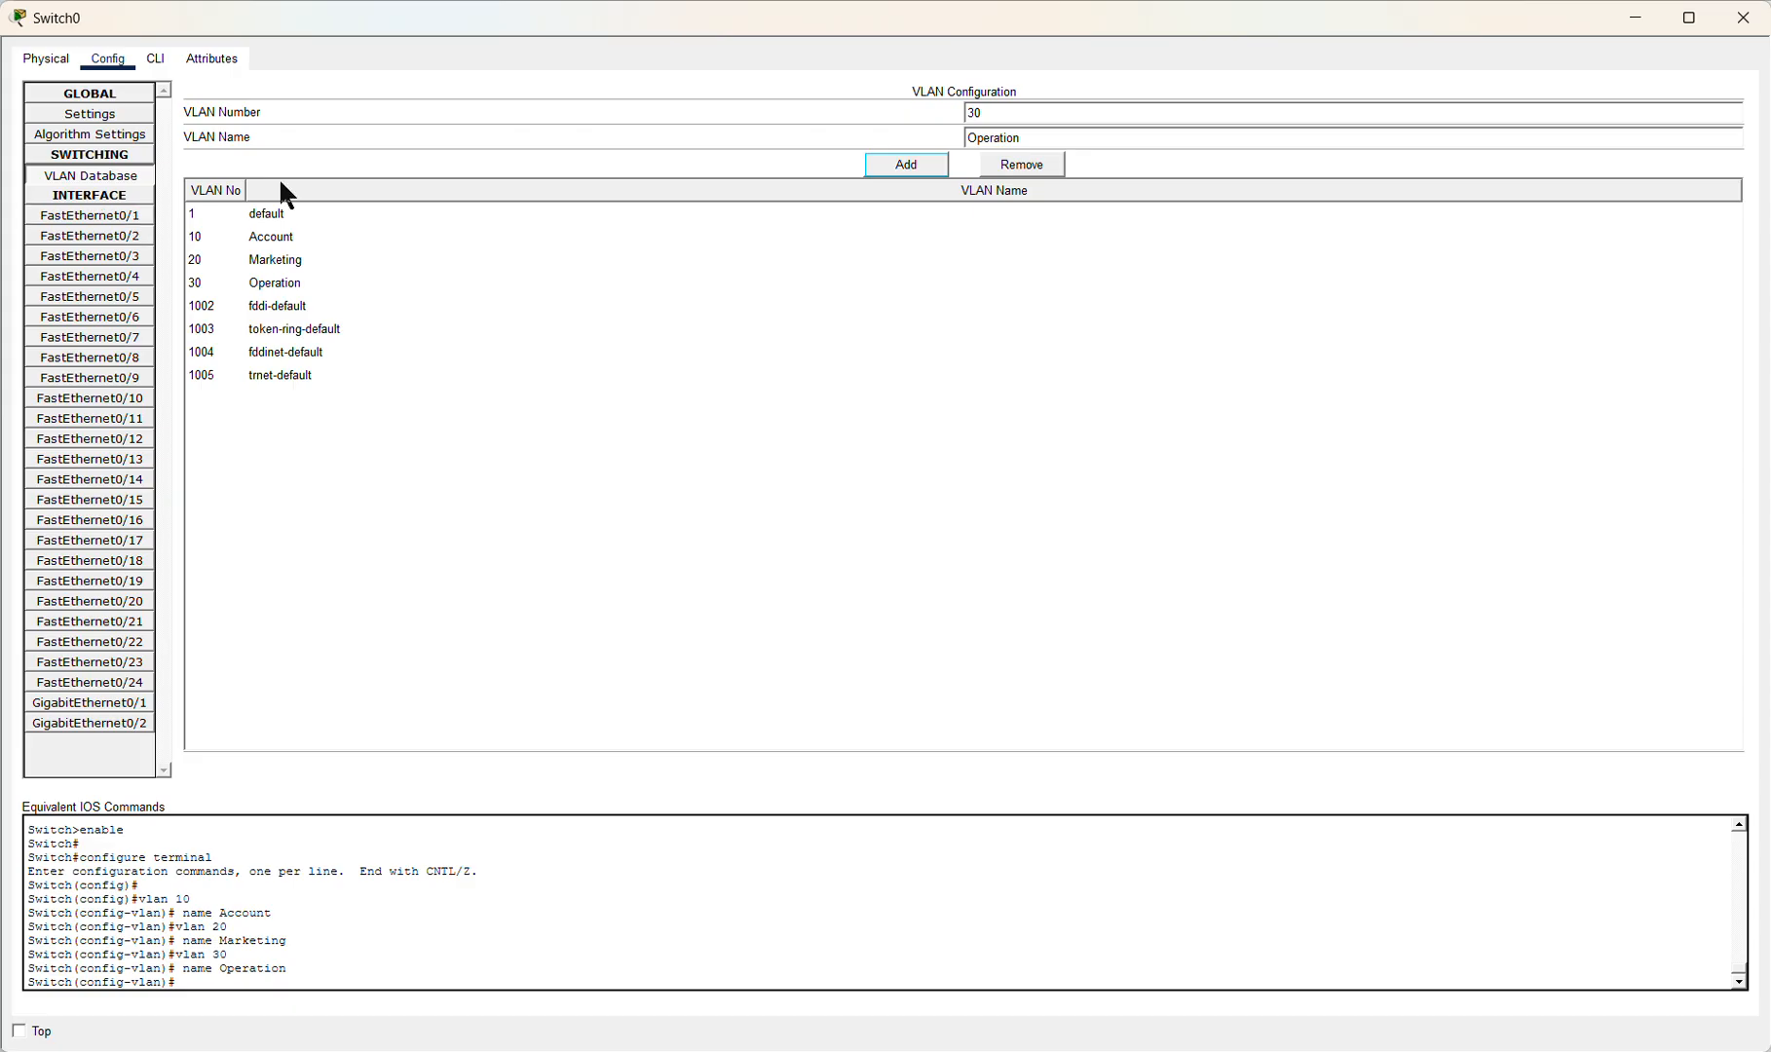
click(1743, 18)
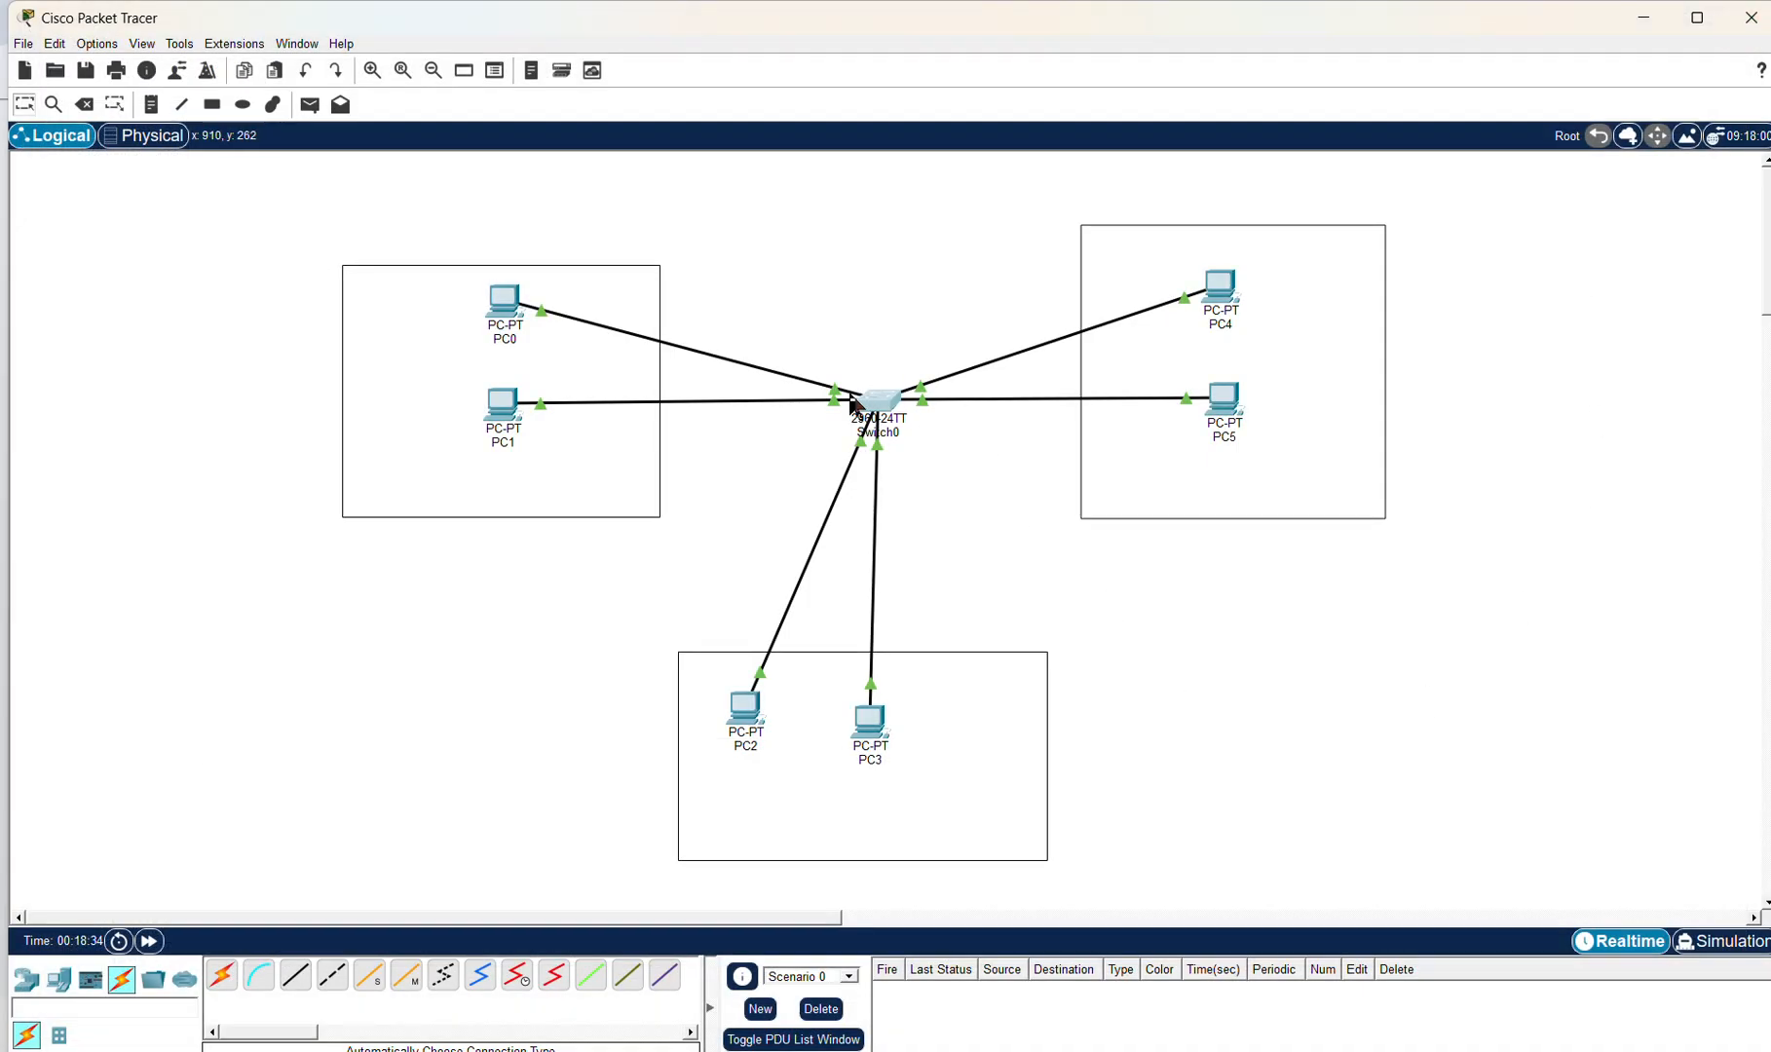
Step: Undo the PC5 cable connection and reattach PC1's detached cable to Switch0's FastEthernet0/2 port
mouse_move(837, 396)
drag(830, 401, 869, 405)
key(ctrl+z)
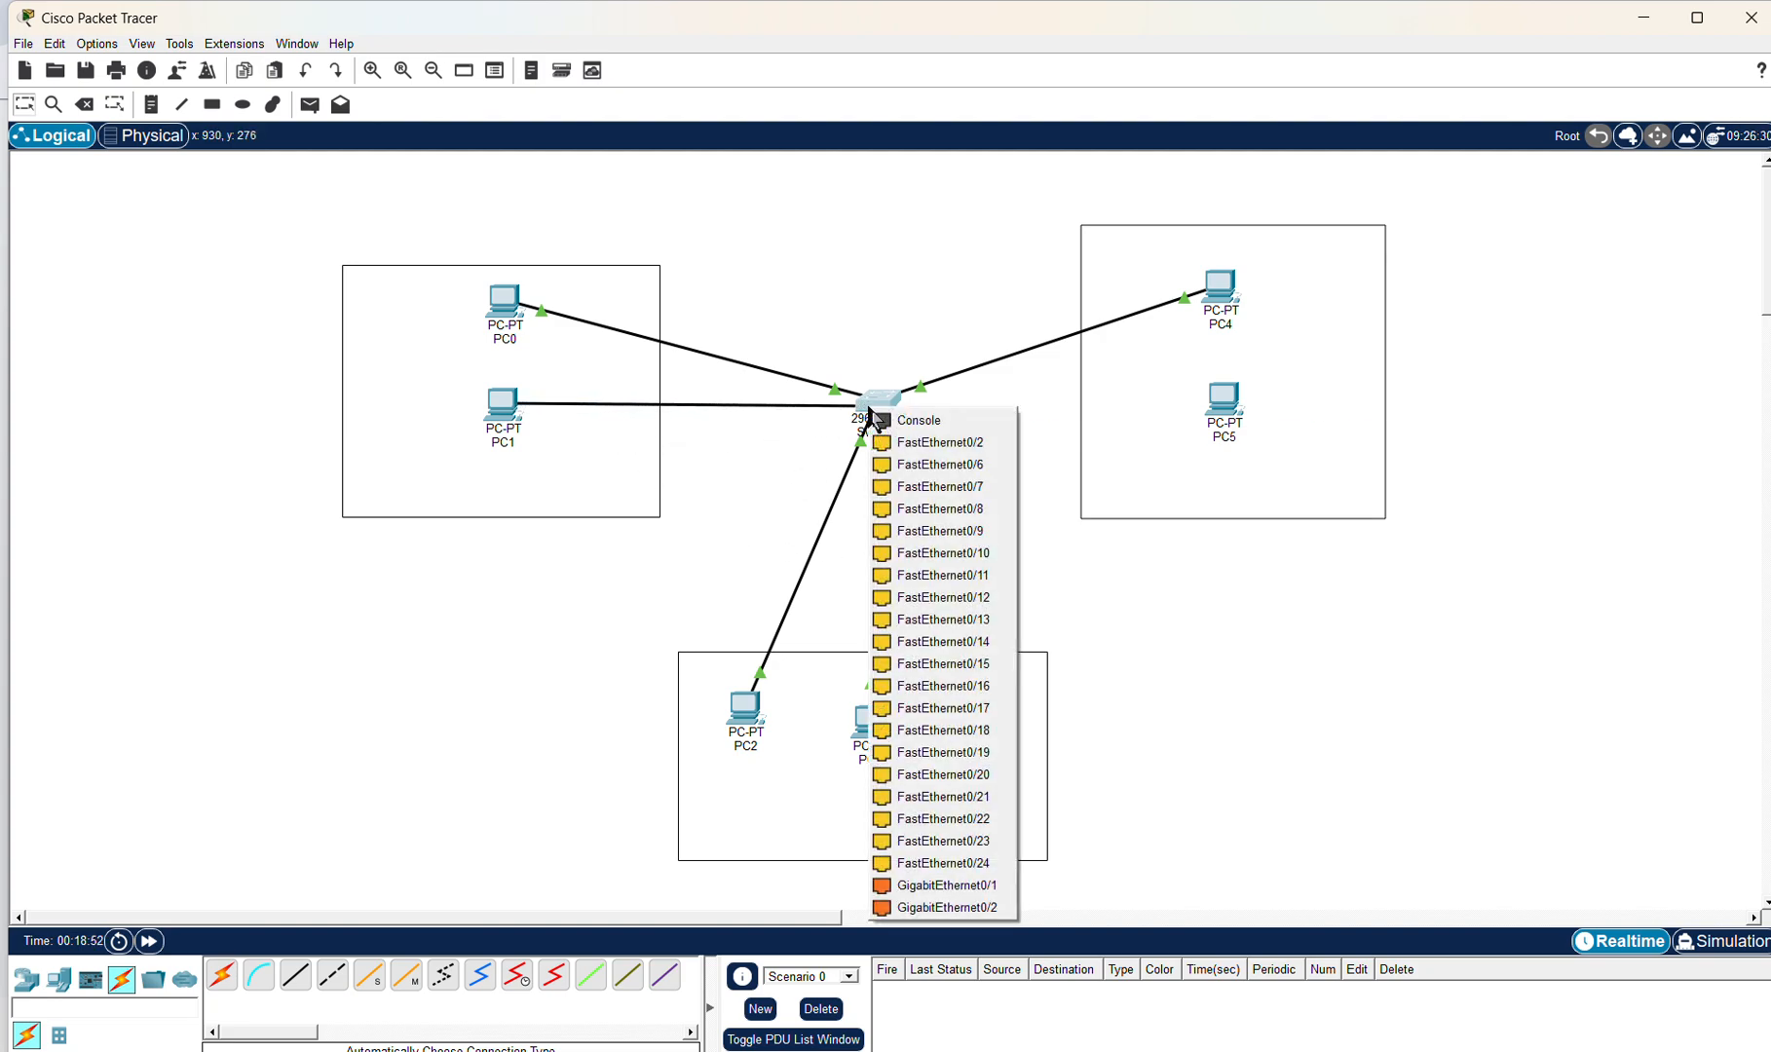
click(925, 444)
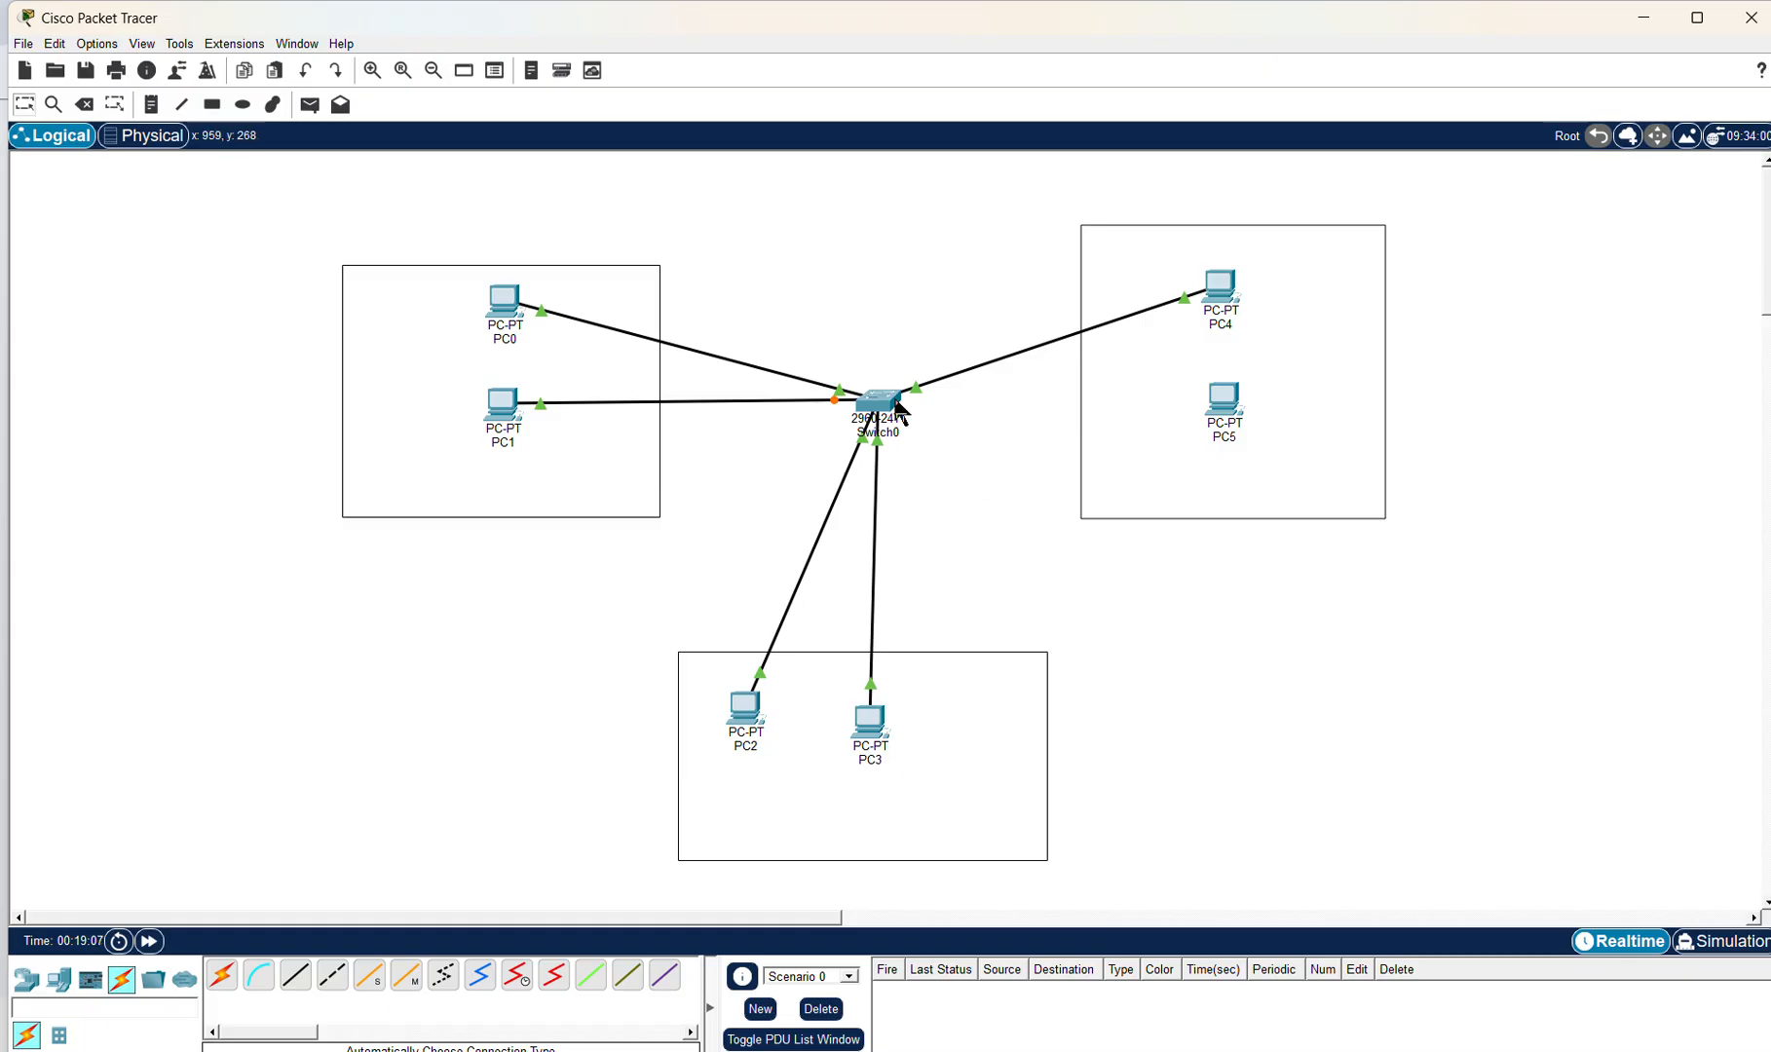
Step: Assign Switch0's FastEthernet0/1 access port to VLAN 10 (Account) and close the switch's settings
mouse_move(883, 407)
mouse_move(832, 397)
click(891, 417)
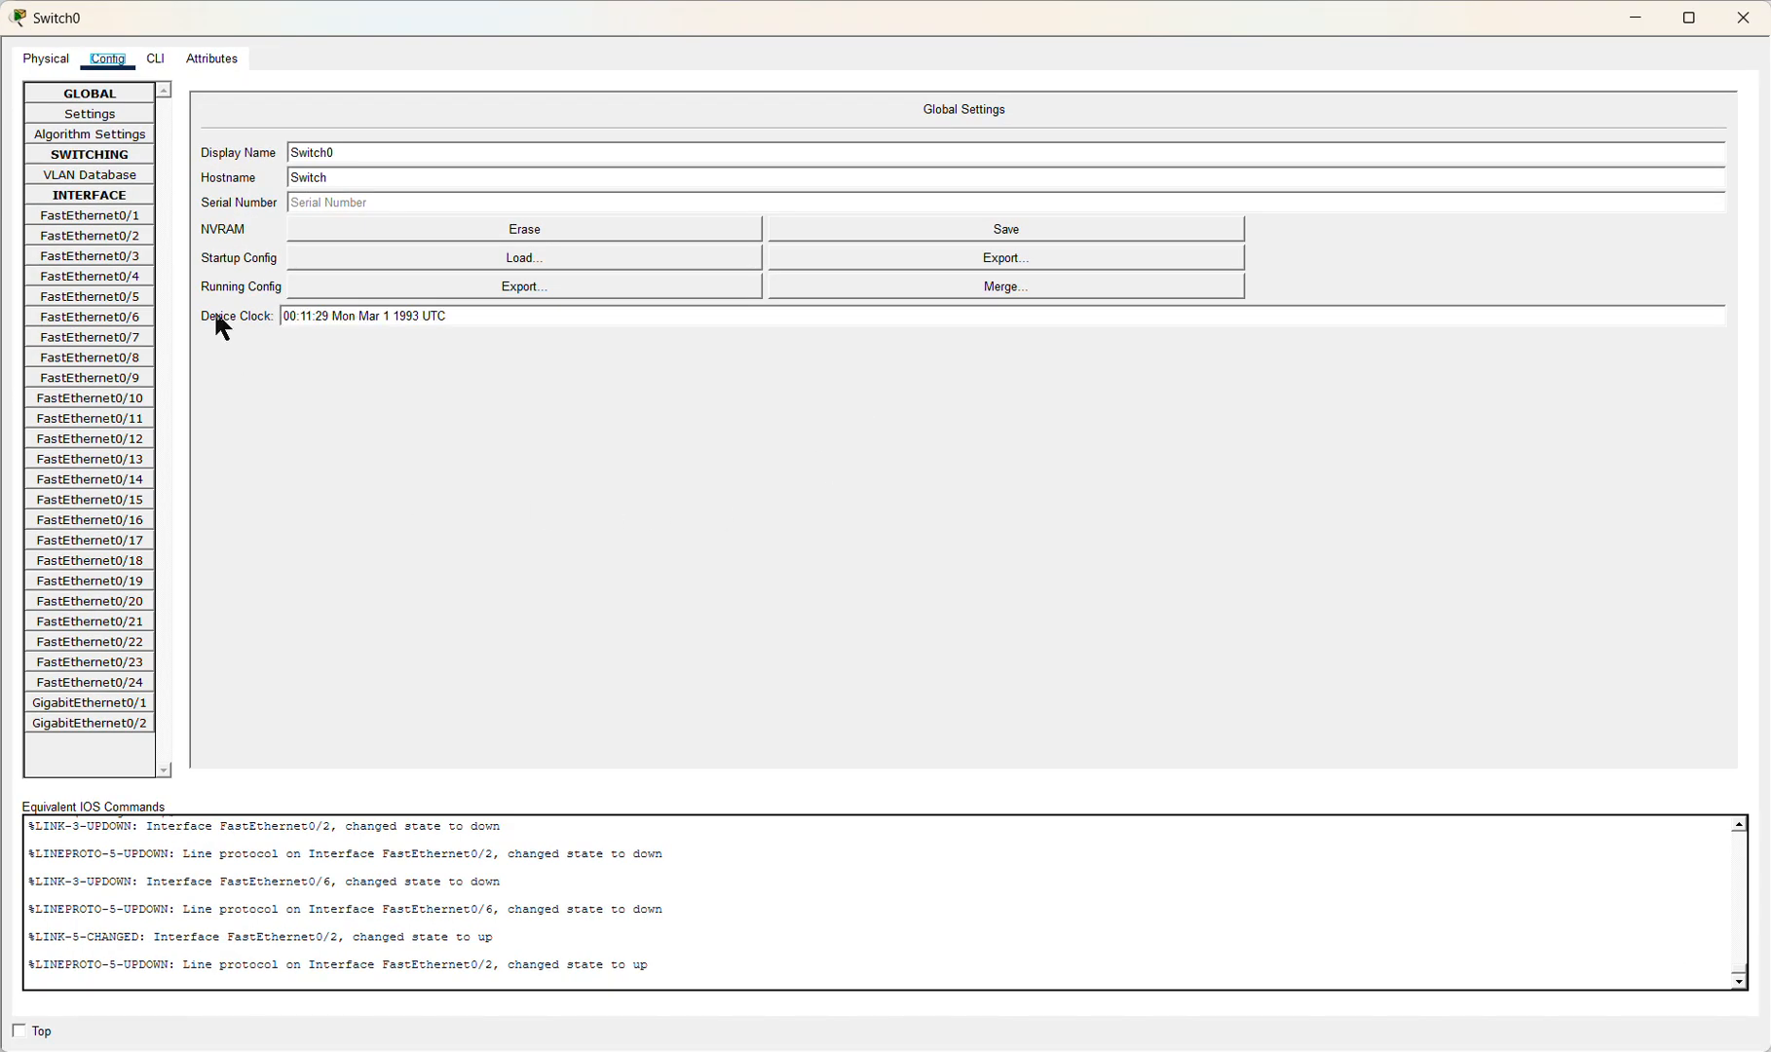
click(134, 218)
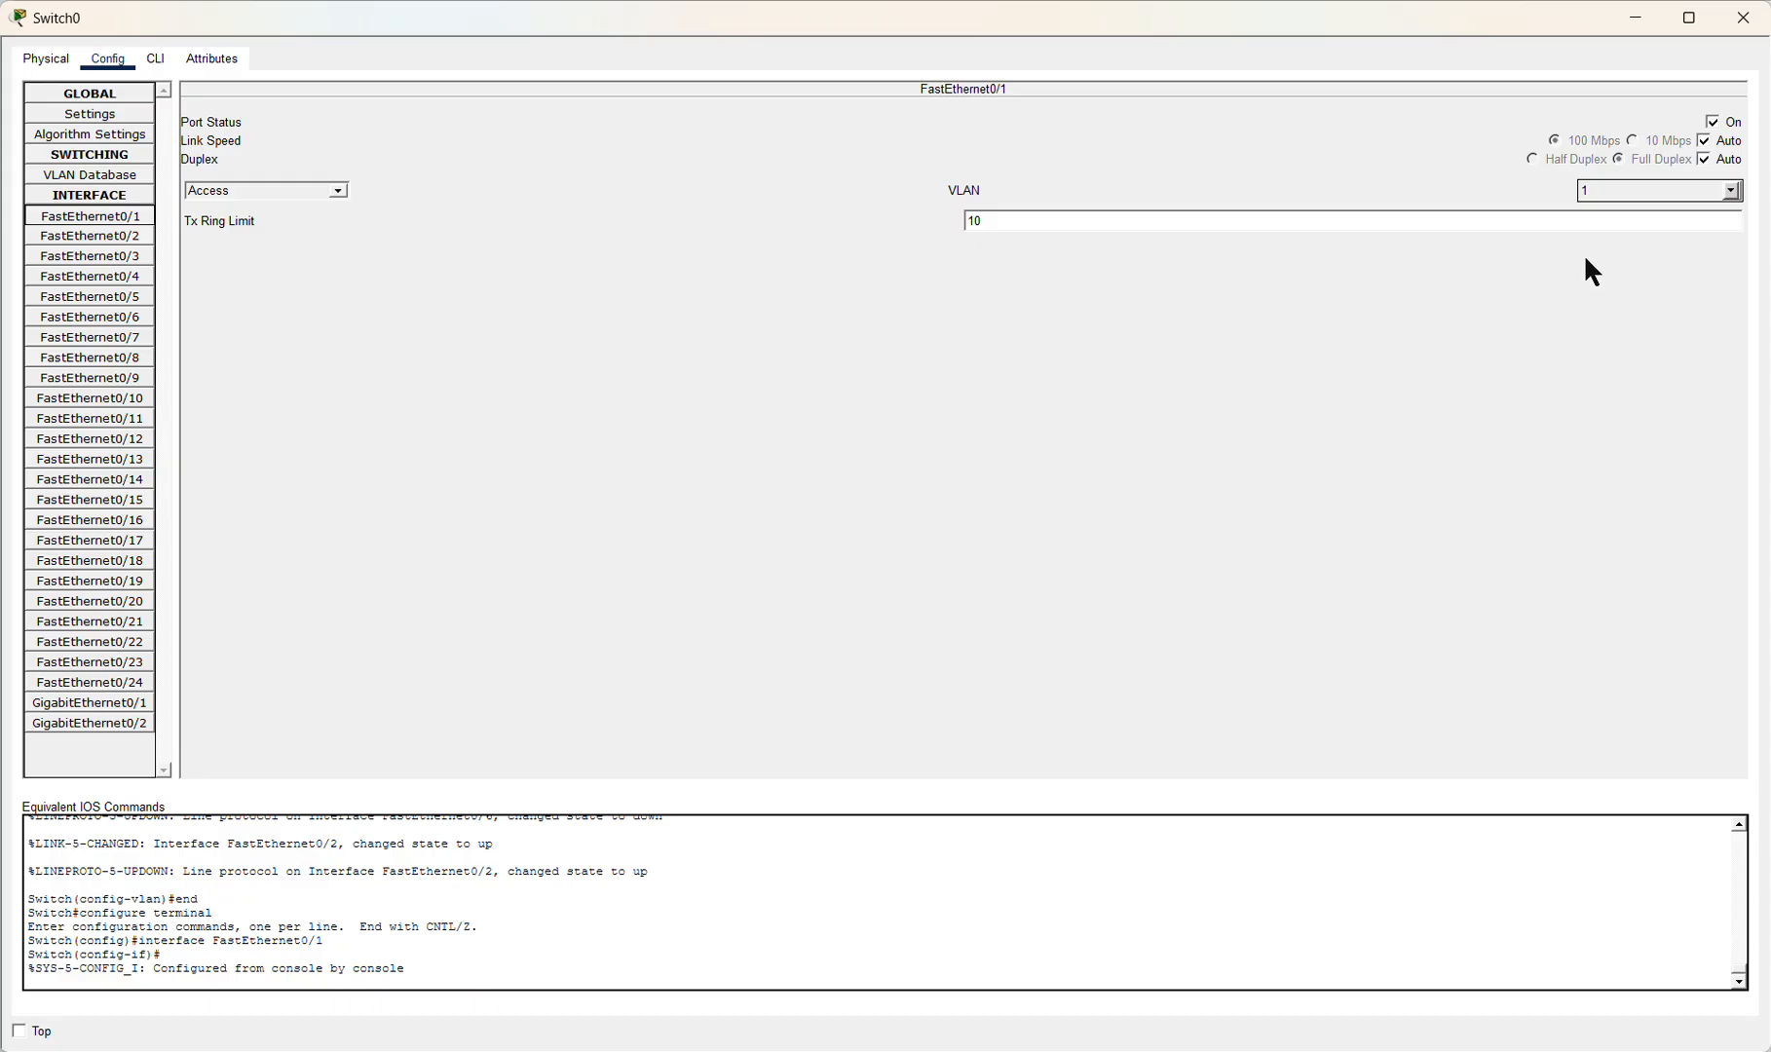
click(1734, 192)
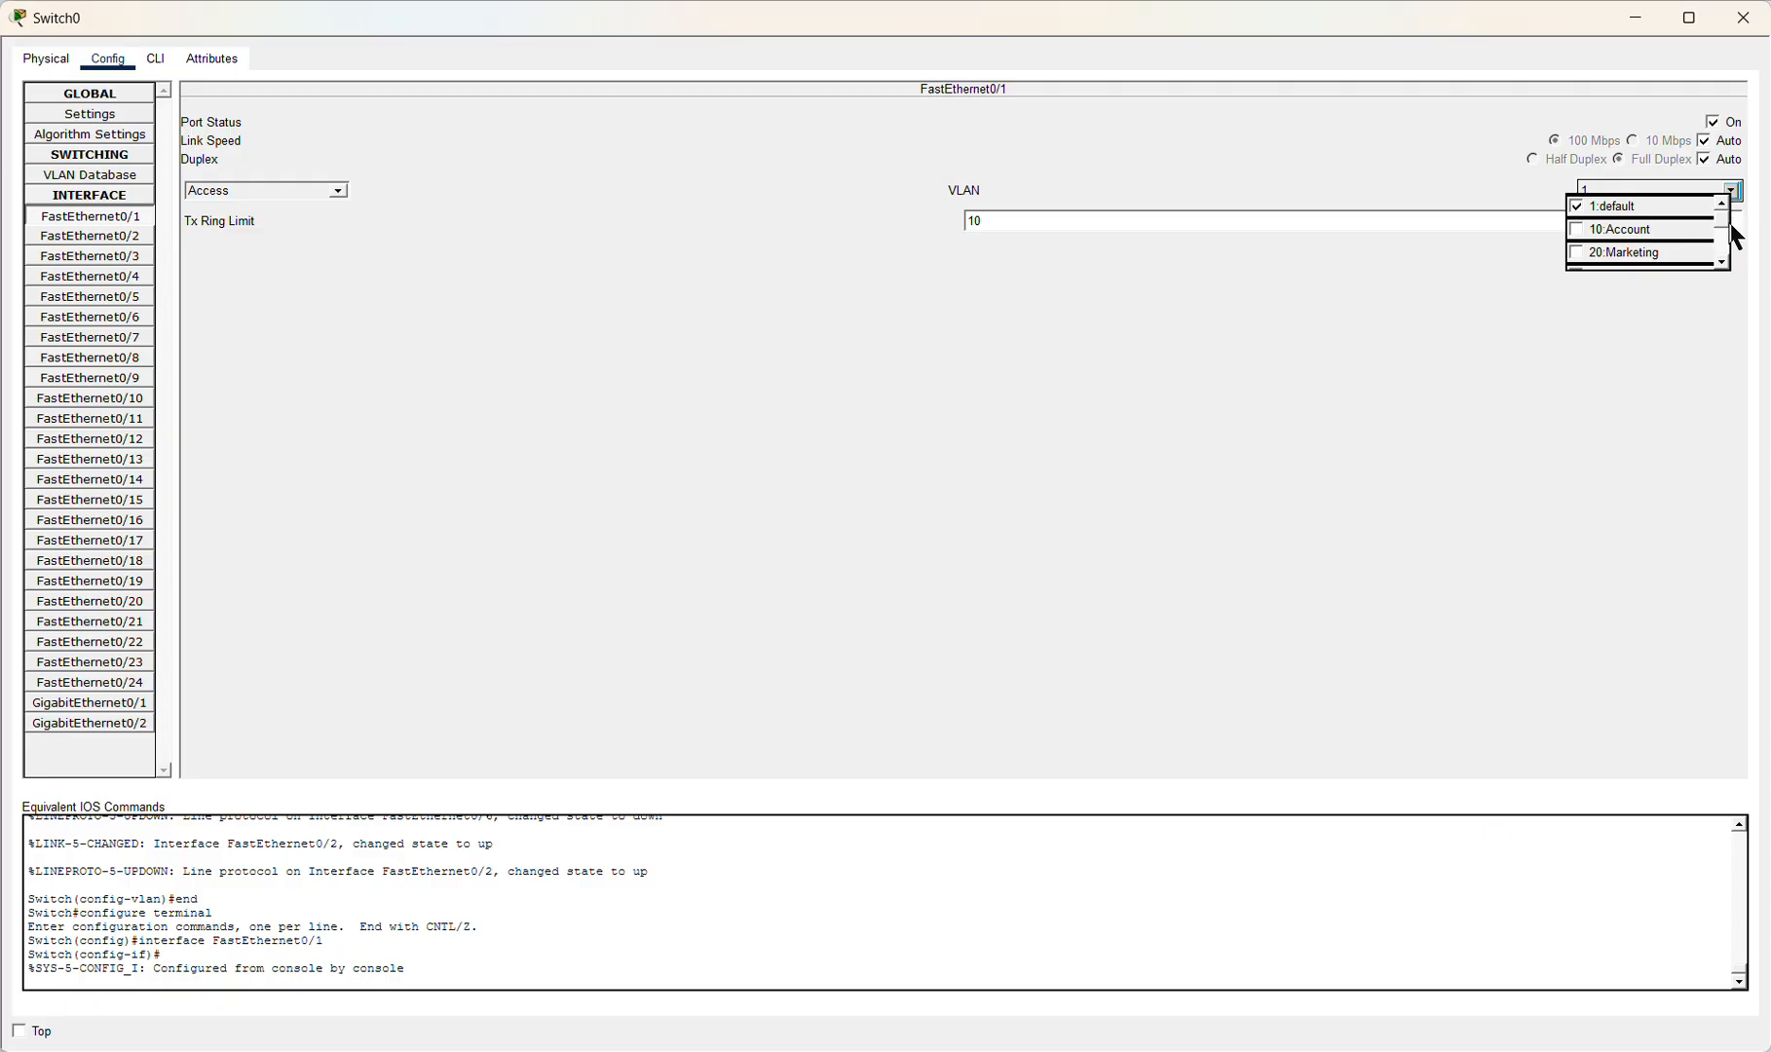
click(1575, 231)
click(1576, 231)
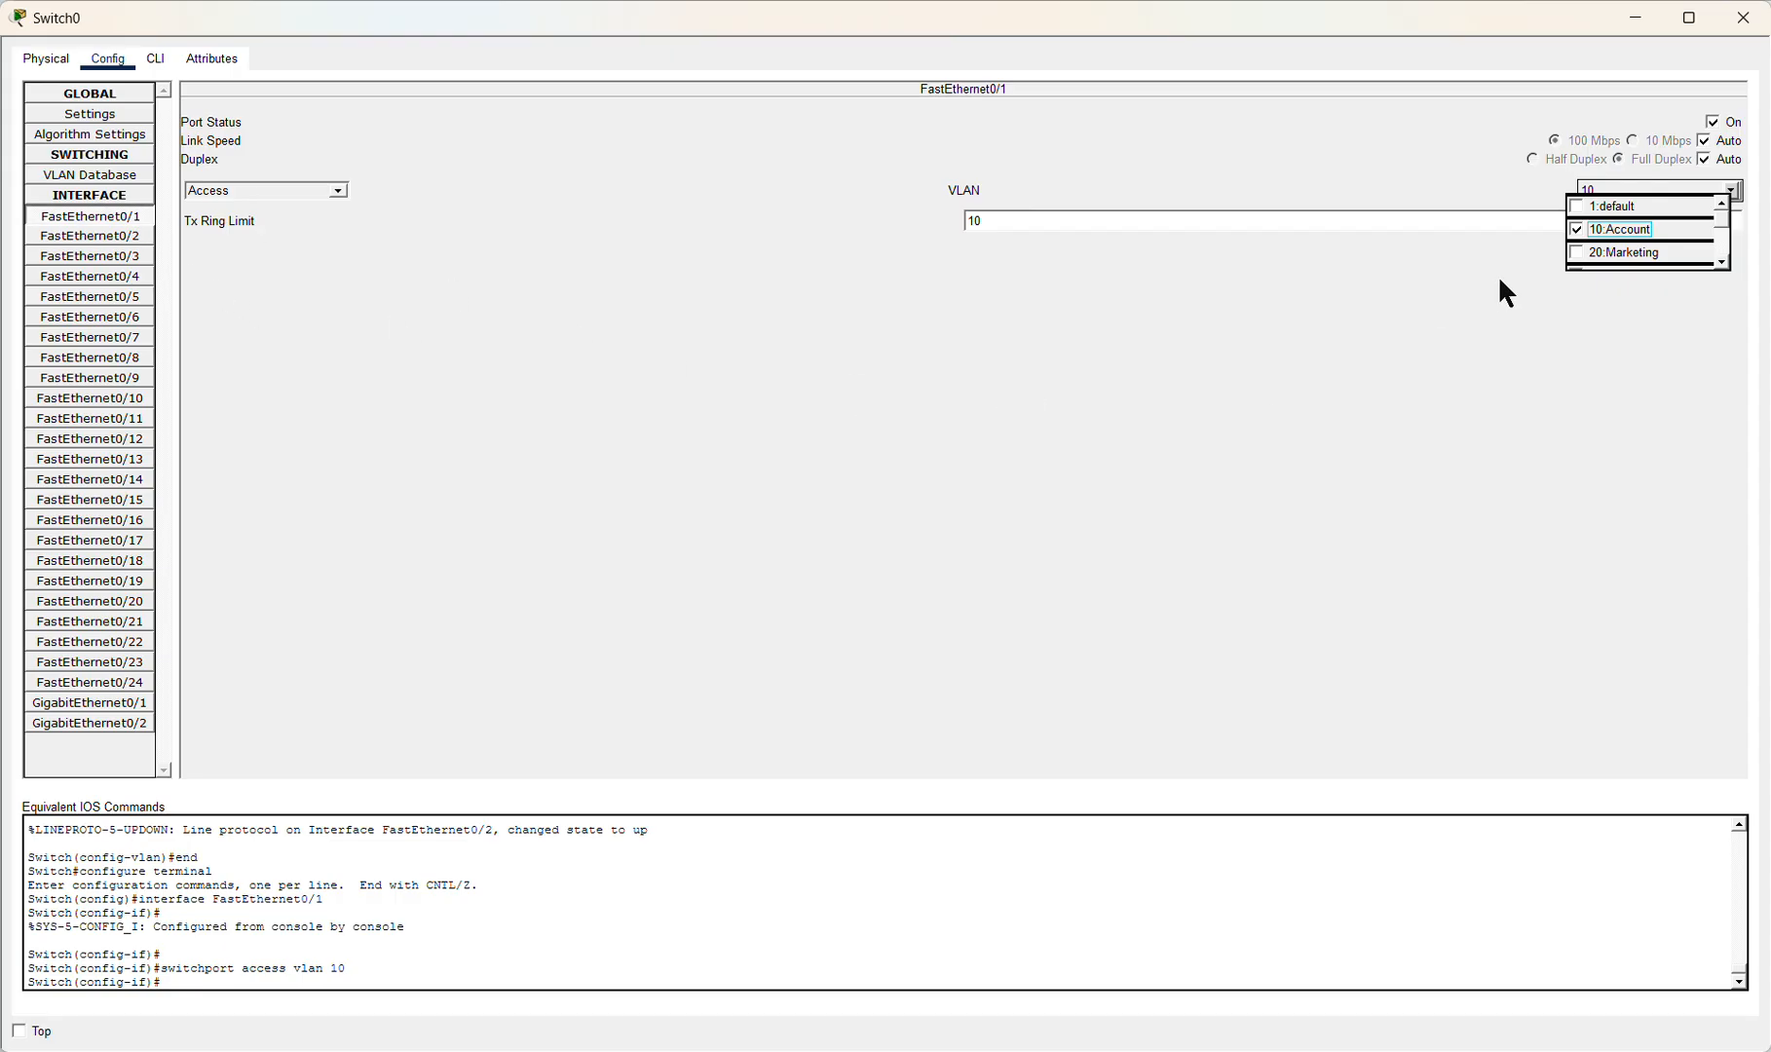
click(1226, 455)
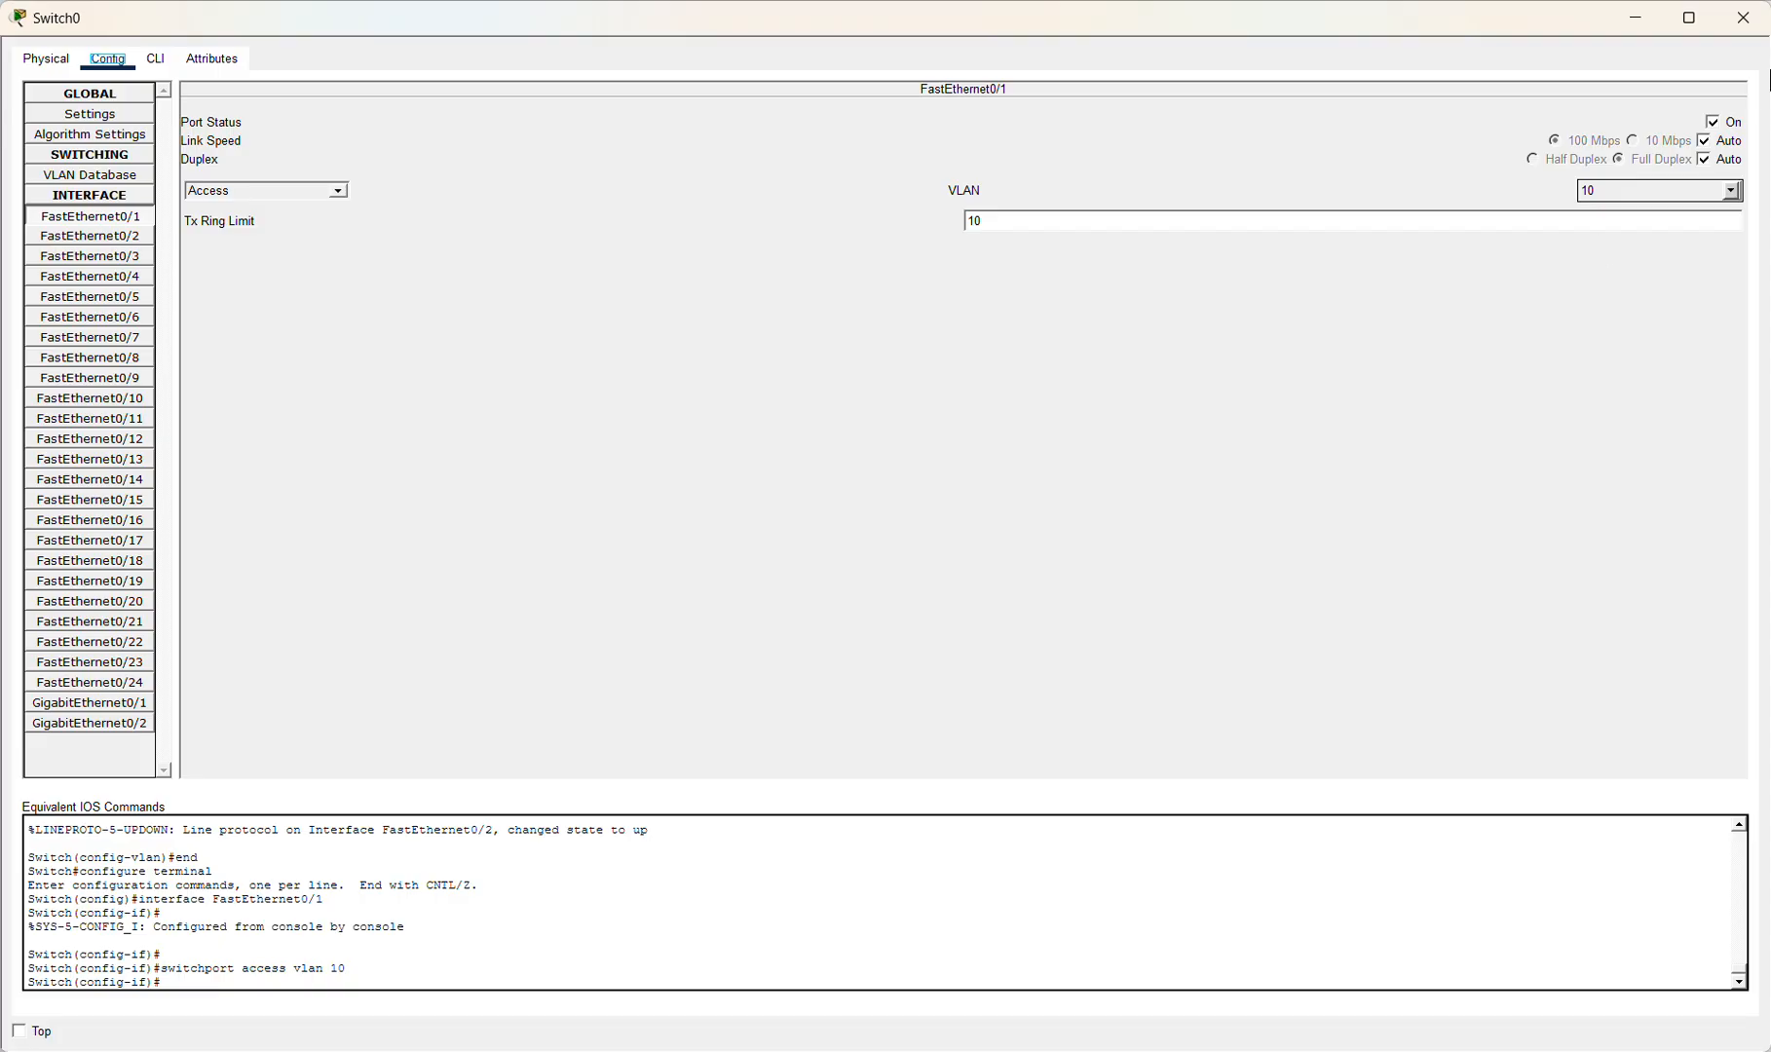
click(1742, 18)
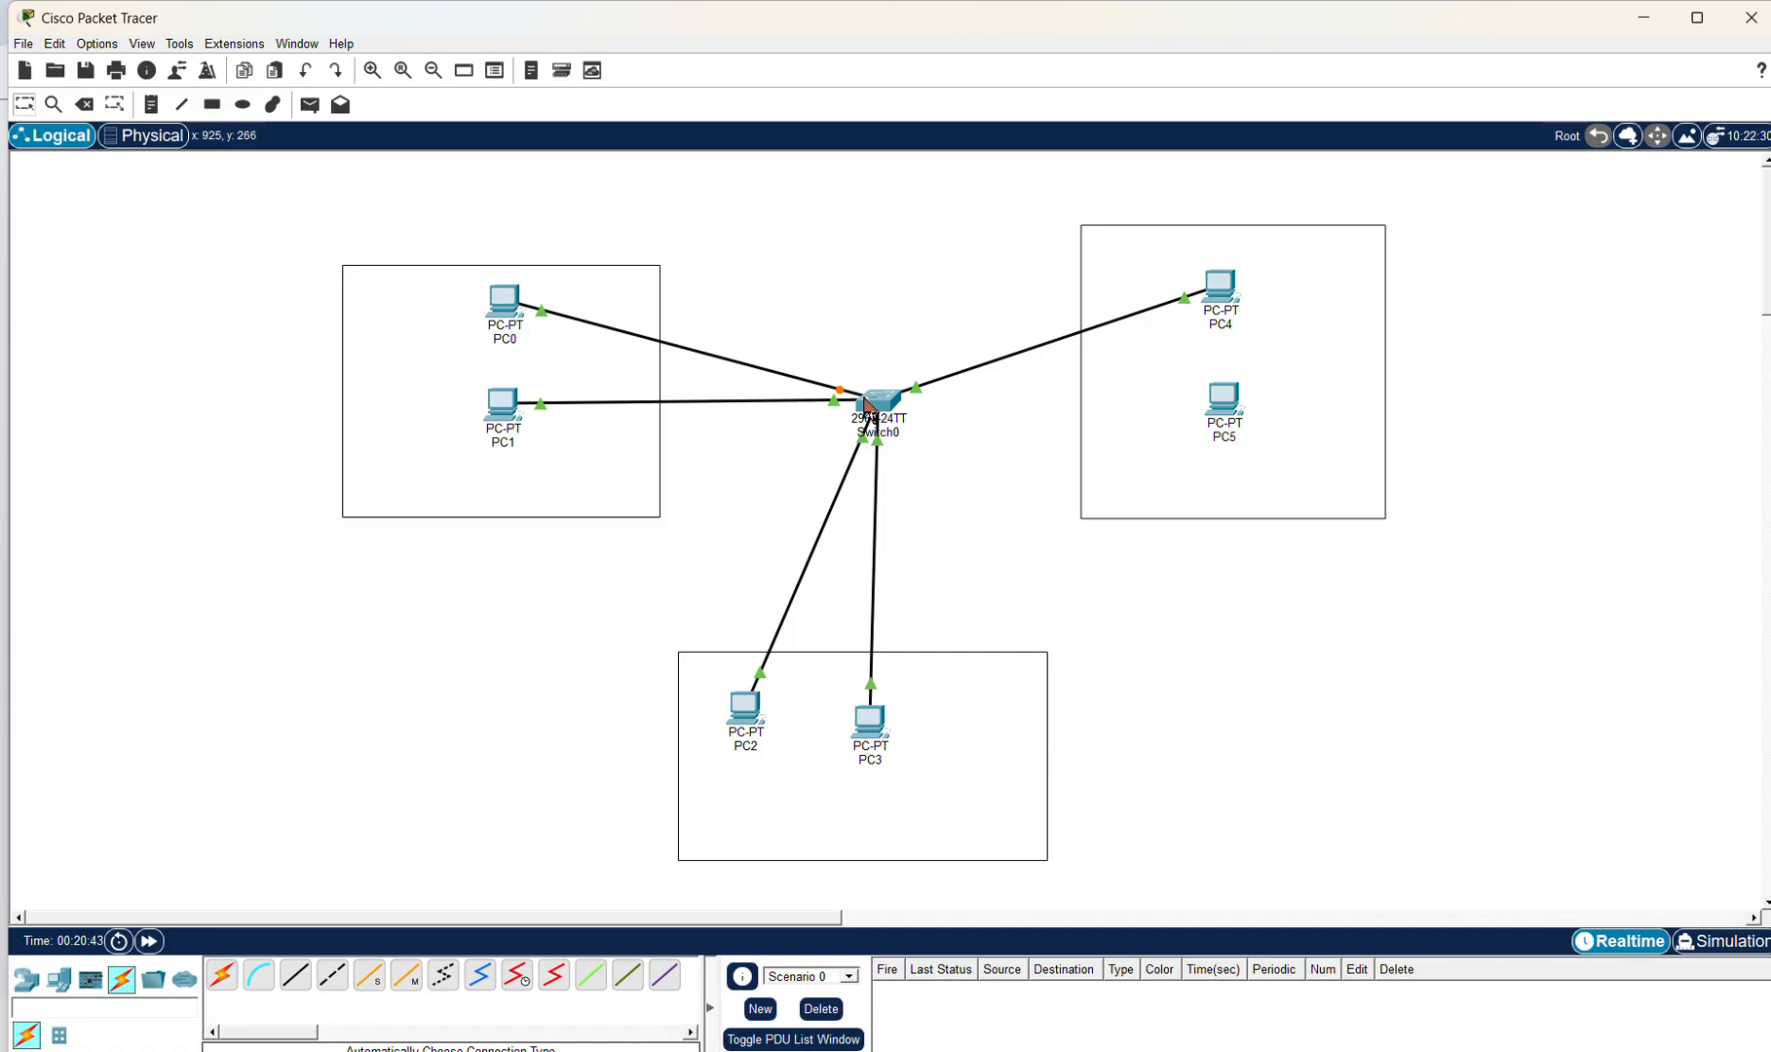
Step: Assign Switch0's FastEthernet0/2 access port to VLAN 10 (Account) and close the switch's settings
mouse_move(868, 407)
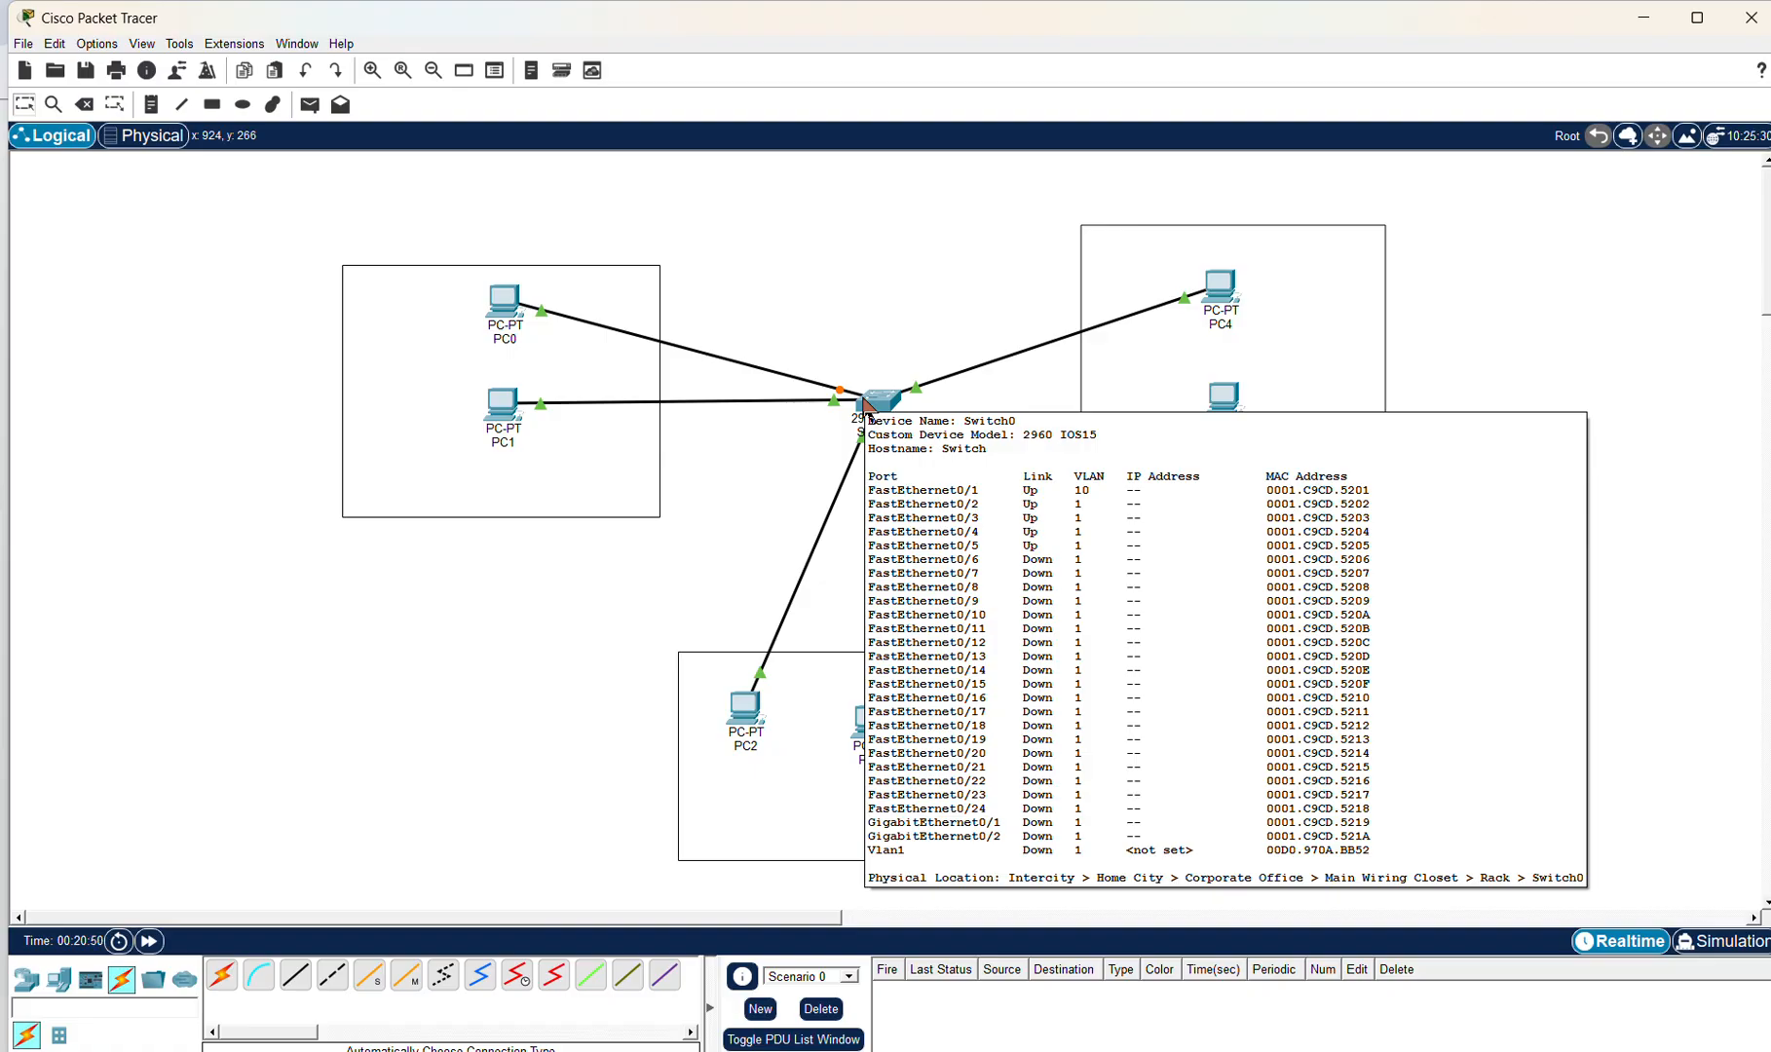
click(864, 403)
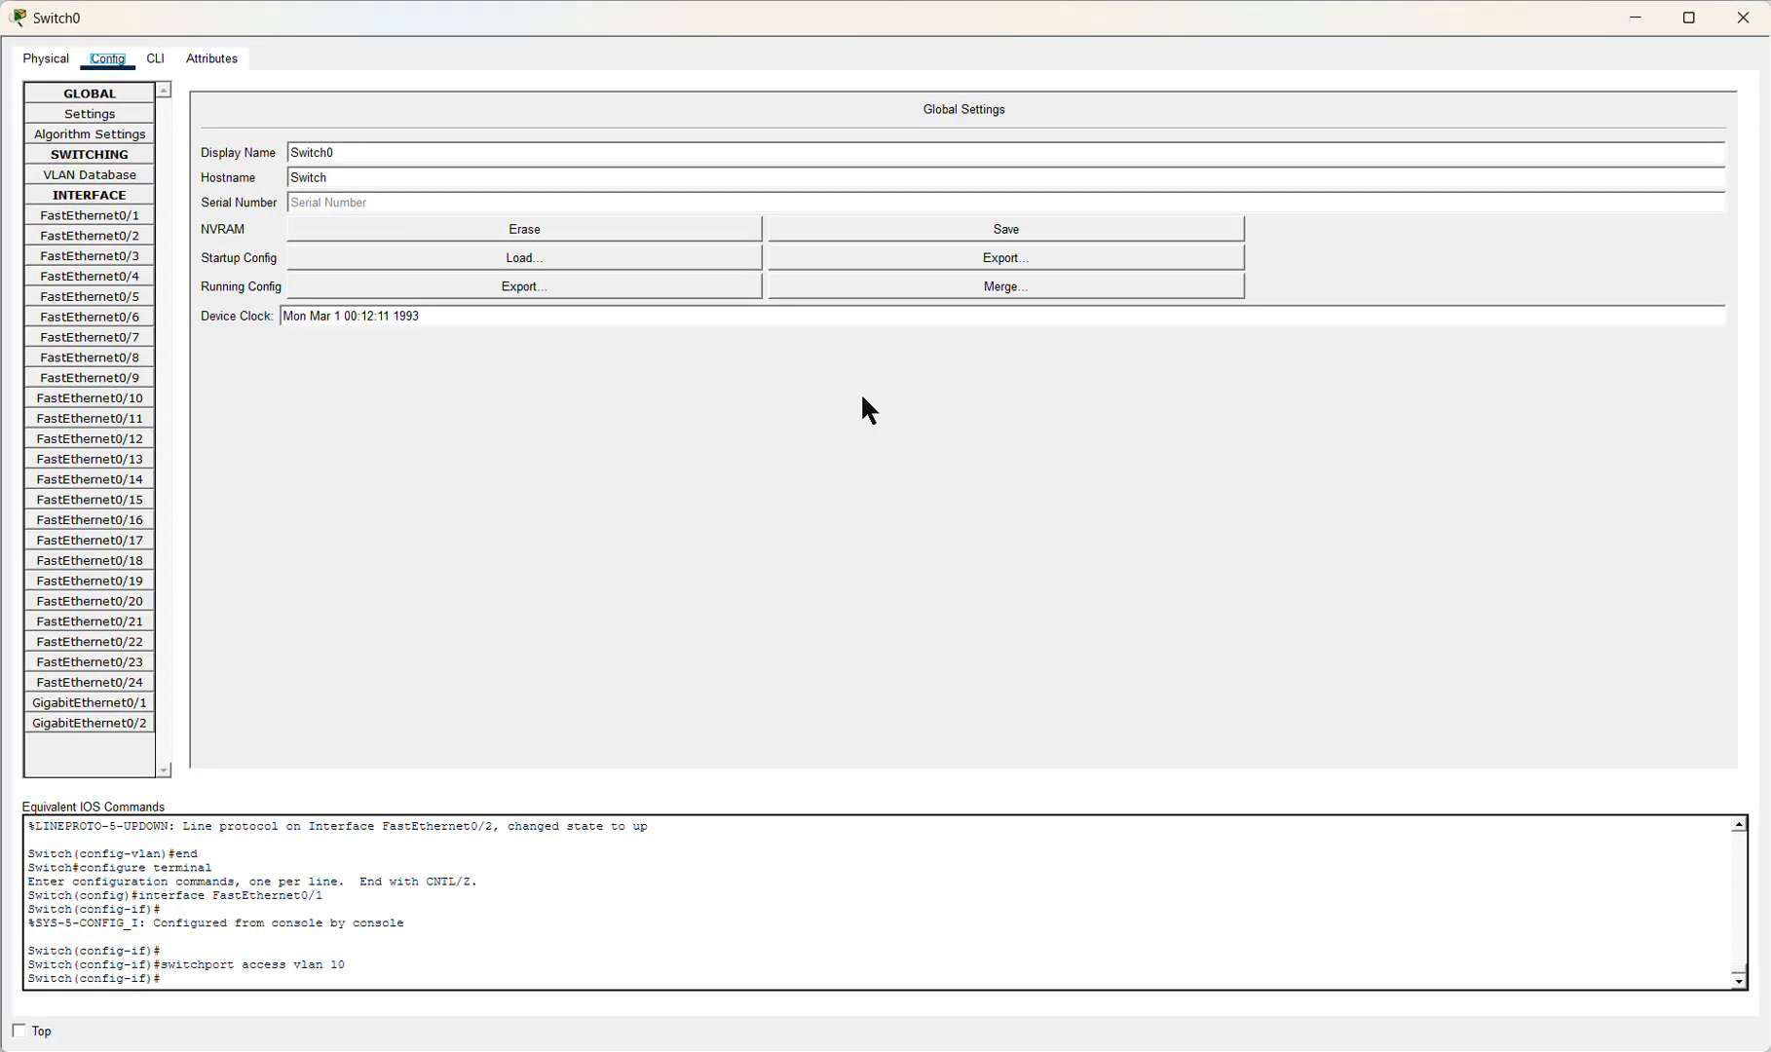
click(123, 239)
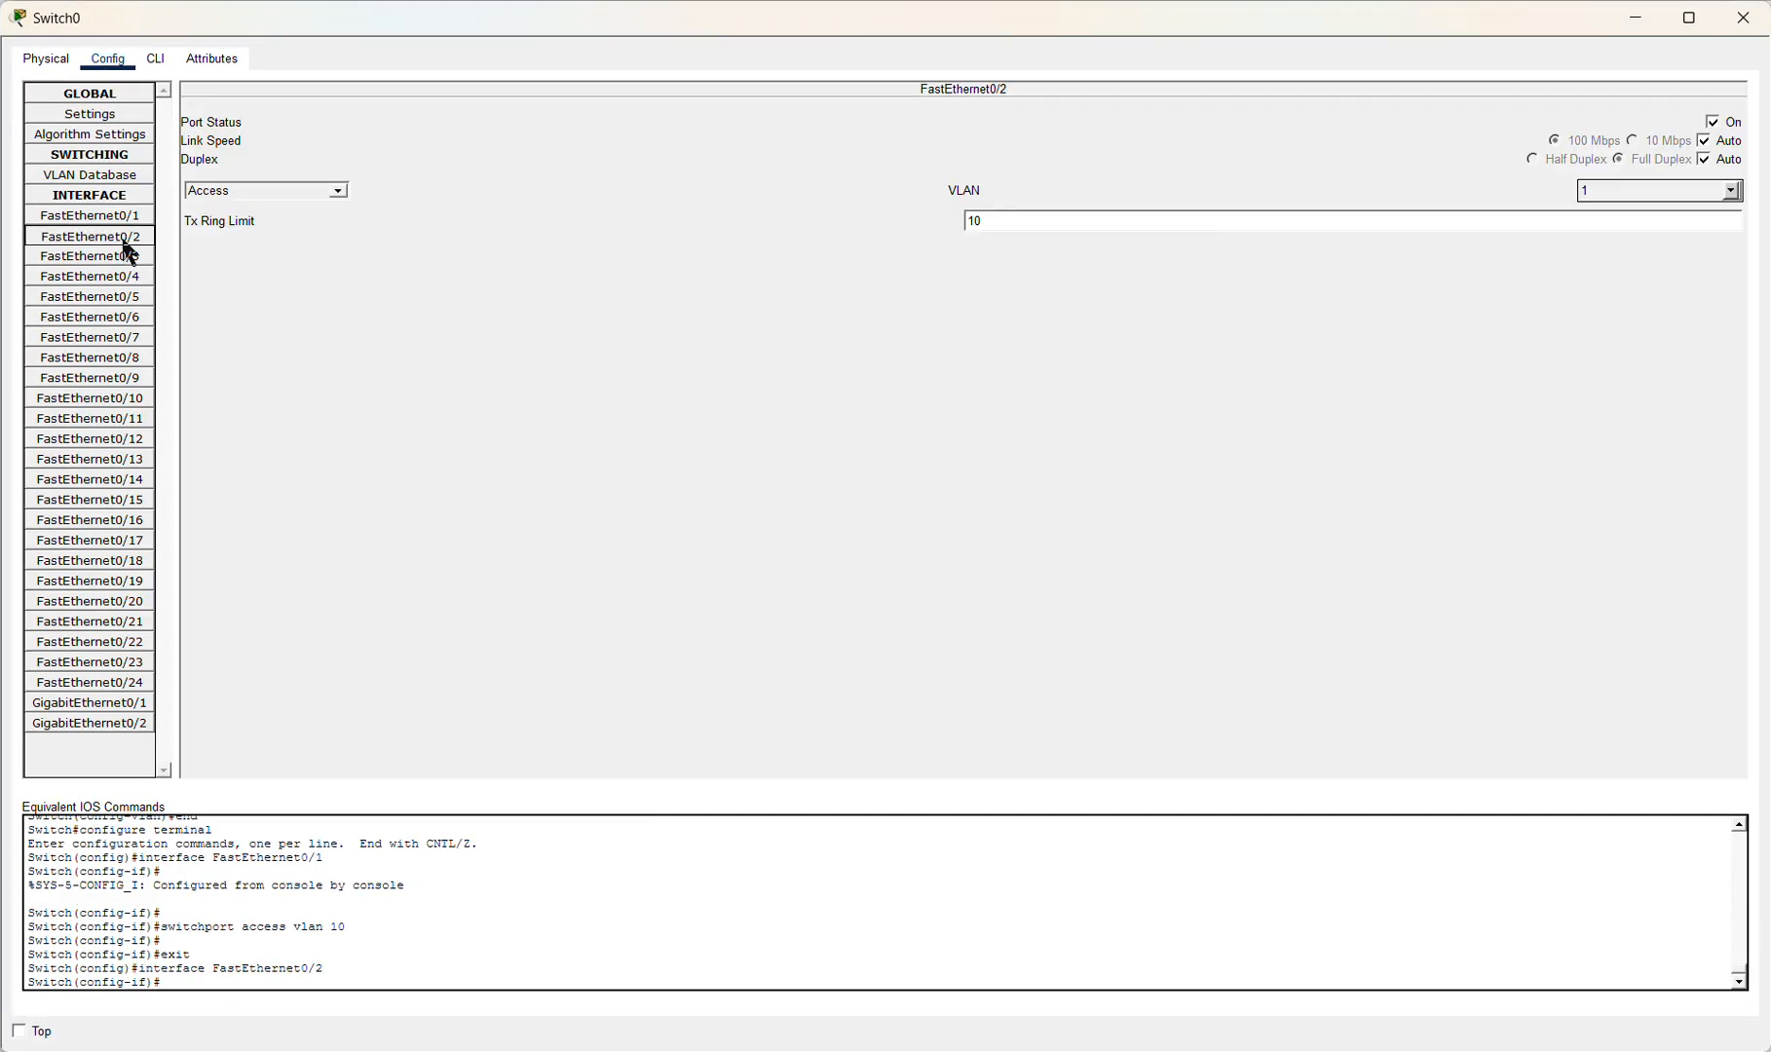
click(1732, 192)
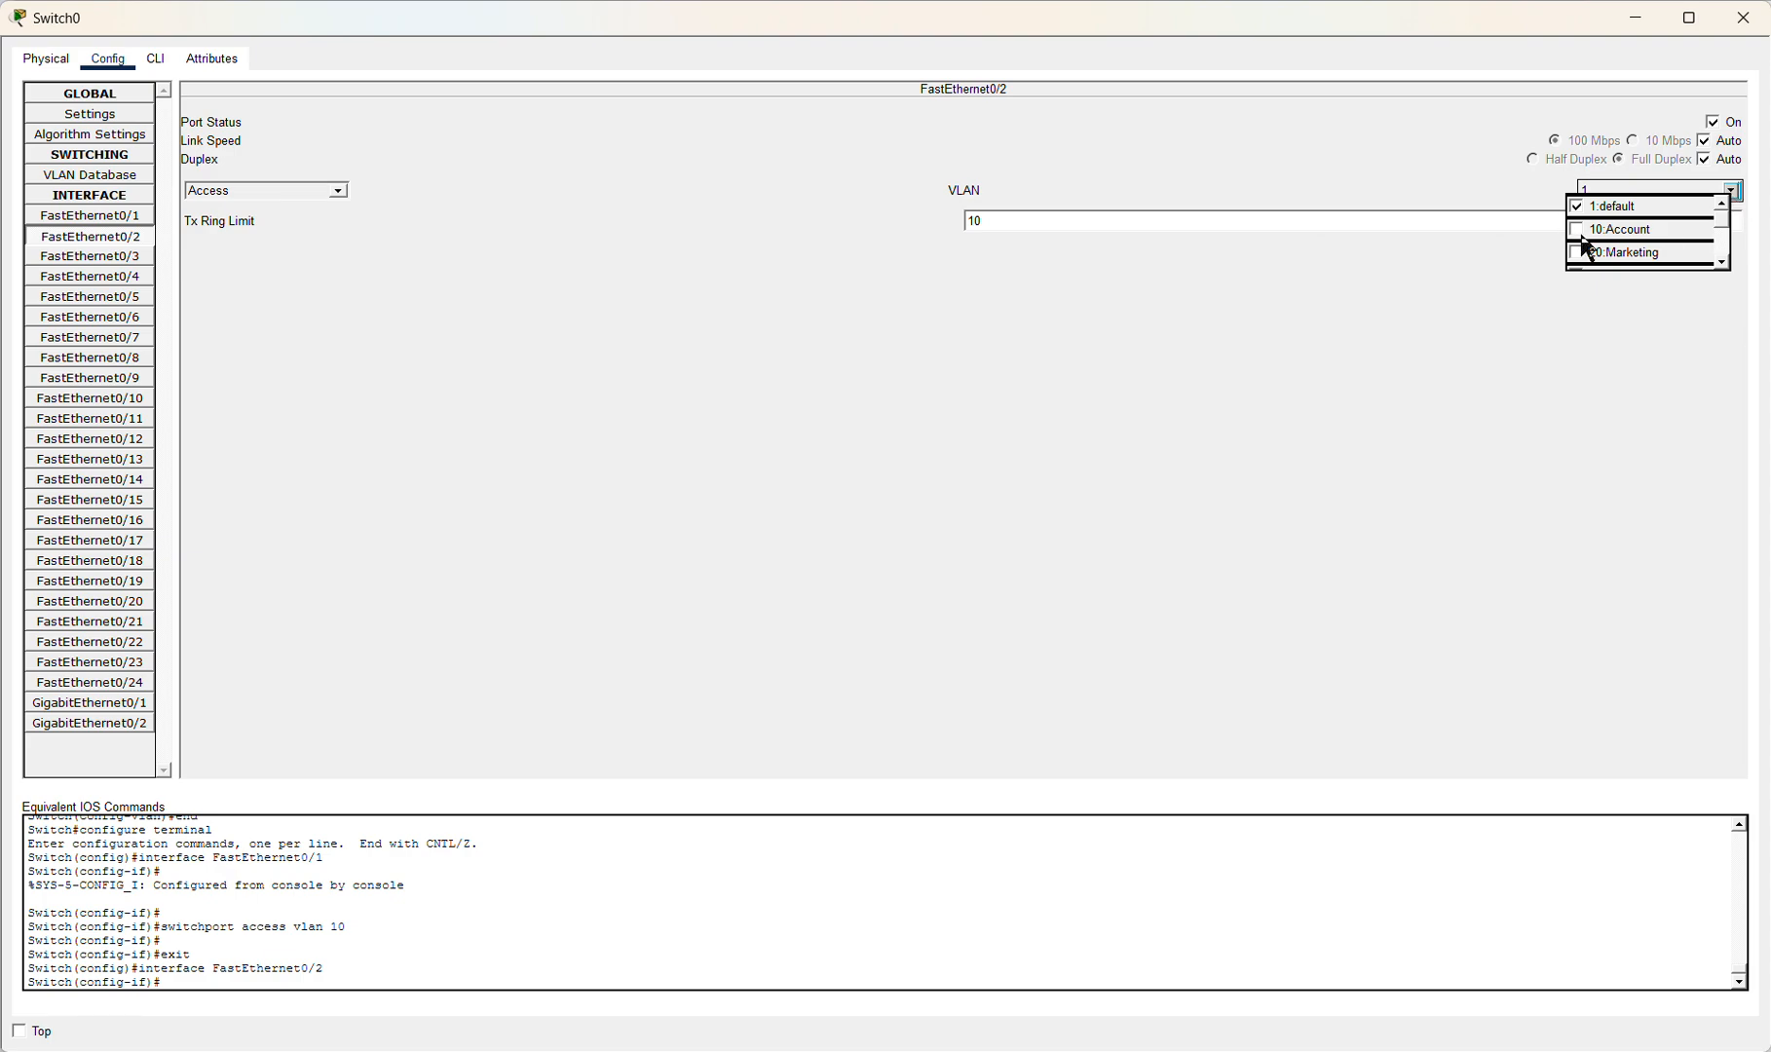
click(1593, 230)
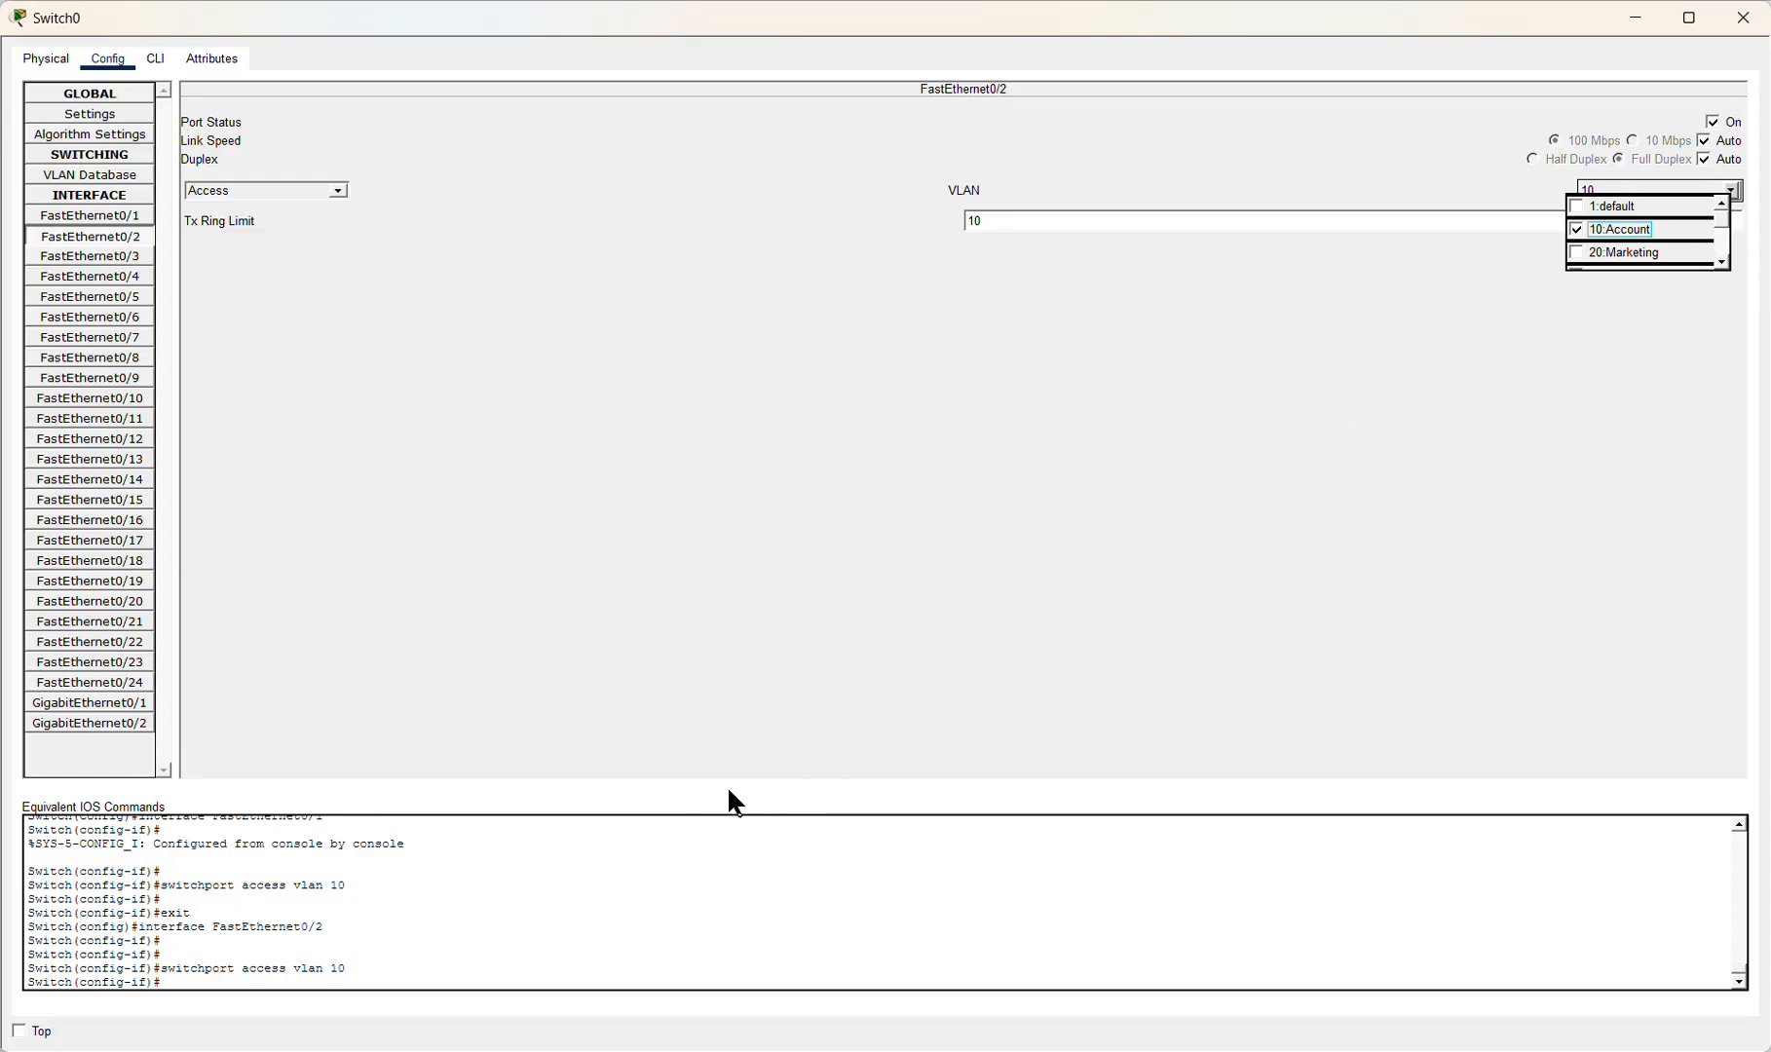
click(864, 586)
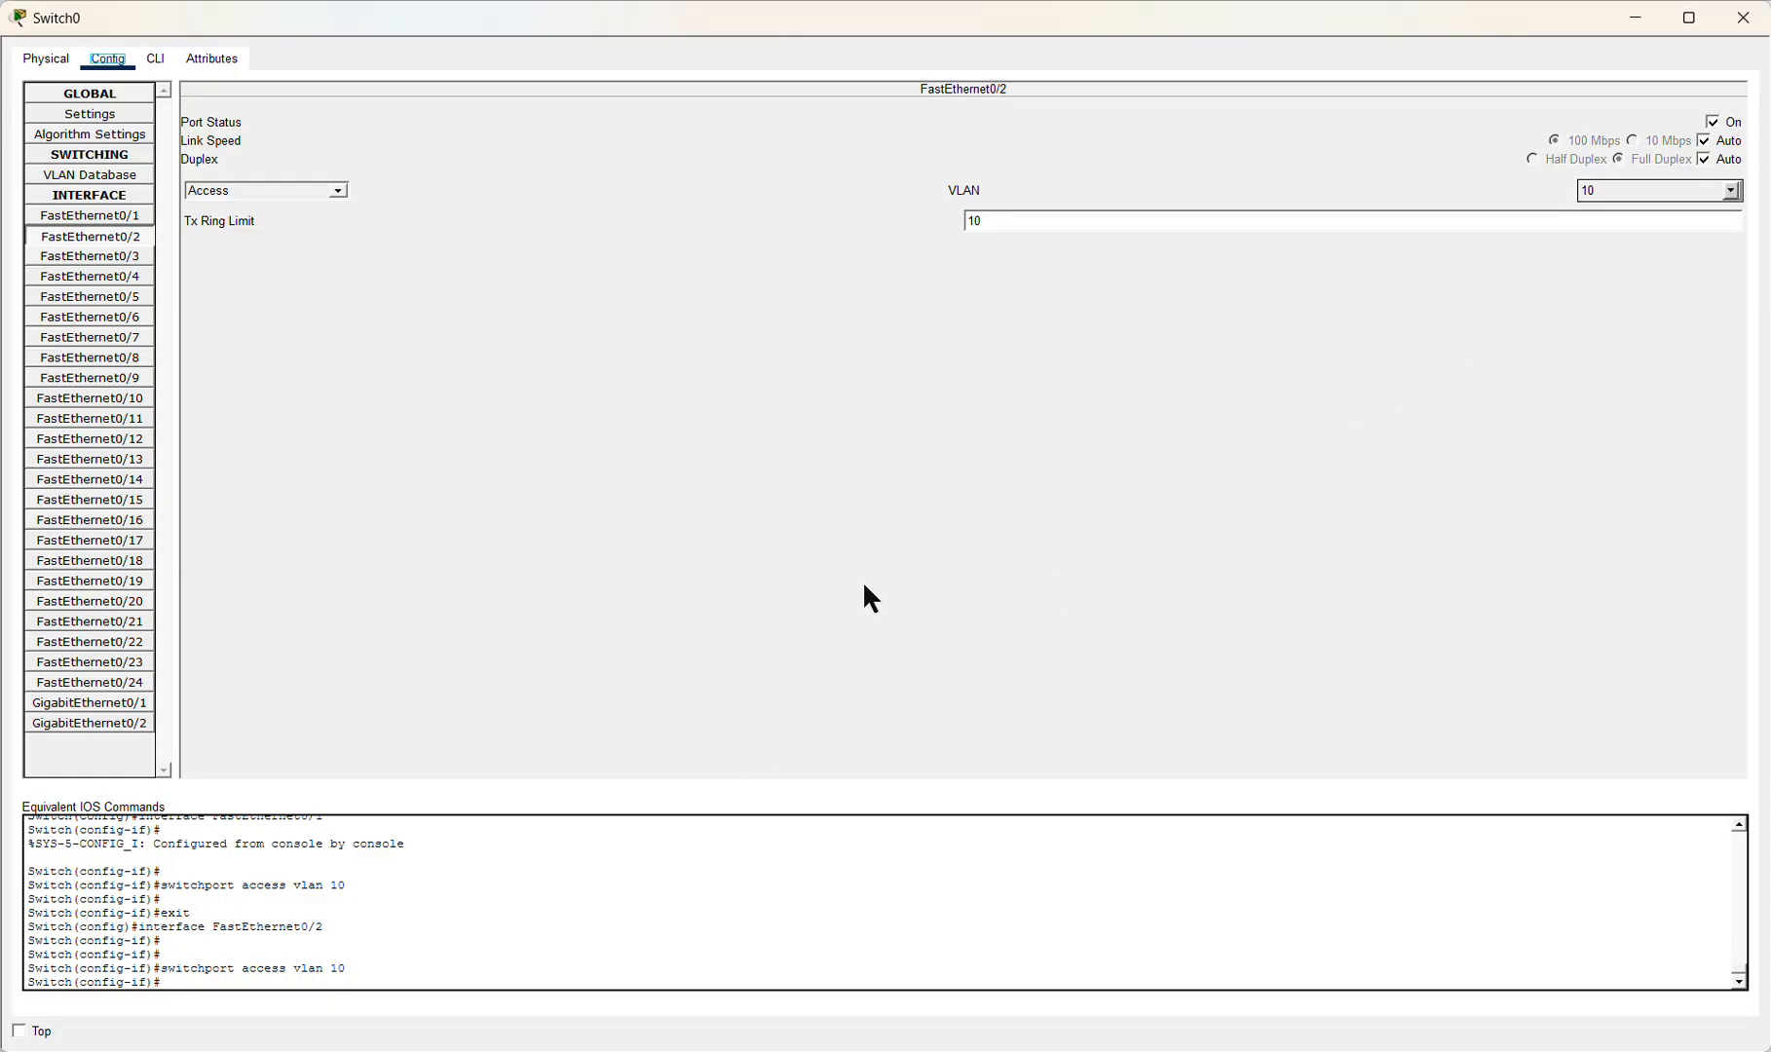
click(1753, 20)
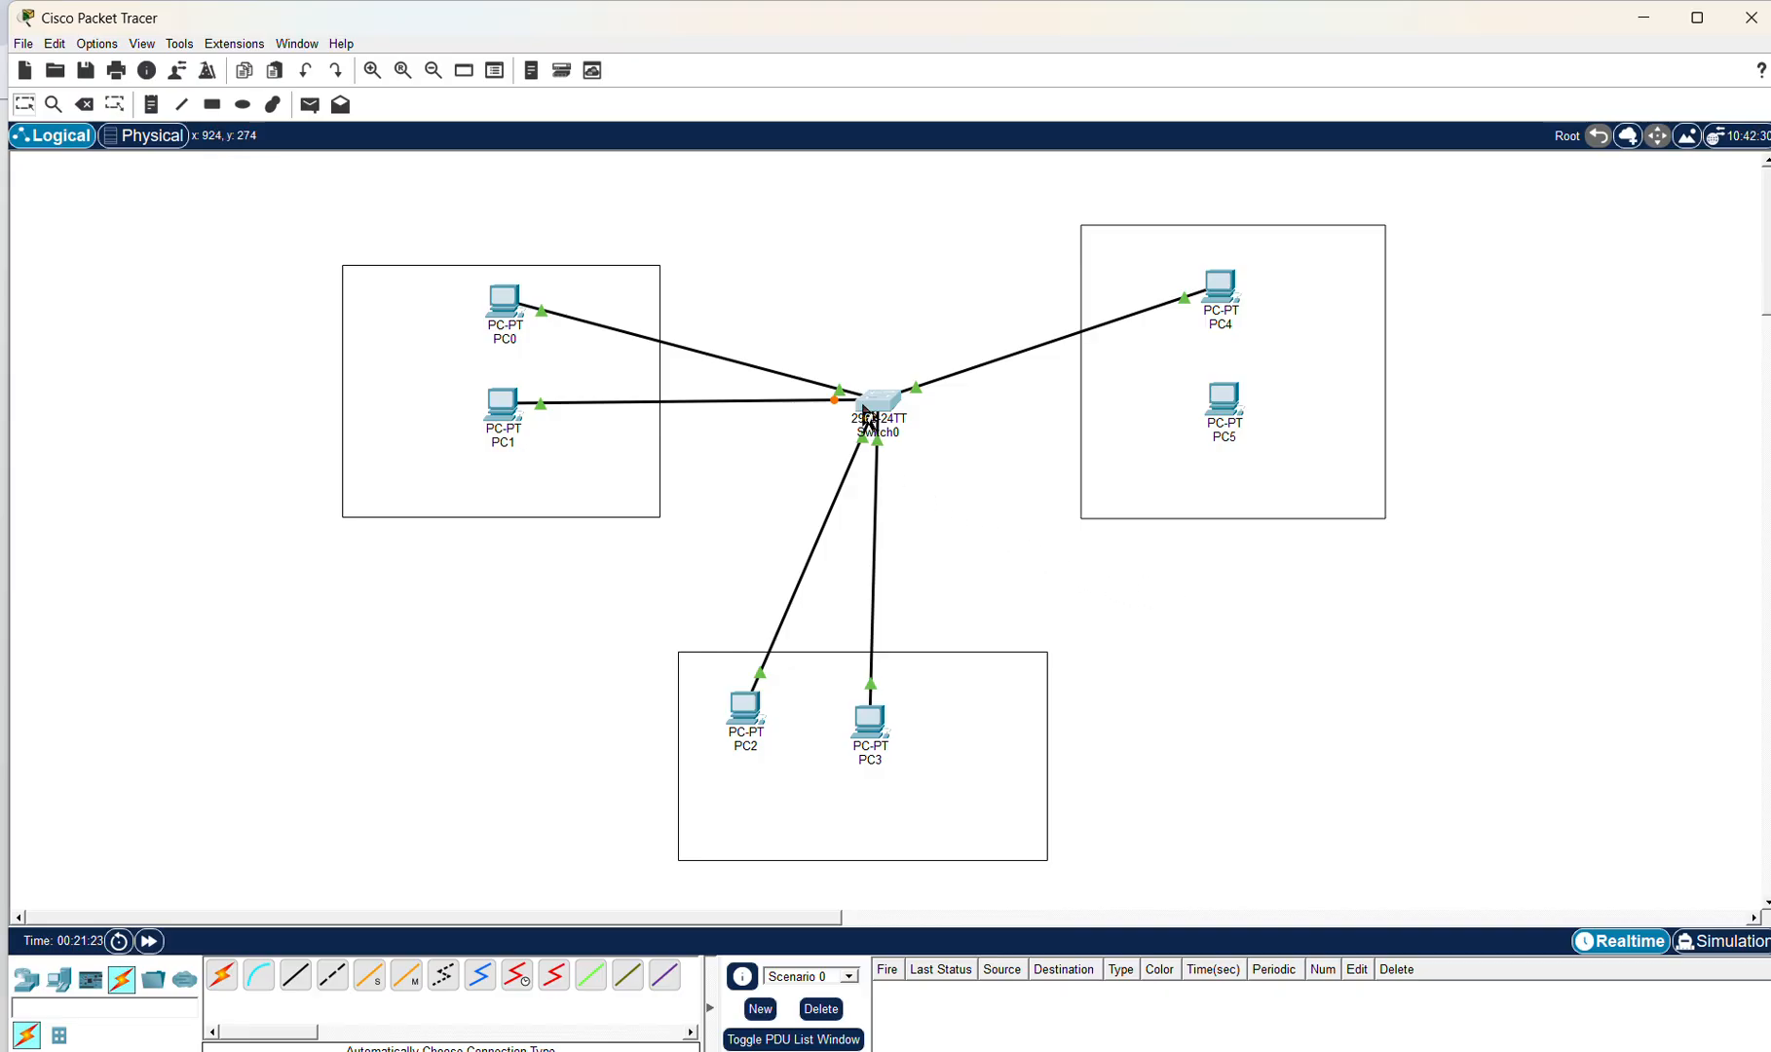
Step: Reopen Switch0's settings and assign its FastEthernet0/3 access port to VLAN 20 (Marketing)
mouse_move(866, 410)
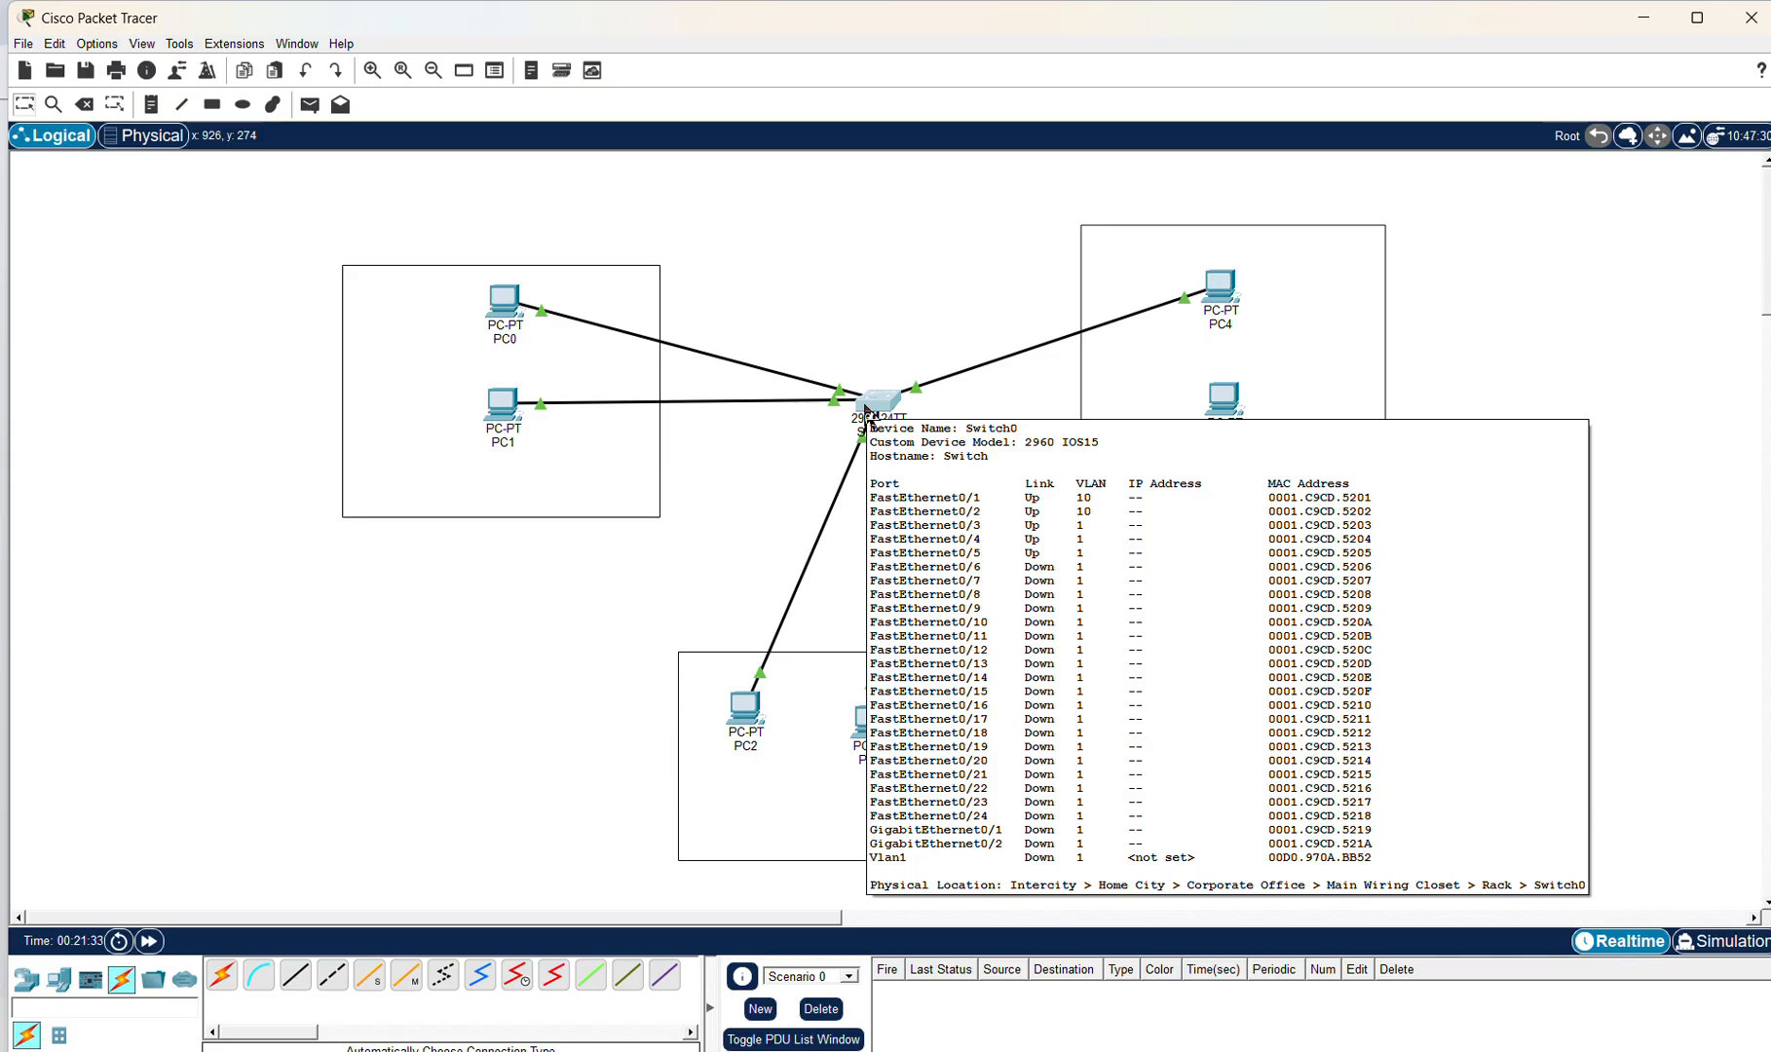
click(865, 407)
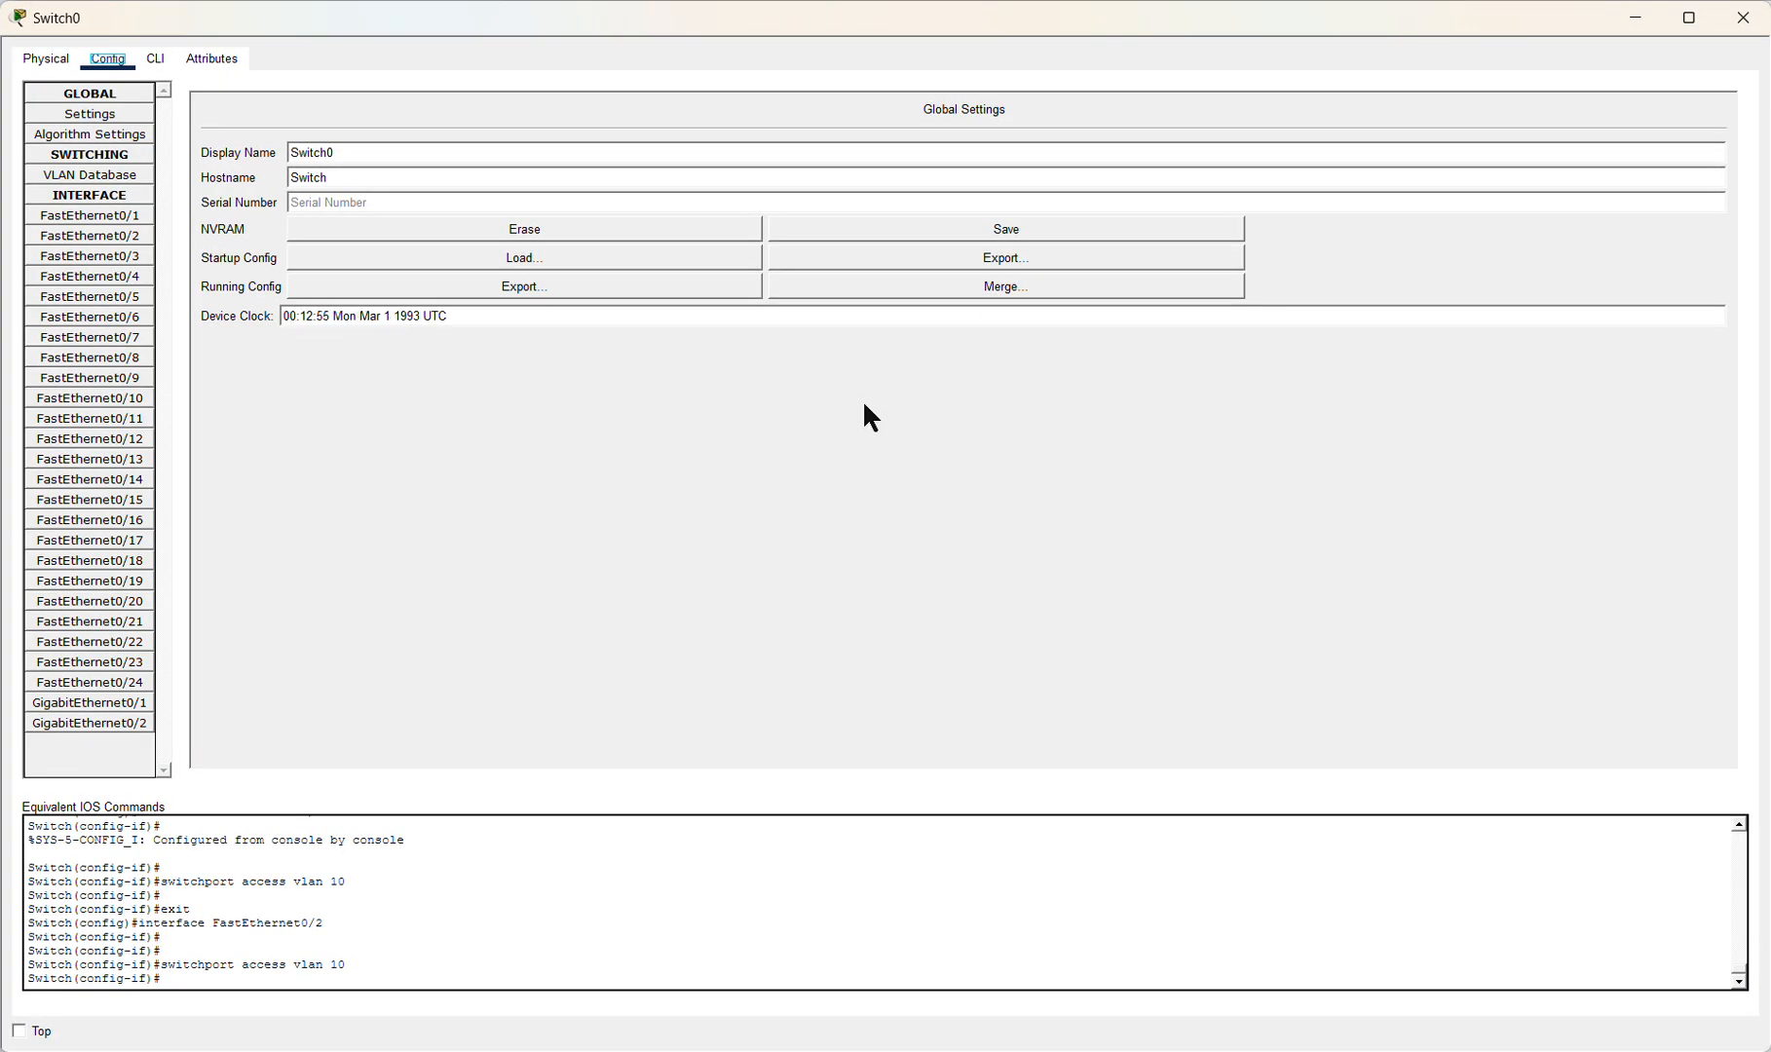
click(131, 261)
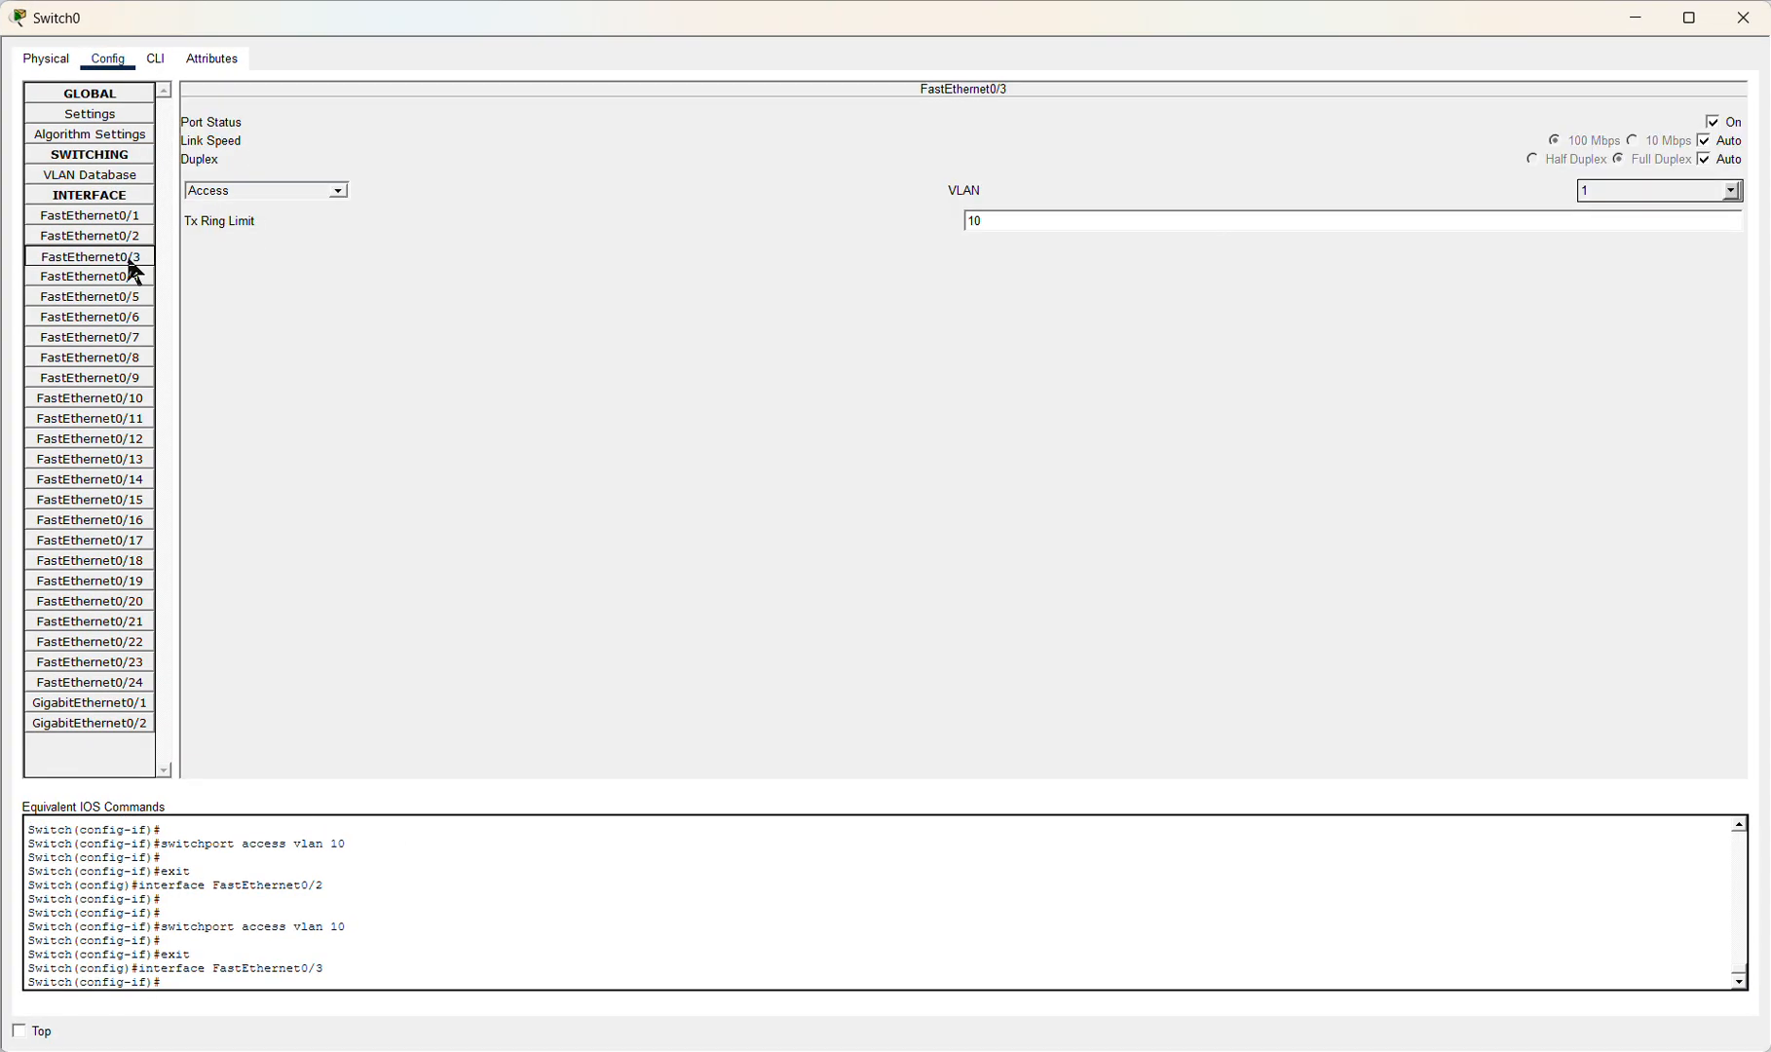
click(1729, 191)
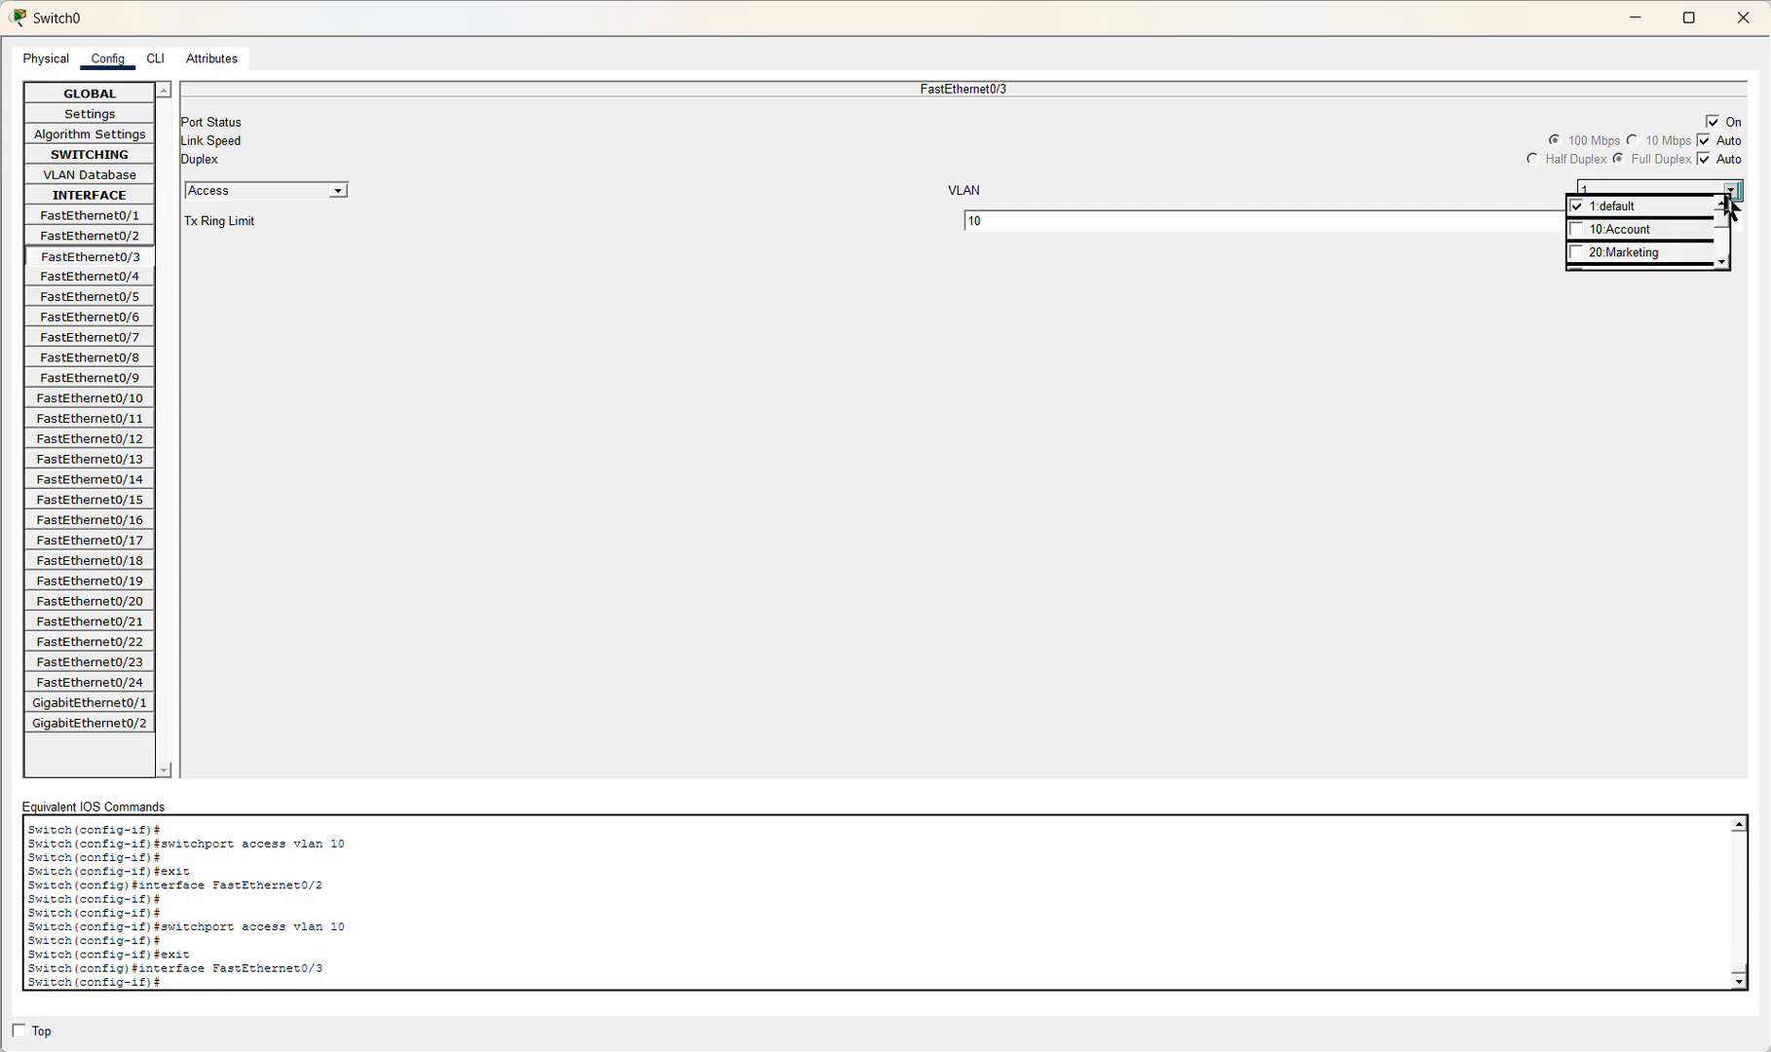
click(1577, 254)
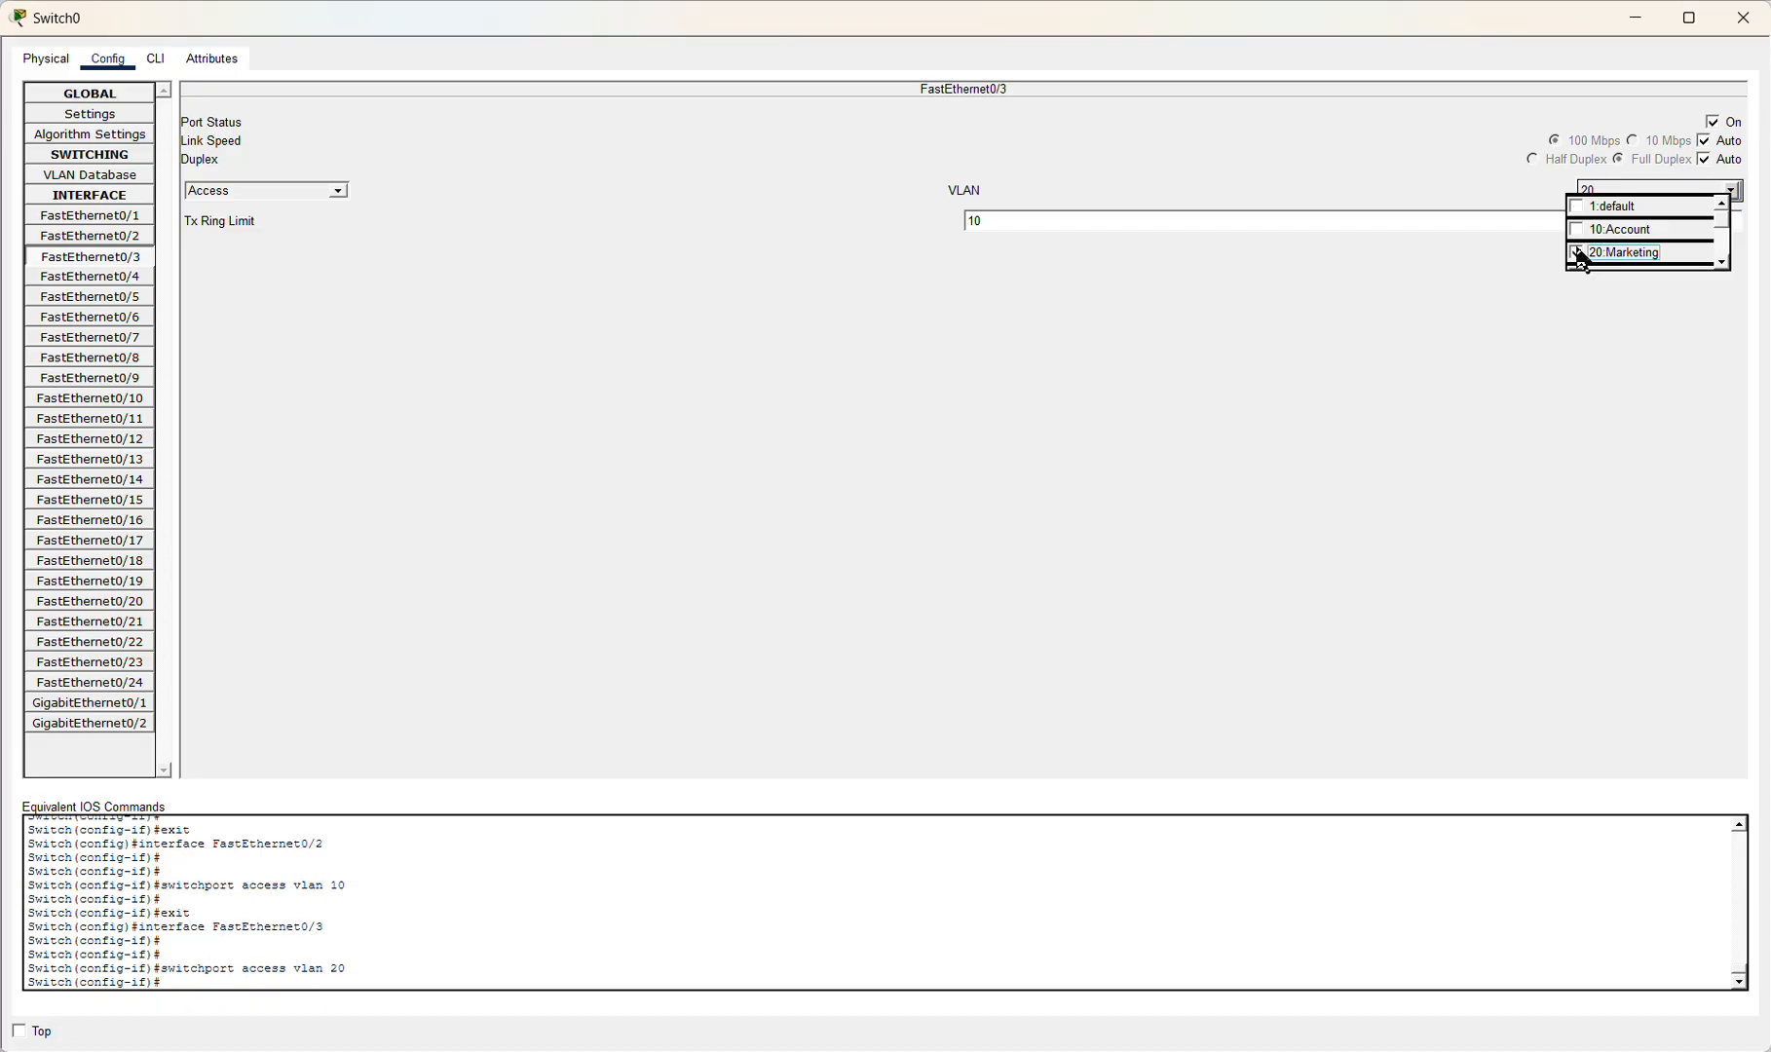
click(1449, 377)
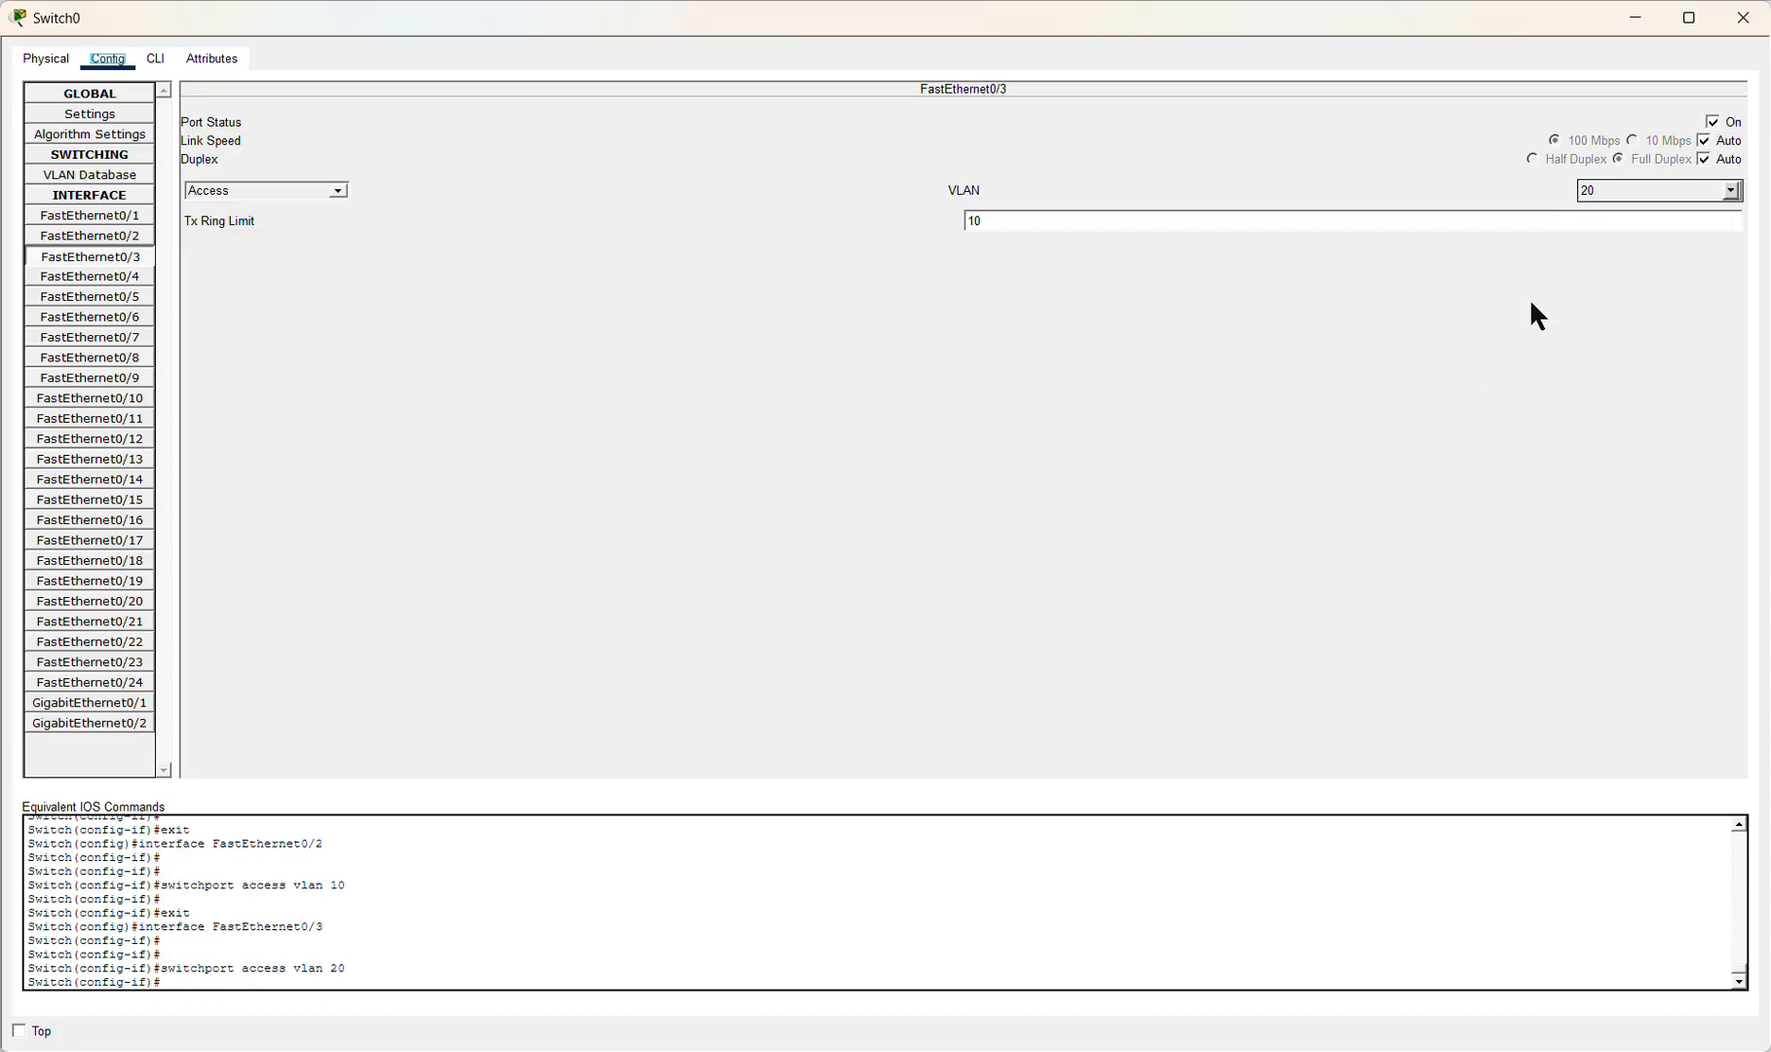
Step: Assign Switch0's FastEthernet0/4 access port to VLAN 20 (Marketing)
click(144, 278)
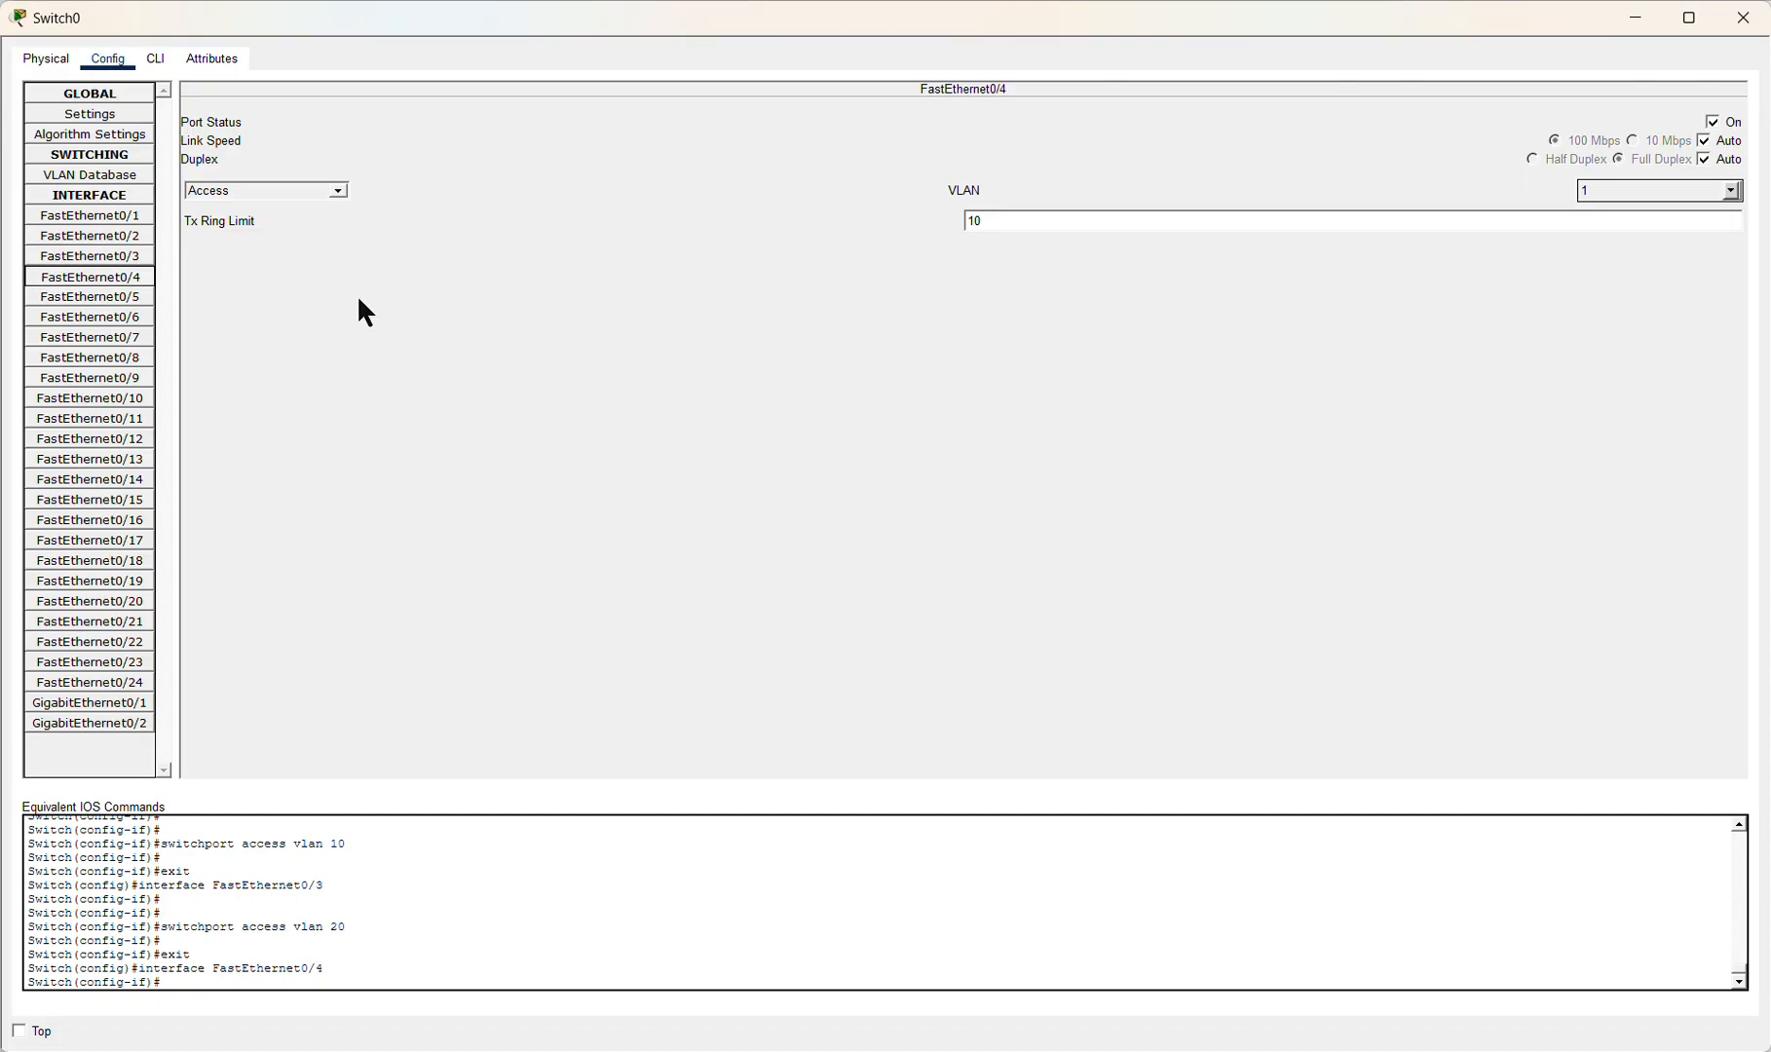
click(1730, 191)
click(1598, 252)
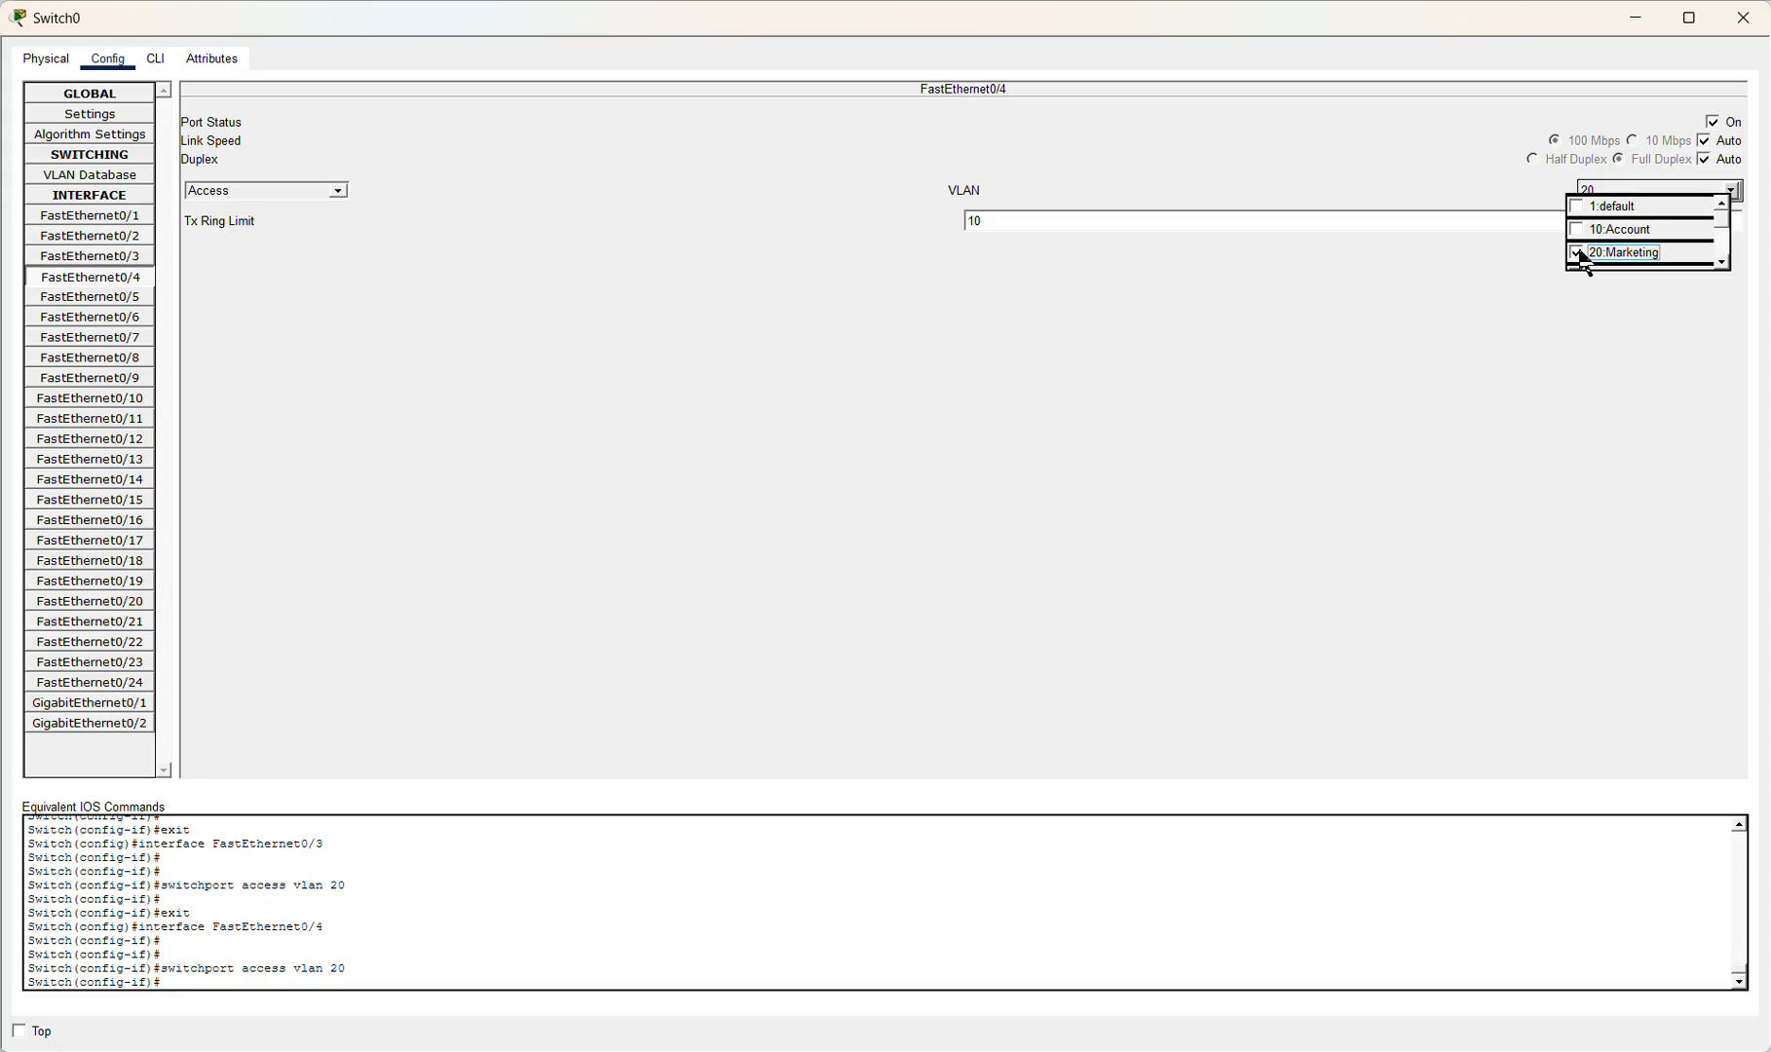
click(1452, 402)
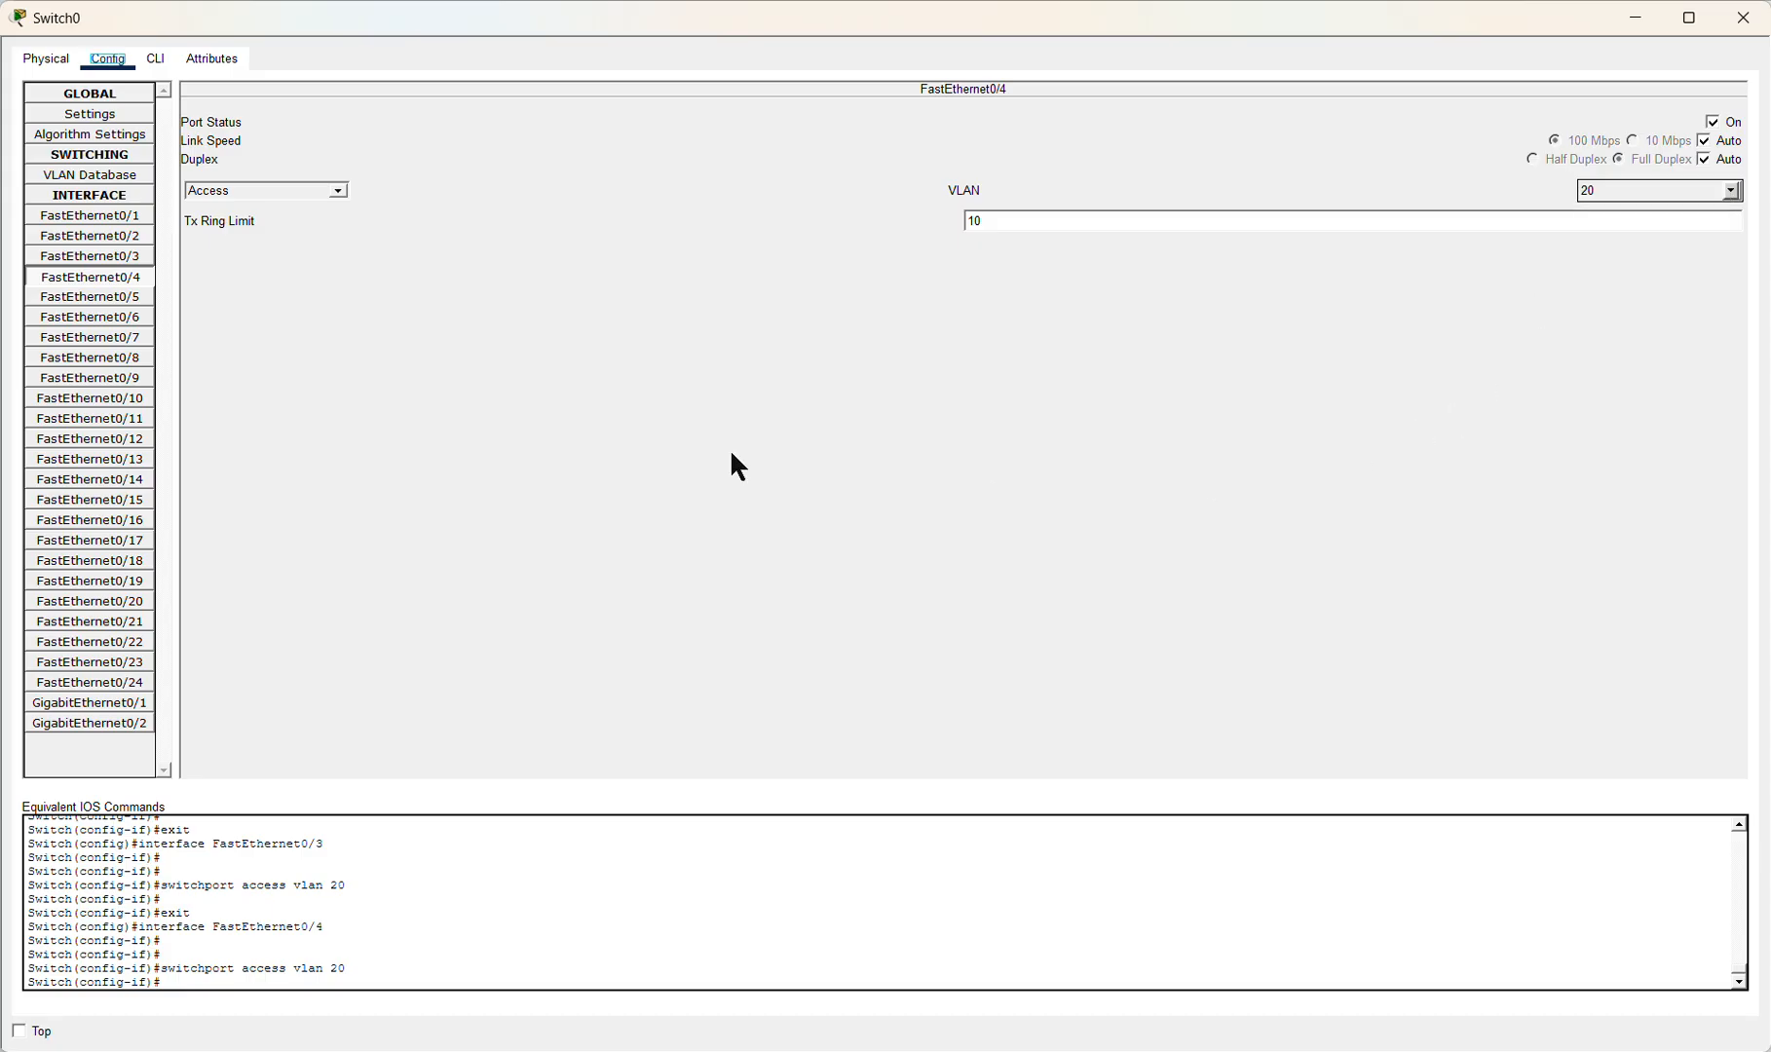
Step: Assign Switch0's FastEthernet0/5 access port to VLAN 30 (Operation)
click(144, 297)
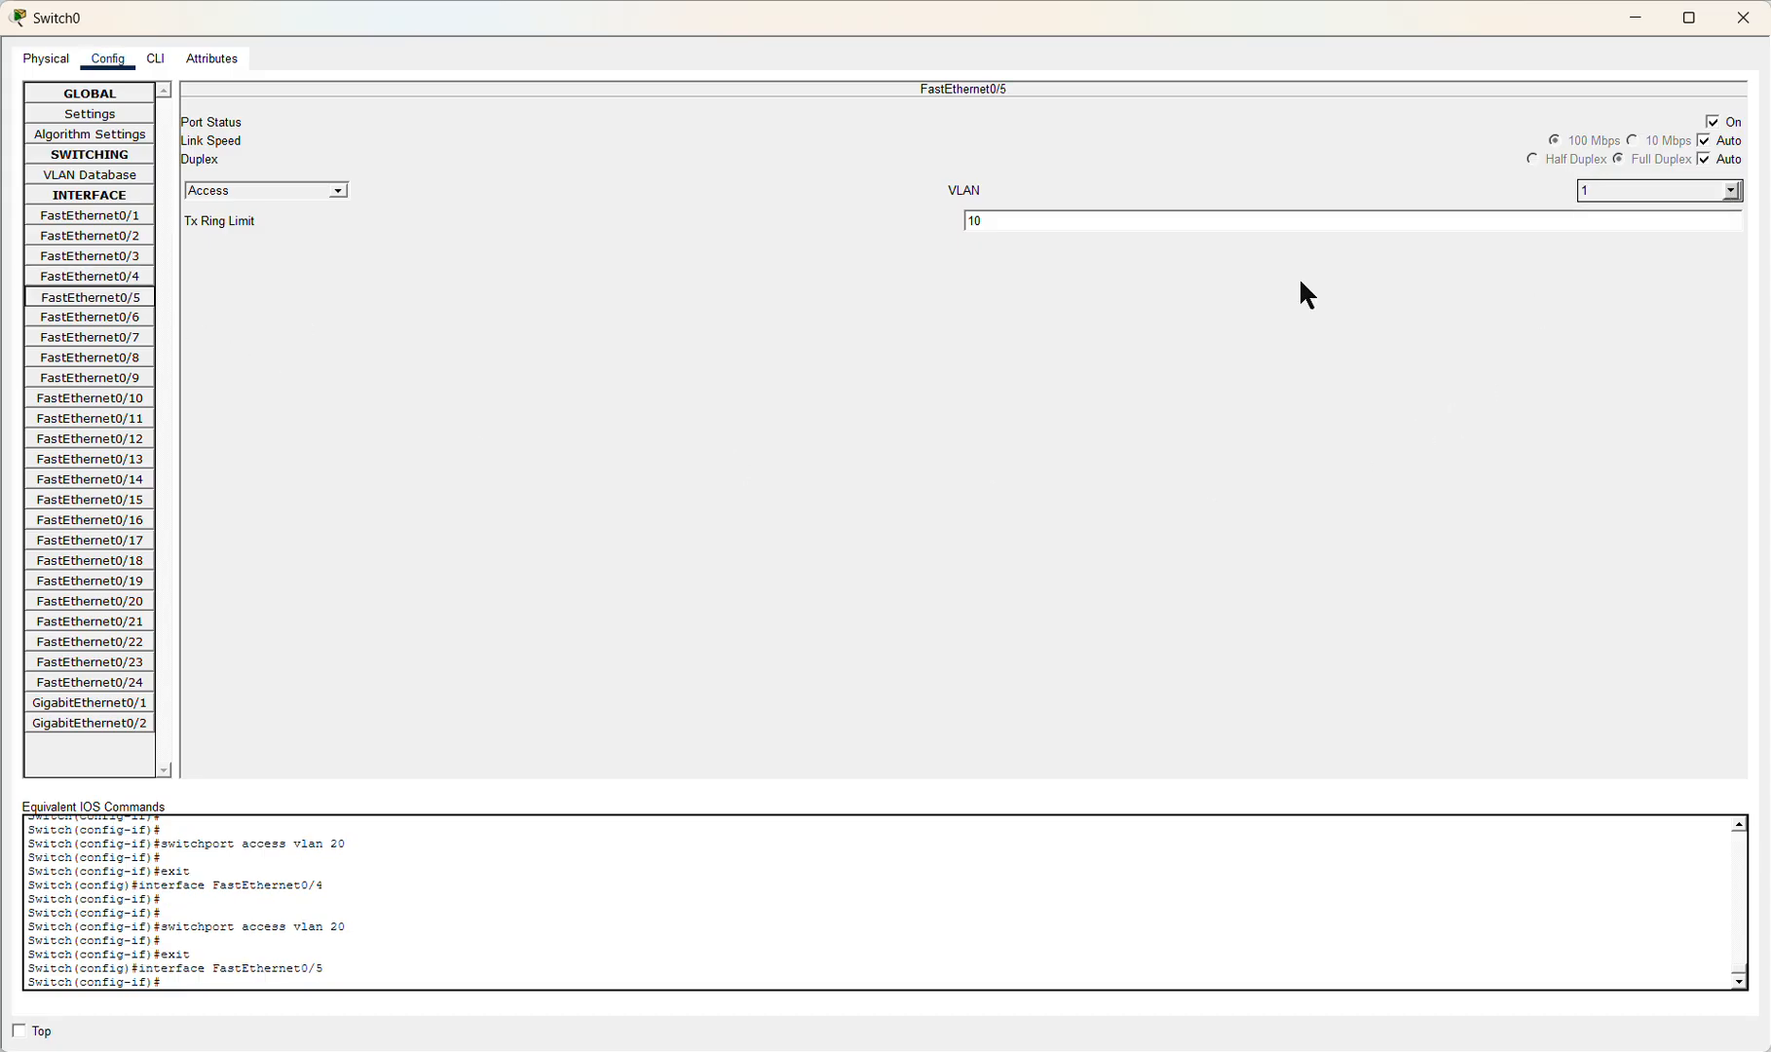
click(1730, 191)
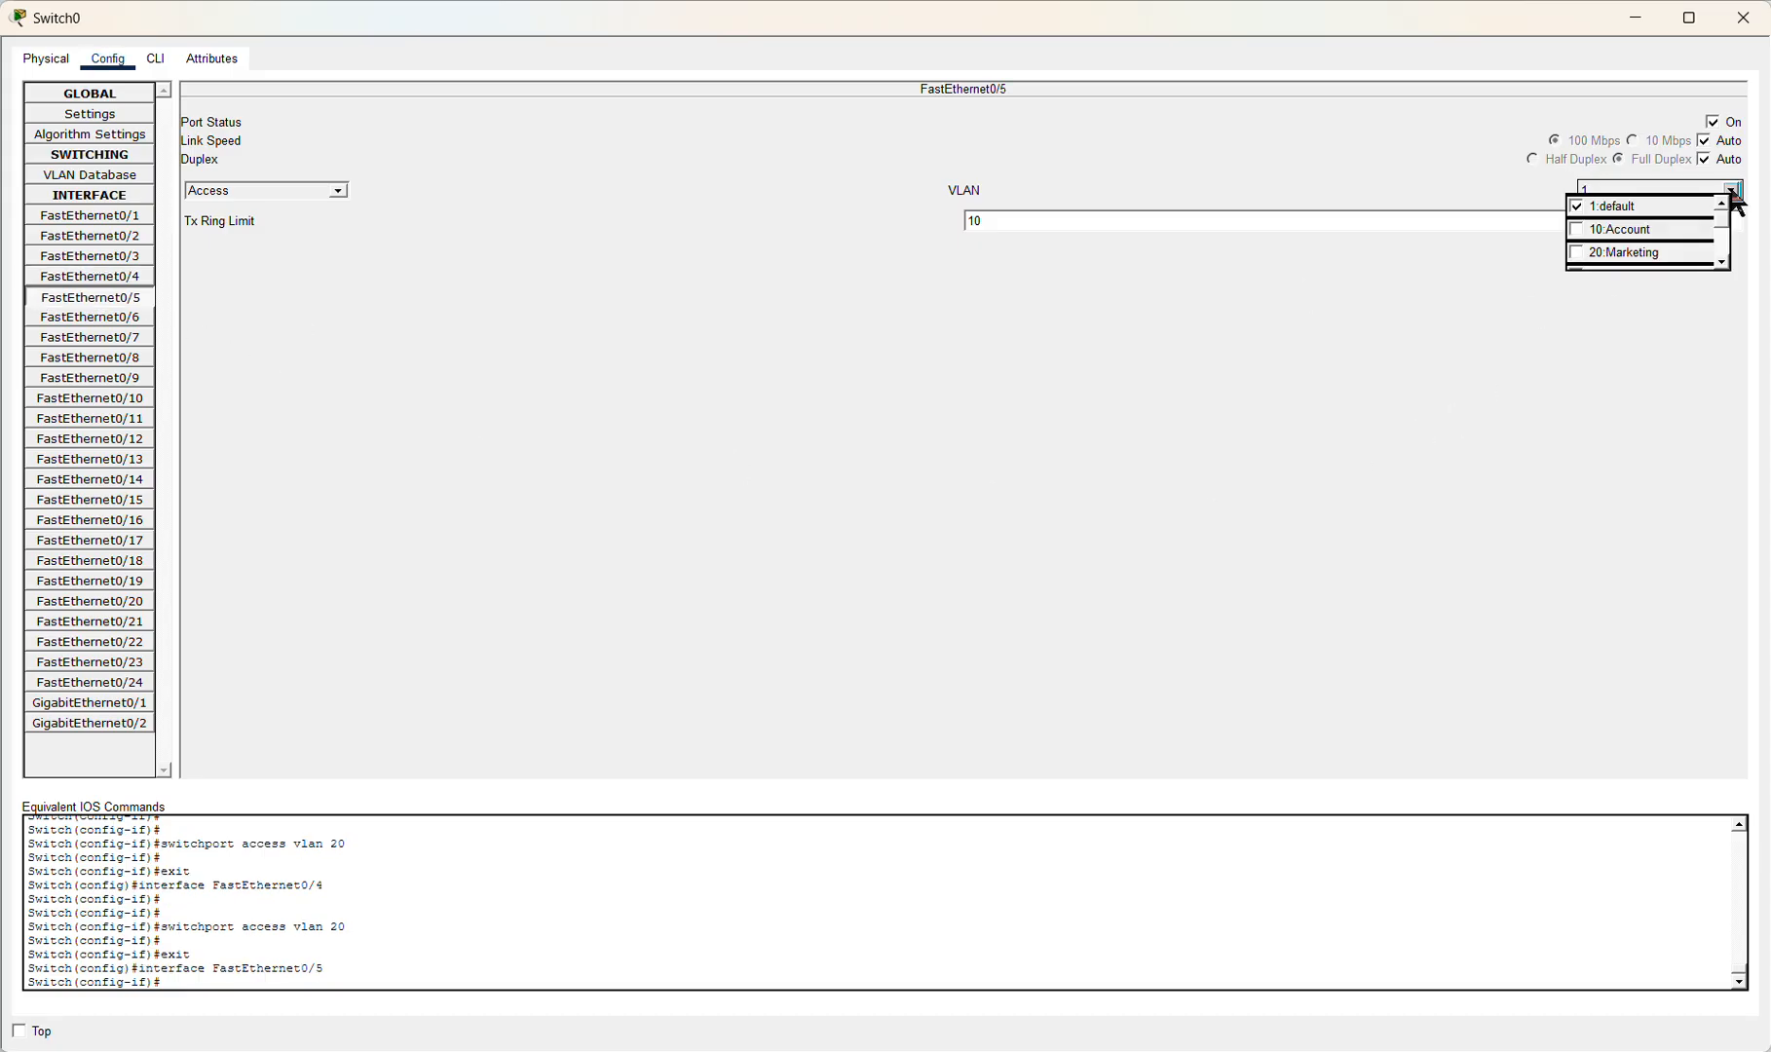
click(1722, 261)
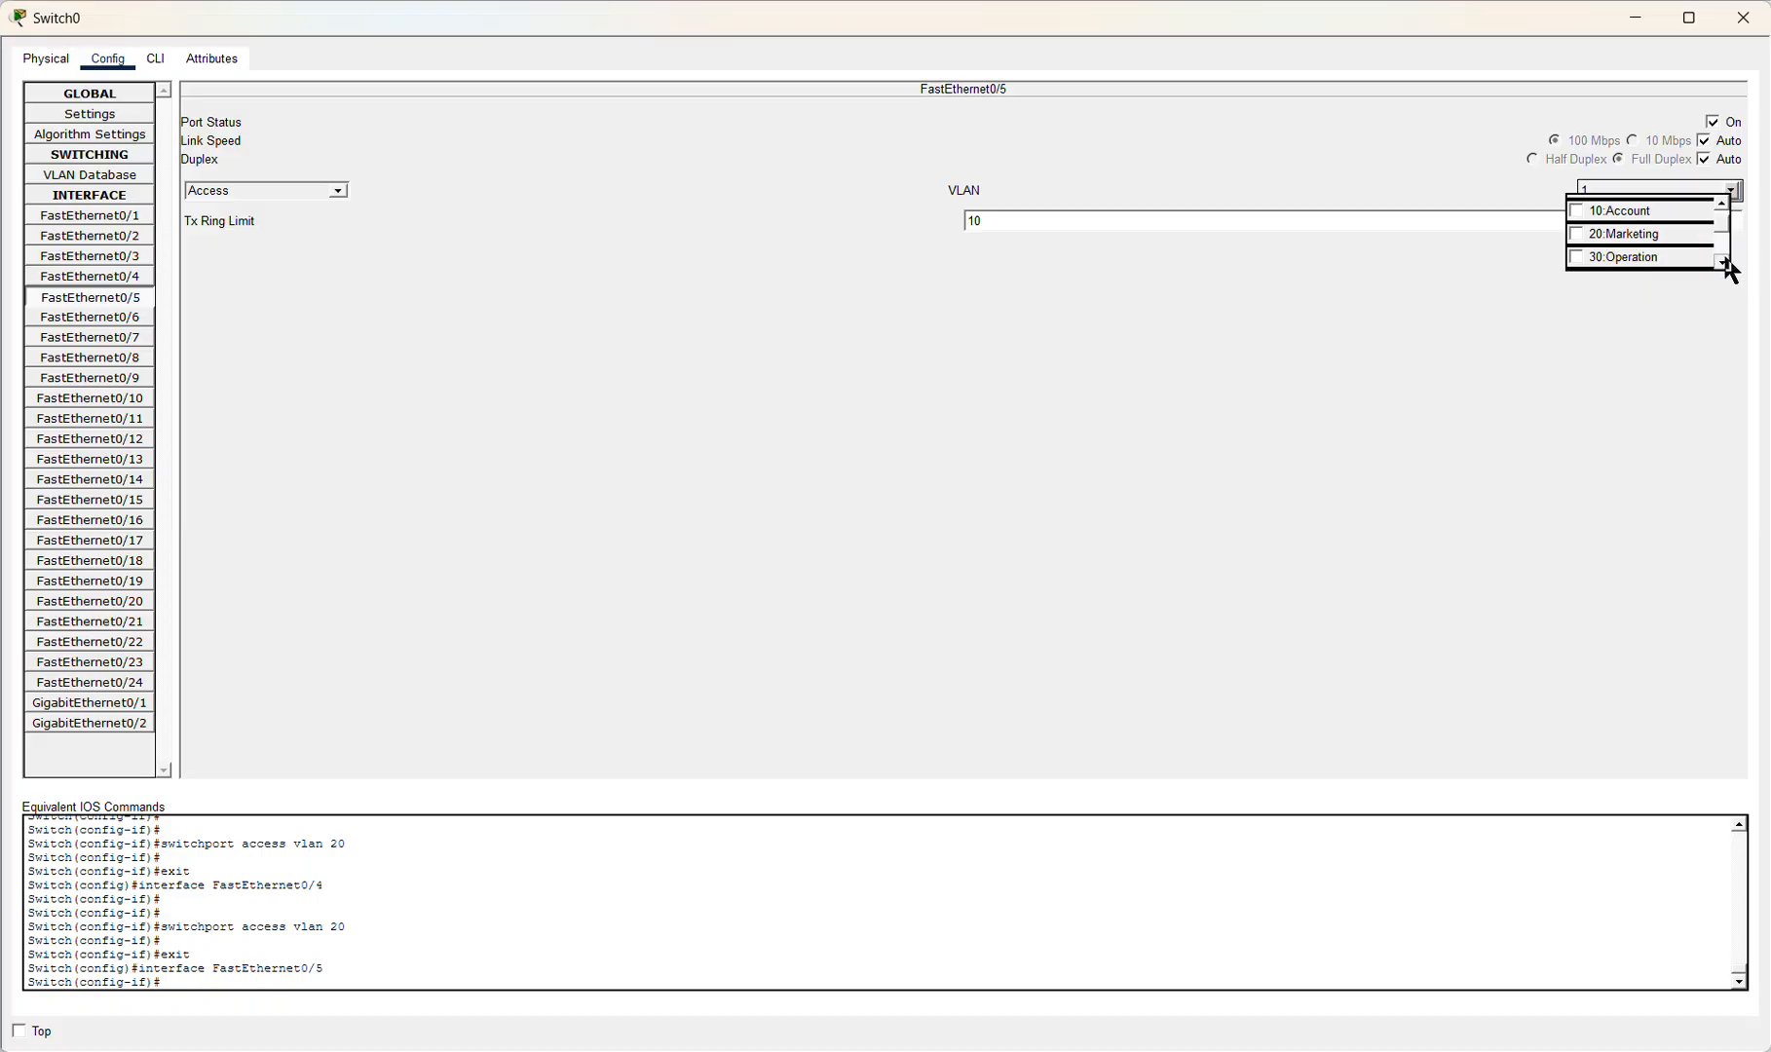
click(1575, 258)
click(849, 450)
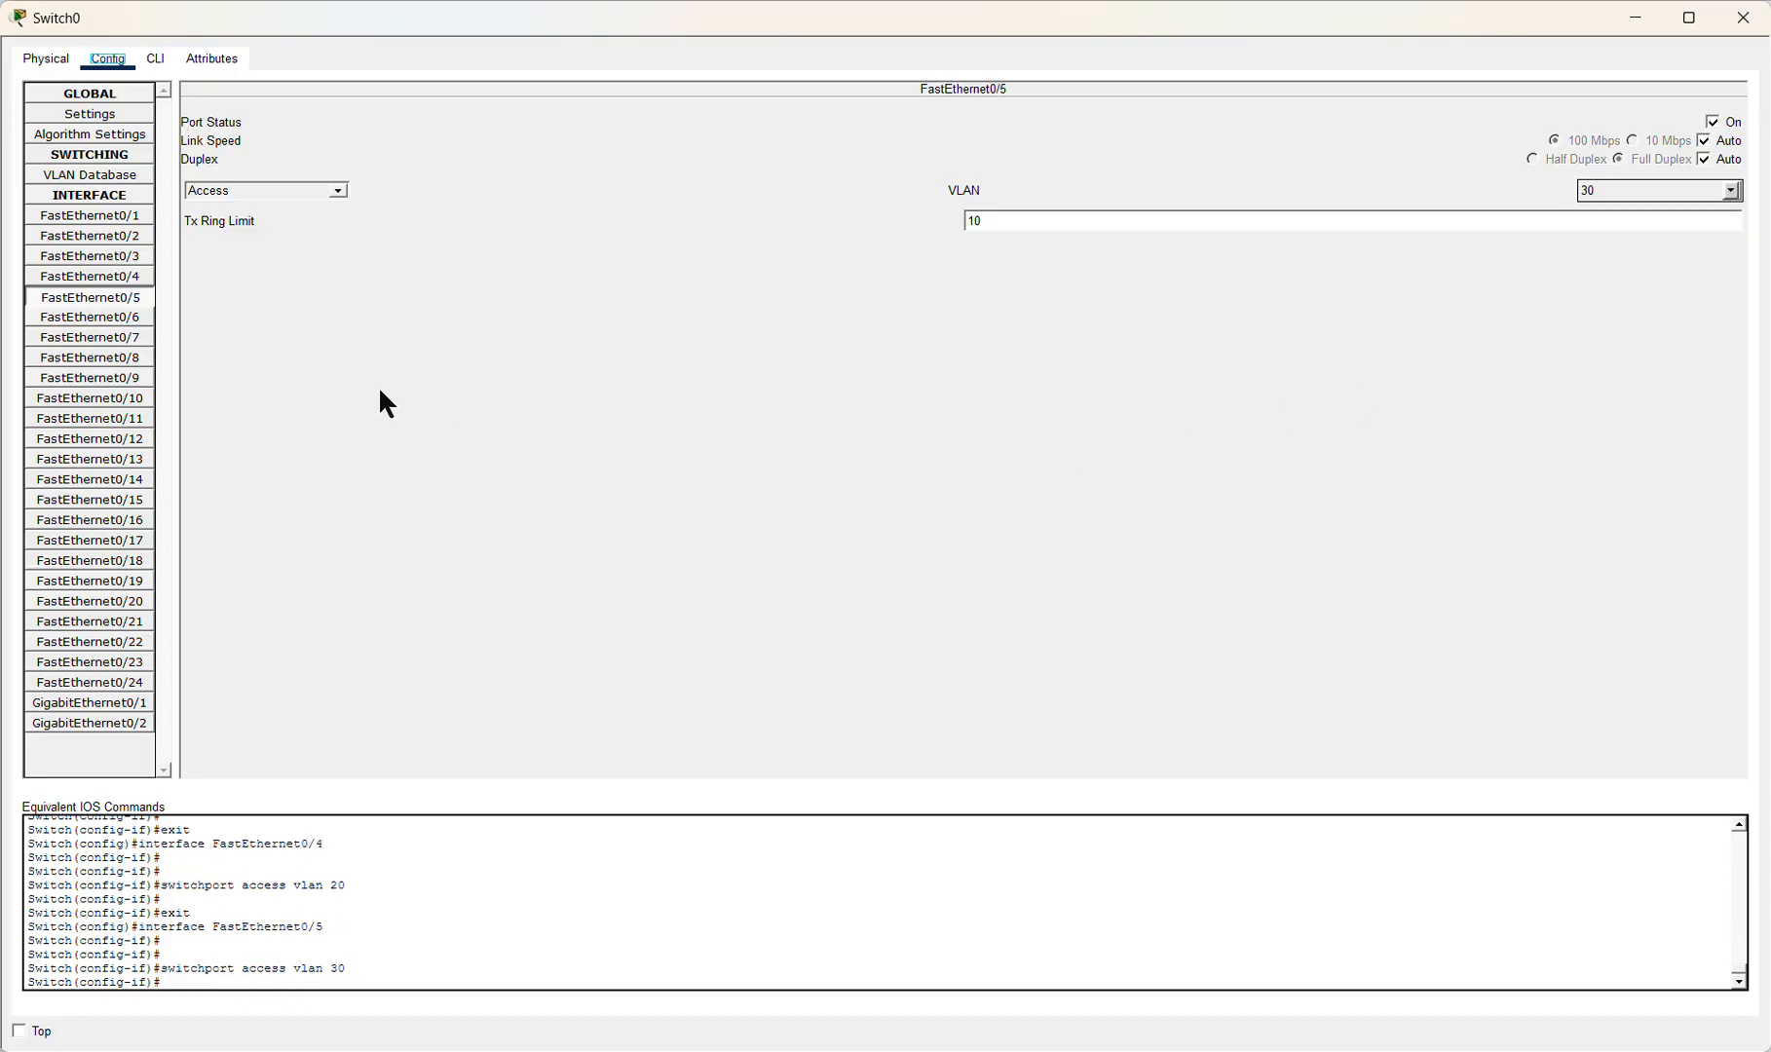
Step: Assign Switch0's FastEthernet0/6 access port to VLAN 30 (Operation) and close the switch's settings
click(136, 316)
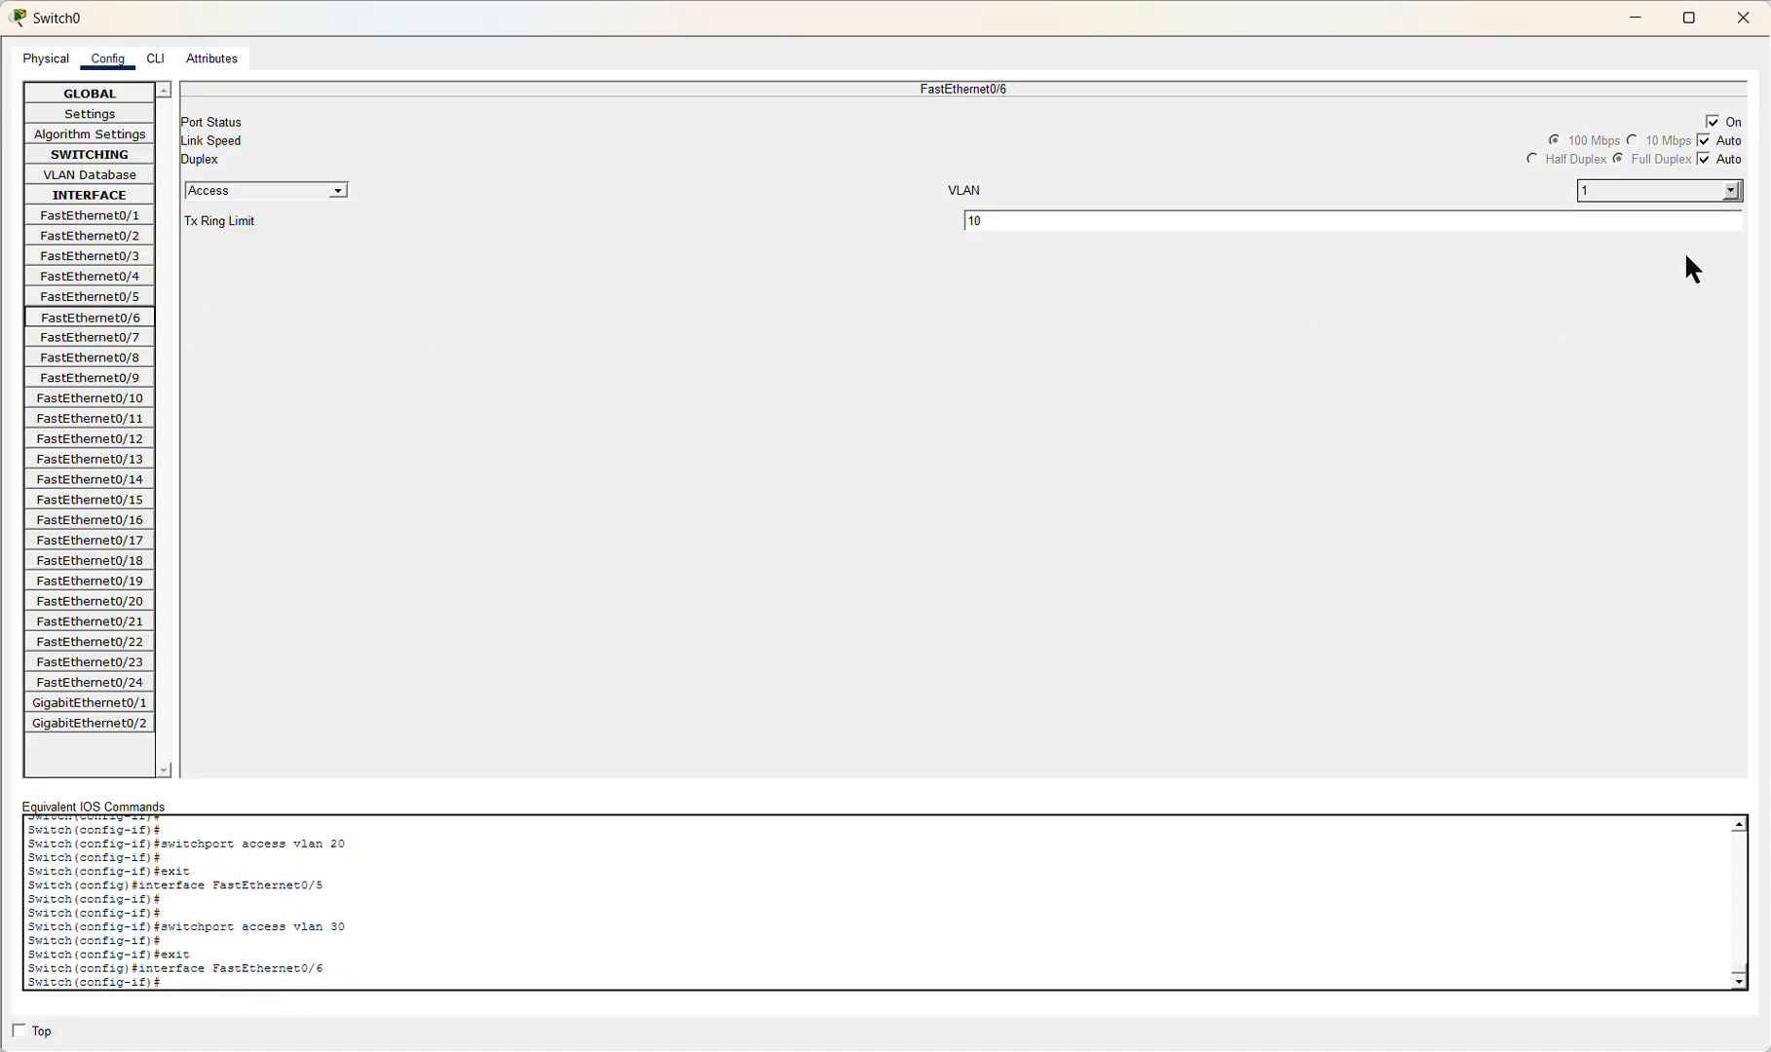
click(1730, 191)
click(1721, 262)
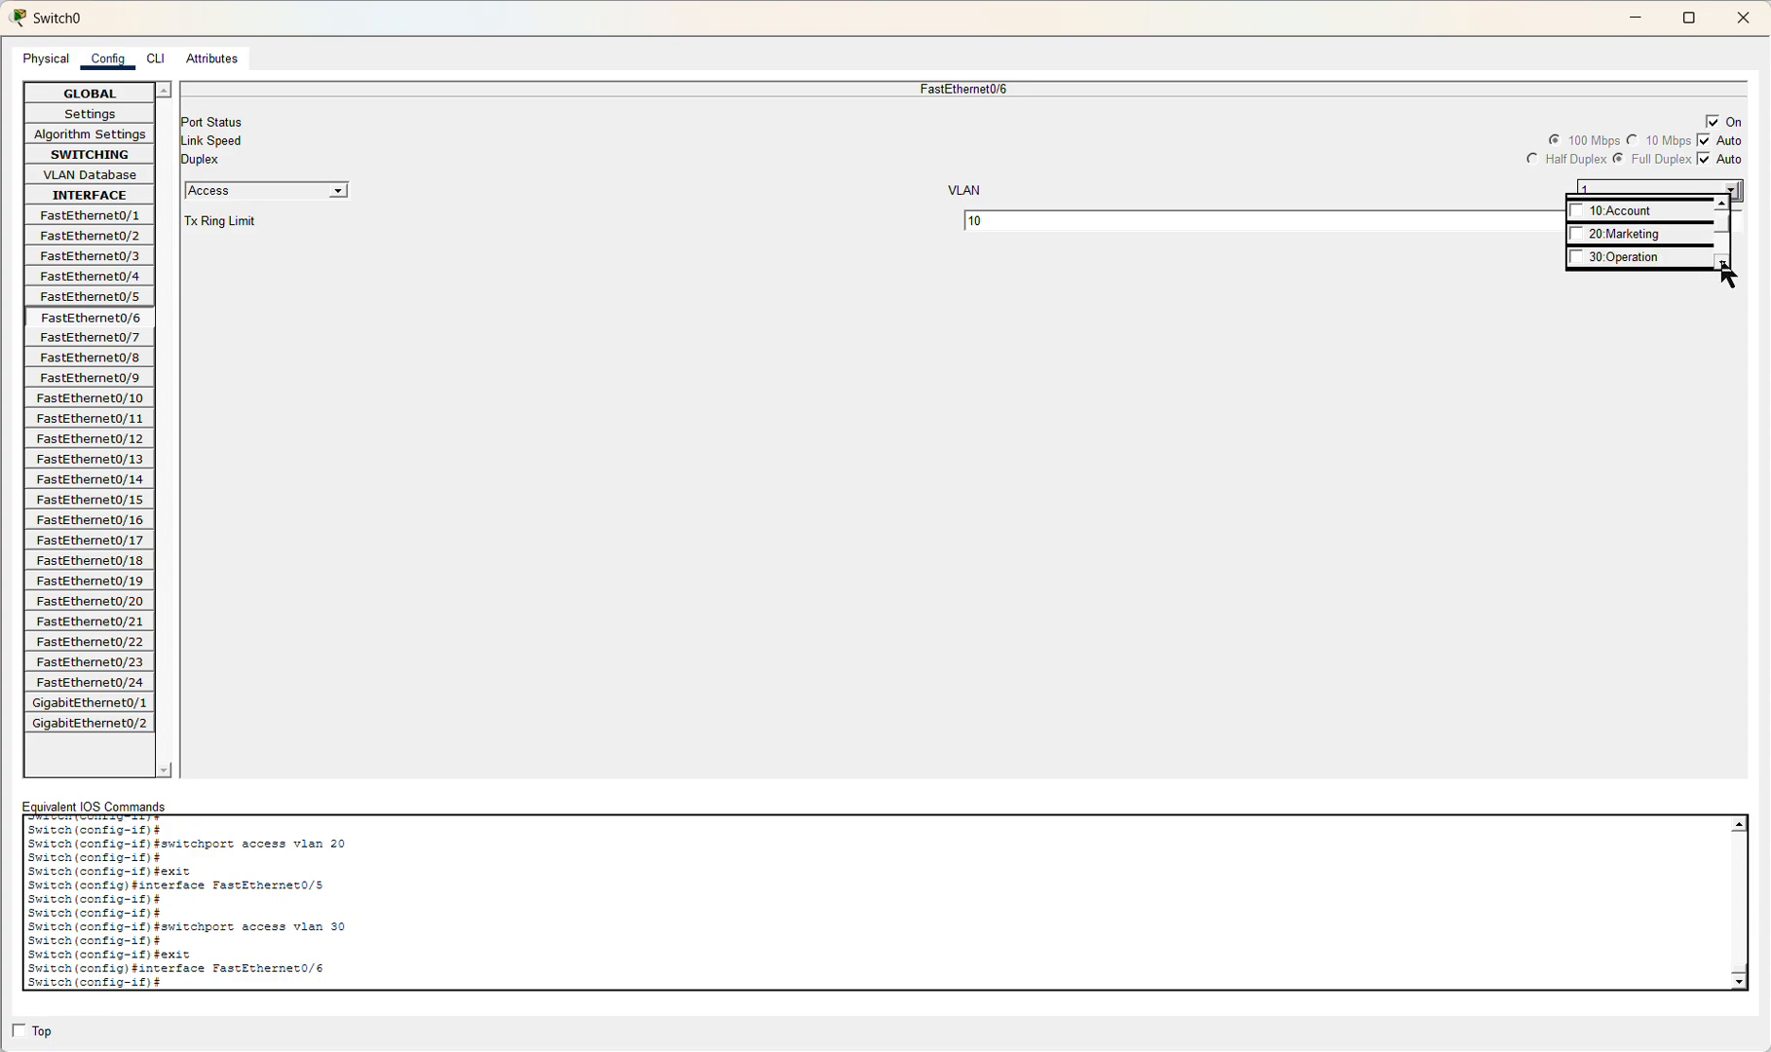
click(1585, 258)
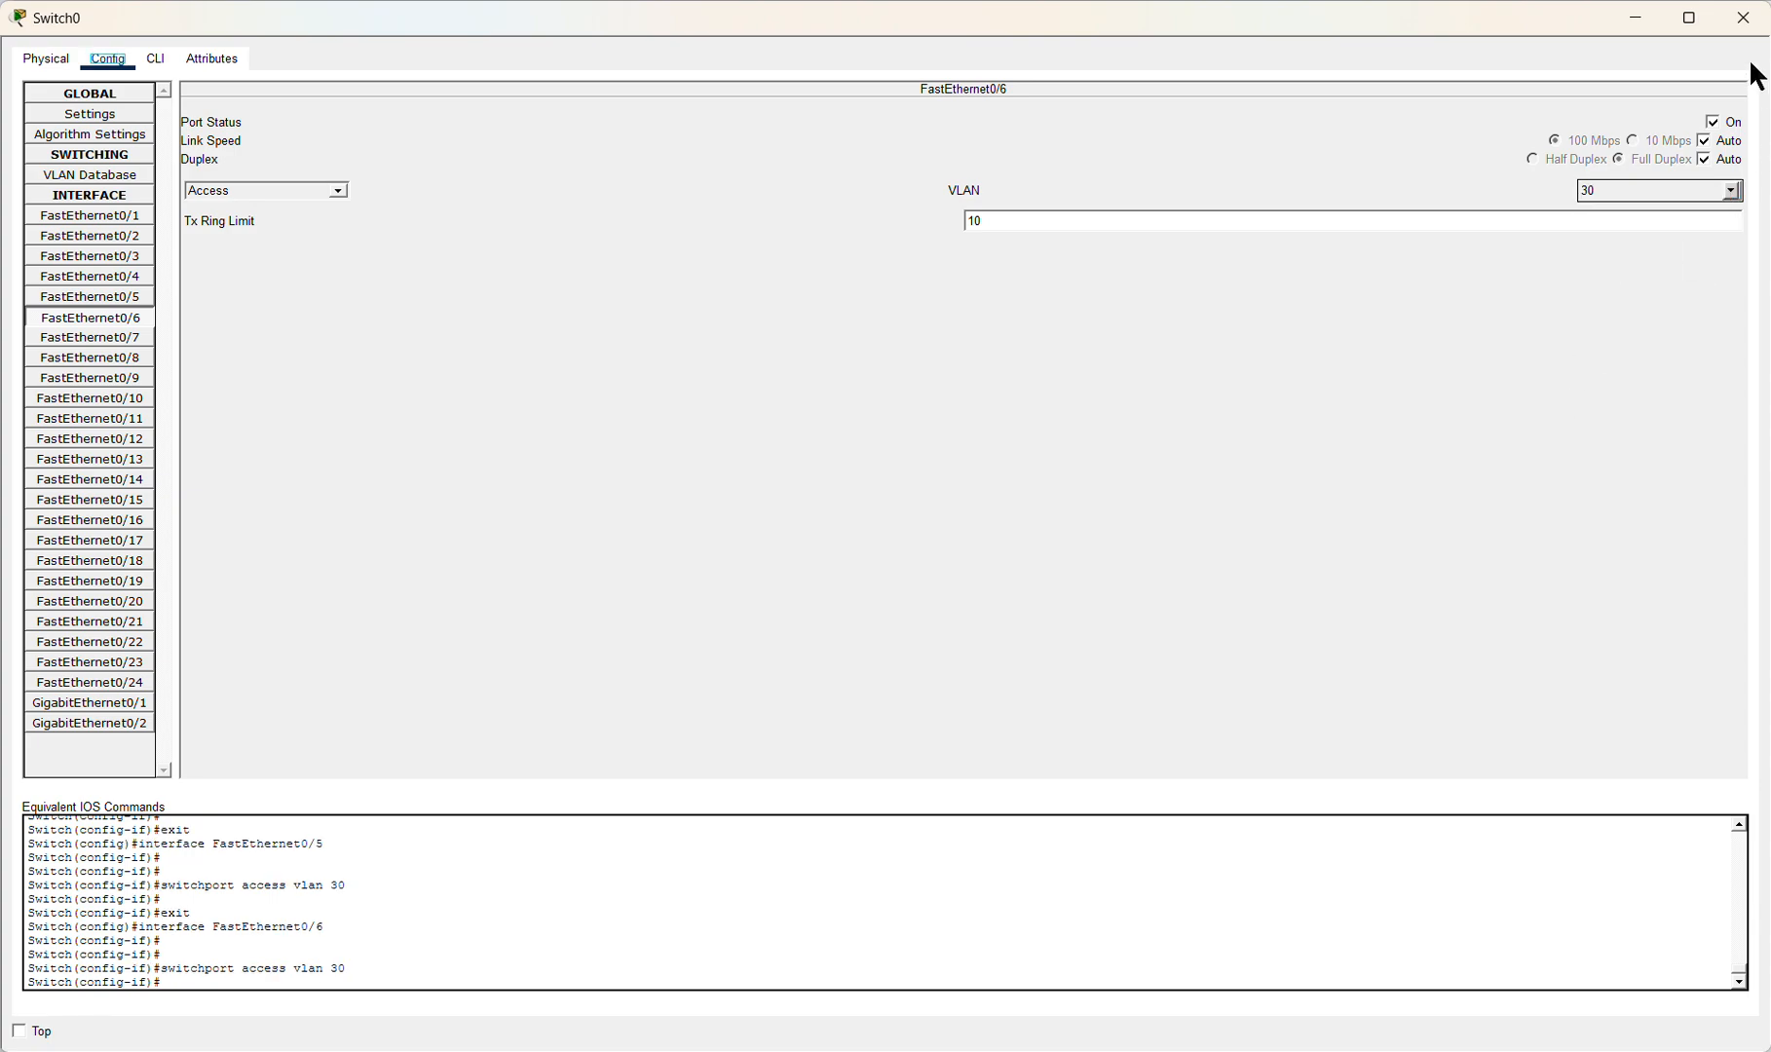
click(1744, 18)
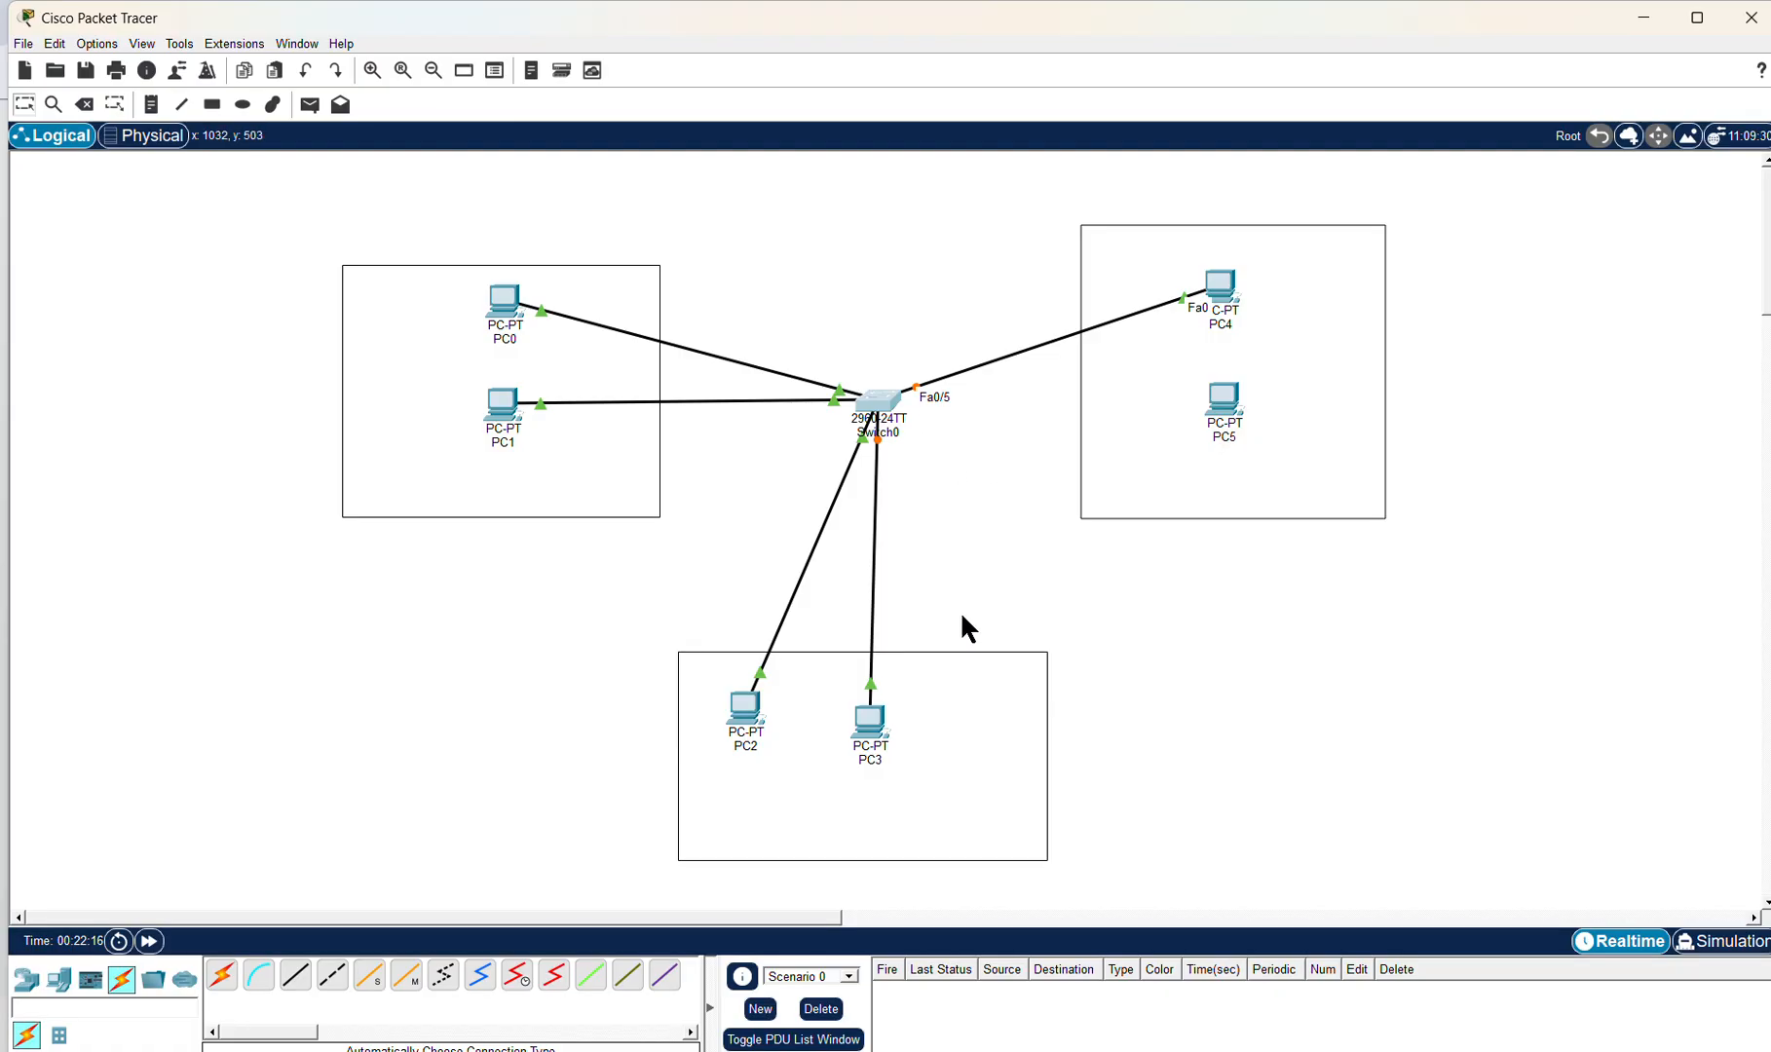
Step: Connect PC5 to Switch0 with an automatically chosen connection type
click(222, 974)
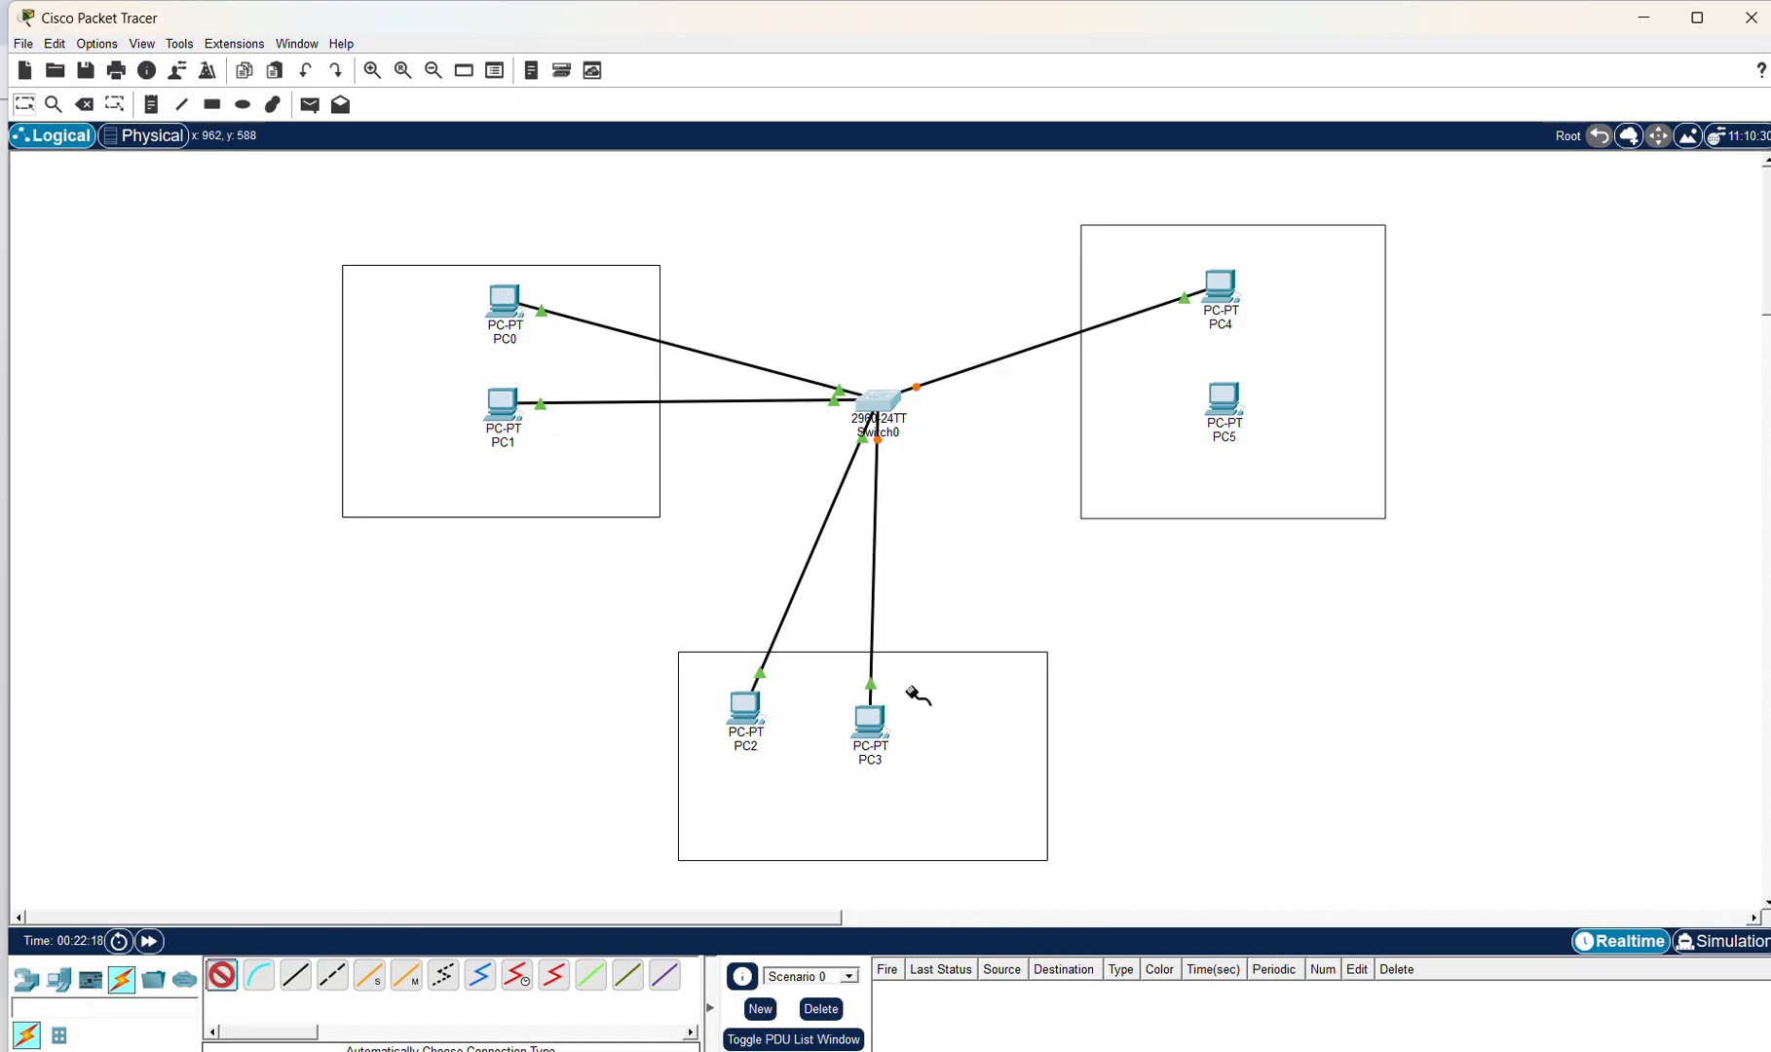
click(1223, 427)
click(882, 404)
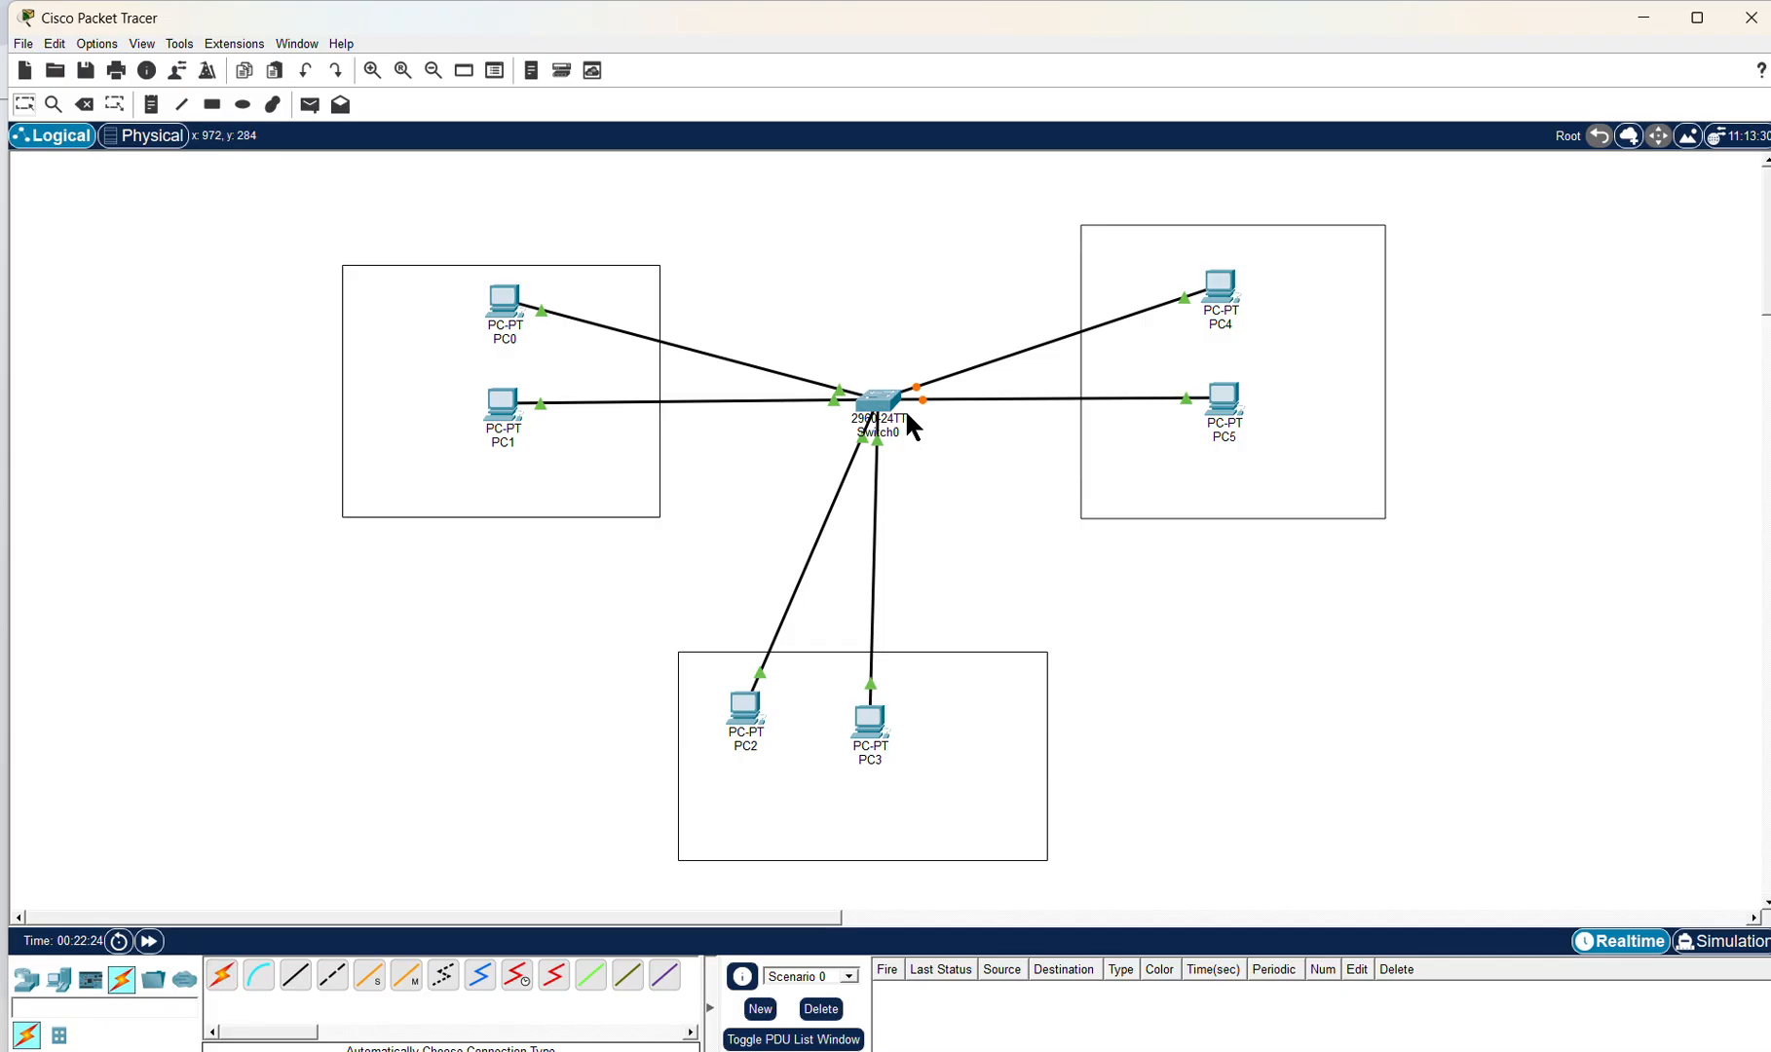
mouse_move(890, 410)
Step: Close the VPN configuration on PC0 and run ipconfig in its Command Prompt
click(506, 331)
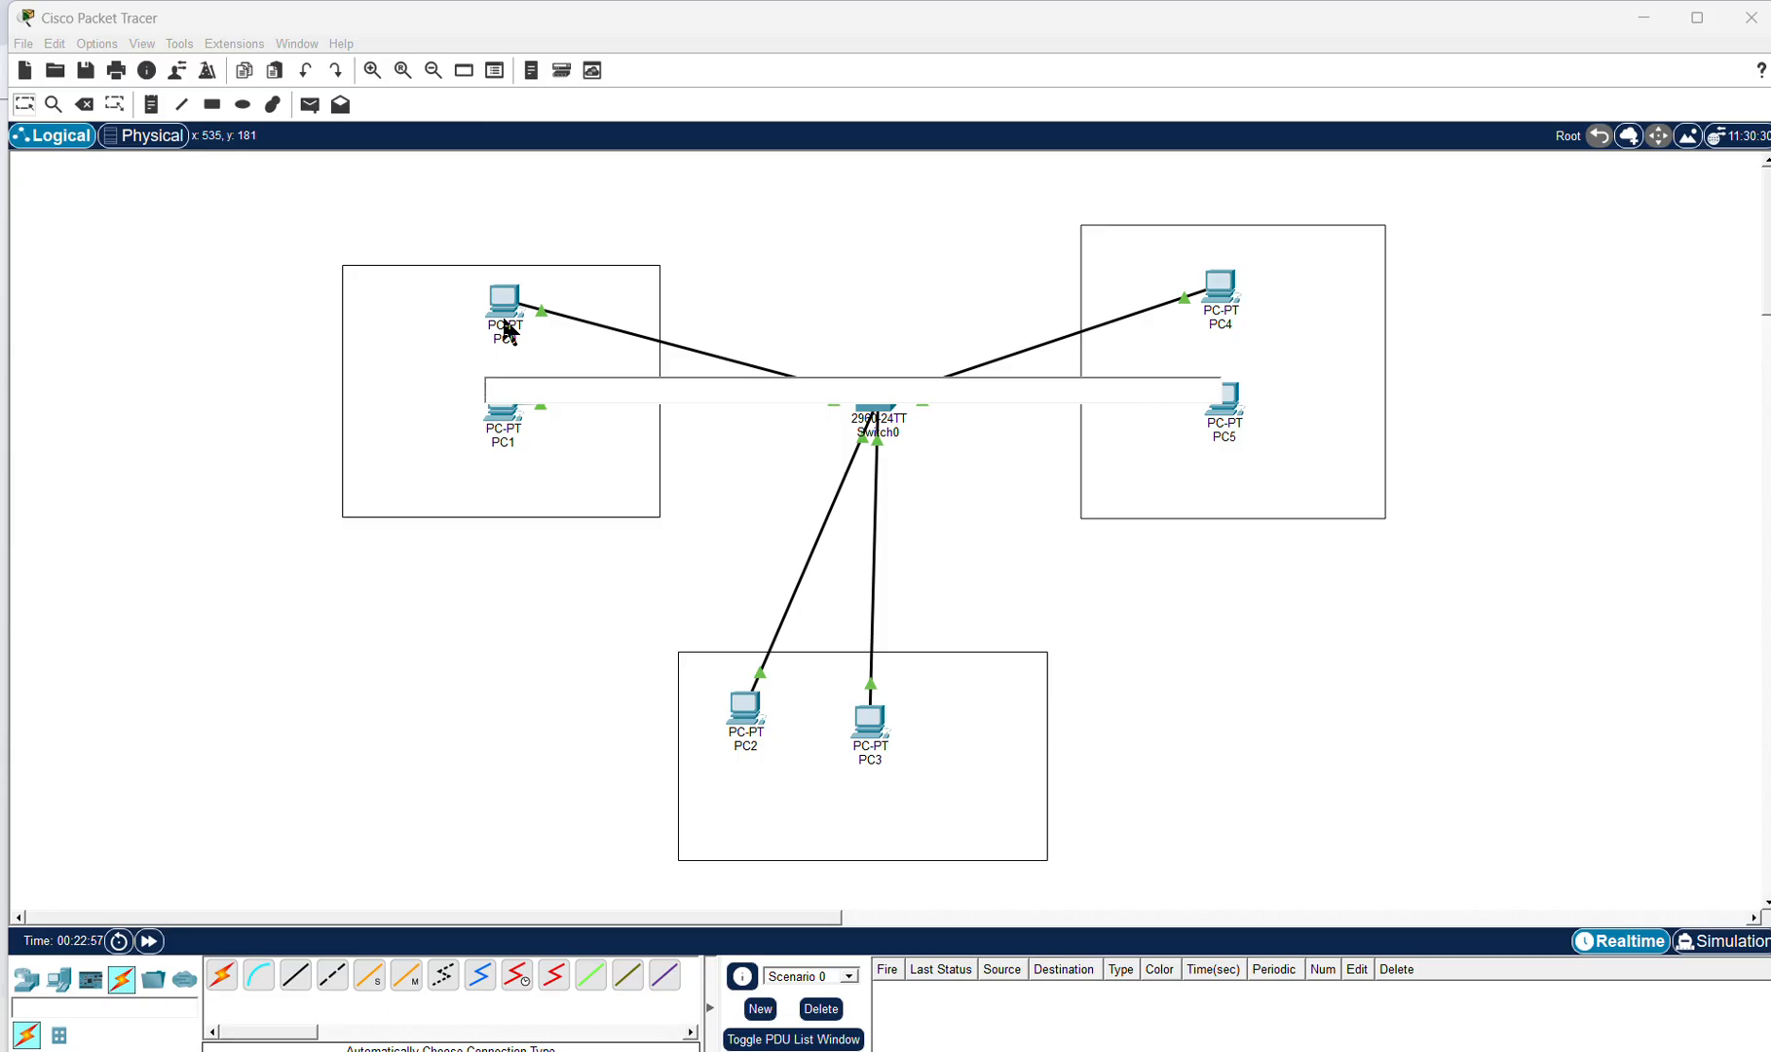
click(379, 636)
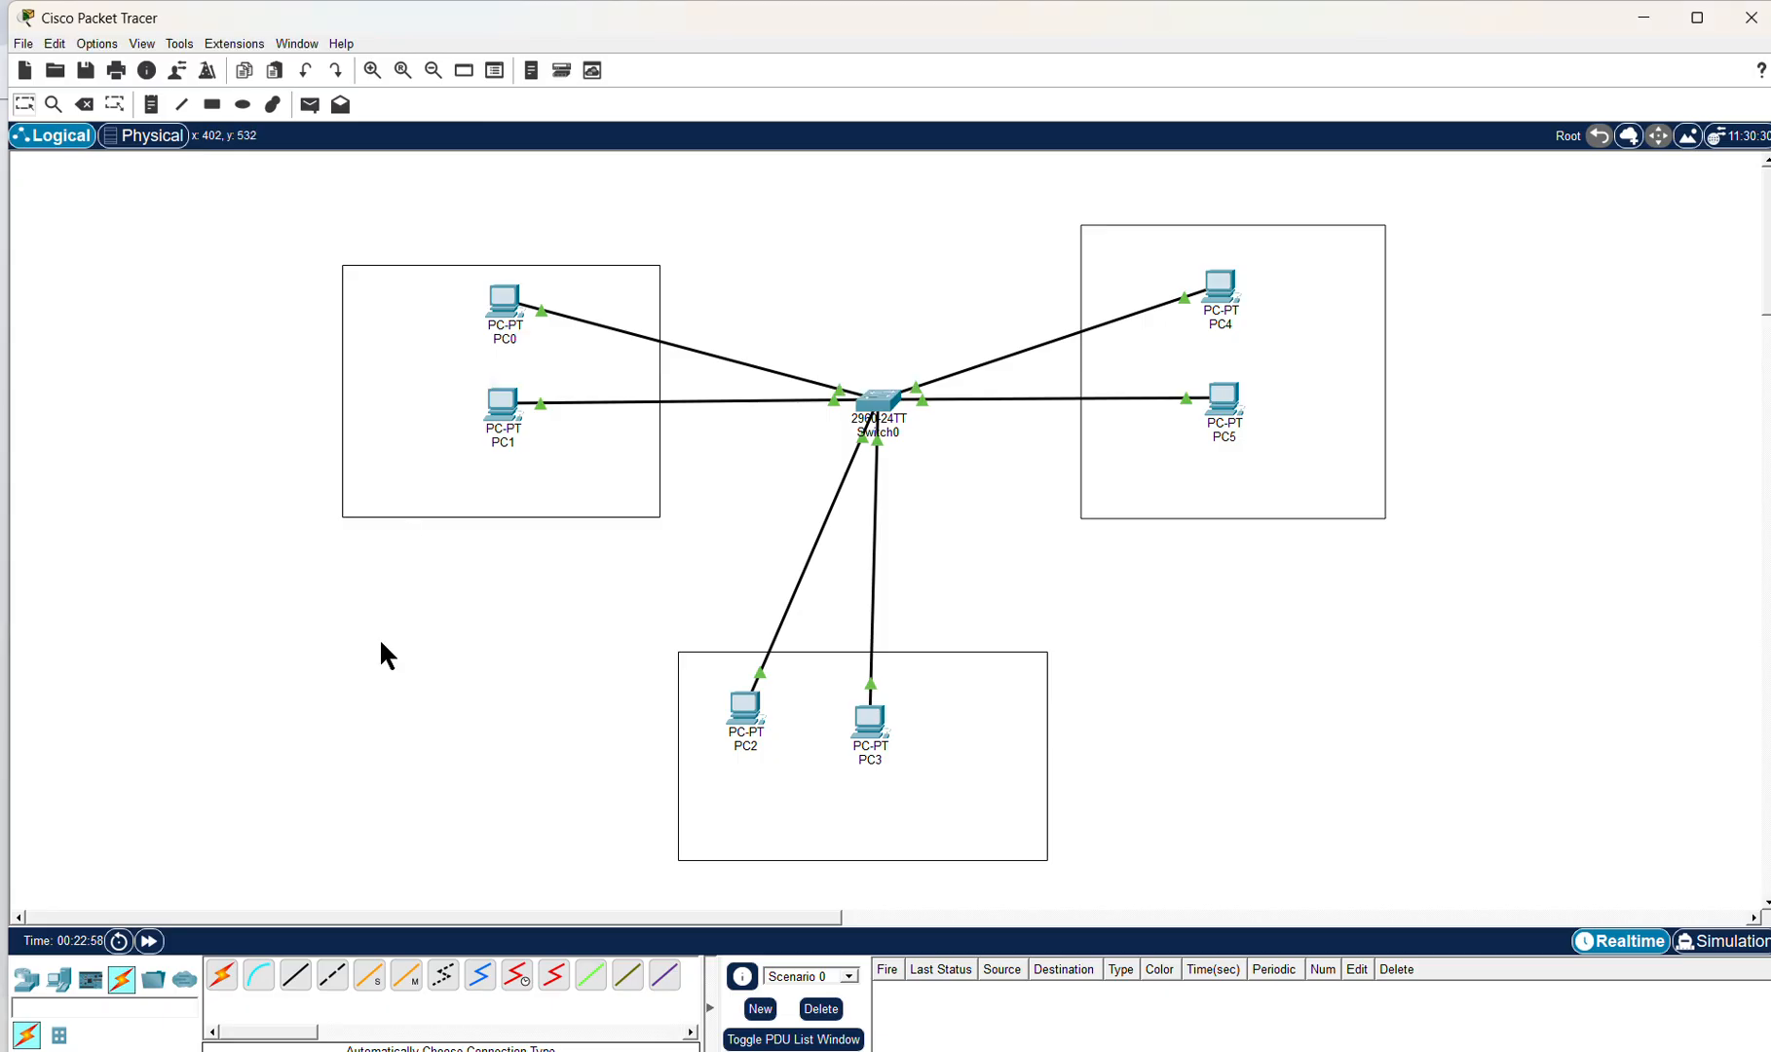
click(508, 306)
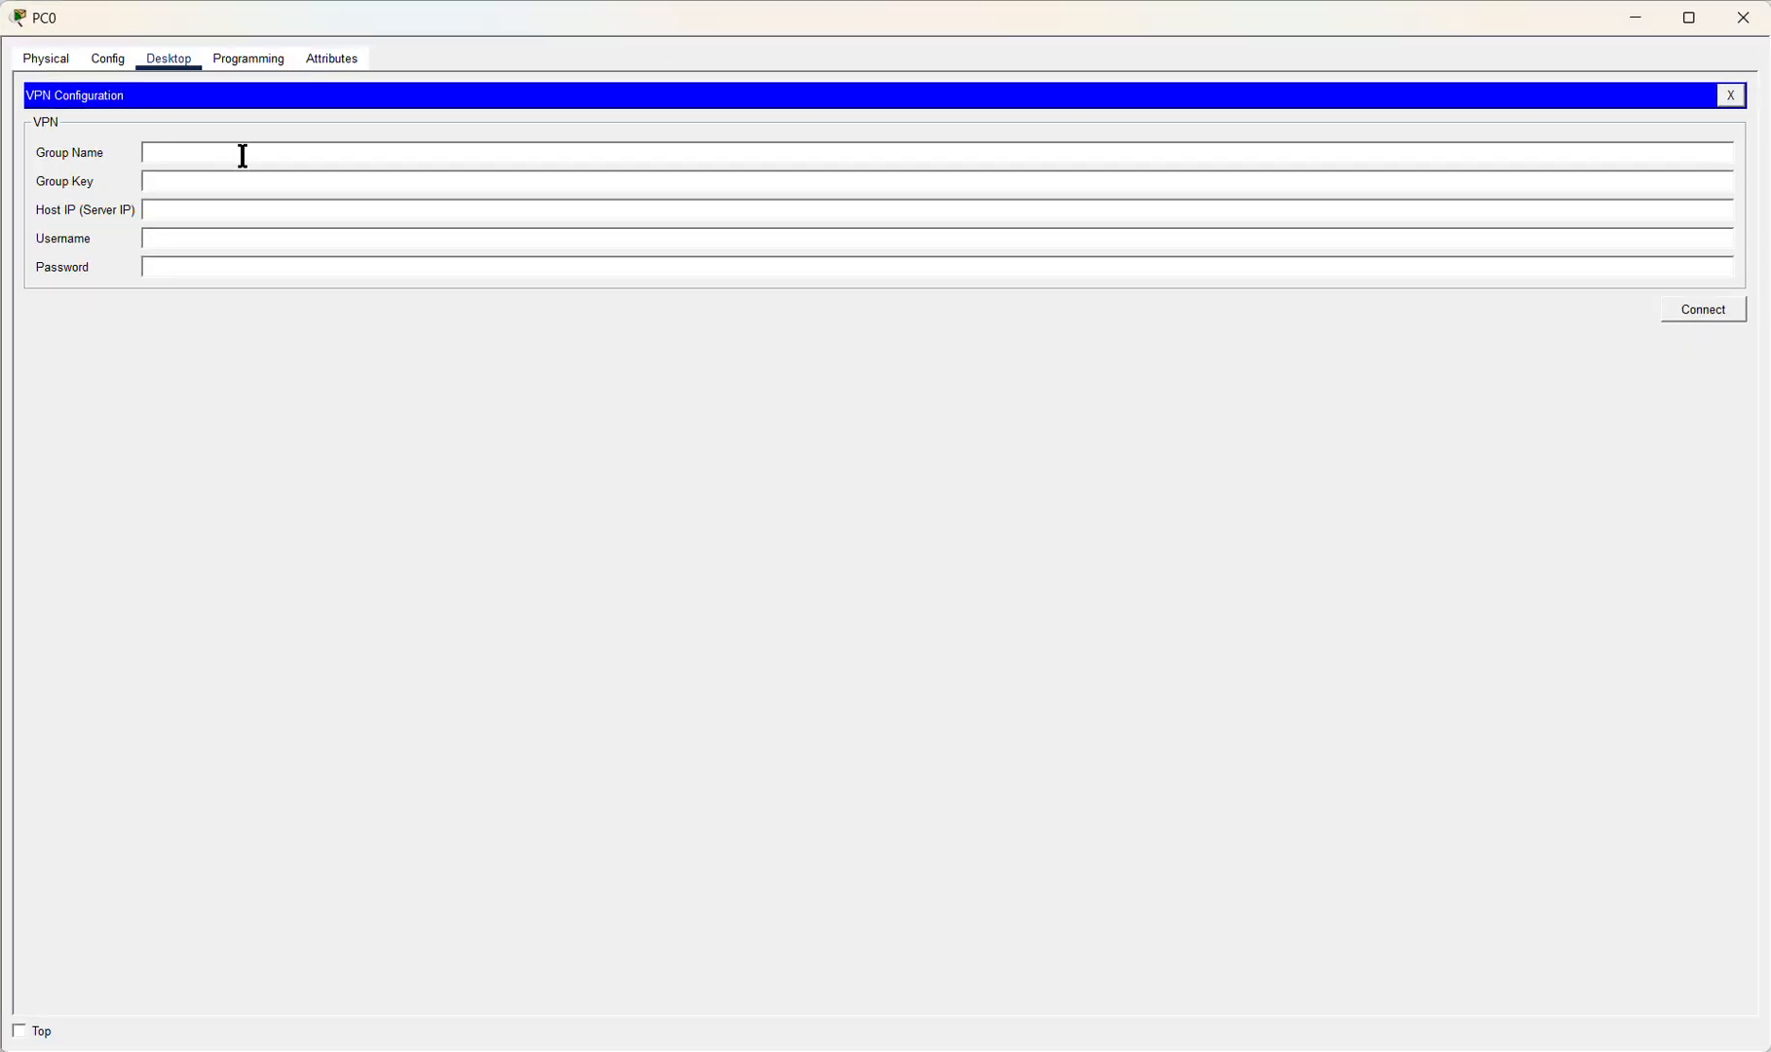
click(109, 63)
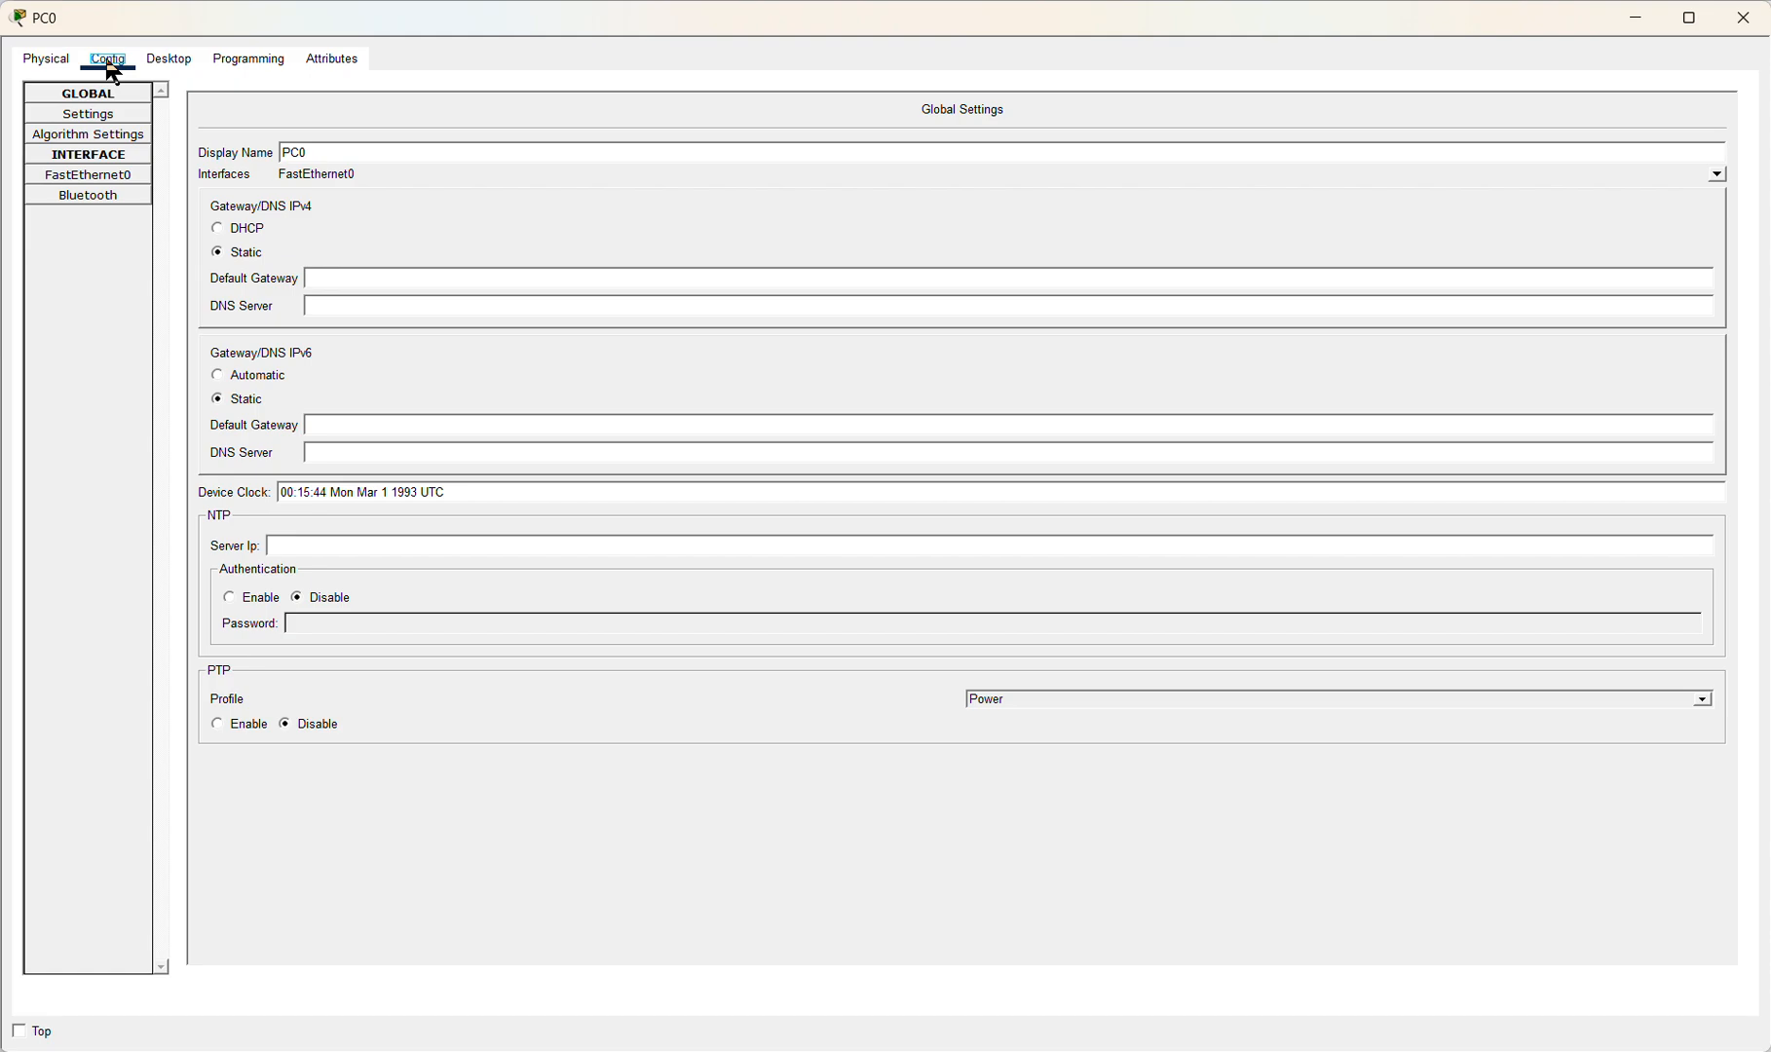
click(167, 61)
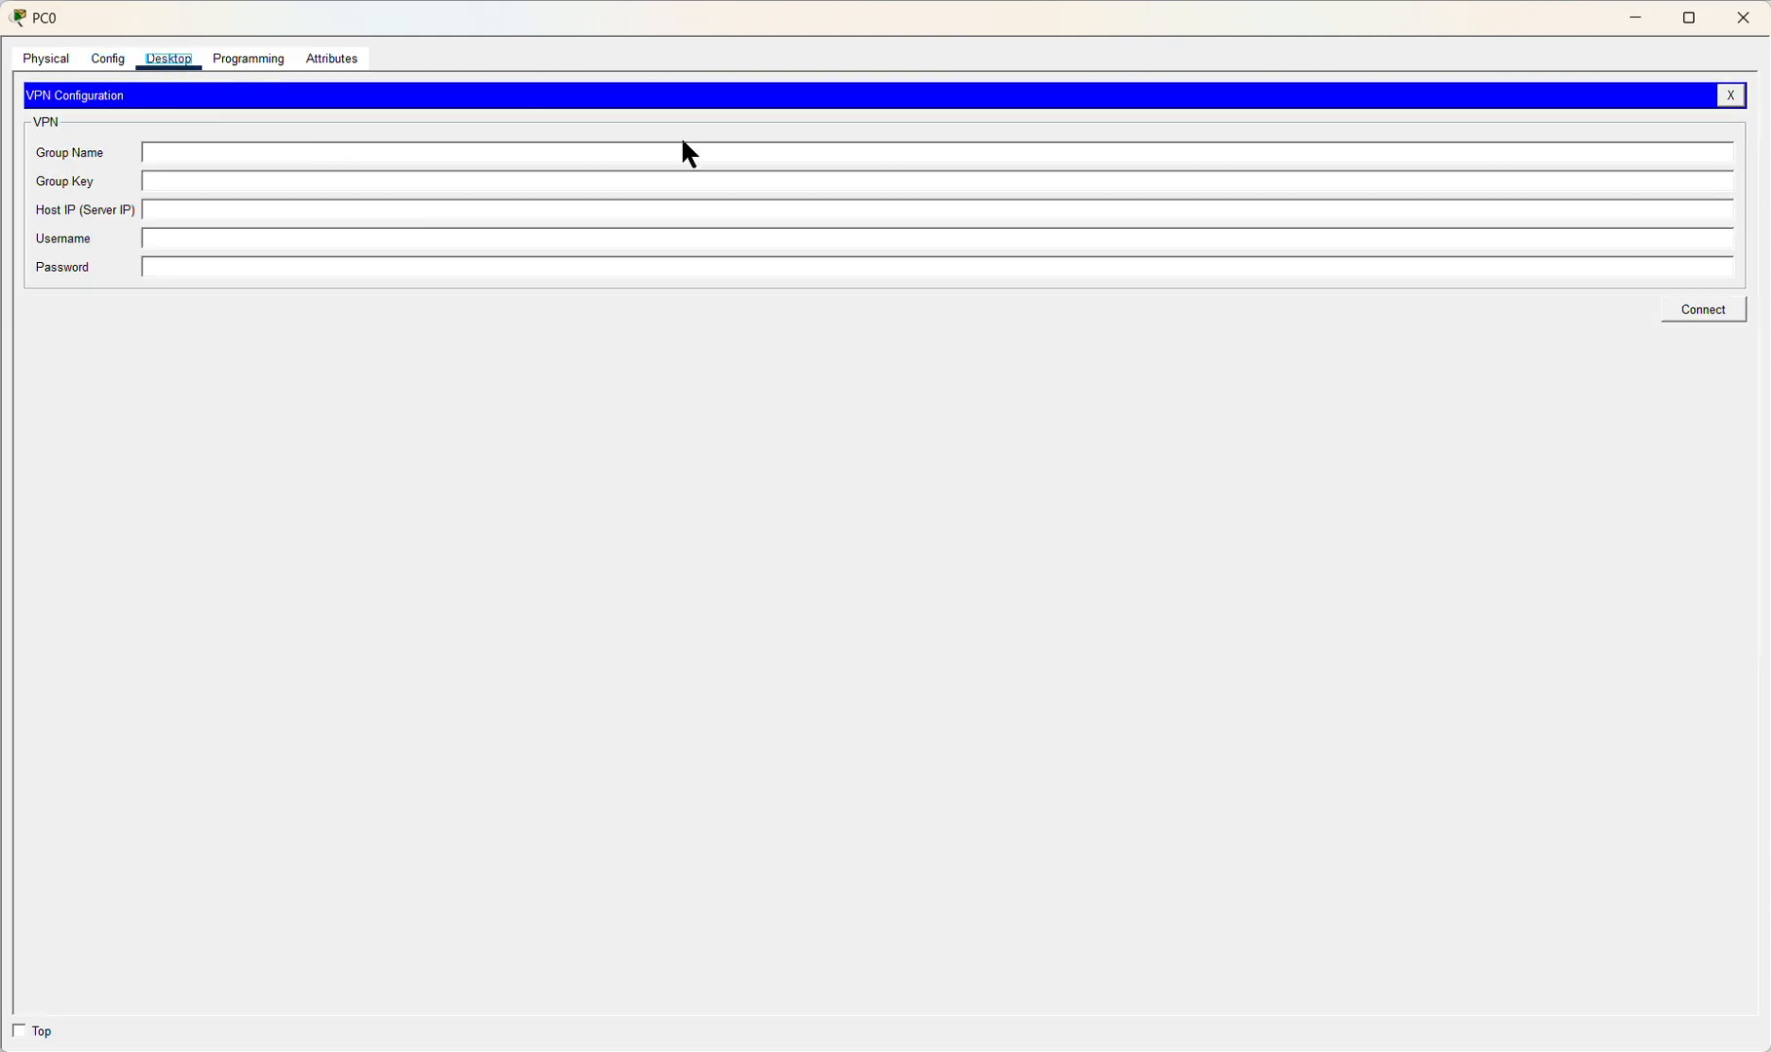
click(1730, 94)
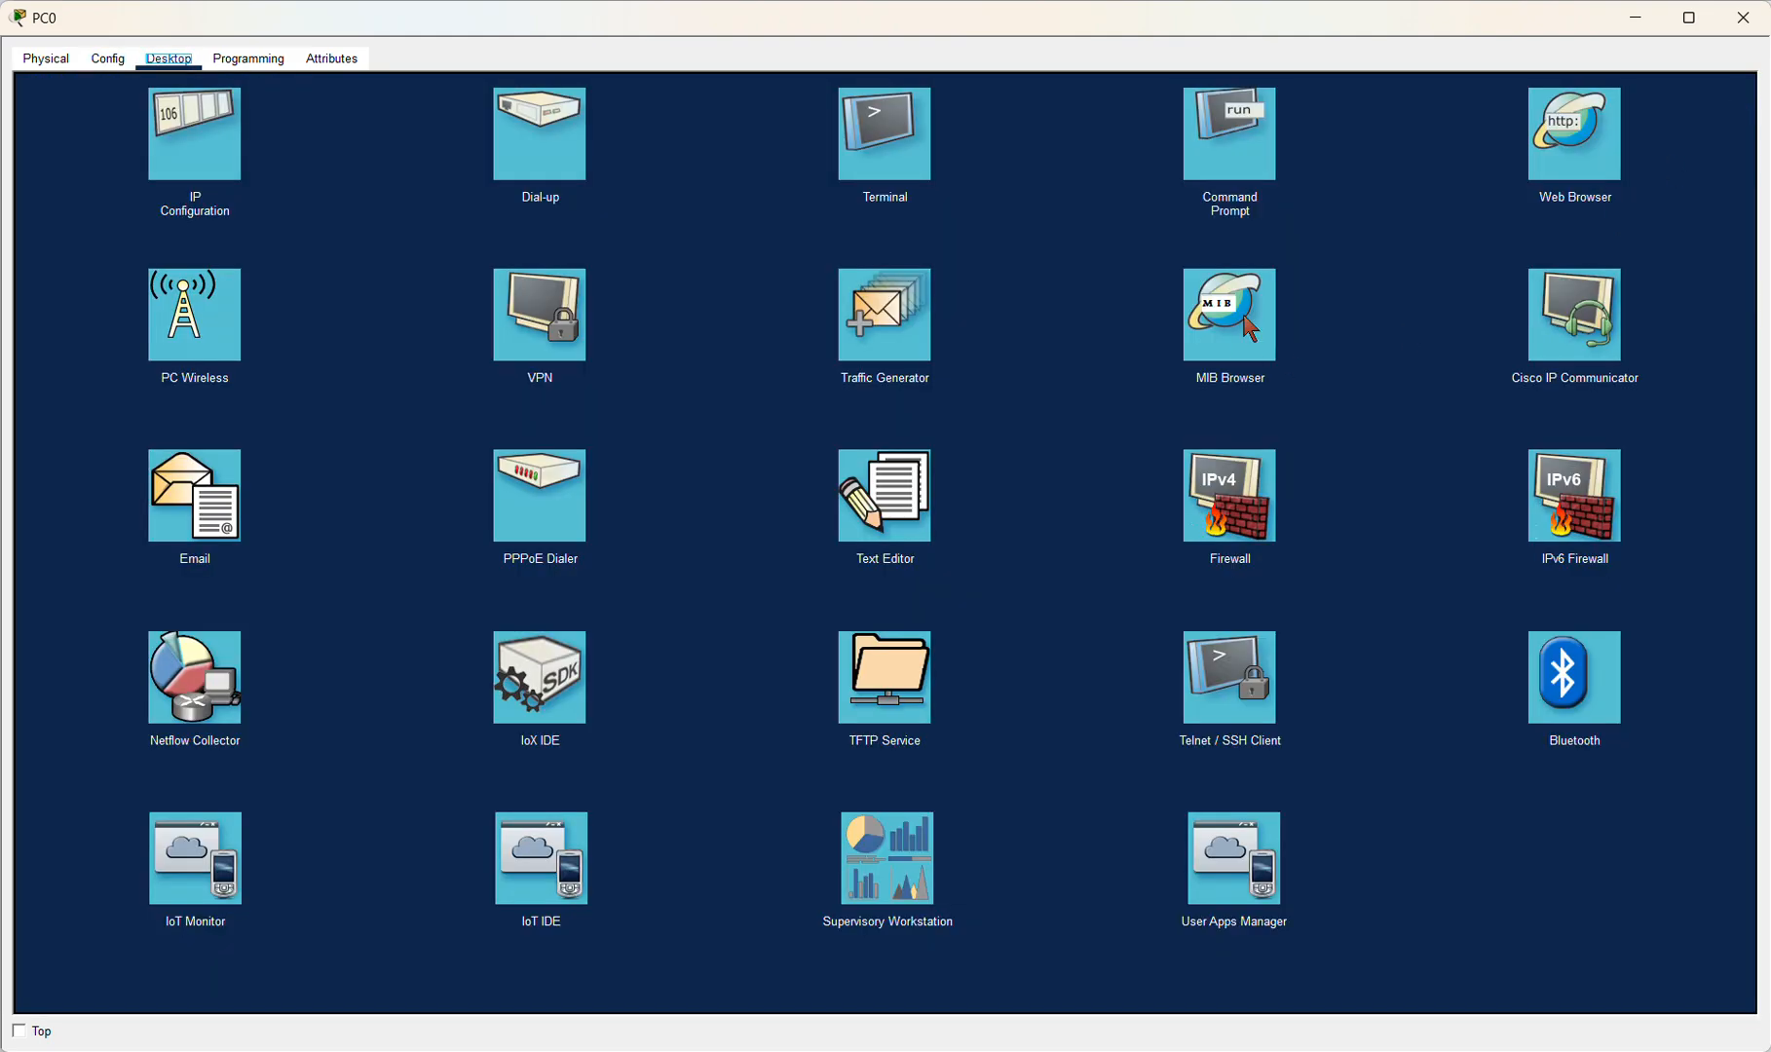
click(1237, 174)
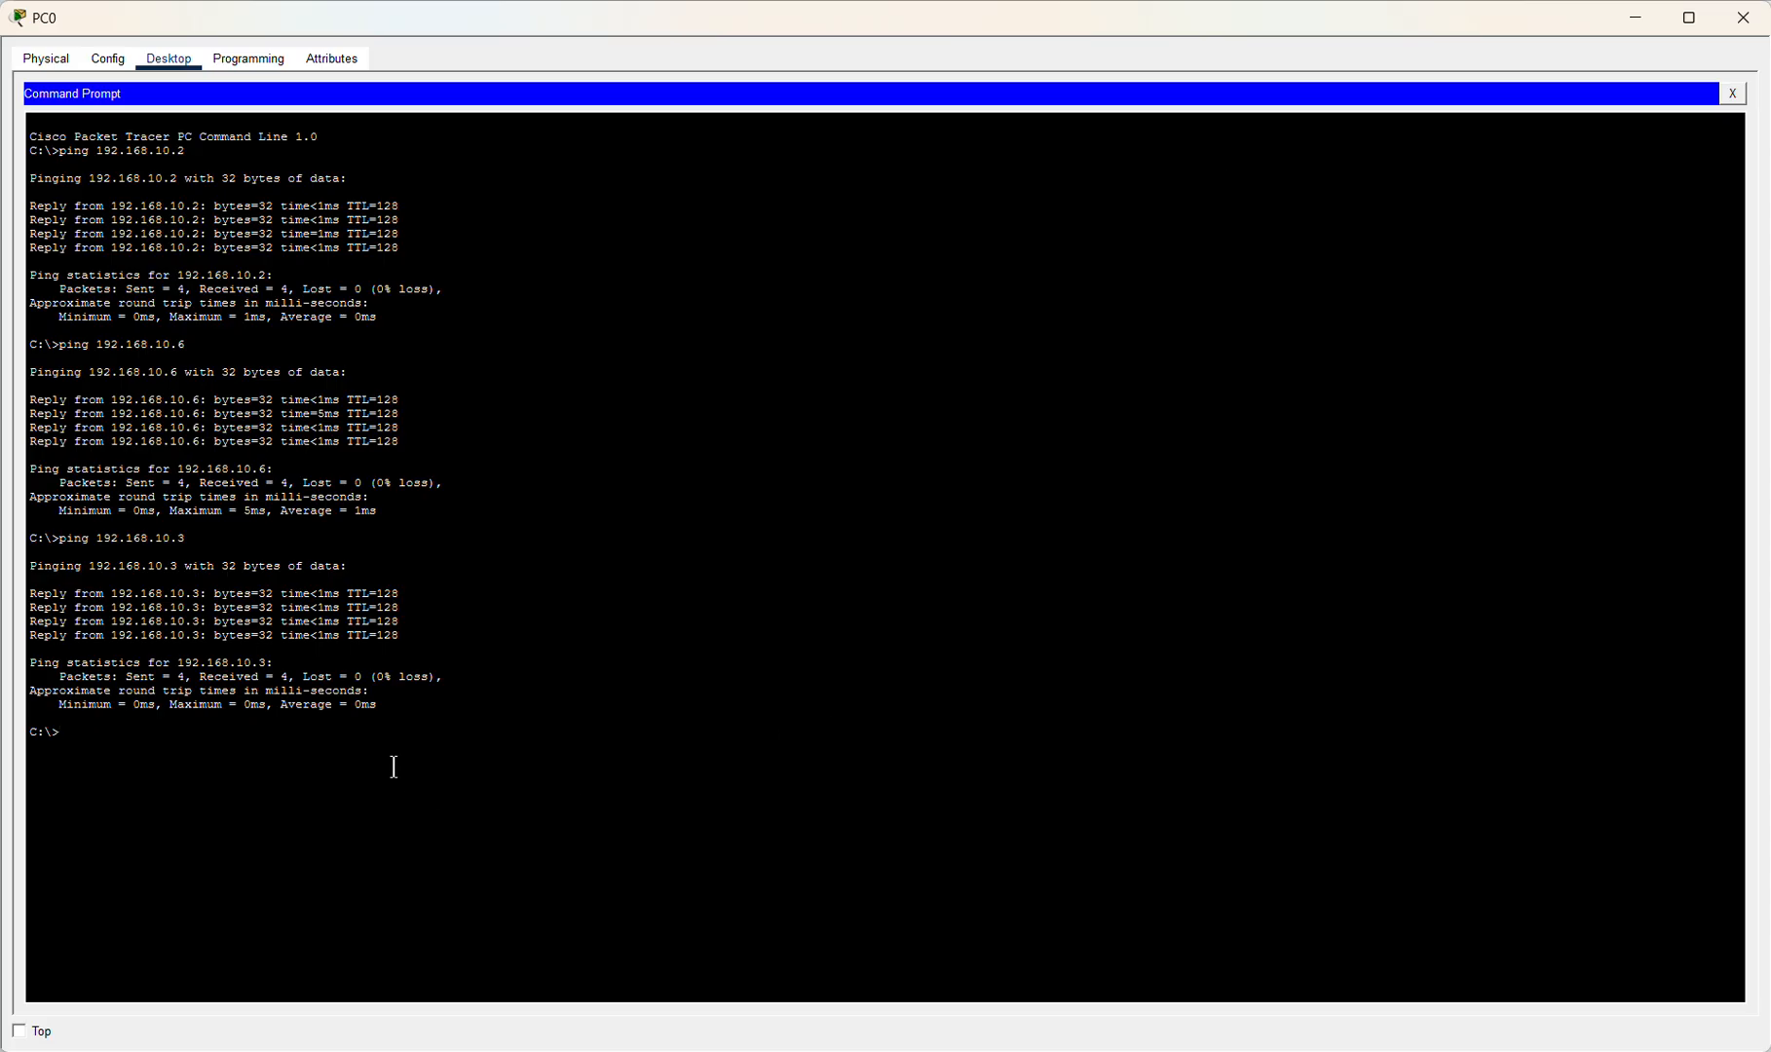
text(ipconfig)
key(Return)
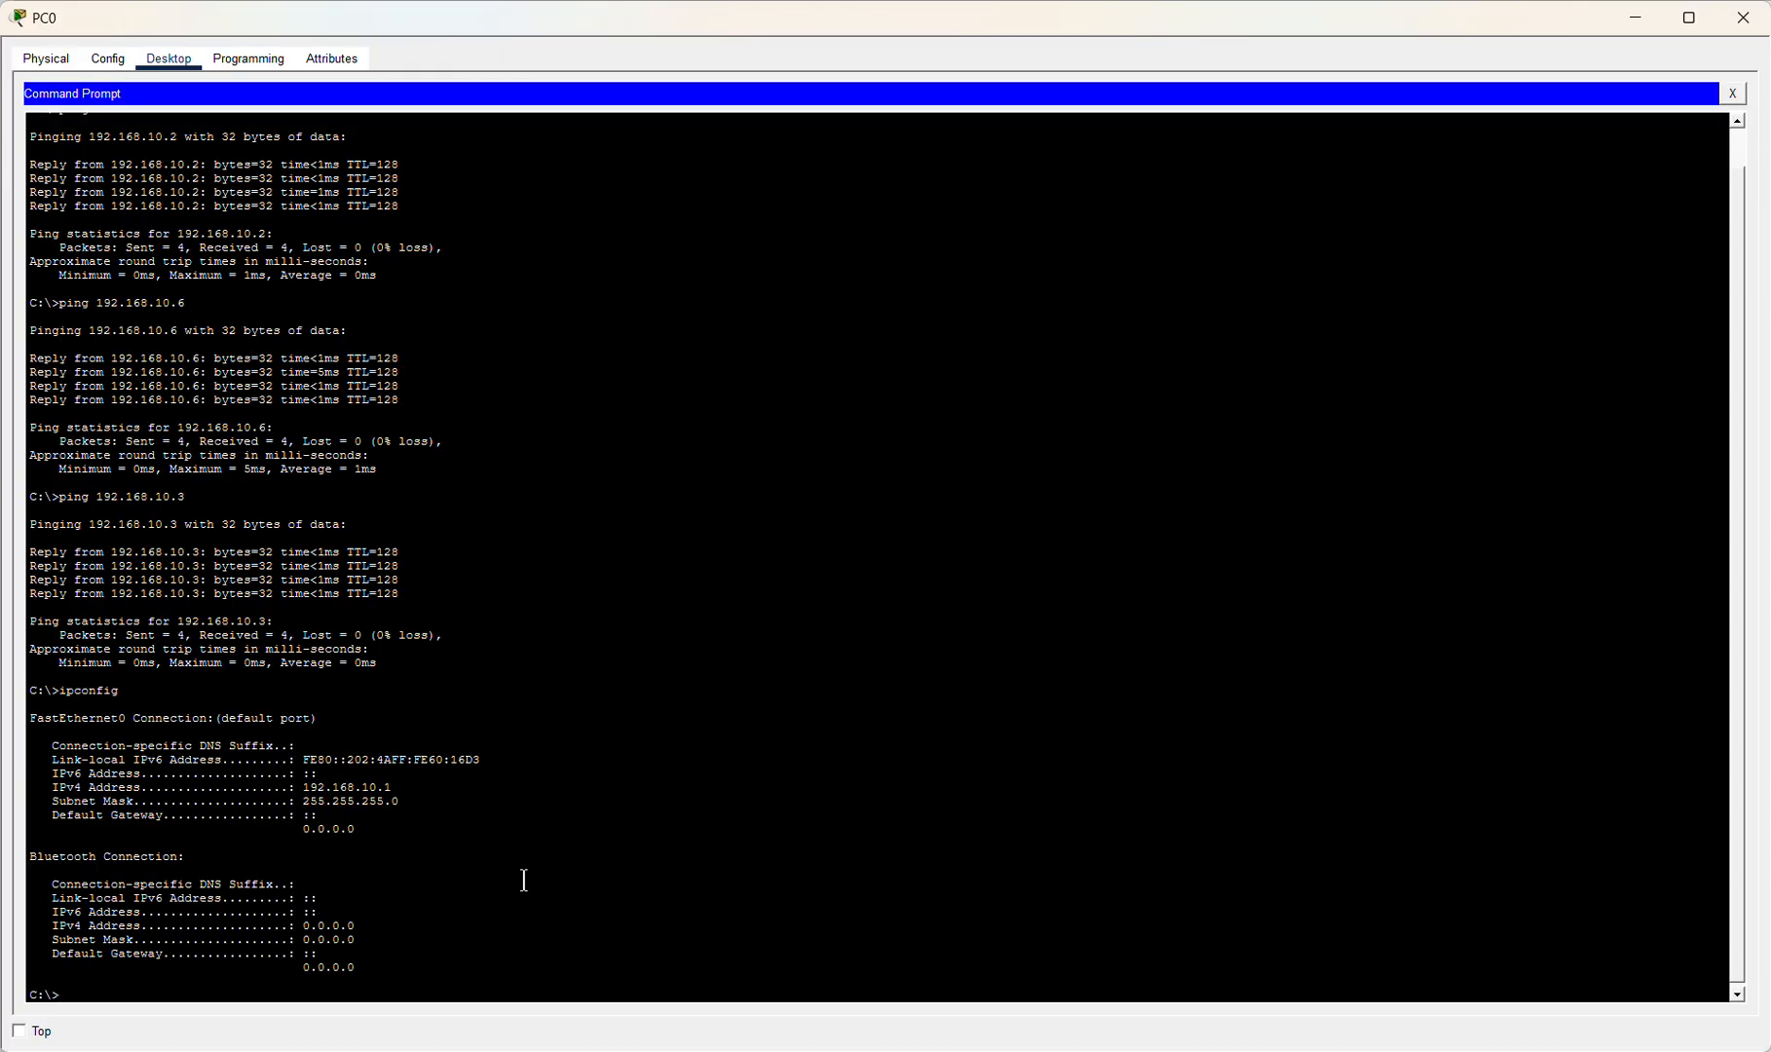
Step: Ping 192.168.10.2 and 192.168.10.3 from PC0's Command Prompt
text(ping 192.168.10.2)
key(Return)
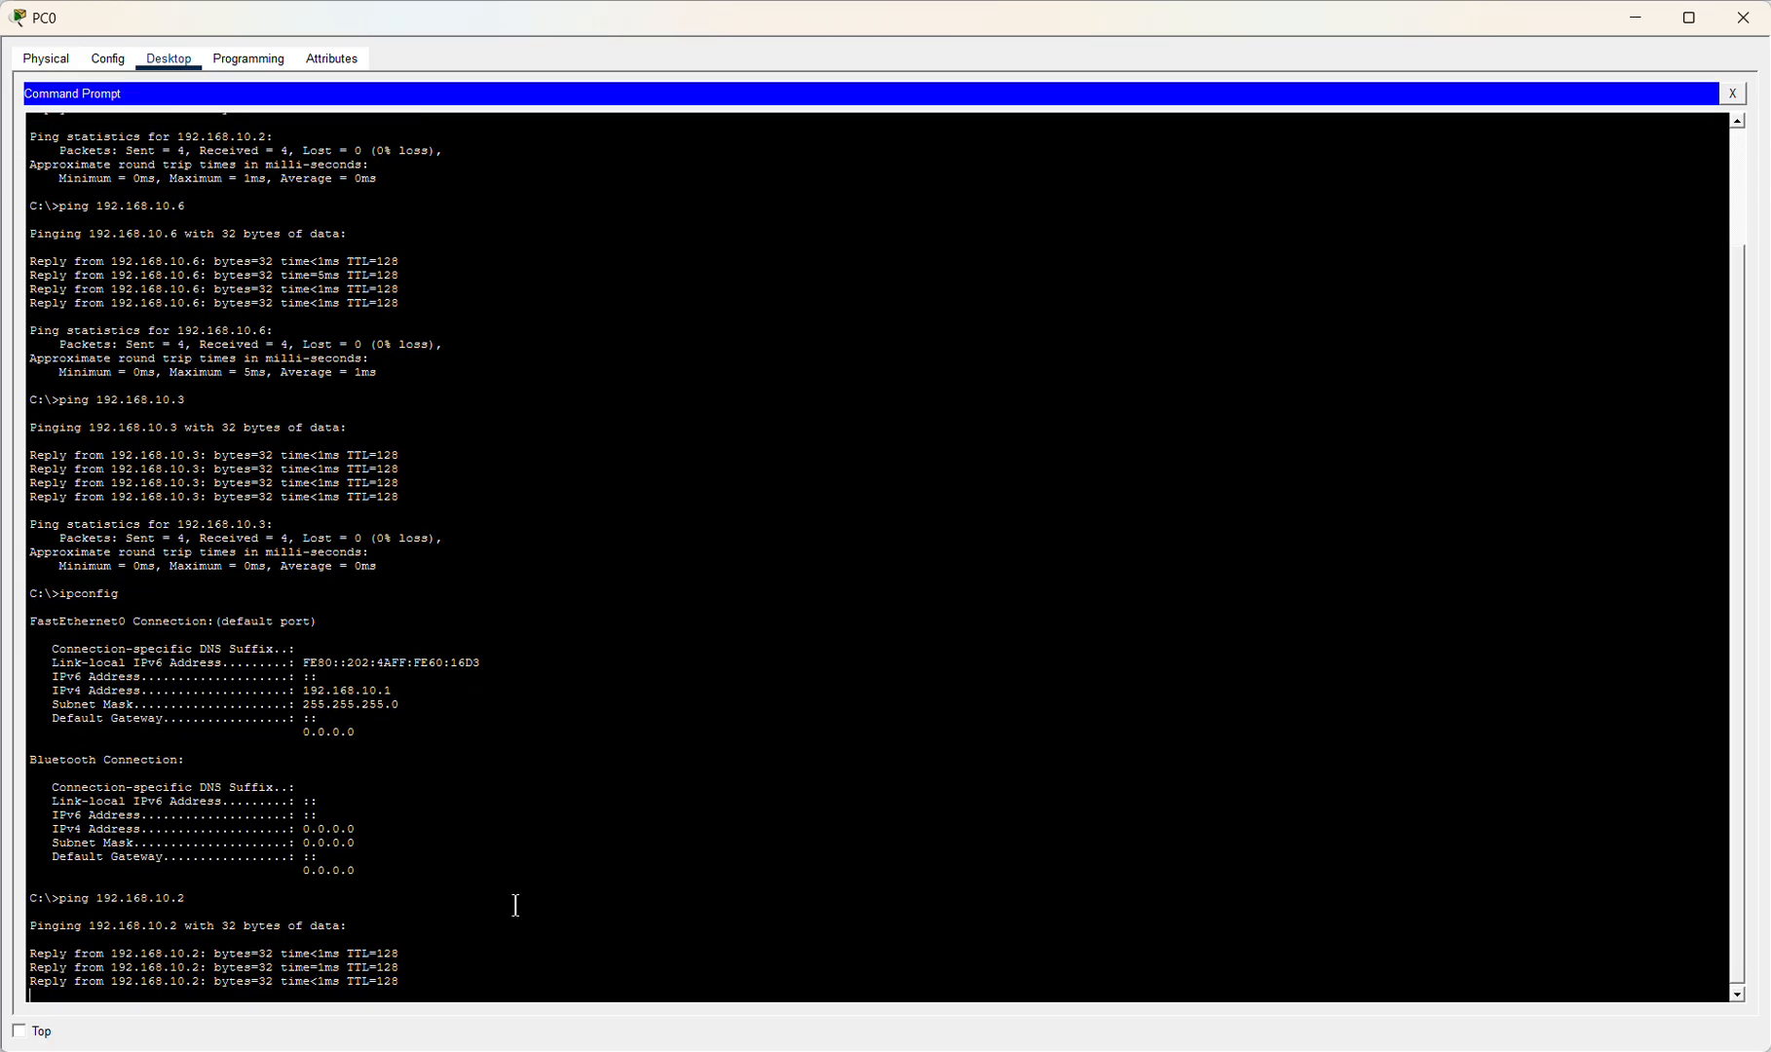
text(ping)
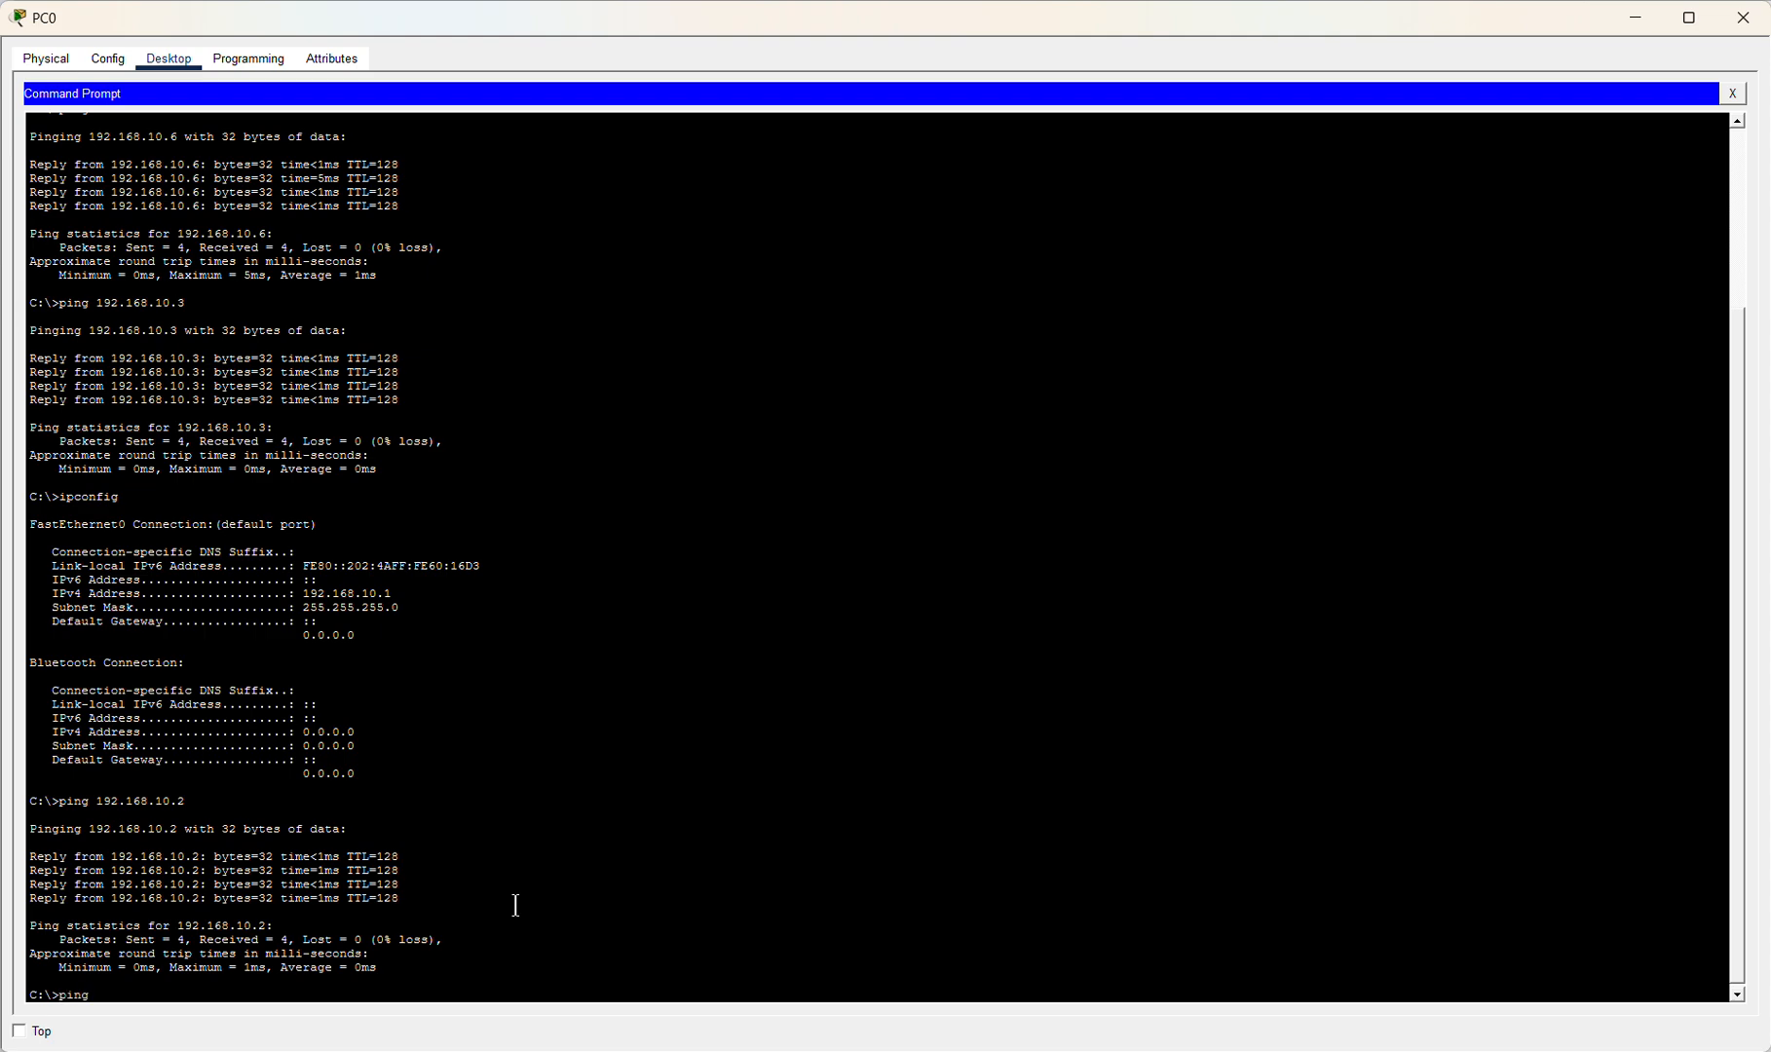
text( 192.168.10.3)
key(Return)
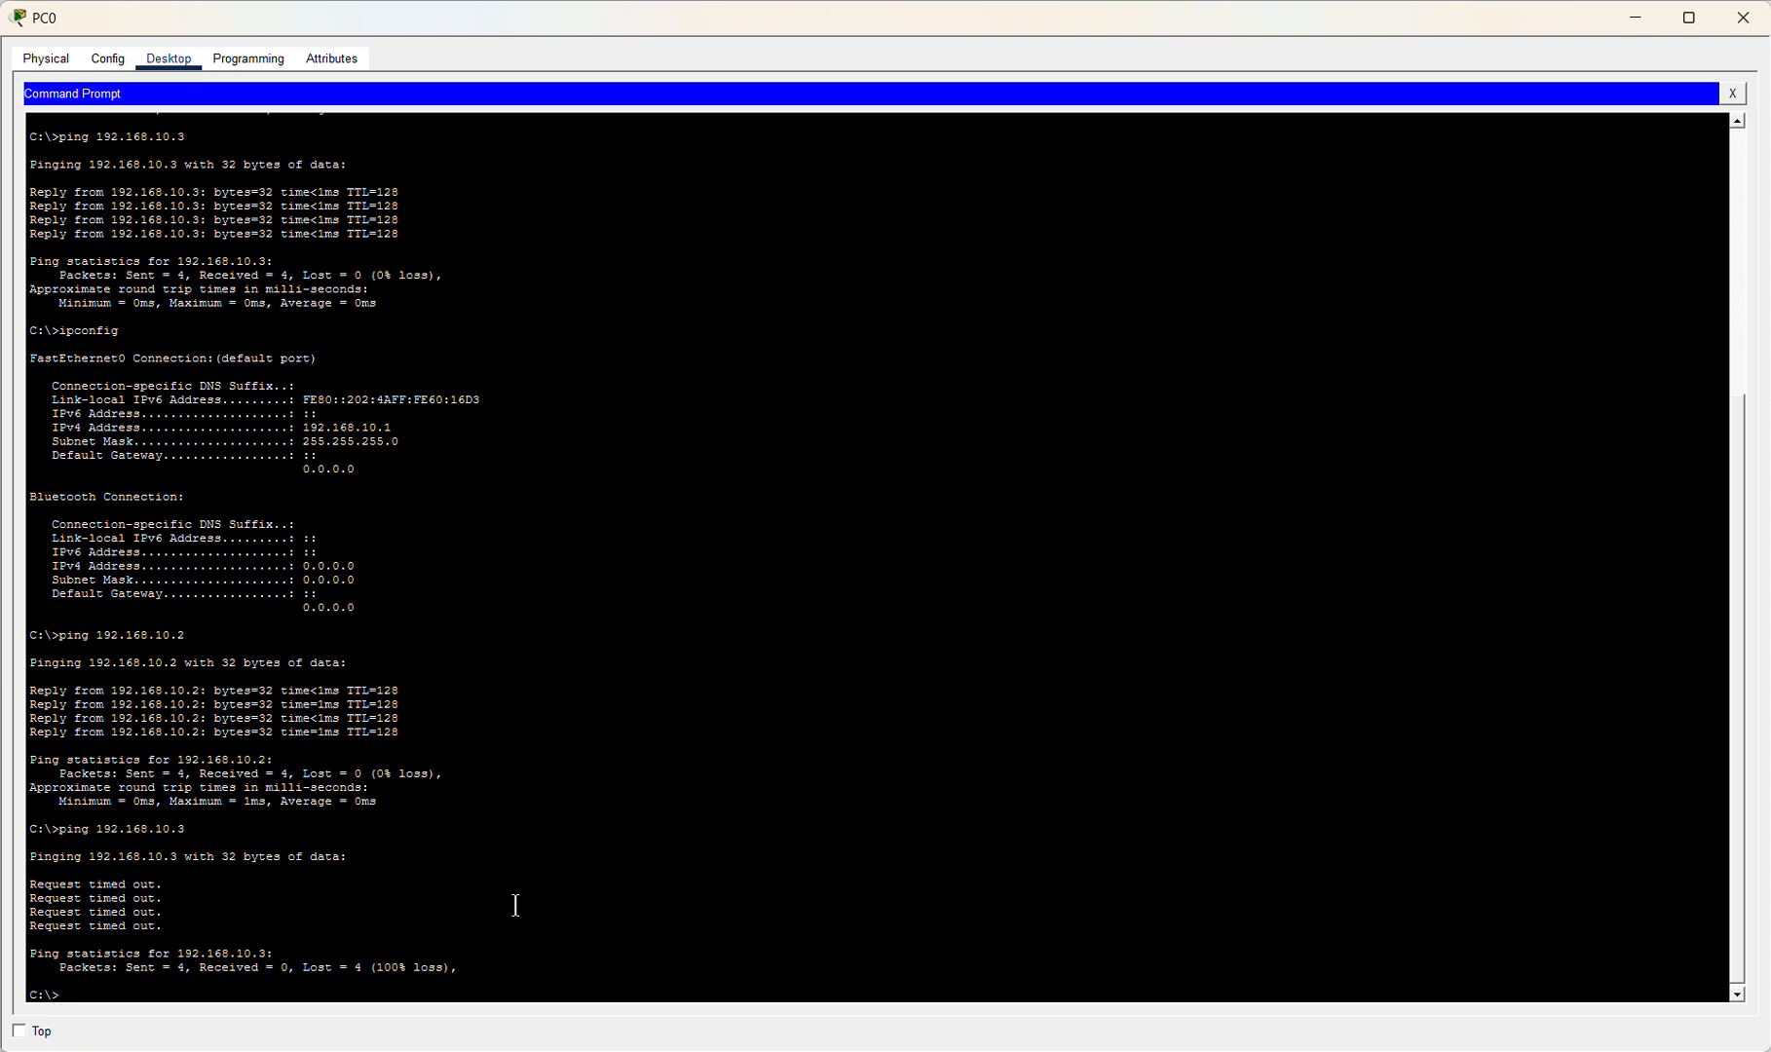
Step: Ping 192.168.10.5 from PC0's Command Prompt, then close the prompt and PC0's window
text(ping 192.168.10.5)
key(Return)
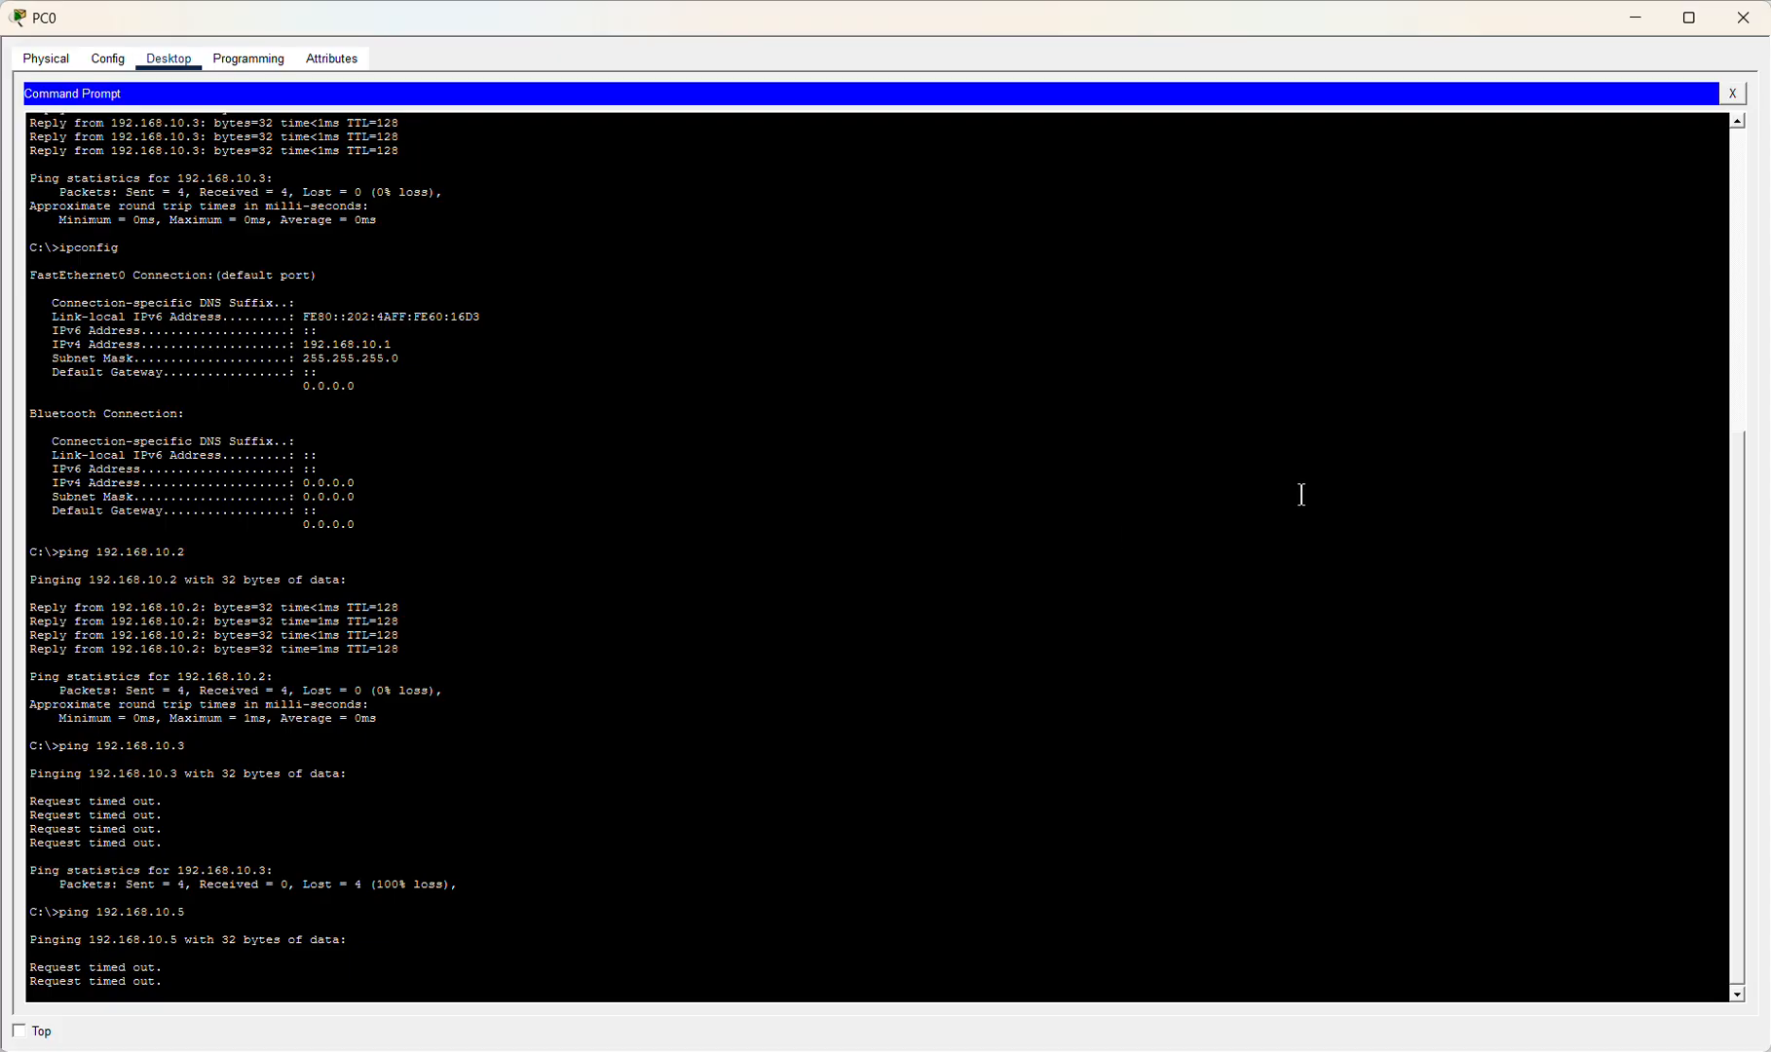
click(1734, 95)
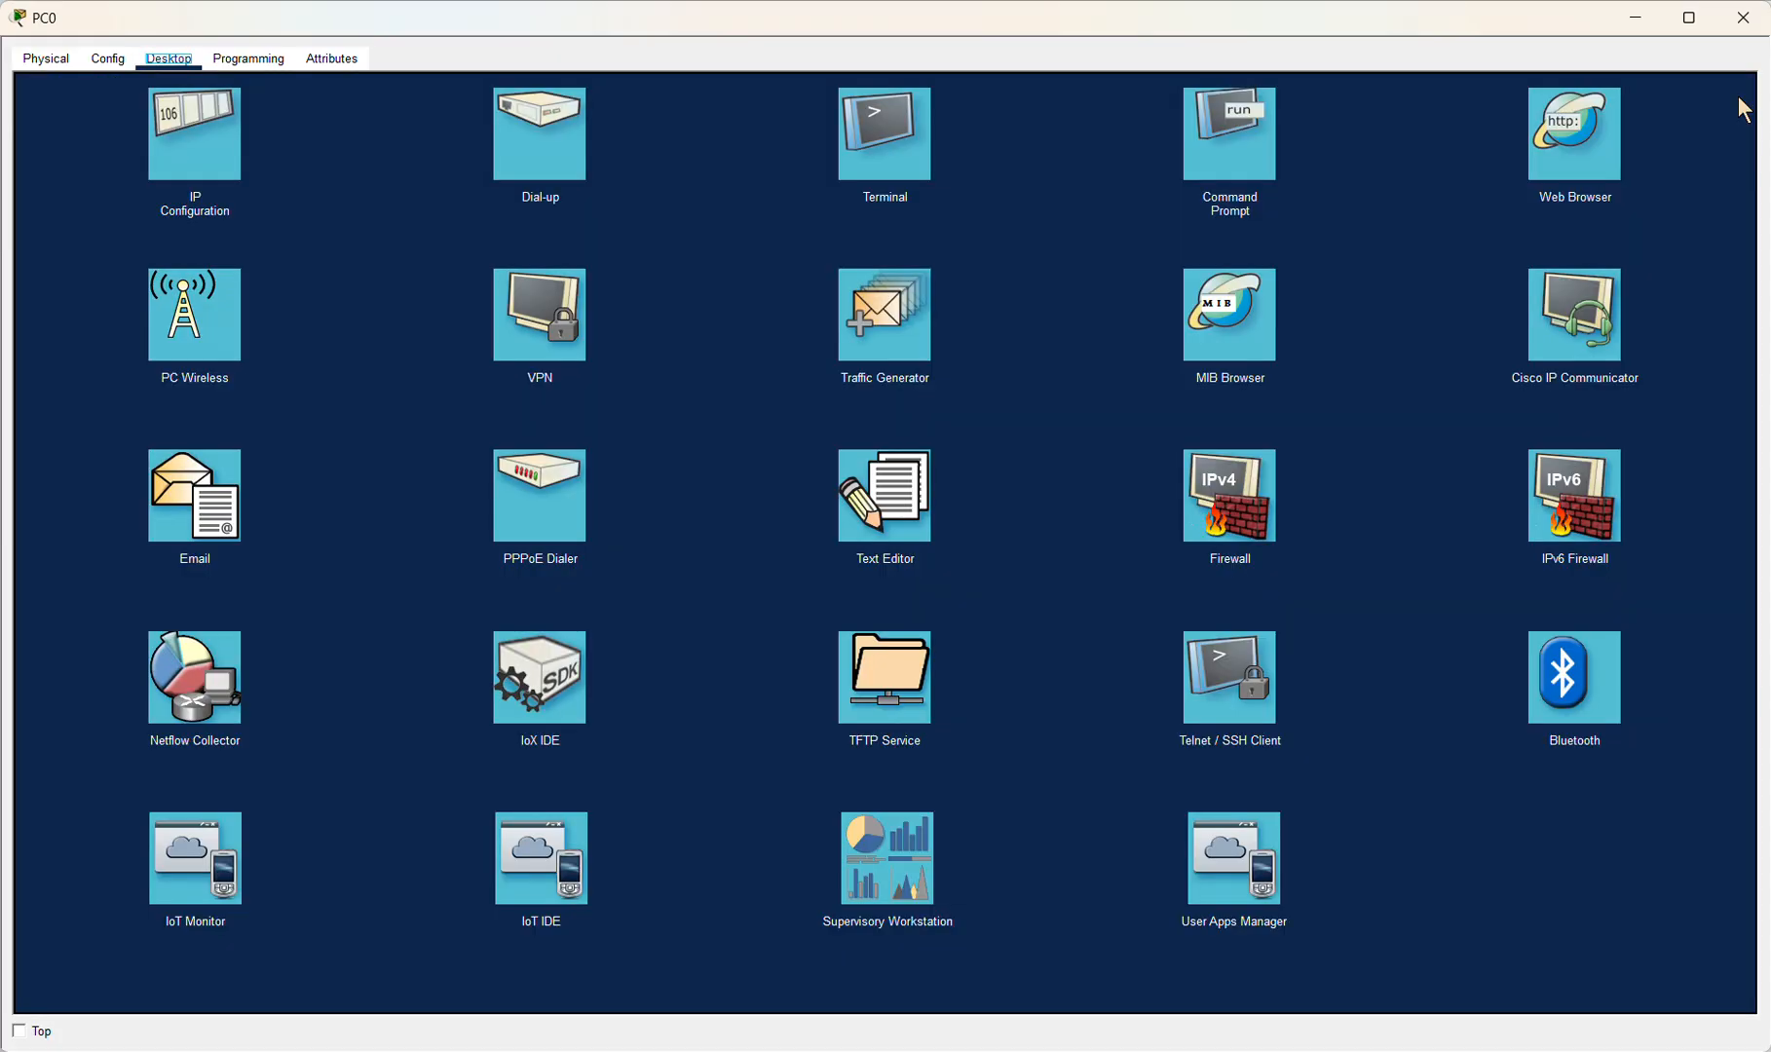
click(1746, 21)
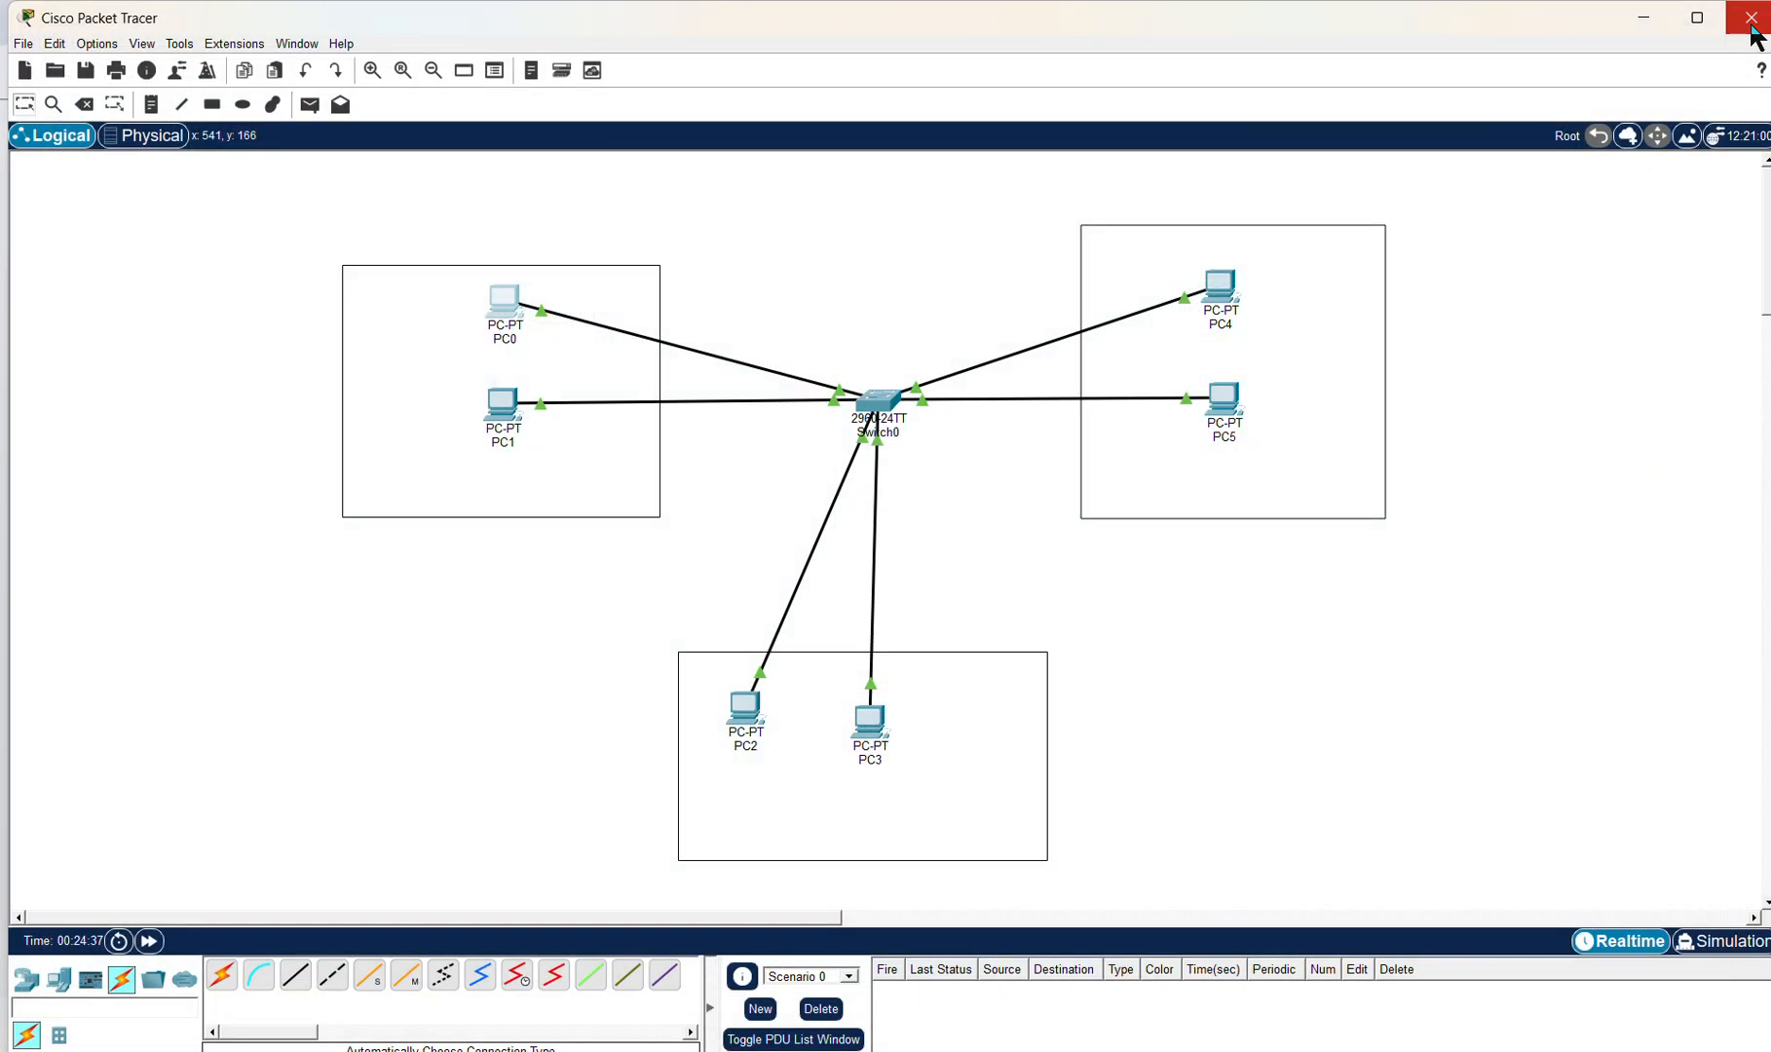